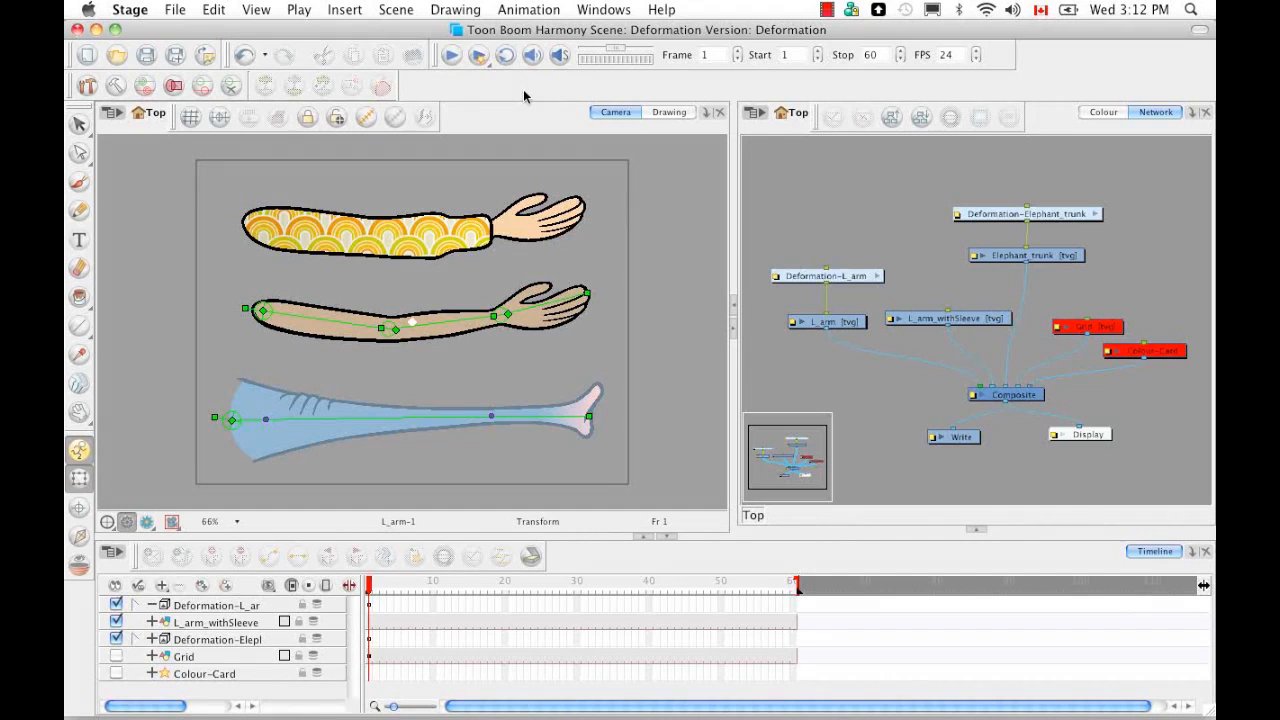
Step: Look through the list of toolbars for the Deformation toolbar
left_click(608, 10)
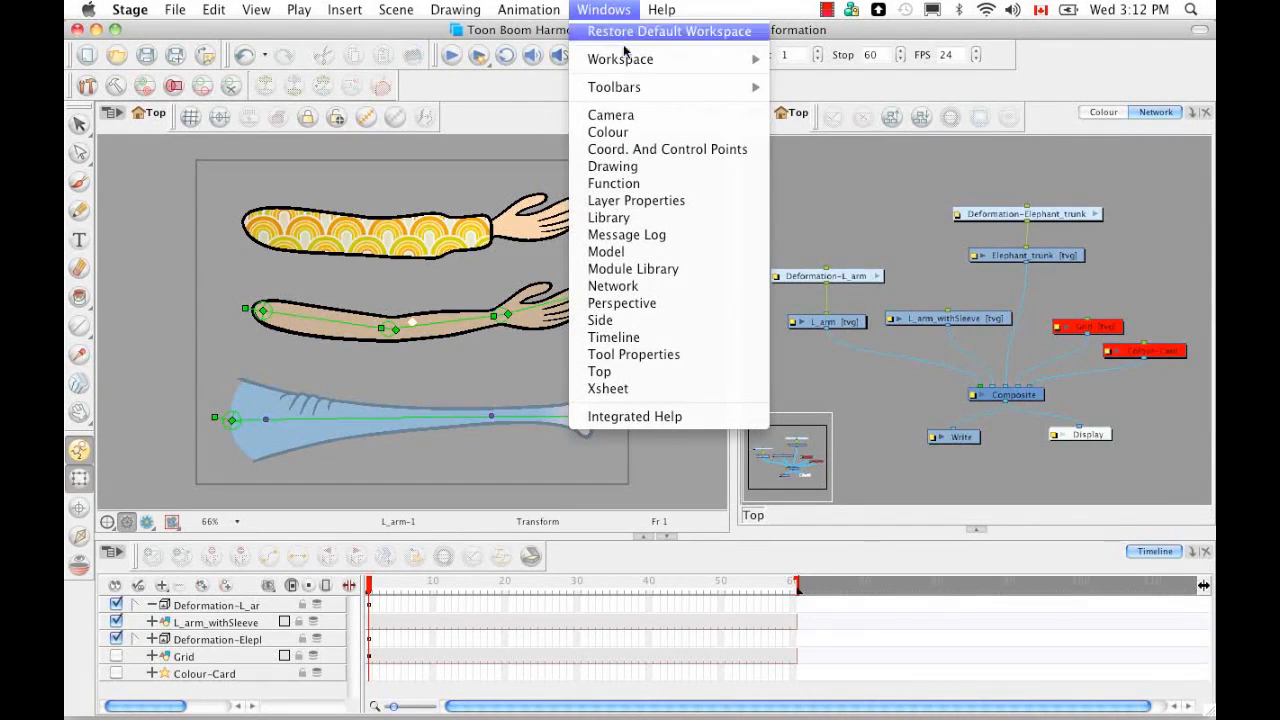
mouse_move(640, 87)
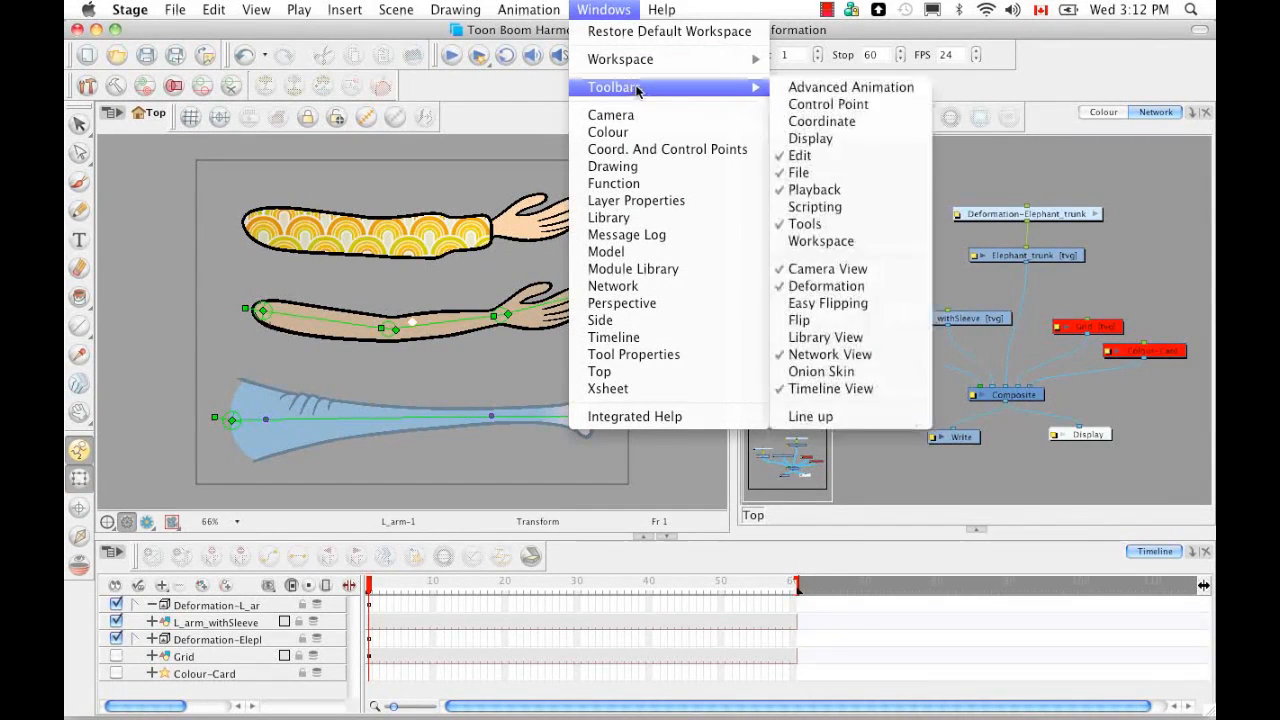
left_click(886, 271)
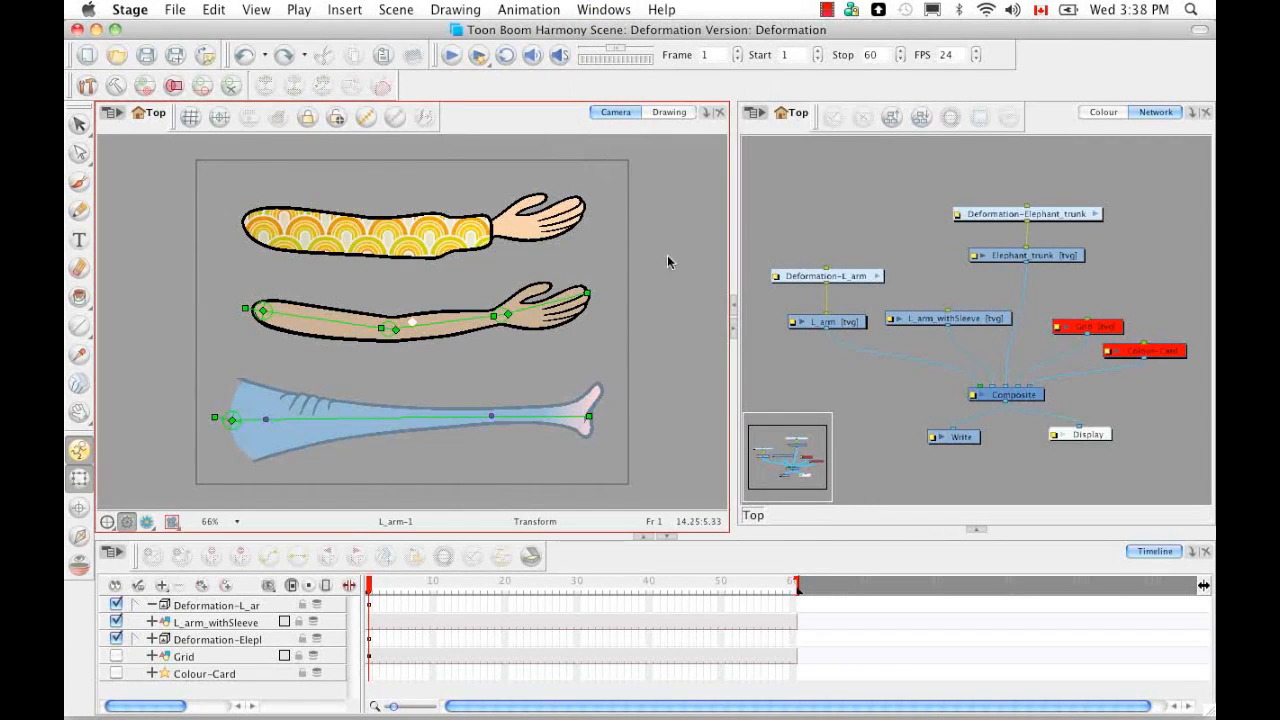
Step: Bend the elephant trunk into an S-shape by pulling its first curve handle up and its second one down
left_click_drag(265, 419, 302, 322)
left_click_drag(491, 416, 470, 568)
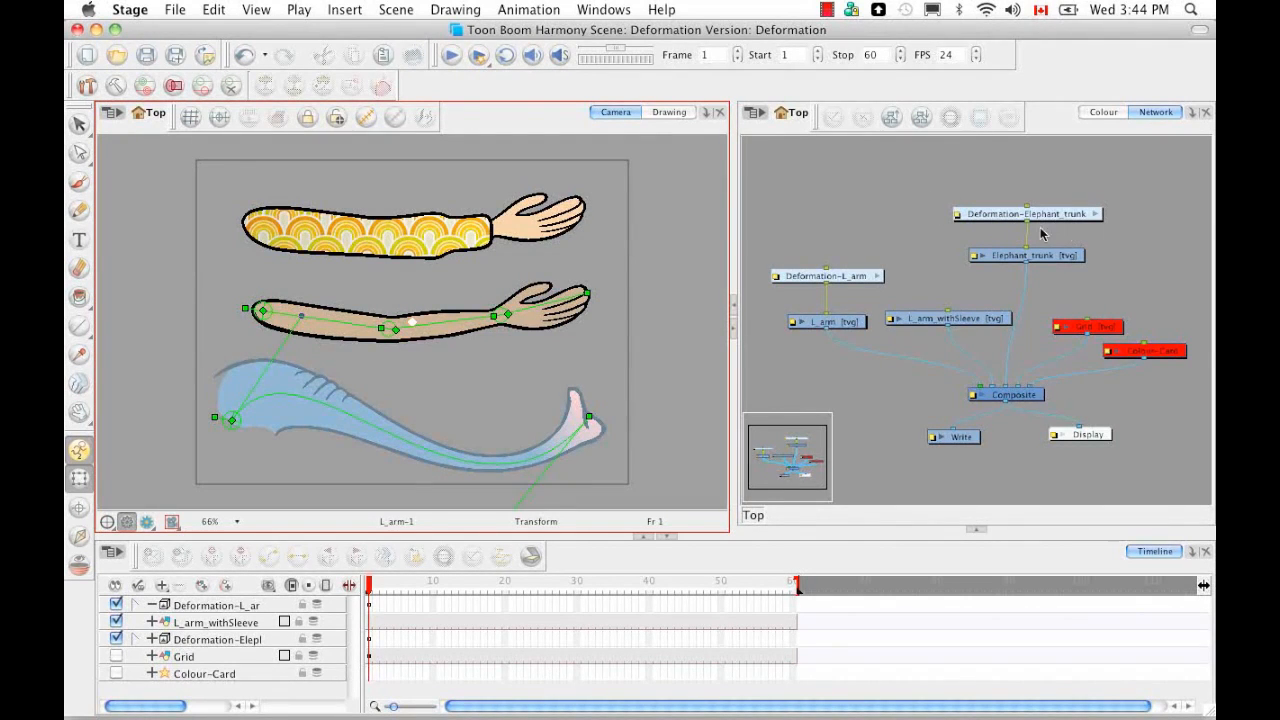
Step: Open the Deformation-L_arm group in the network and examine its complete chain of nodes
left_click(878, 278)
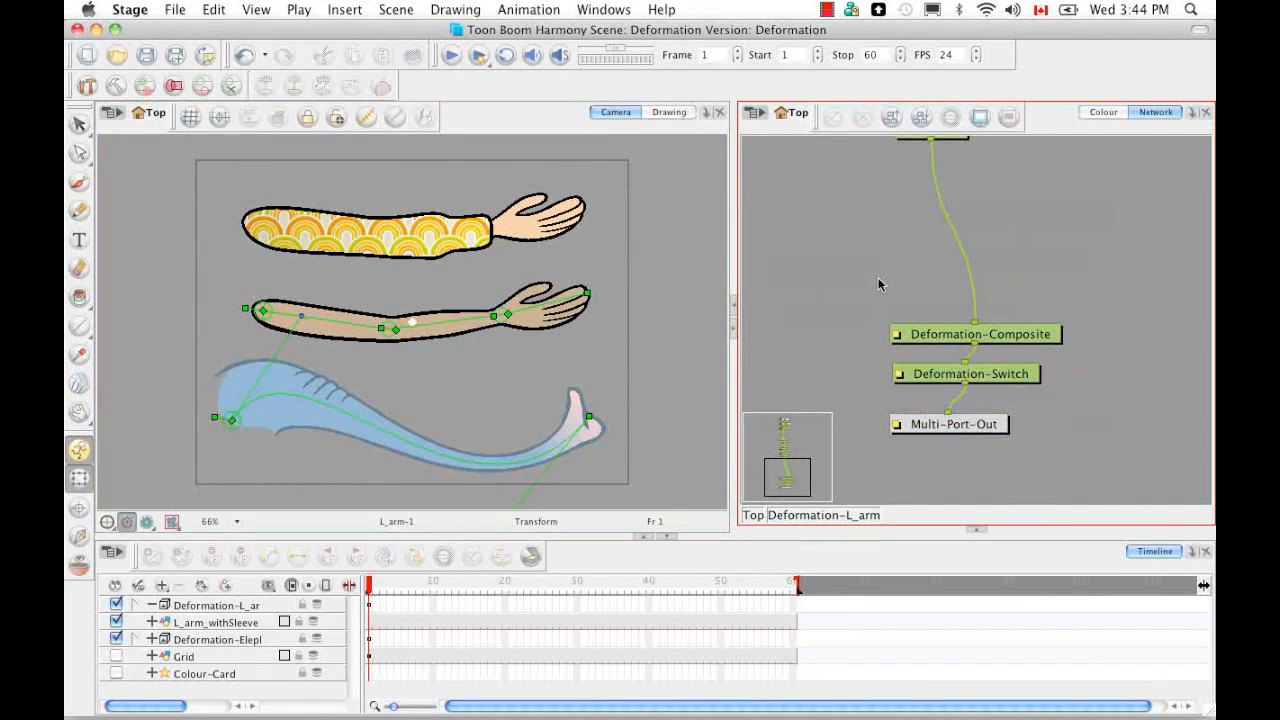
key("1")
key("1")
key("1")
left_click_drag(1049, 176, 1024, 270)
key("1")
key("1")
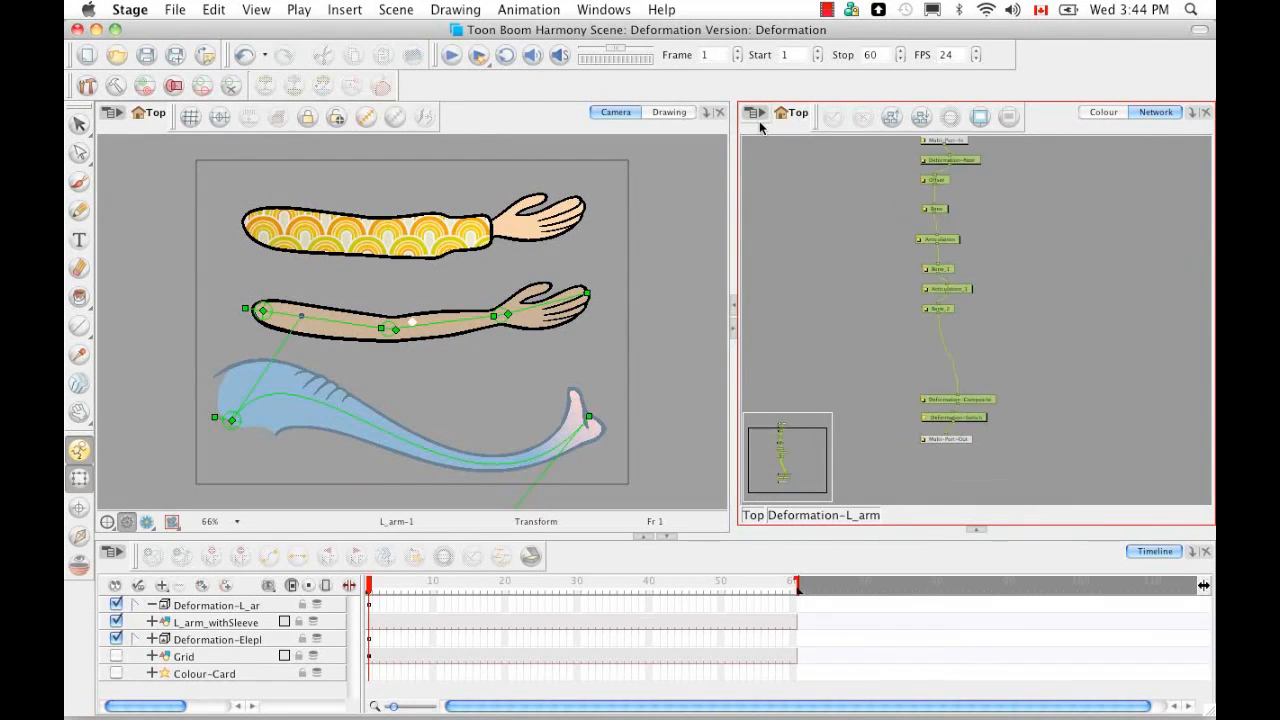
left_click_drag(1066, 277, 1055, 304)
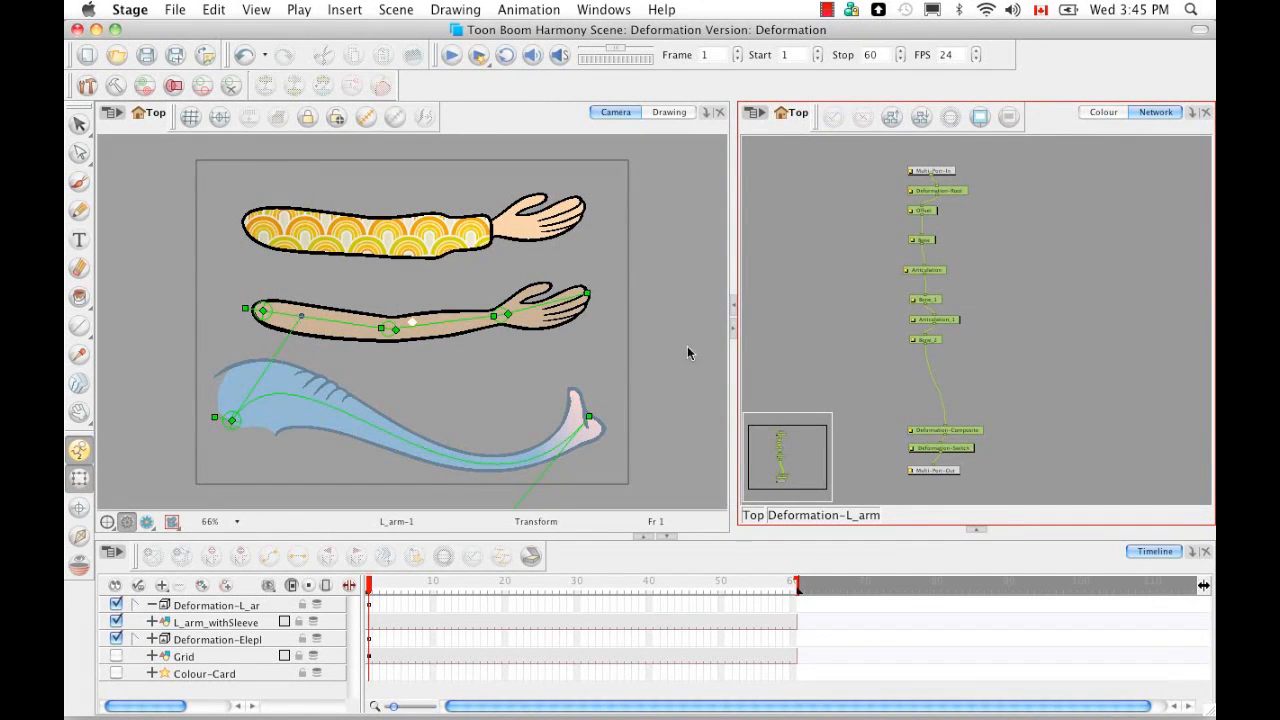
Step: Try rotating the bare arm's upper arm and forearm bones downward, and undo the rotation
left_click(330, 320)
left_click_drag(330, 320, 342, 348)
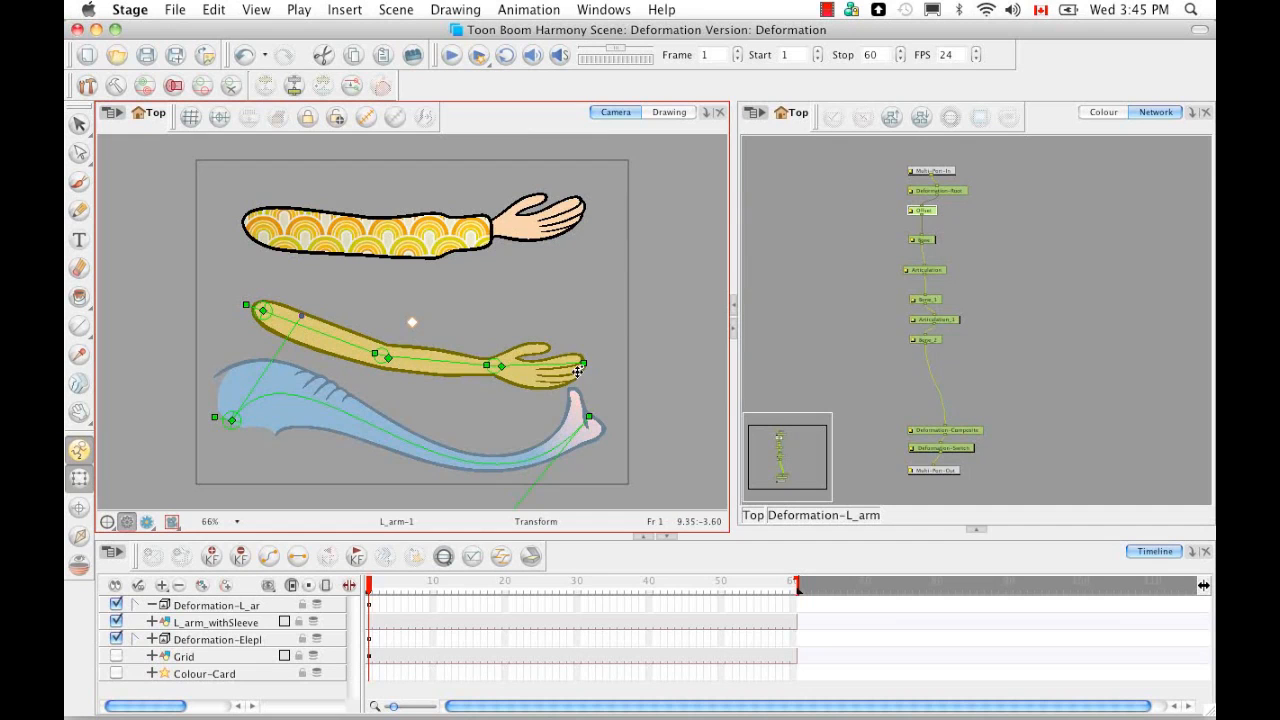
mouse_move(440, 360)
left_mouse_down()
mouse_move(432, 316)
mouse_move(438, 375)
mouse_move(436, 330)
mouse_move(442, 362)
left_mouse_up()
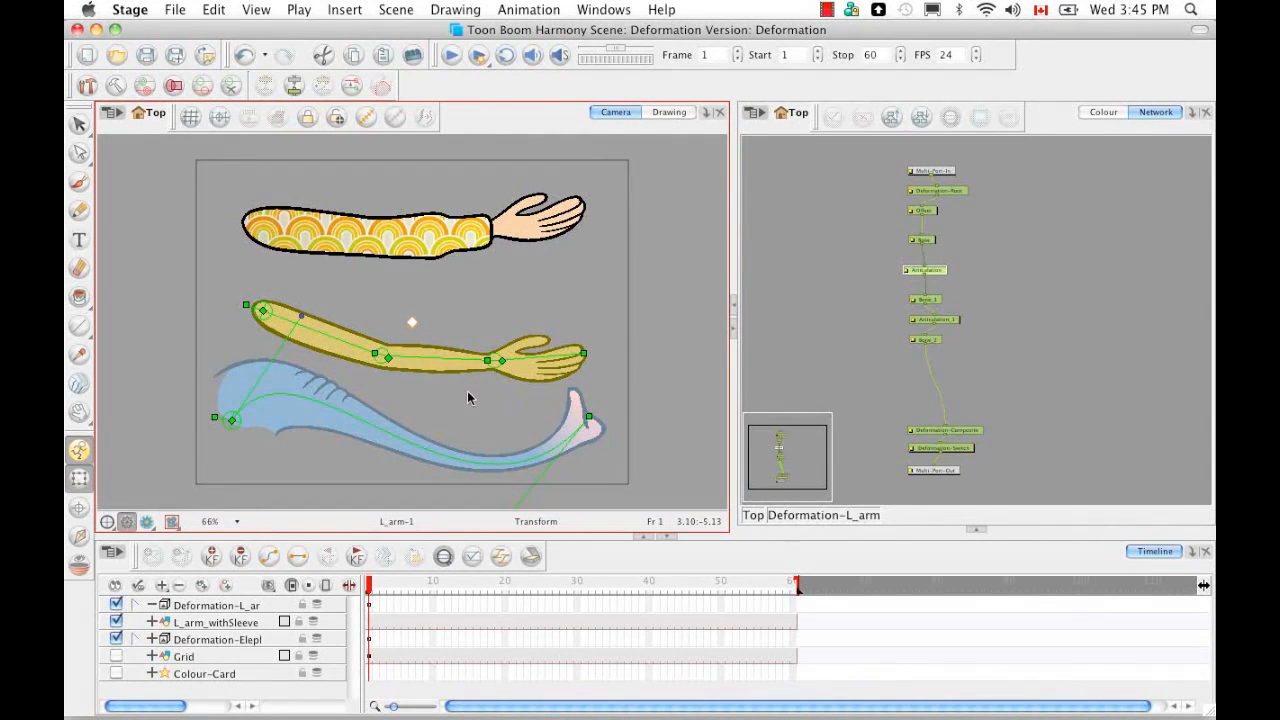
key("super+z")
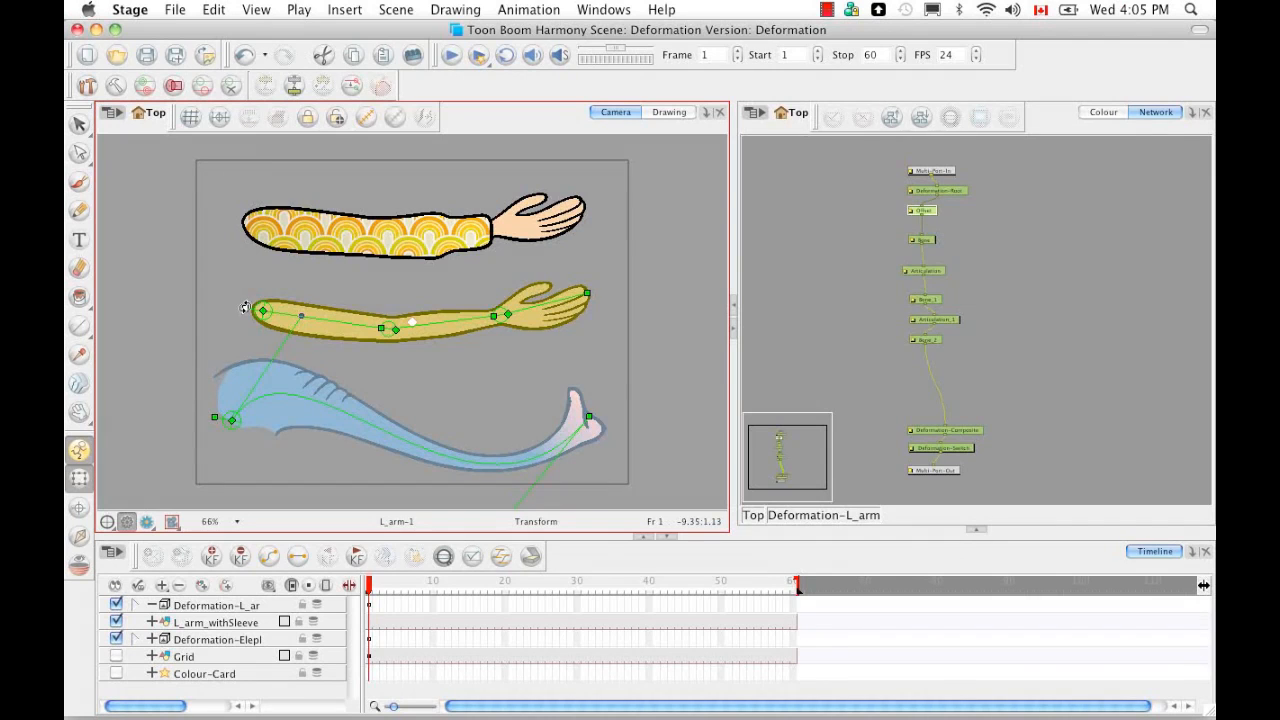
Step: Try adjusting the bare arm's offset and lengthening its hand, forearm and upper arm bones, and undo the stretching
mouse_move(245, 307)
left_mouse_down()
mouse_move(250, 326)
mouse_move(233, 302)
left_mouse_up()
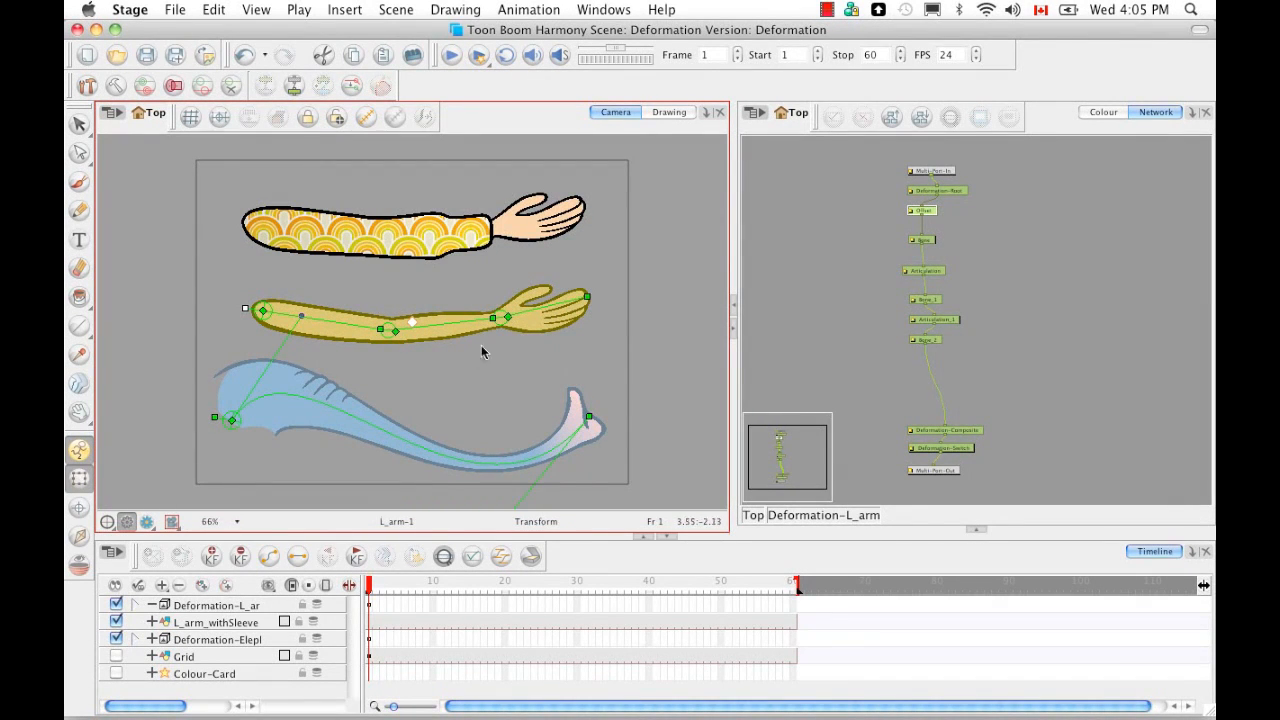
left_click_drag(587, 297, 624, 285)
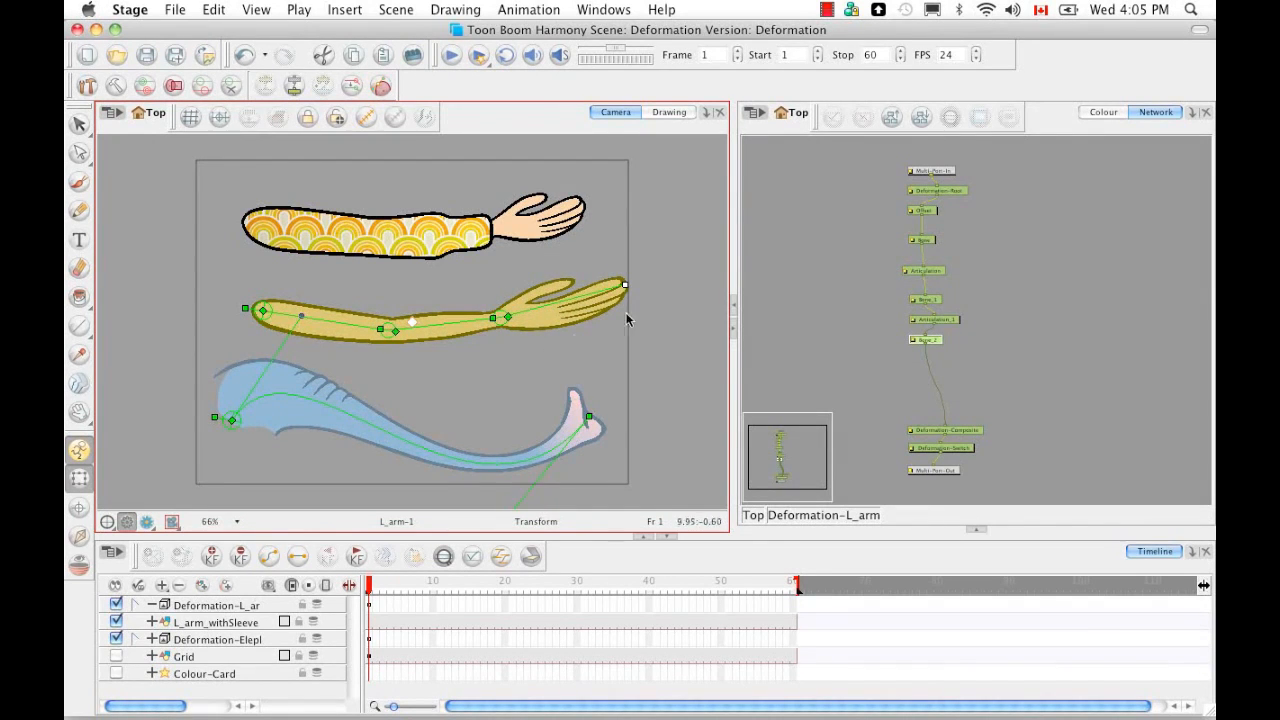
left_click_drag(493, 318, 594, 318)
left_click_drag(367, 328, 432, 326)
key("super+z")
key("super+z")
key("super+z")
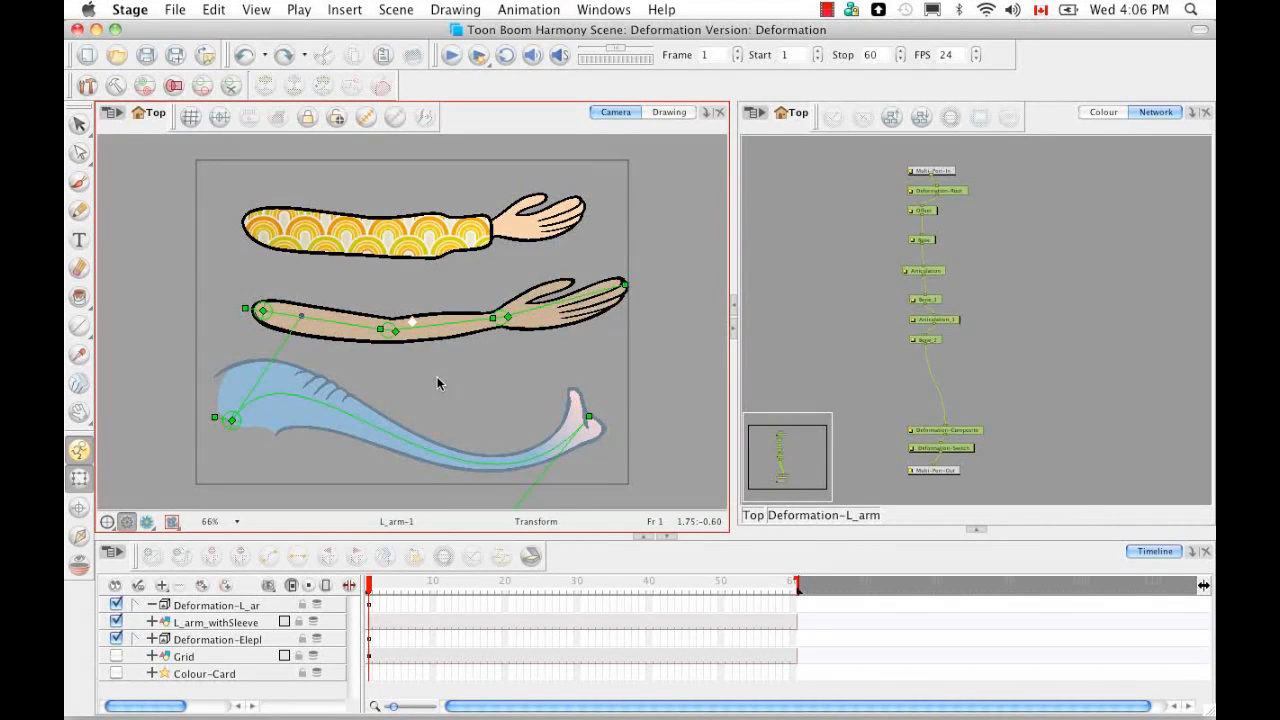
key("super+z")
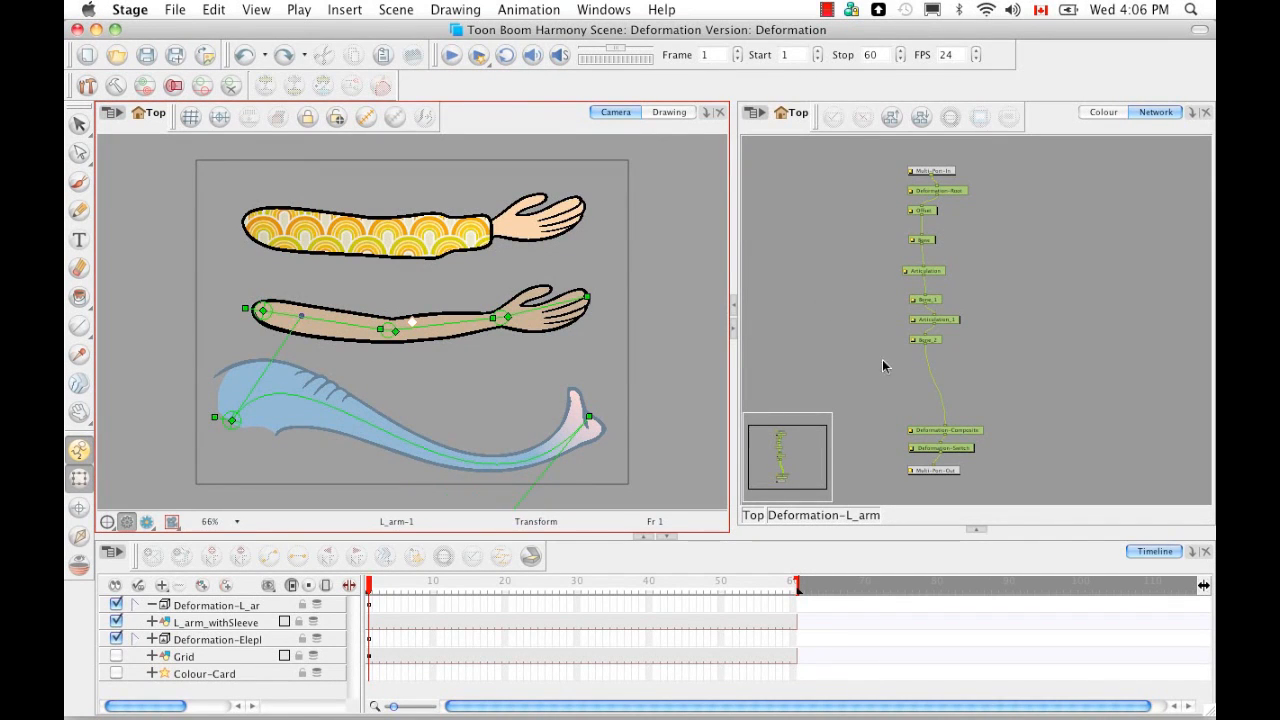
Step: Return to the top-level network and open the Deformation-Elephant_trunk group to examine its chain of nodes
left_click(910, 243)
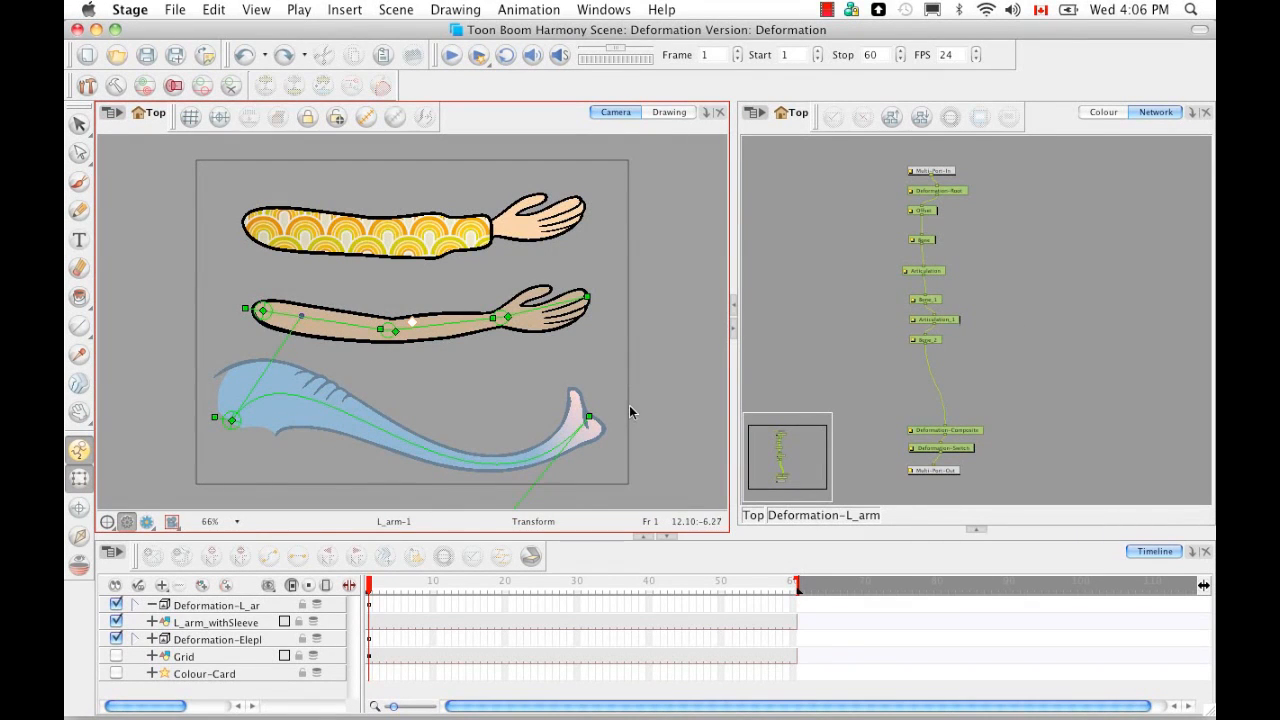
left_click(754, 514)
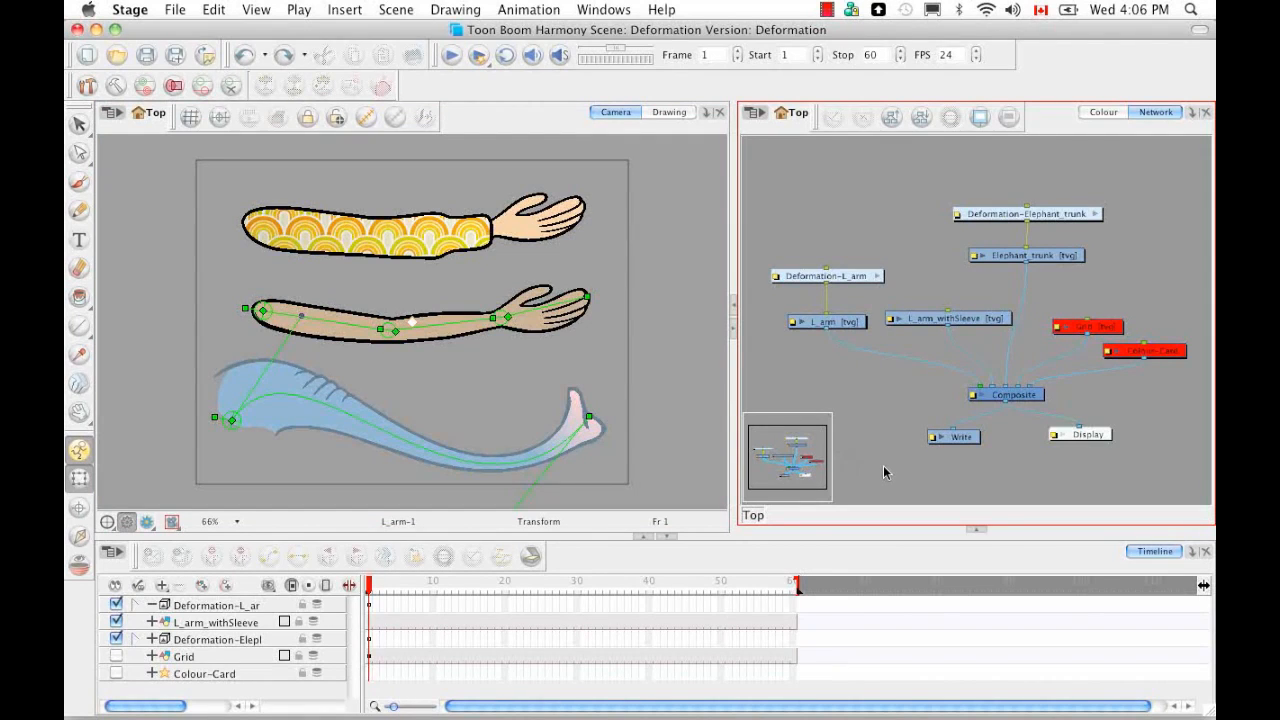
left_click(1095, 214)
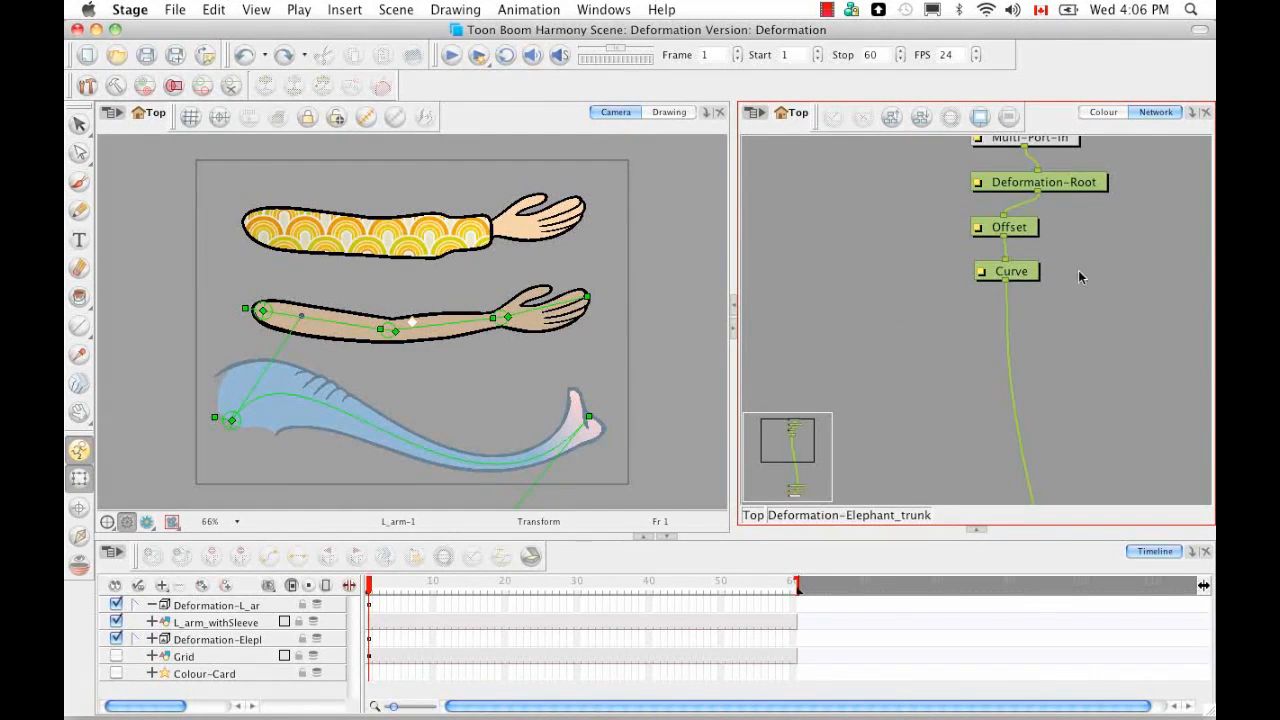
key("2")
key("2")
key("2")
key("2")
key("2")
key("2")
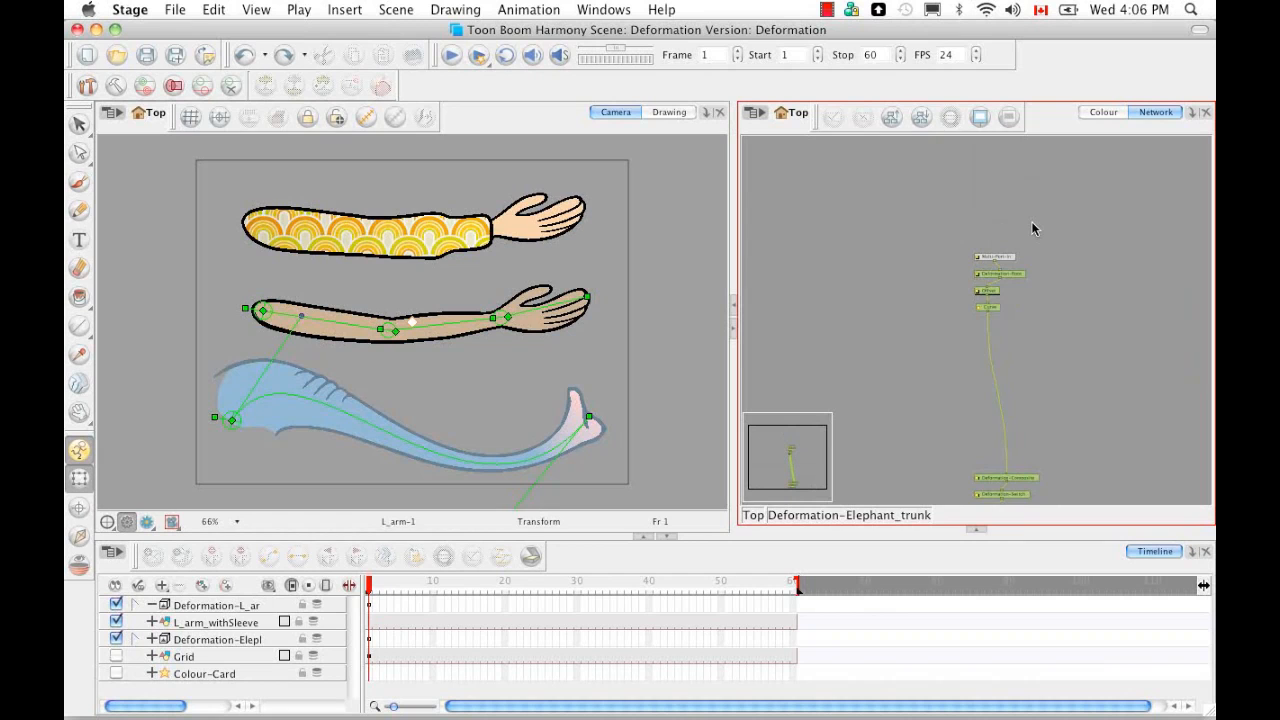
left_click_drag(1000, 353, 939, 306)
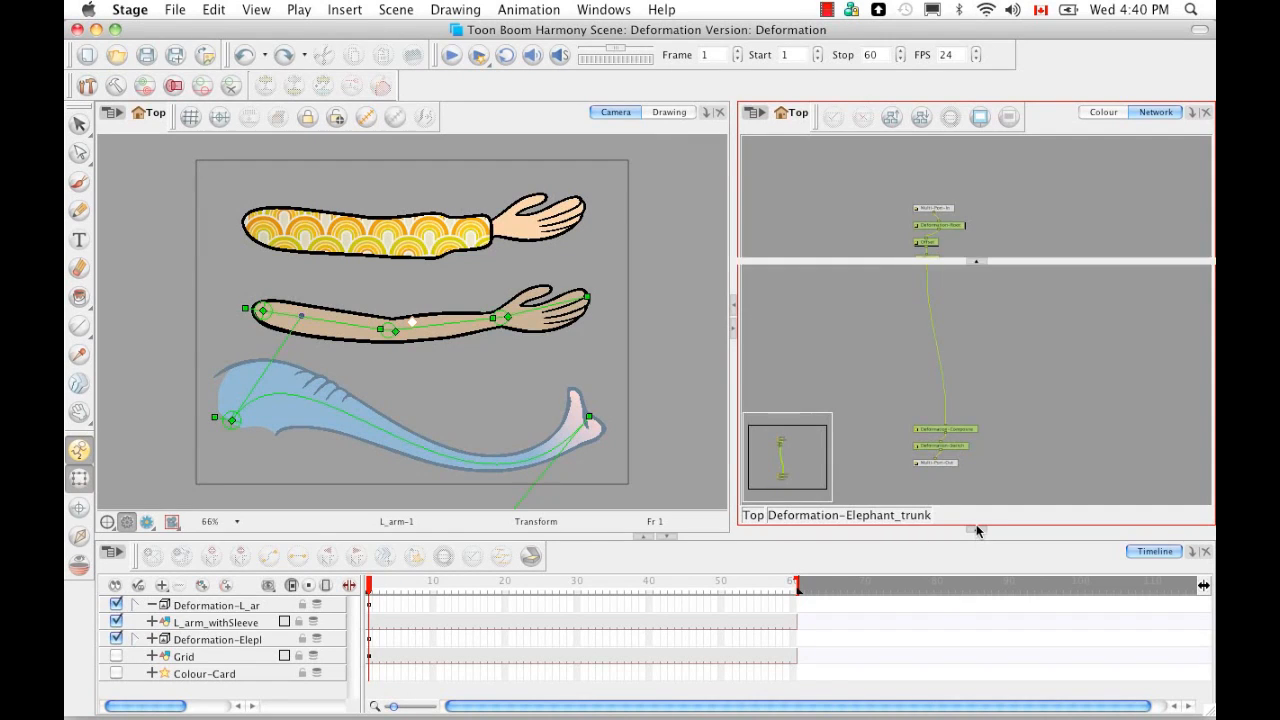
Step: Reveal the pane beneath the Network view, add a Module Library view to it and show the Deformation modules
left_click_drag(975, 533, 1101, 260)
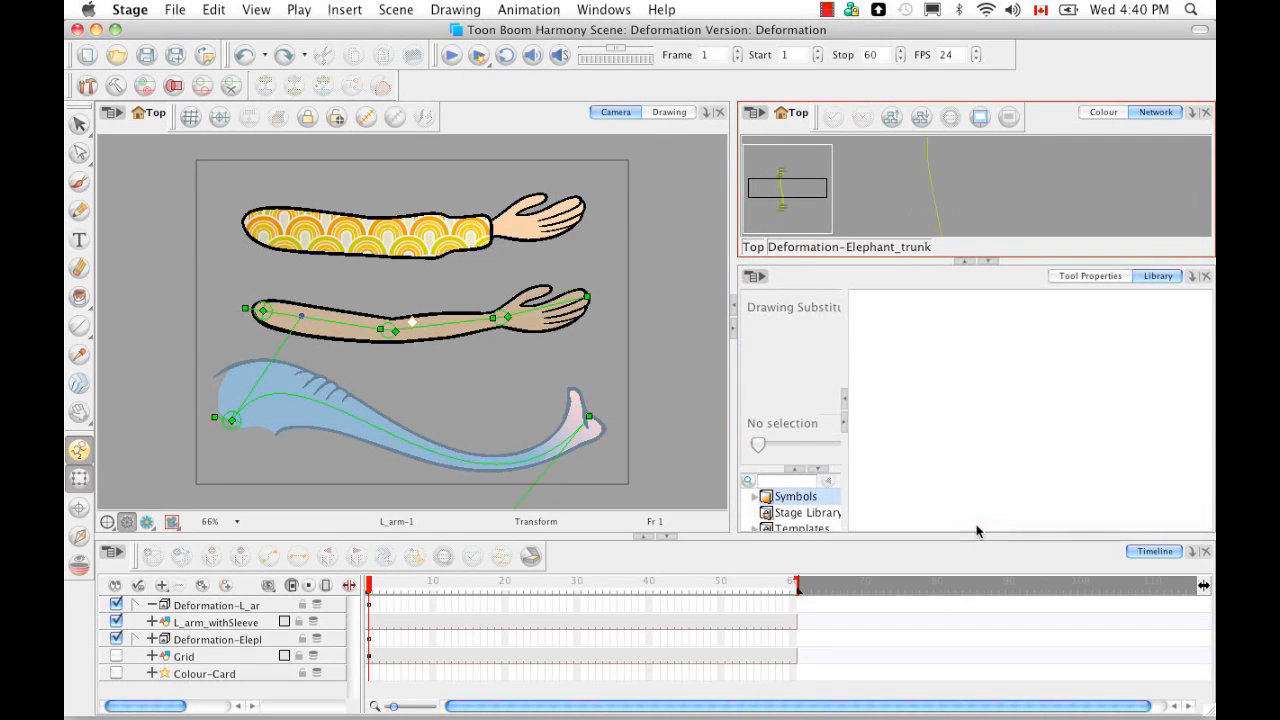
left_click(1191, 277)
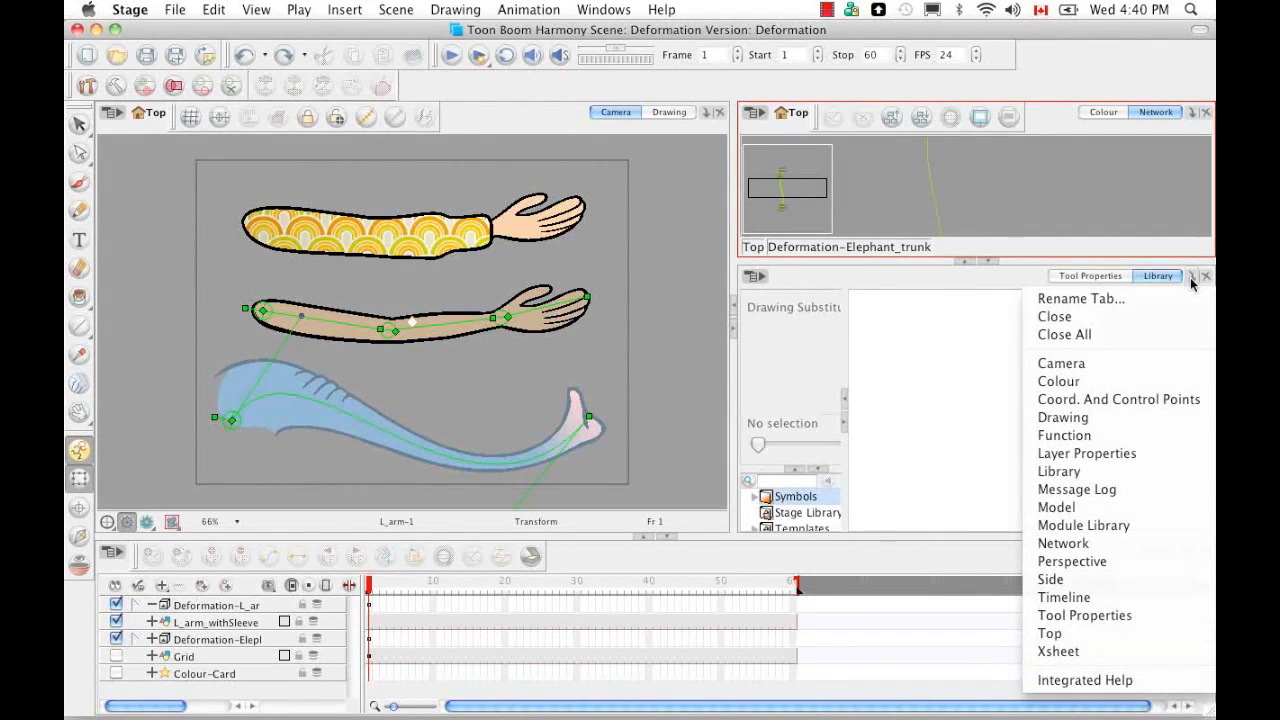
left_click(1143, 527)
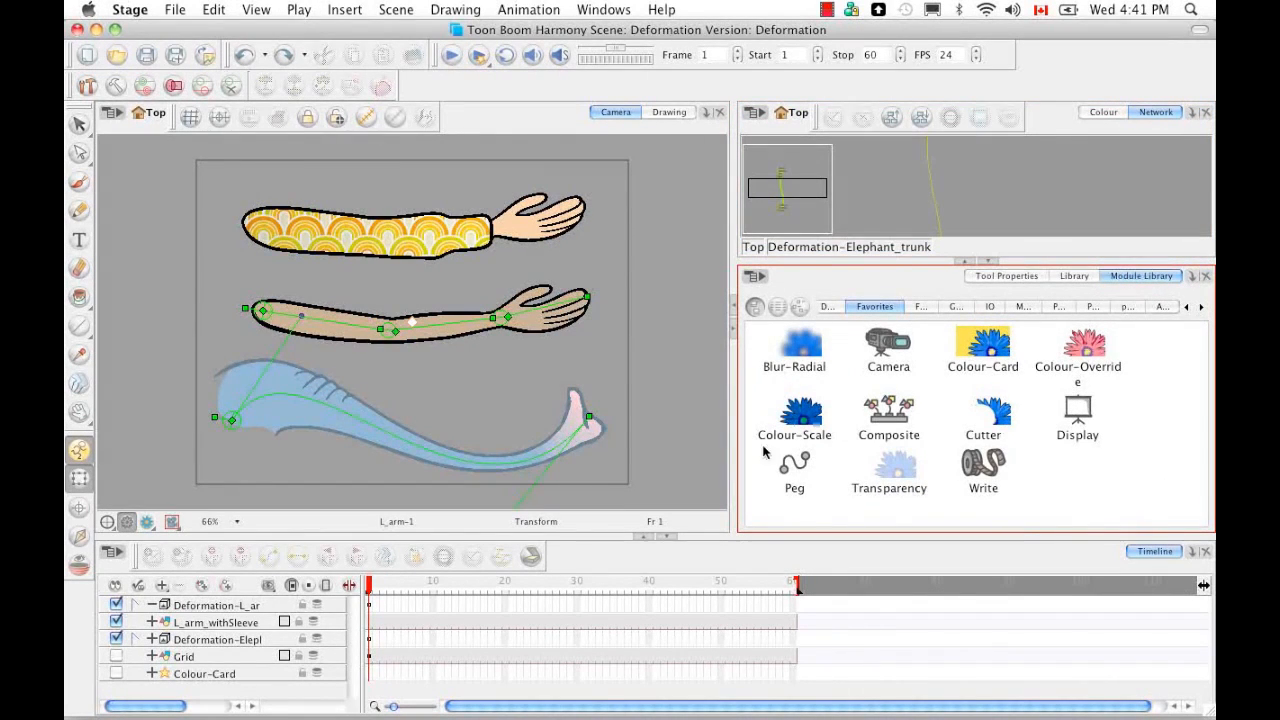
left_click(1187, 308)
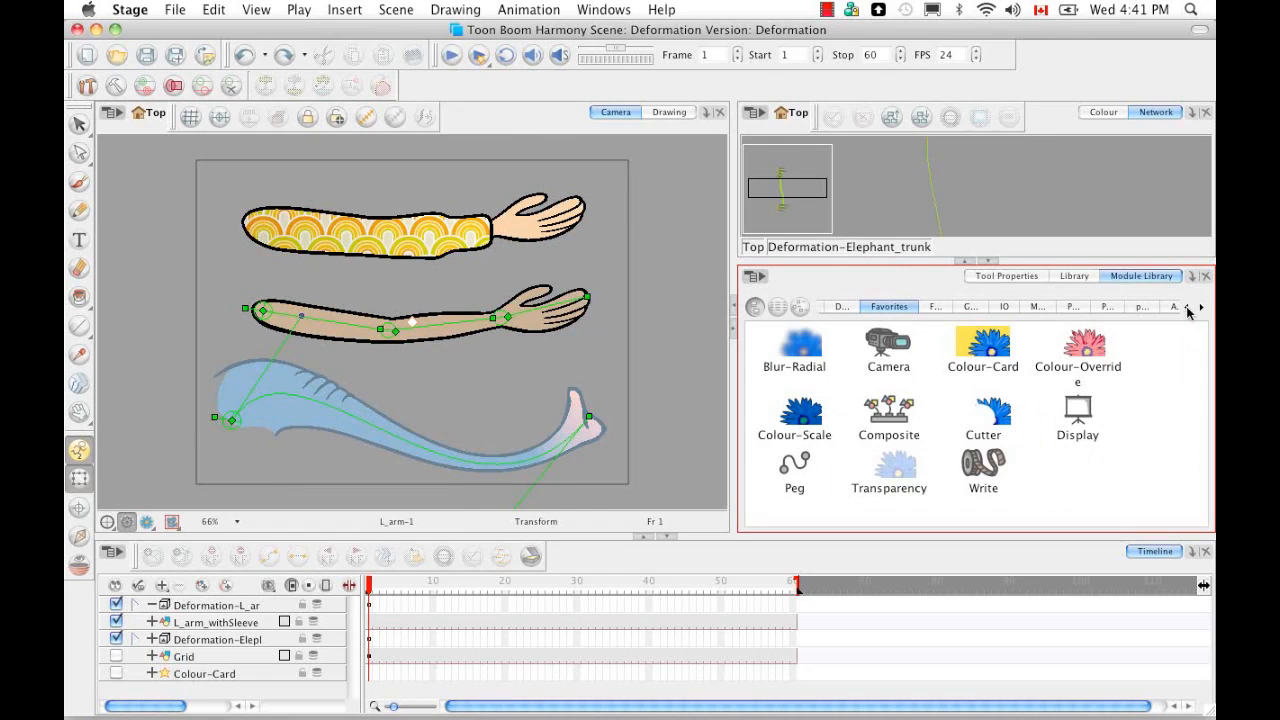
left_click(1187, 308)
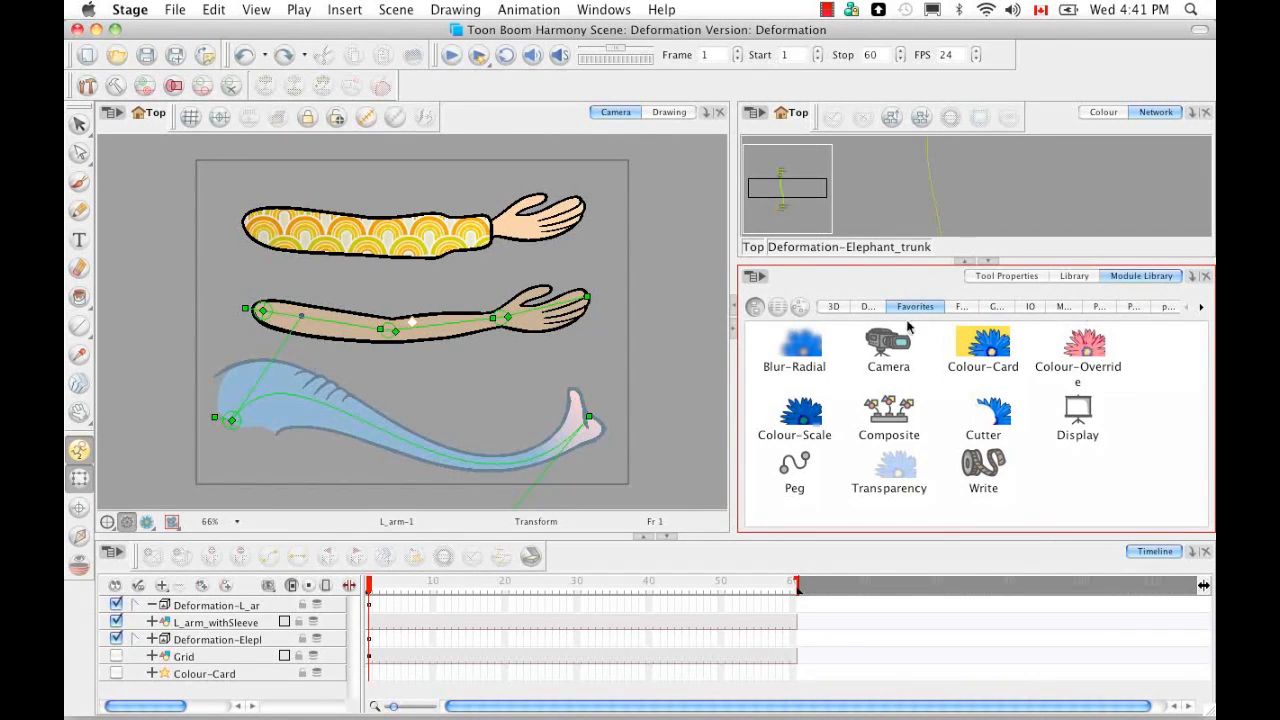
left_click(867, 307)
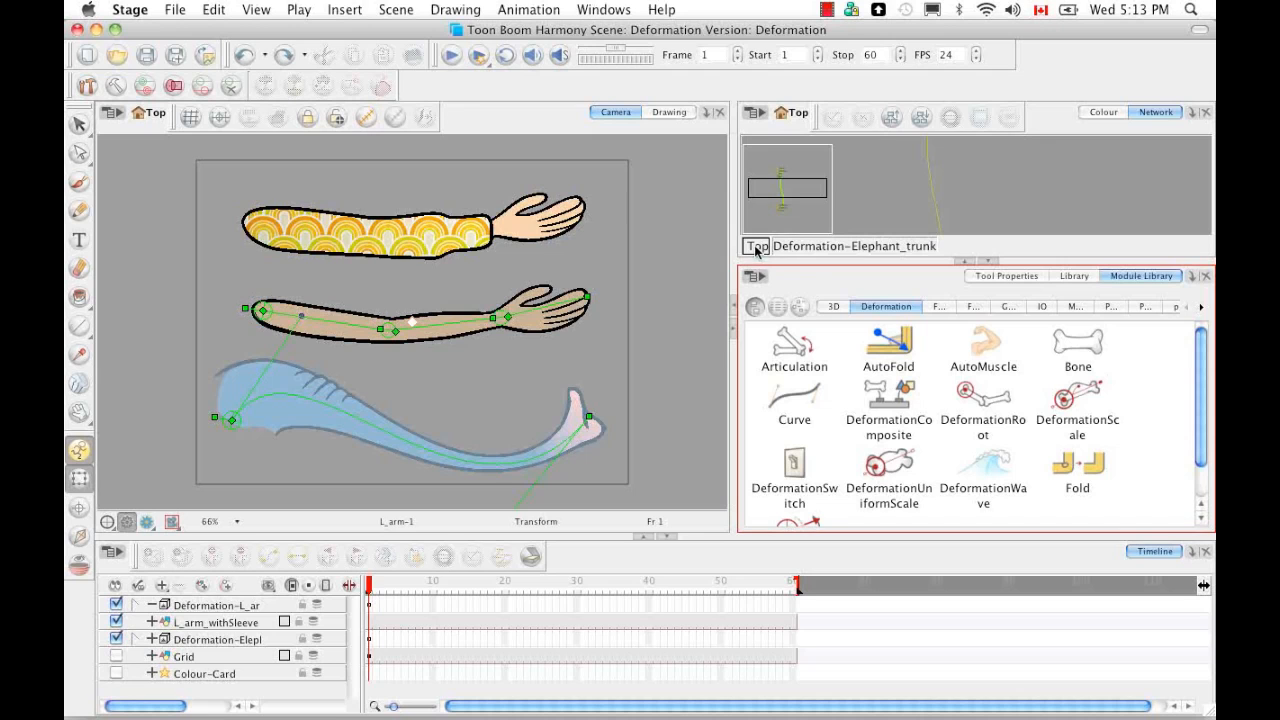
Step: Restore the Network view to full height at the top level and open the Deformation-L_arm group around its bone nodes
left_click(756, 247)
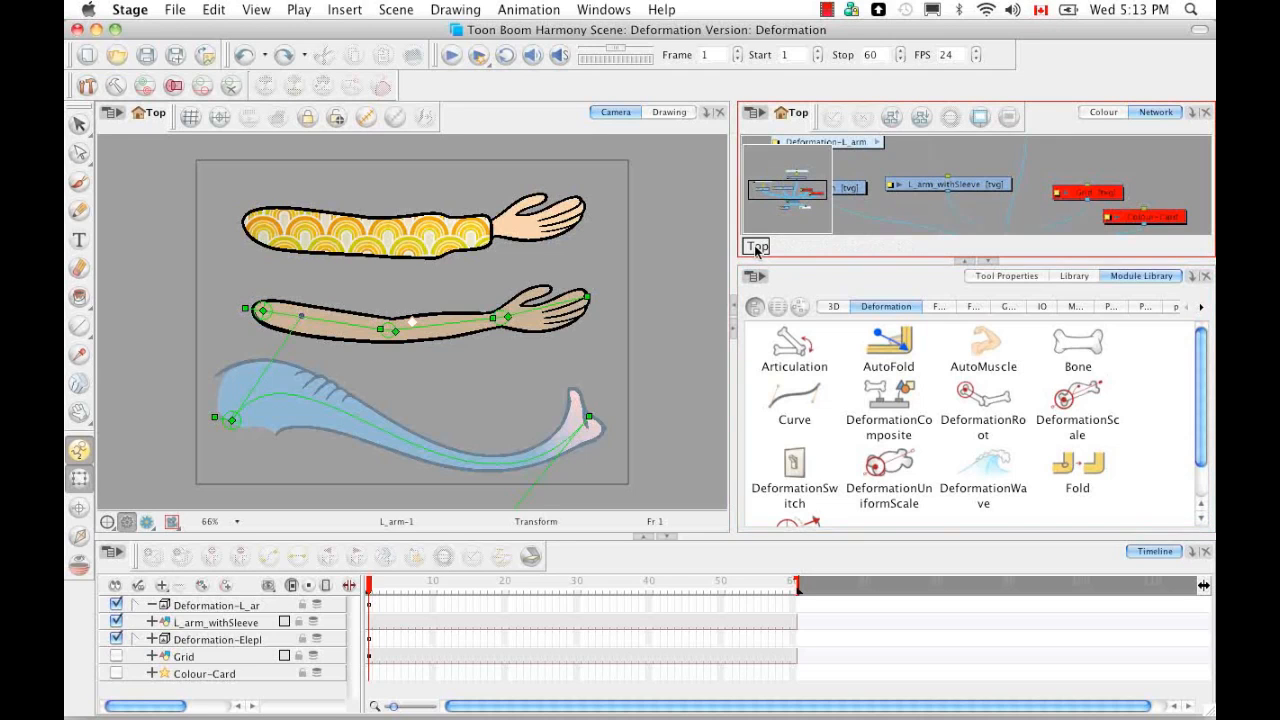
left_click(987, 262)
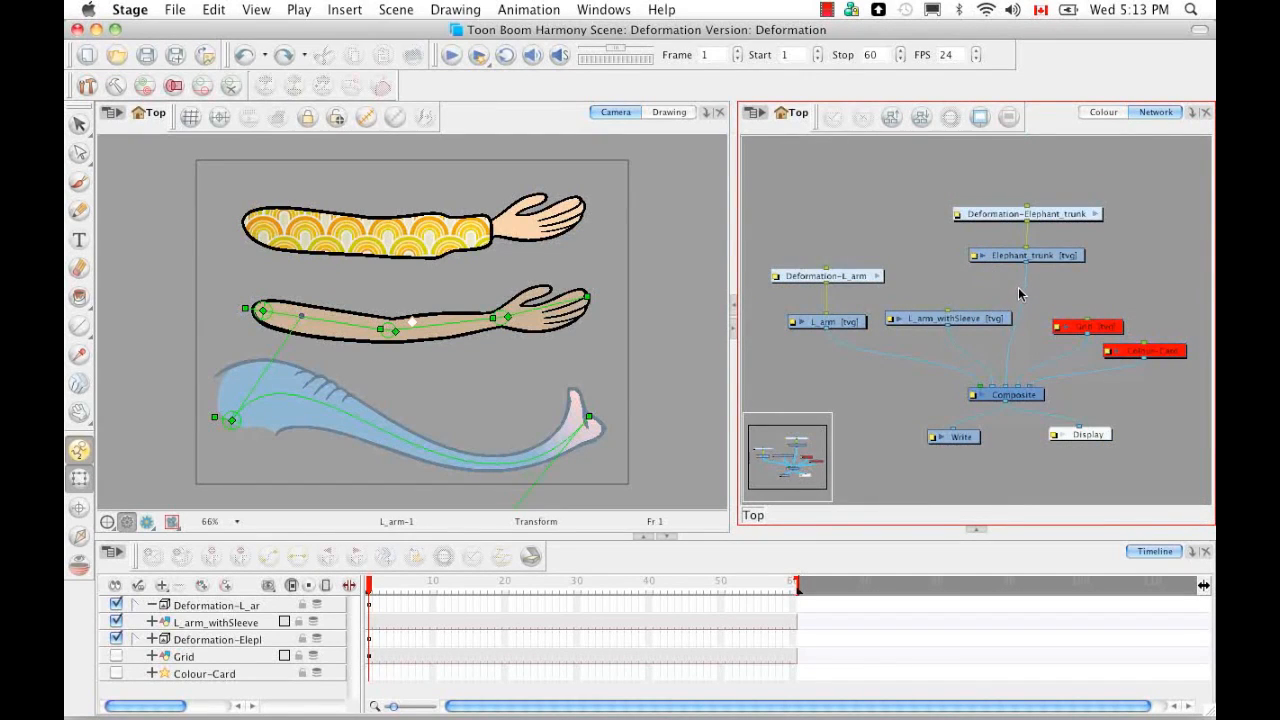
left_click(877, 277)
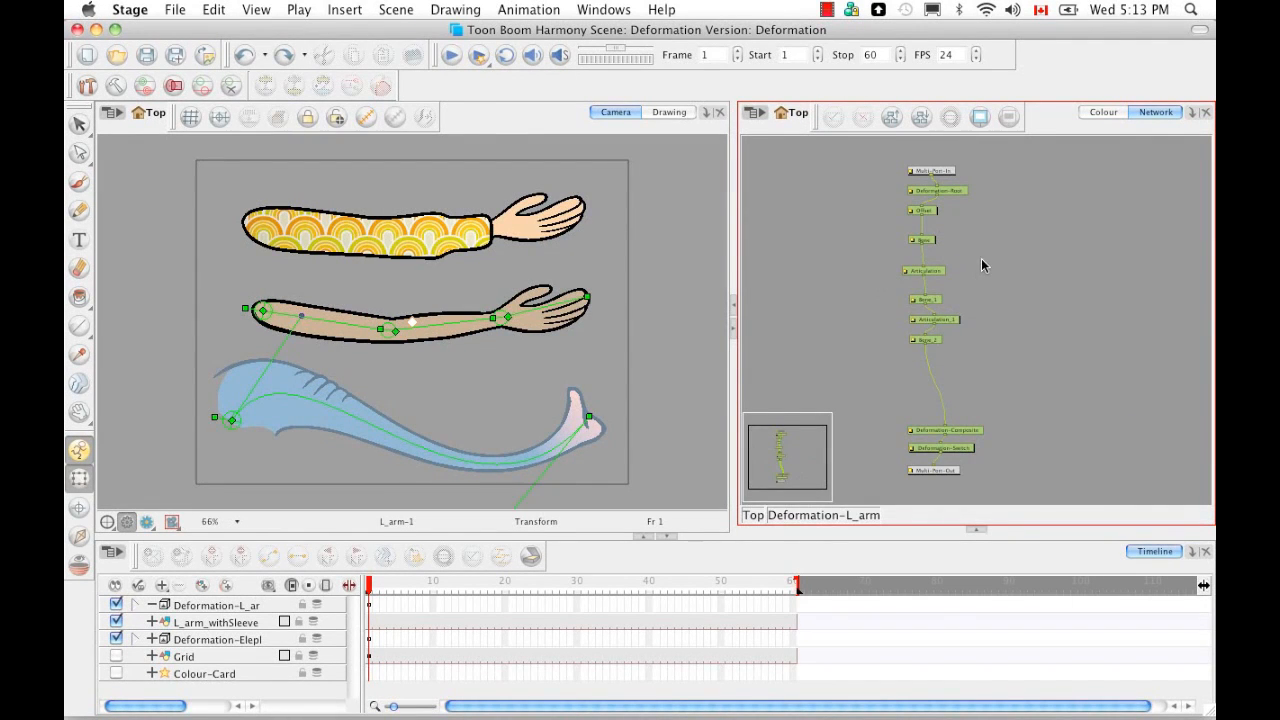
key("2")
key("2")
key("2")
key("2")
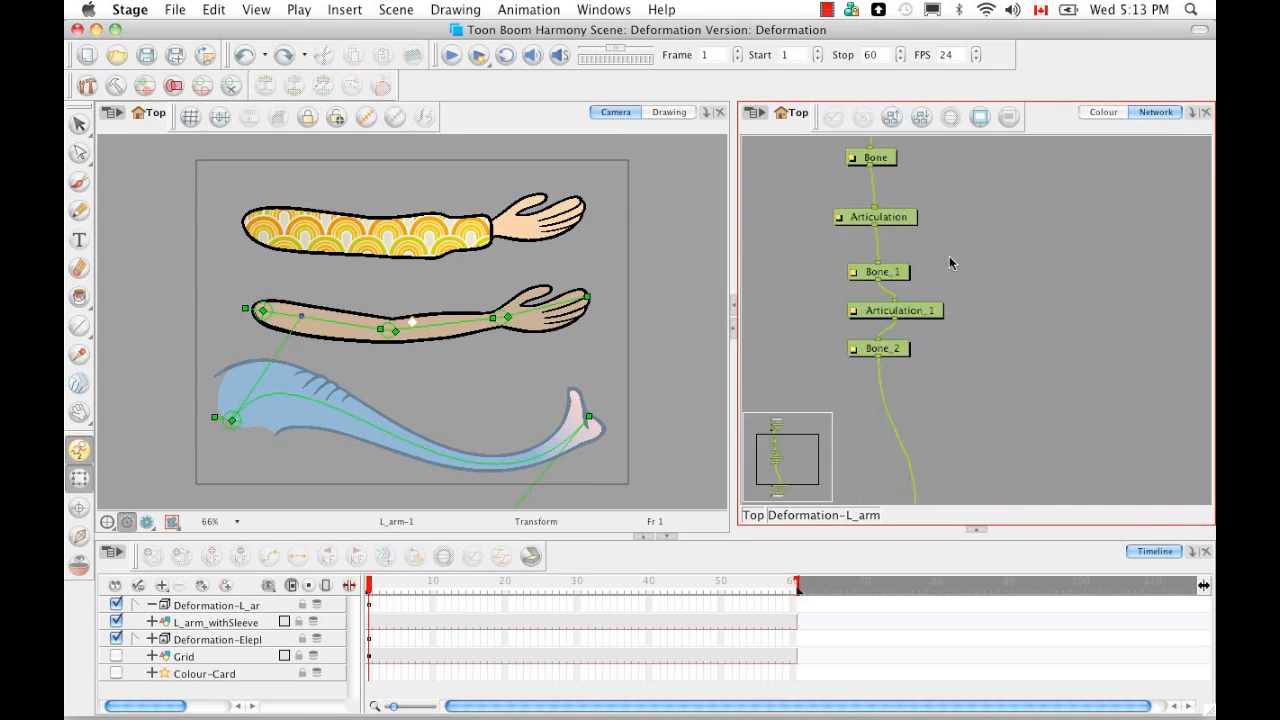
mouse_move(954, 227)
left_mouse_down()
mouse_move(1023, 329)
mouse_move(1012, 271)
left_mouse_up()
Step: Select the first Articulation node, review its layer properties in the separate window and close that window
left_click(958, 281)
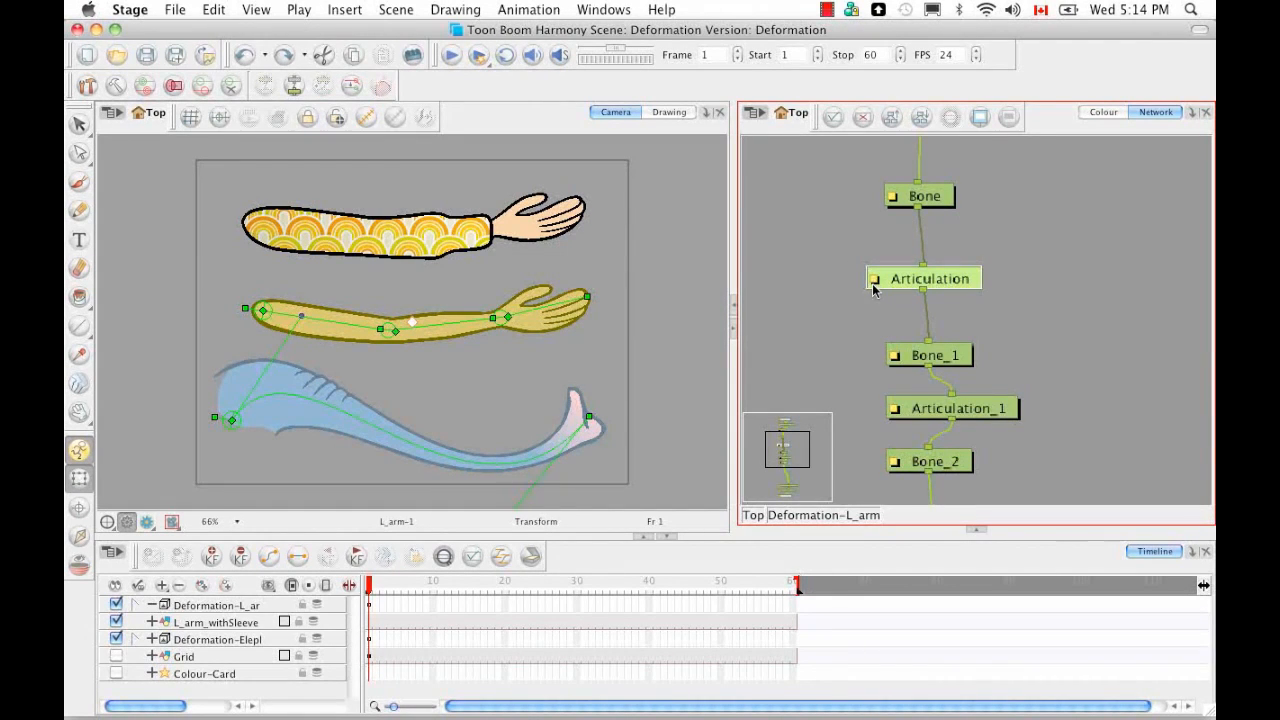
left_click(874, 283)
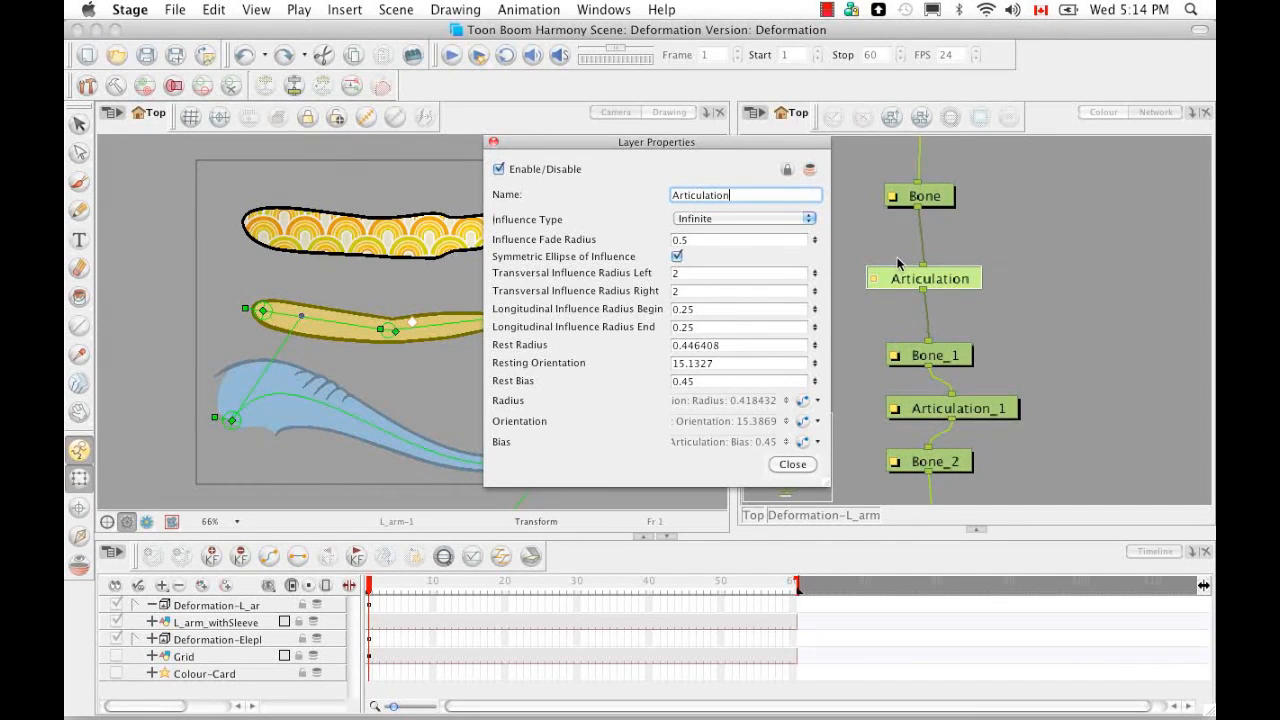
left_click(493, 142)
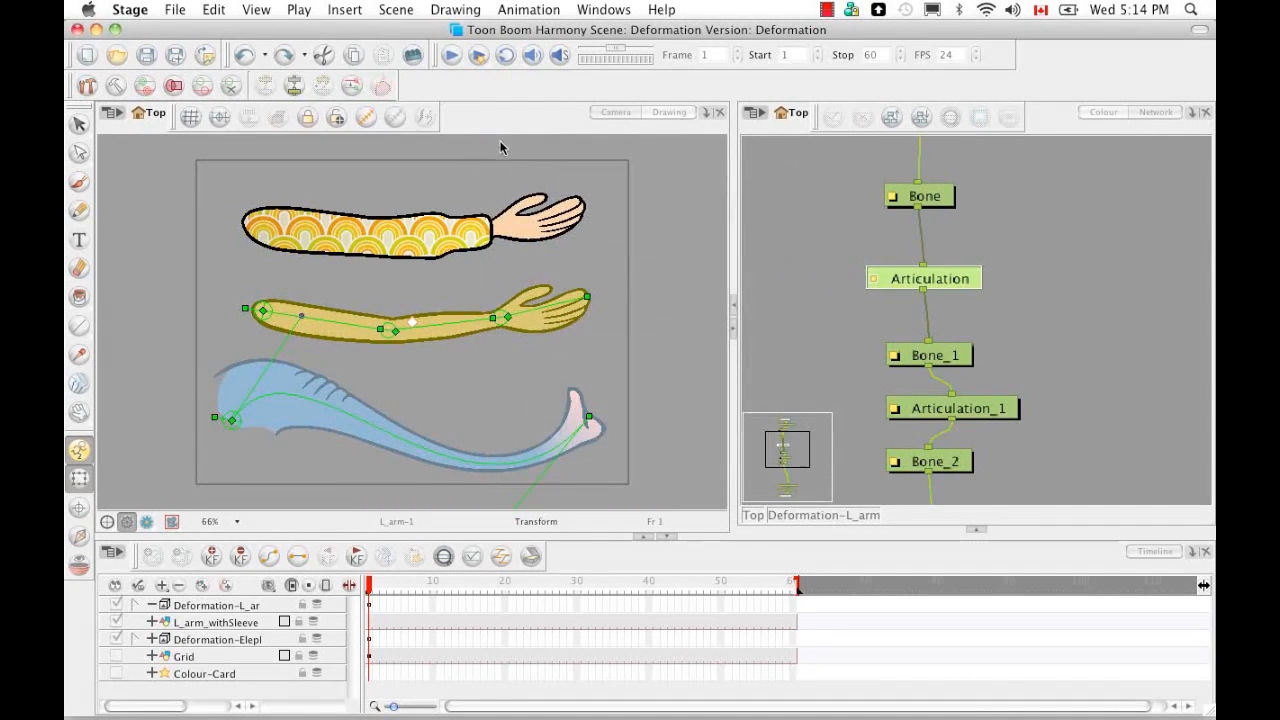
Step: Add a Layer Properties view and dock it as its own column between the Camera and Network views
left_click(1191, 114)
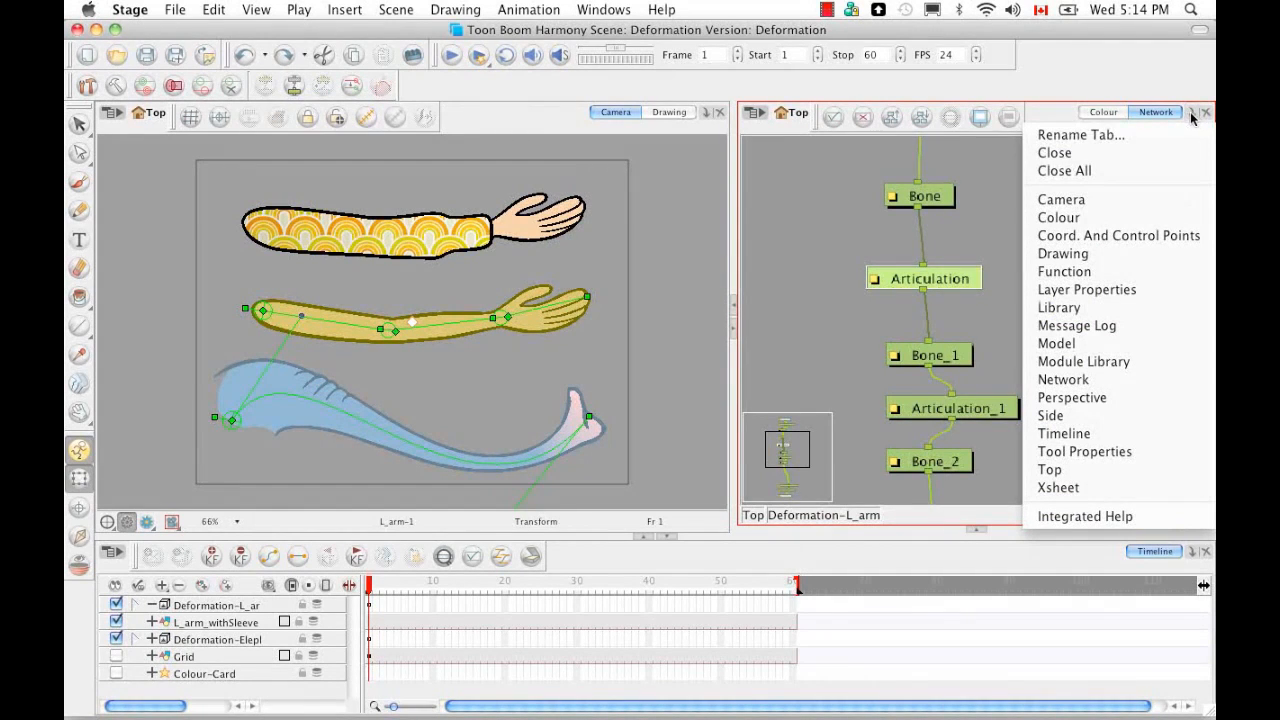
left_click(1185, 289)
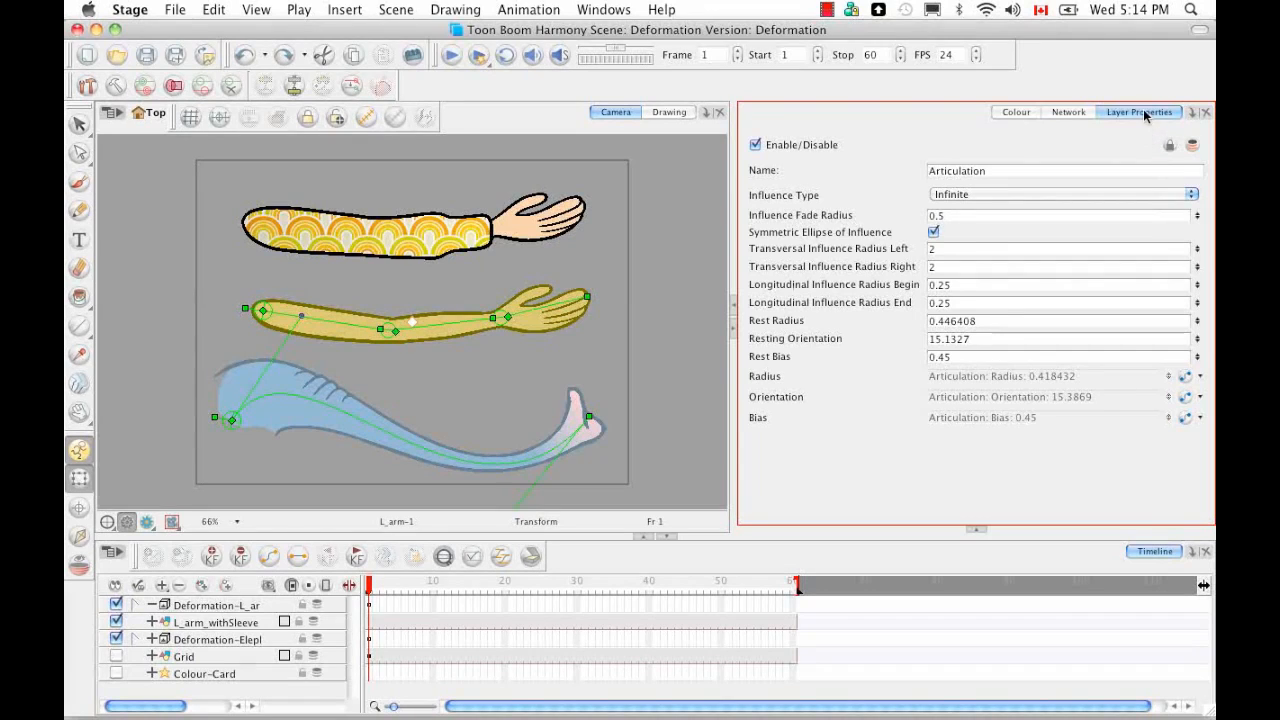
mouse_move(1145, 114)
left_mouse_down()
mouse_move(828, 196)
mouse_move(740, 112)
mouse_move(709, 109)
mouse_move(737, 114)
mouse_move(743, 135)
left_mouse_up()
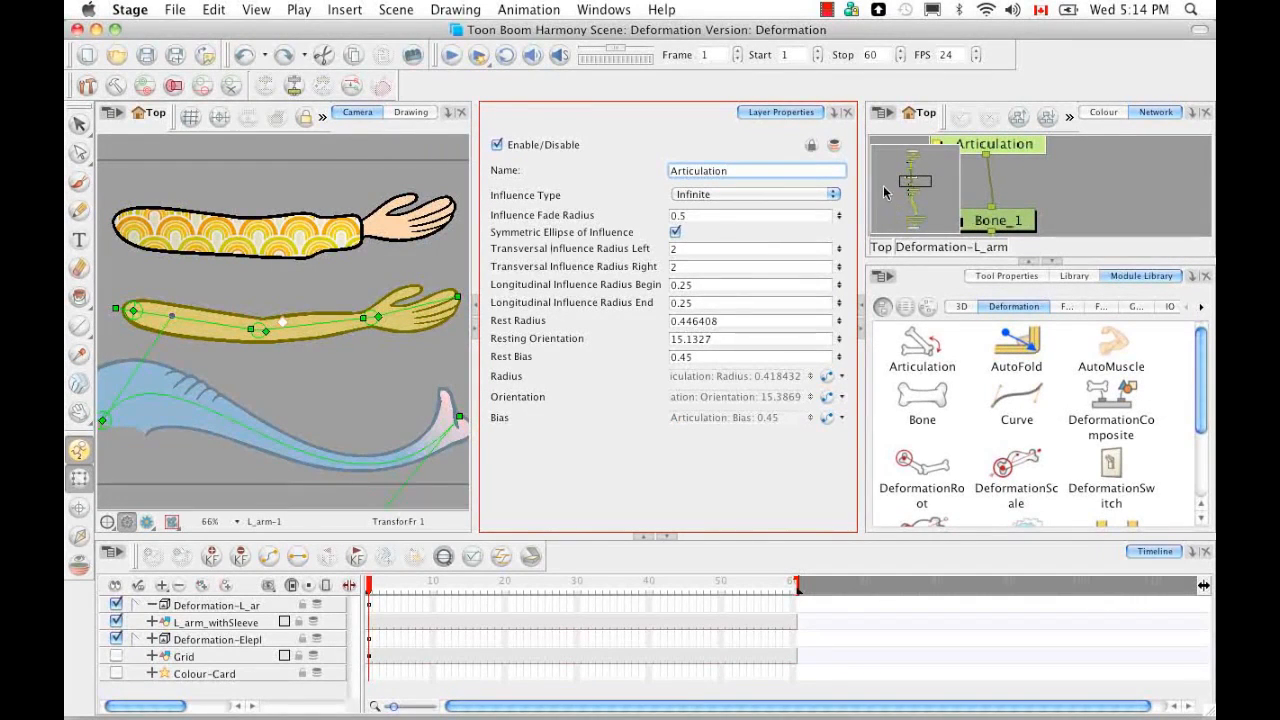
Step: Widen the Network view by narrowing the Layer Properties column, extend it to full height and clear the node selection
left_click_drag(867, 228, 797, 233)
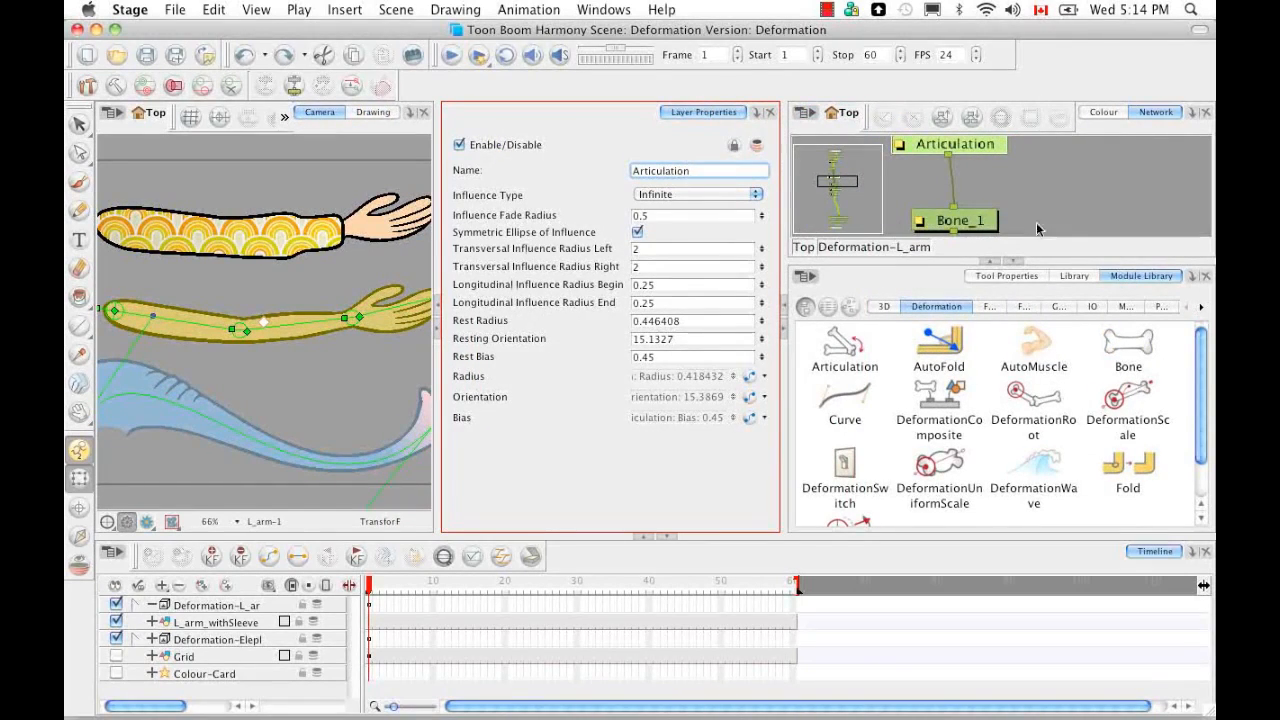
left_click(1015, 263)
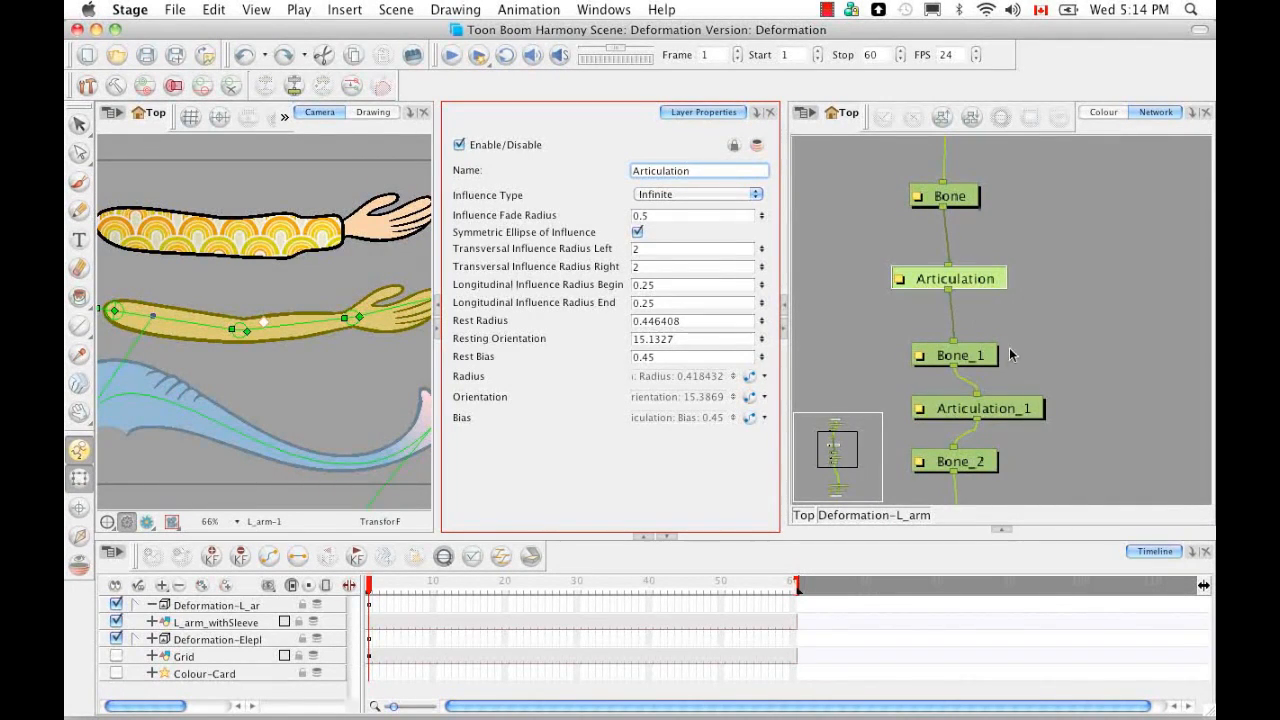
left_click(1049, 248)
left_click_drag(1050, 213, 1070, 343)
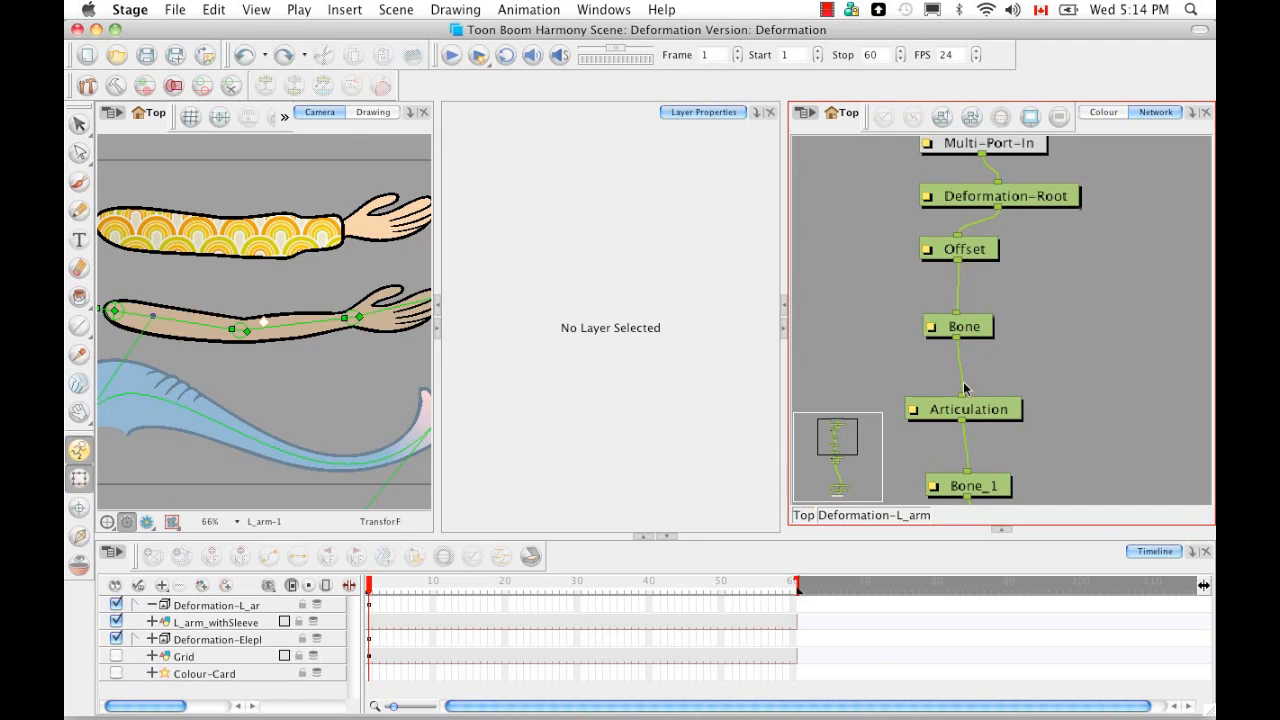
Step: Set the first Articulation node's Influence Type to Elliptic and show its region of influence on the arm
left_click(977, 410)
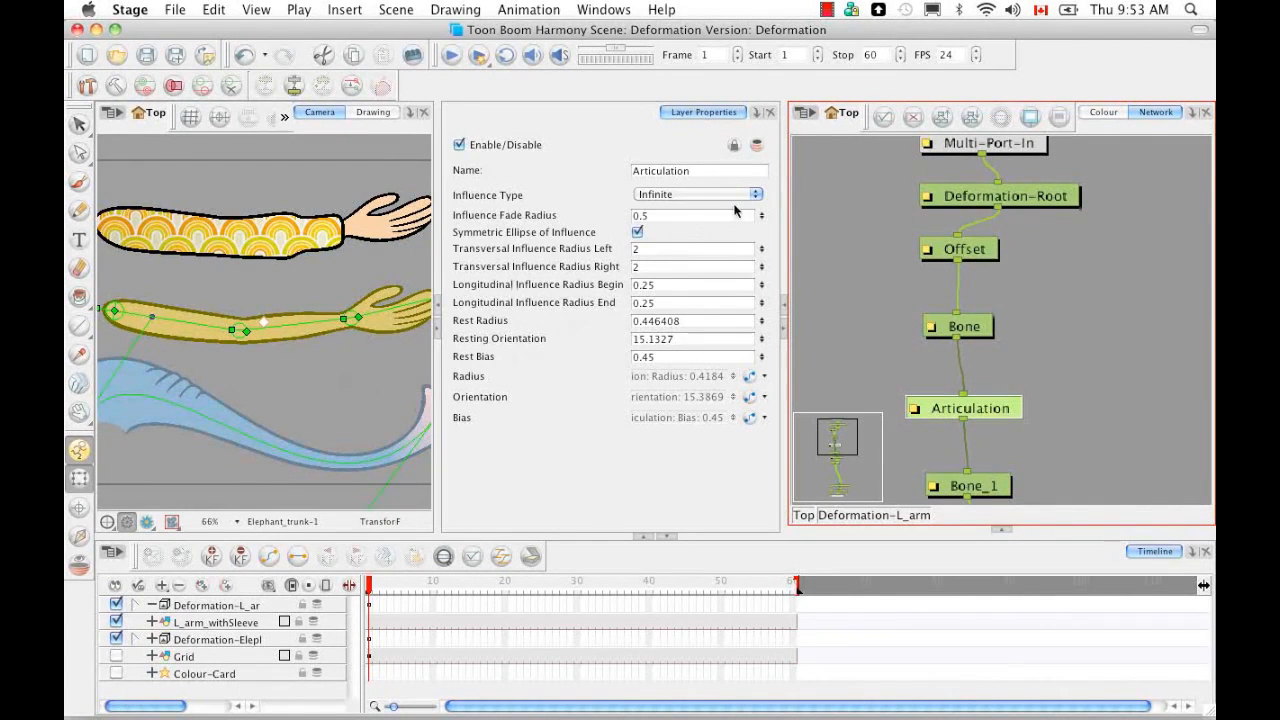
left_click(756, 200)
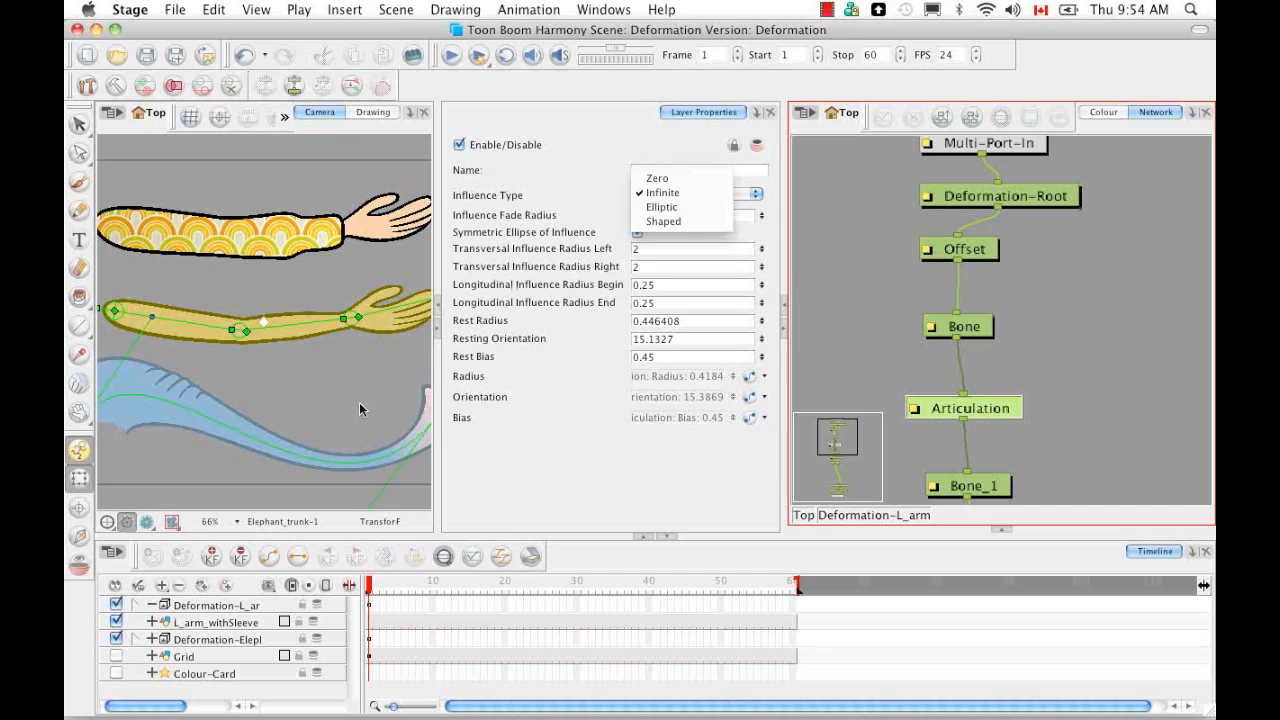
left_click(683, 216)
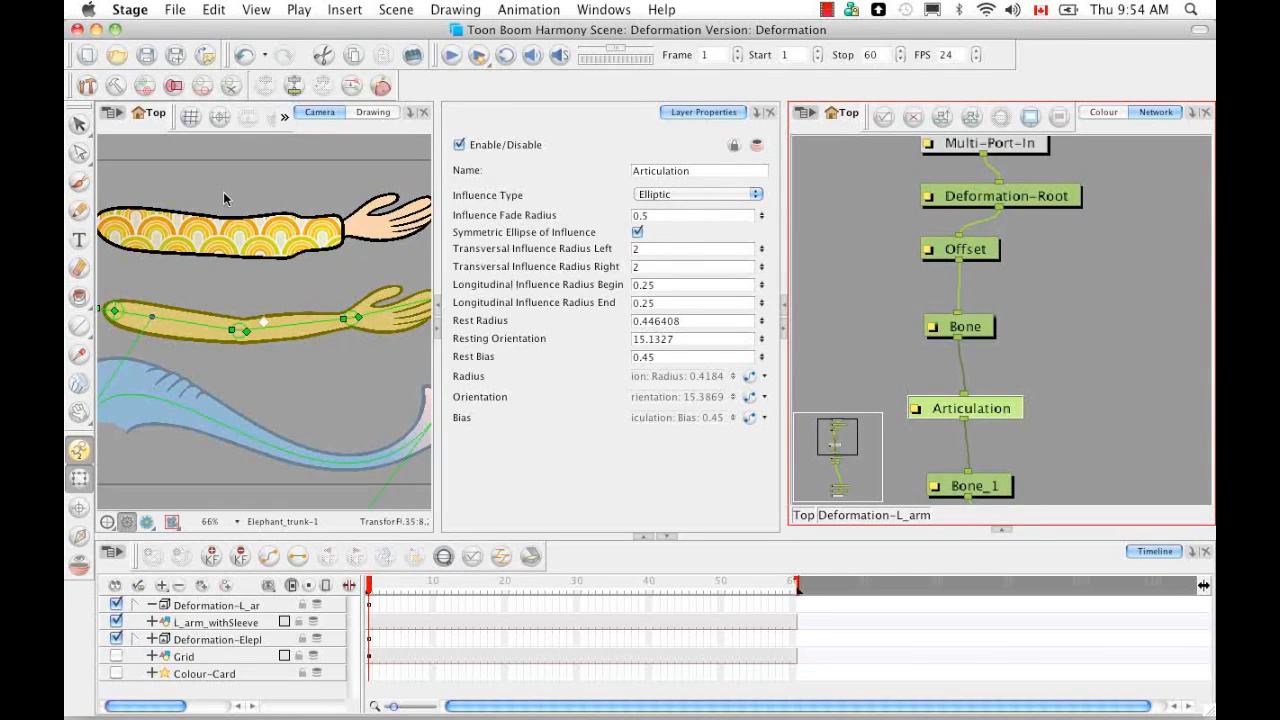
left_click(173, 87)
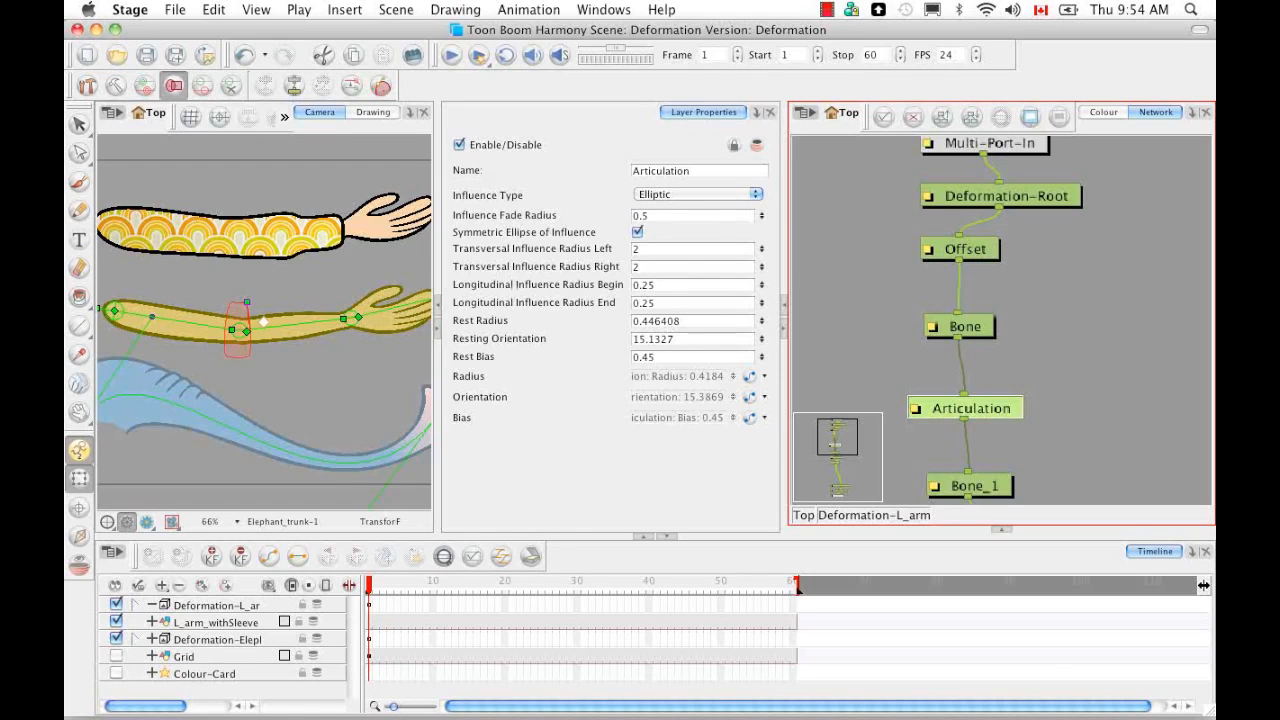
Step: Switch the first Articulation's Influence Type to Shaped, return it to Infinite and review the available types
left_click(757, 198)
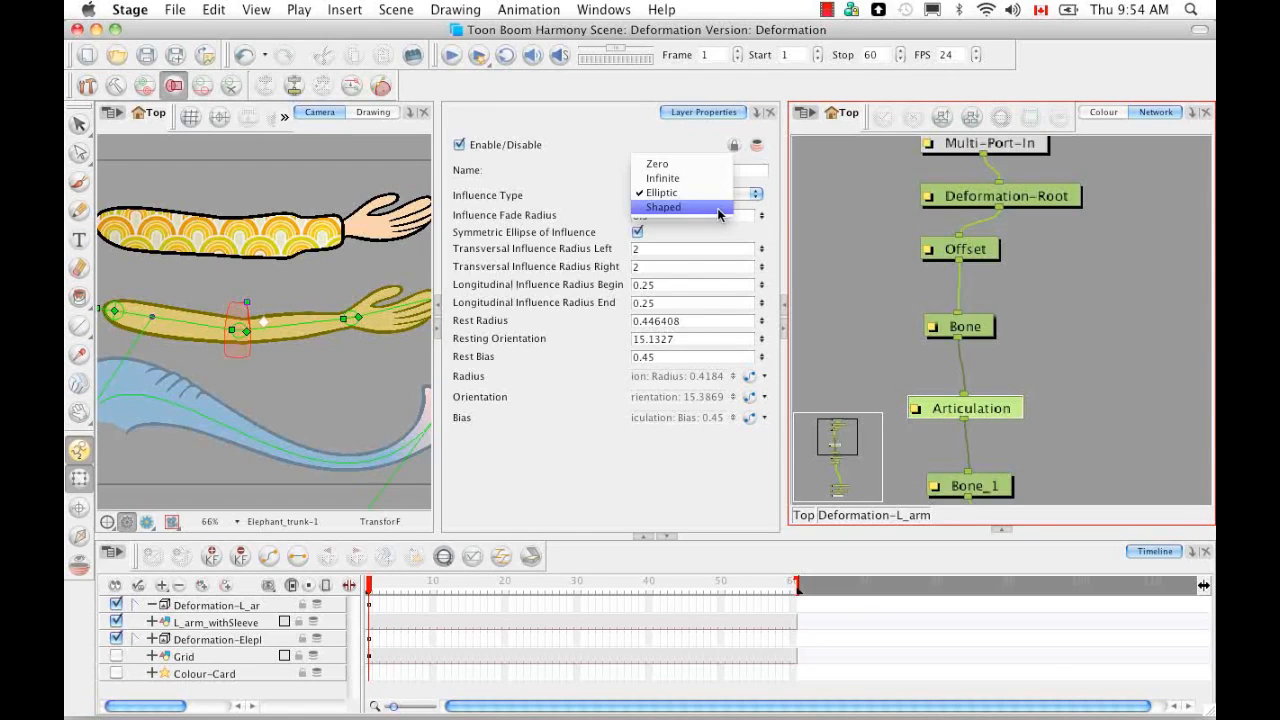
left_click(720, 208)
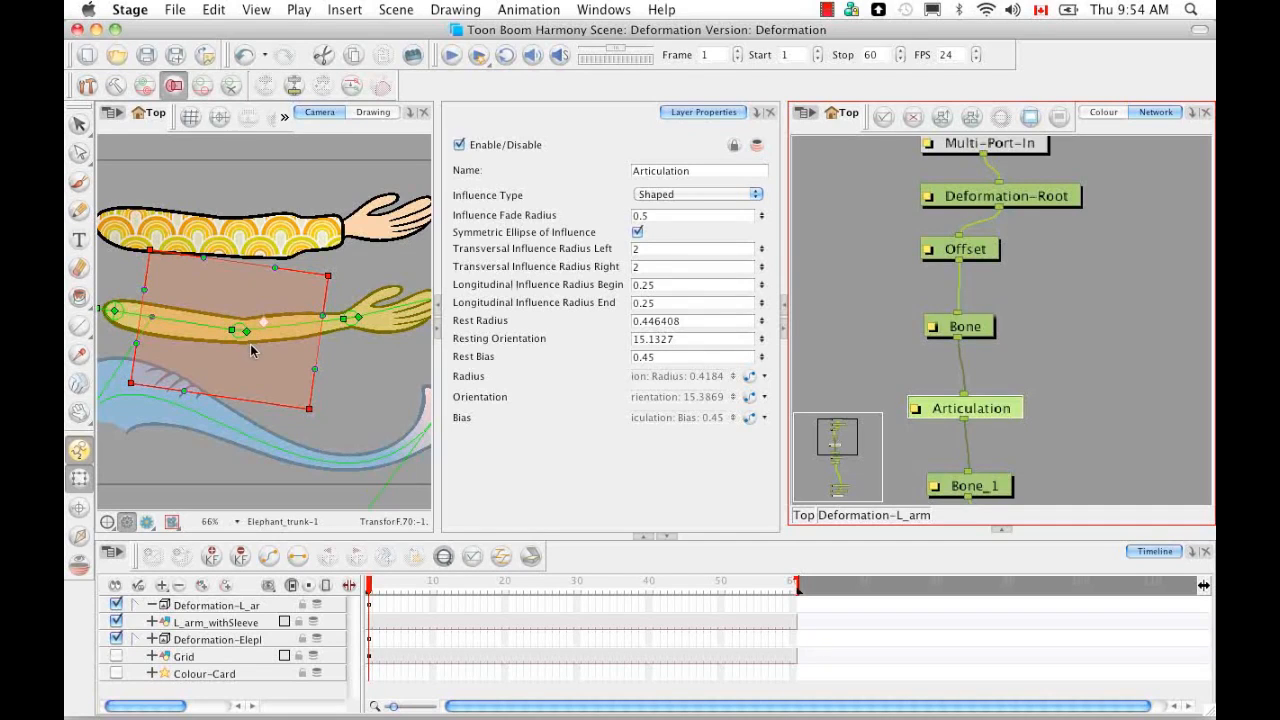
left_click(749, 194)
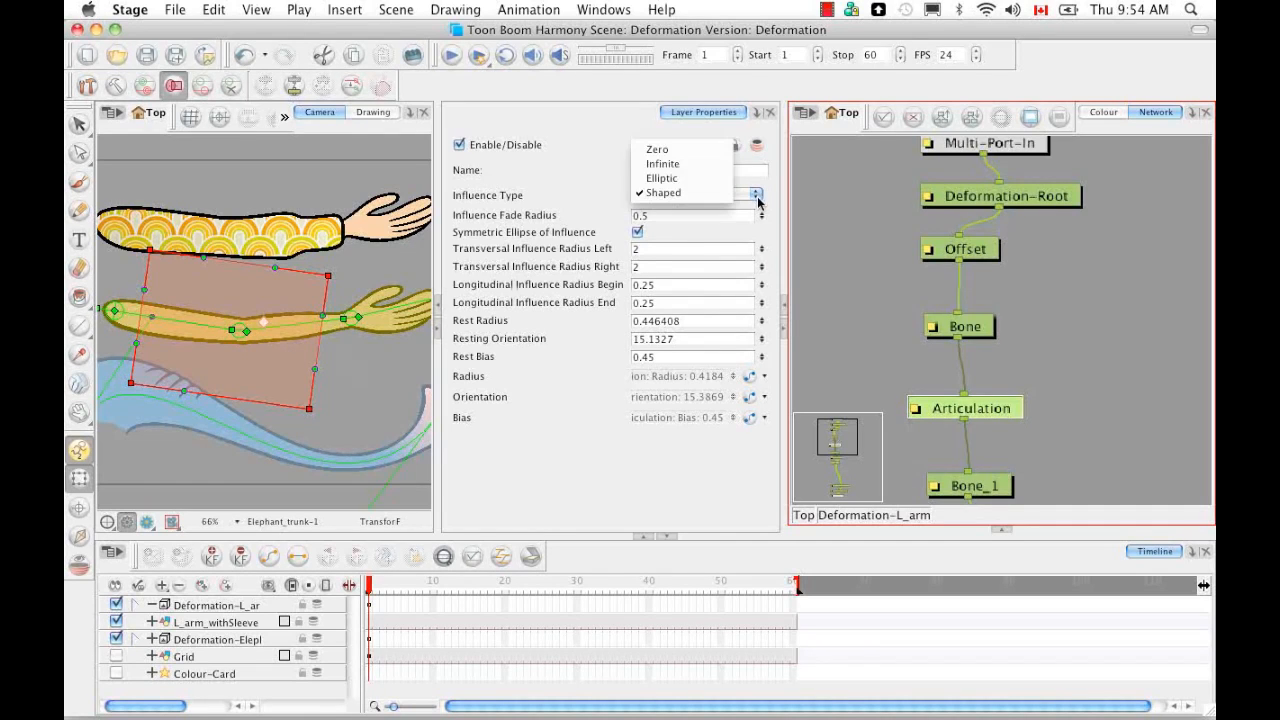
left_click(722, 166)
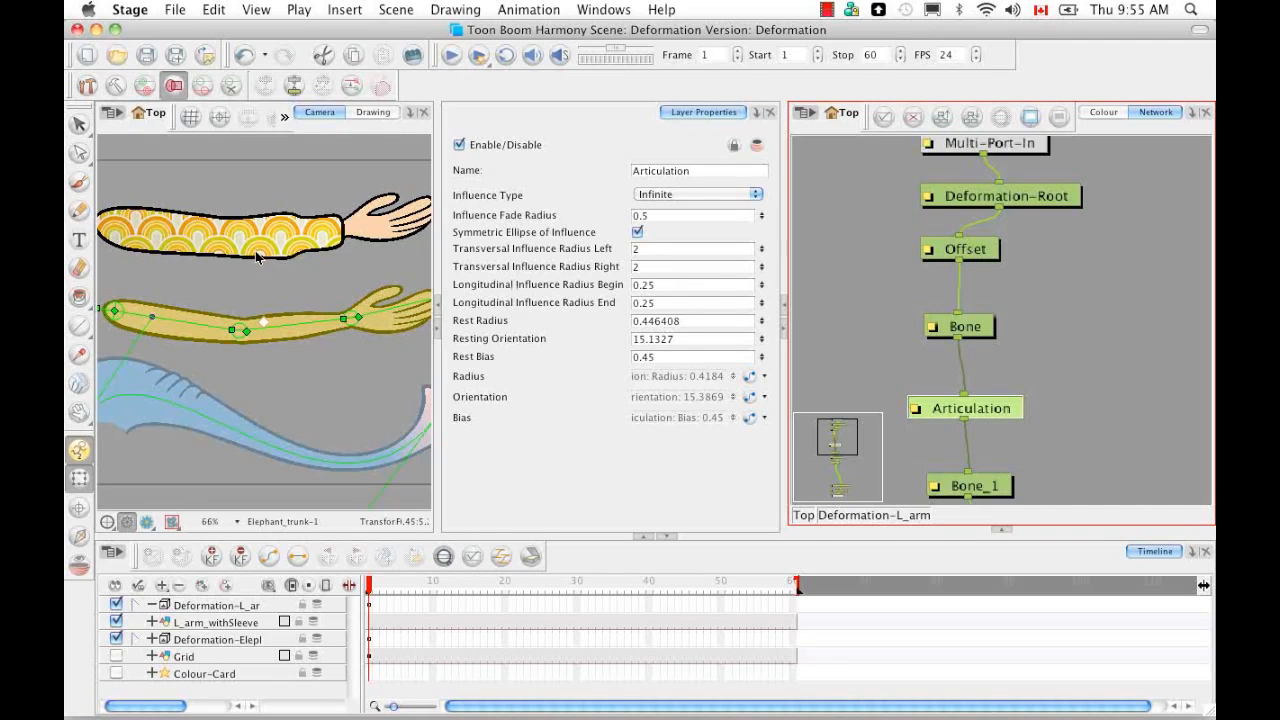
left_click(756, 194)
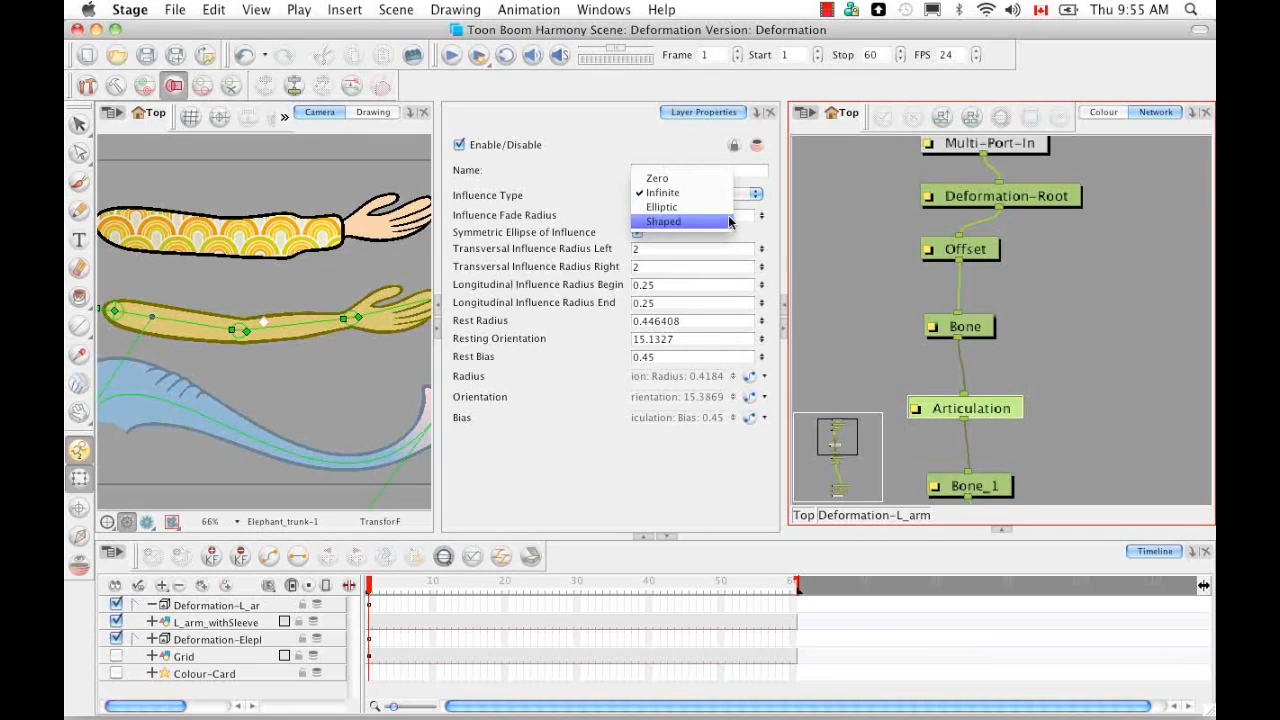
left_click(774, 205)
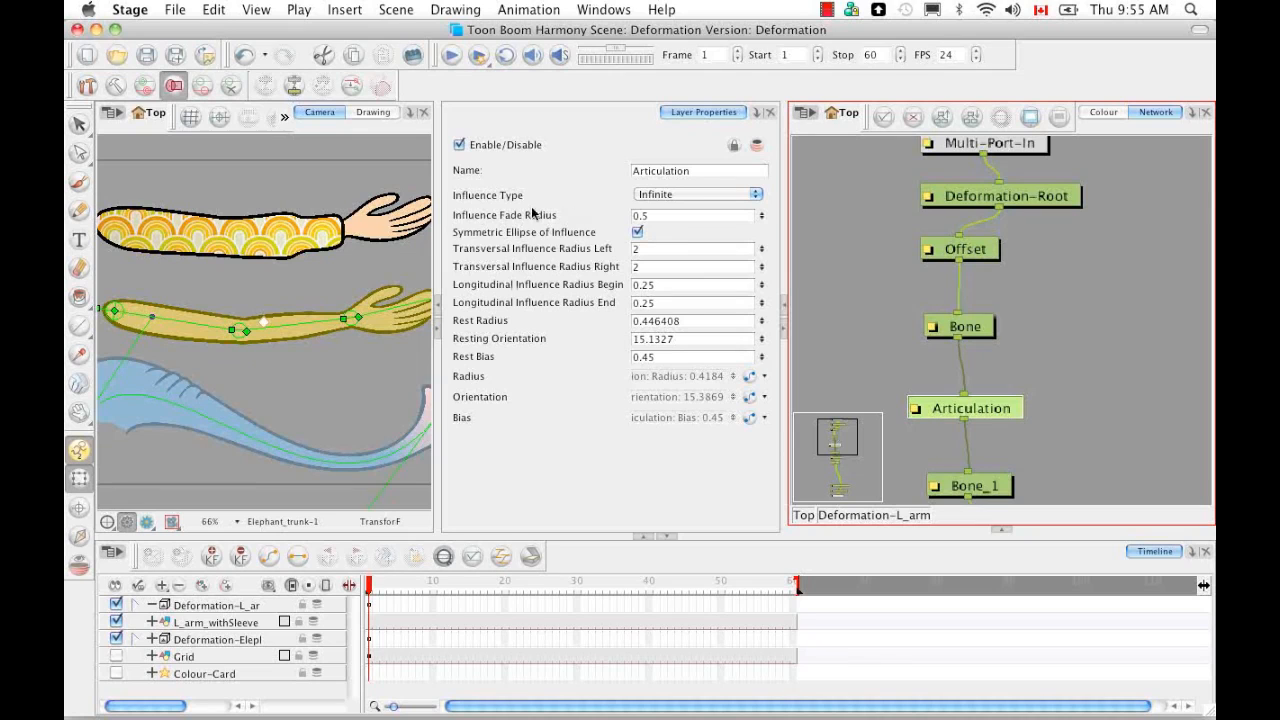
Step: Set the Articulation's Influence Type to Elliptic and toggle Symmetric Ellipse of Influence off and back on
left_click(756, 194)
left_click(722, 207)
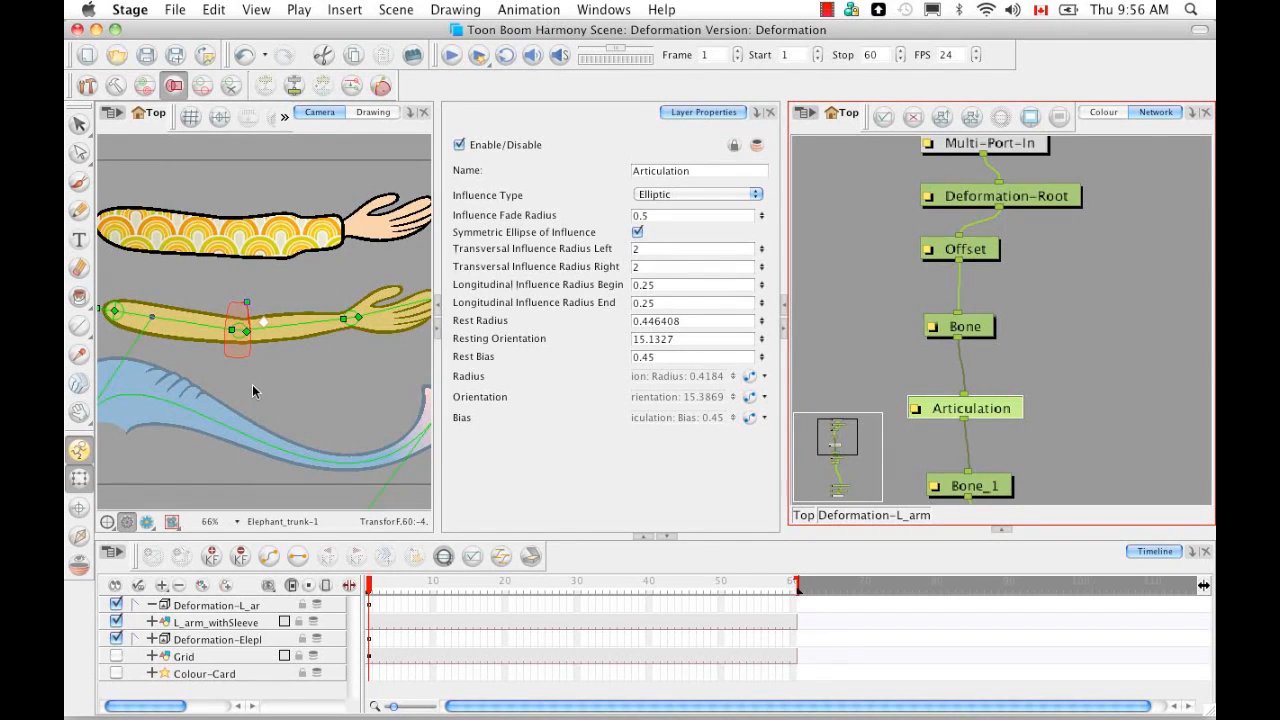
left_click(638, 233)
left_click(637, 232)
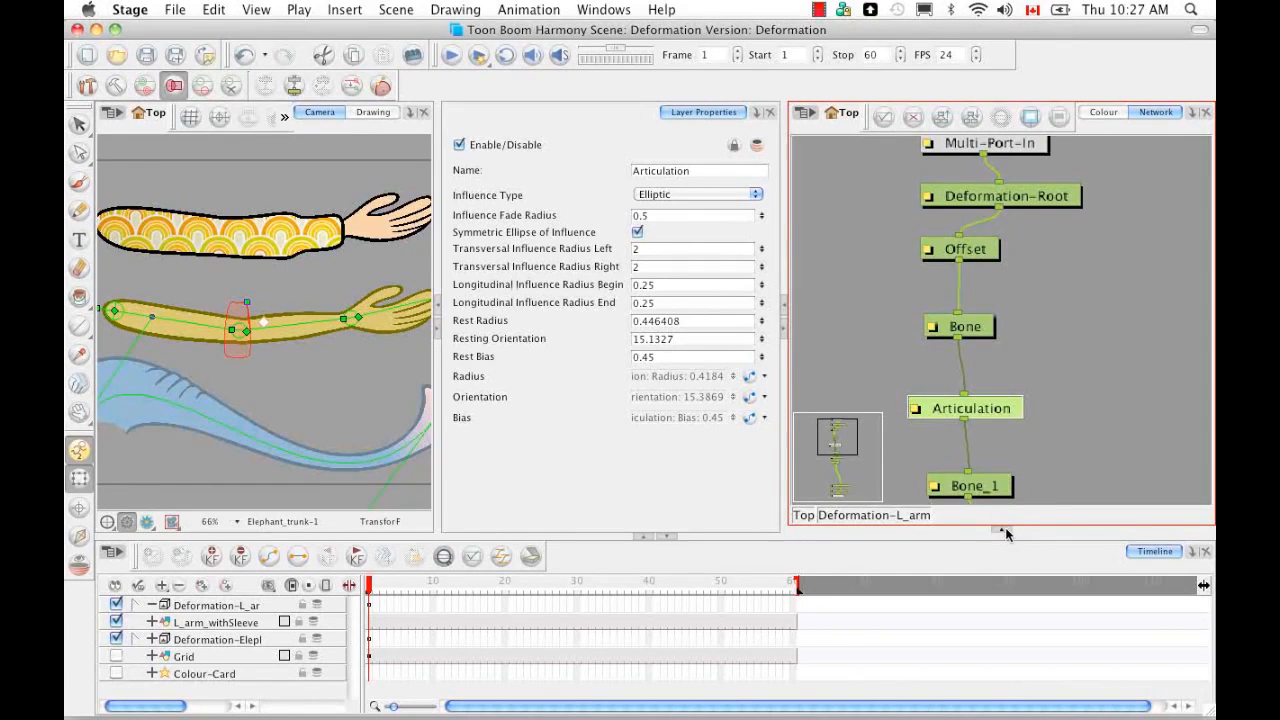
Step: Reveal the Module Library beneath the Network view, return to the top level and open the Deformation-Elephant_trunk group
left_click(1003, 530)
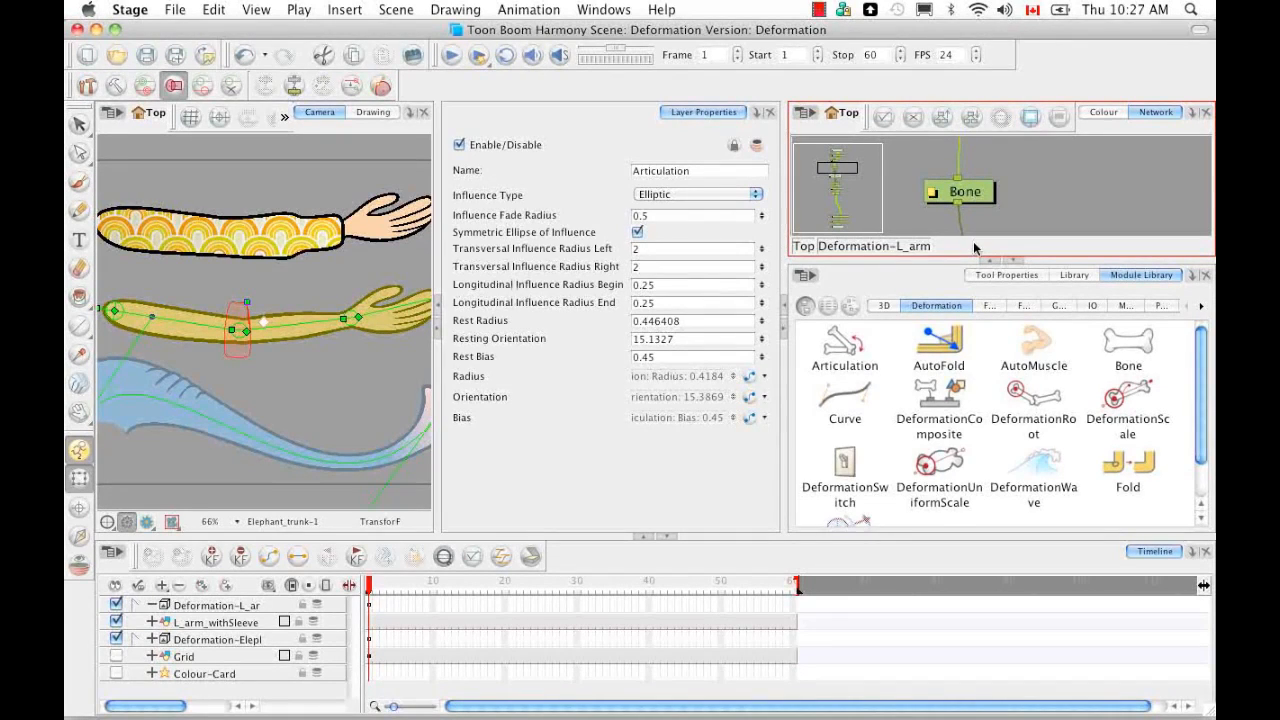
key("super+shift+e")
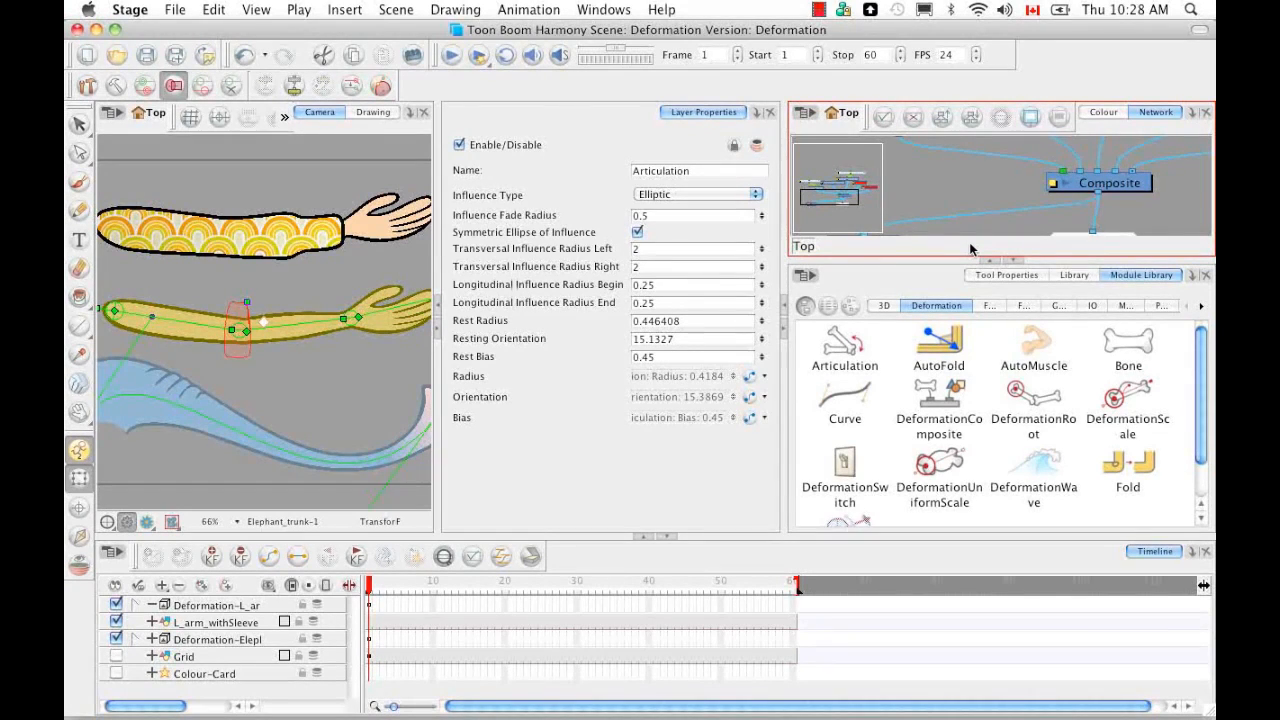
left_click(940, 183)
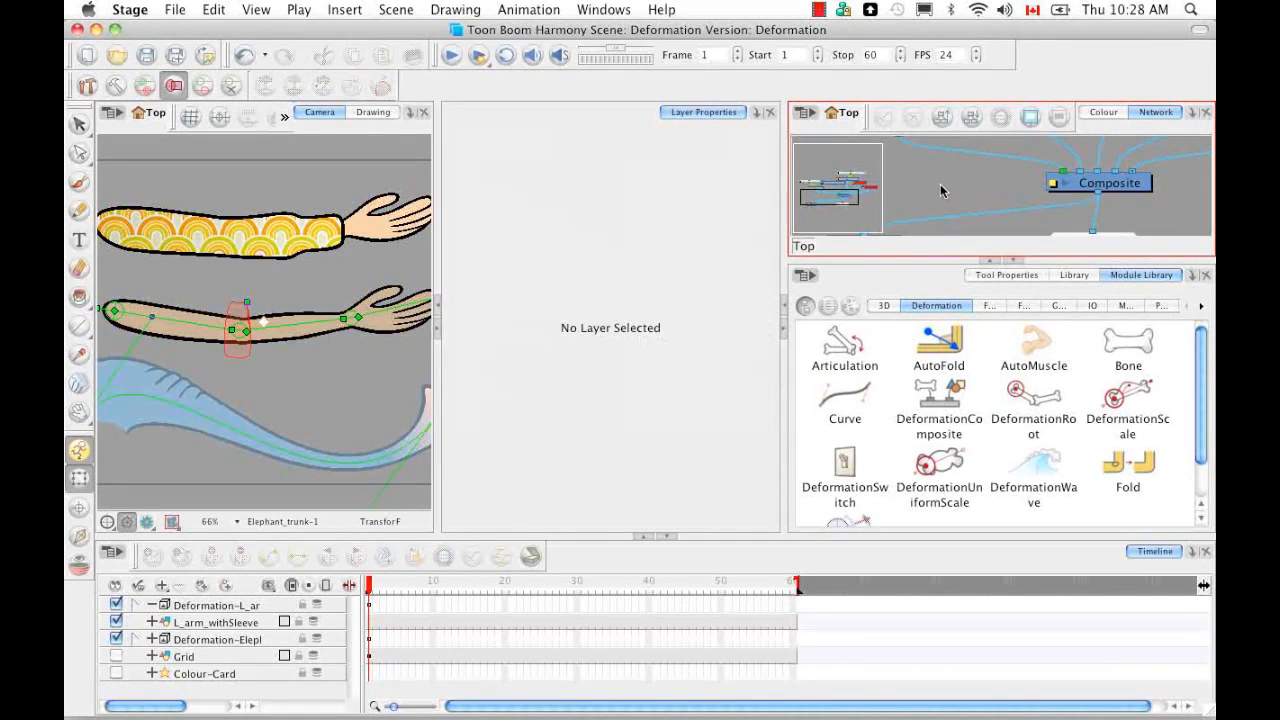
left_click_drag(948, 183, 951, 258)
left_click_drag(936, 160, 983, 198)
left_click_drag(1072, 163, 953, 191)
left_click_drag(1040, 183, 979, 181)
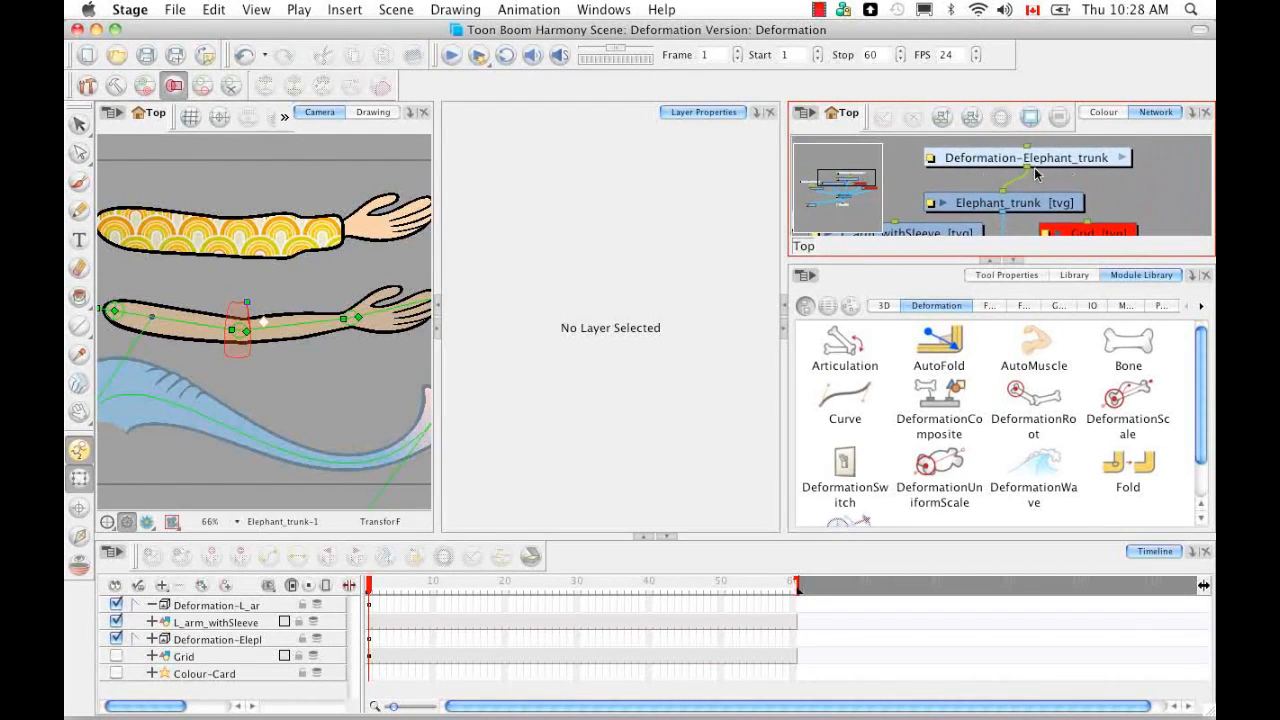
left_click(1122, 158)
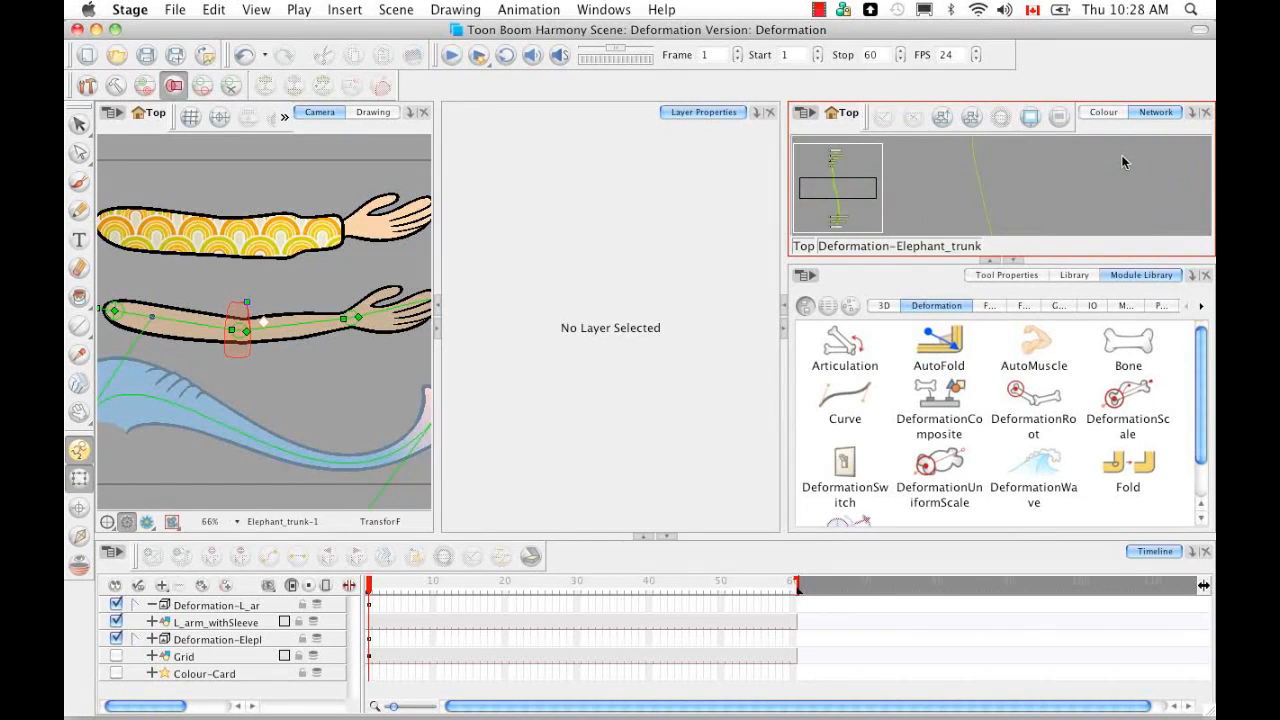
Step: Add an AutoFold module beside the trunk's deformation chain and restore the Network view to full height
left_click(955, 350)
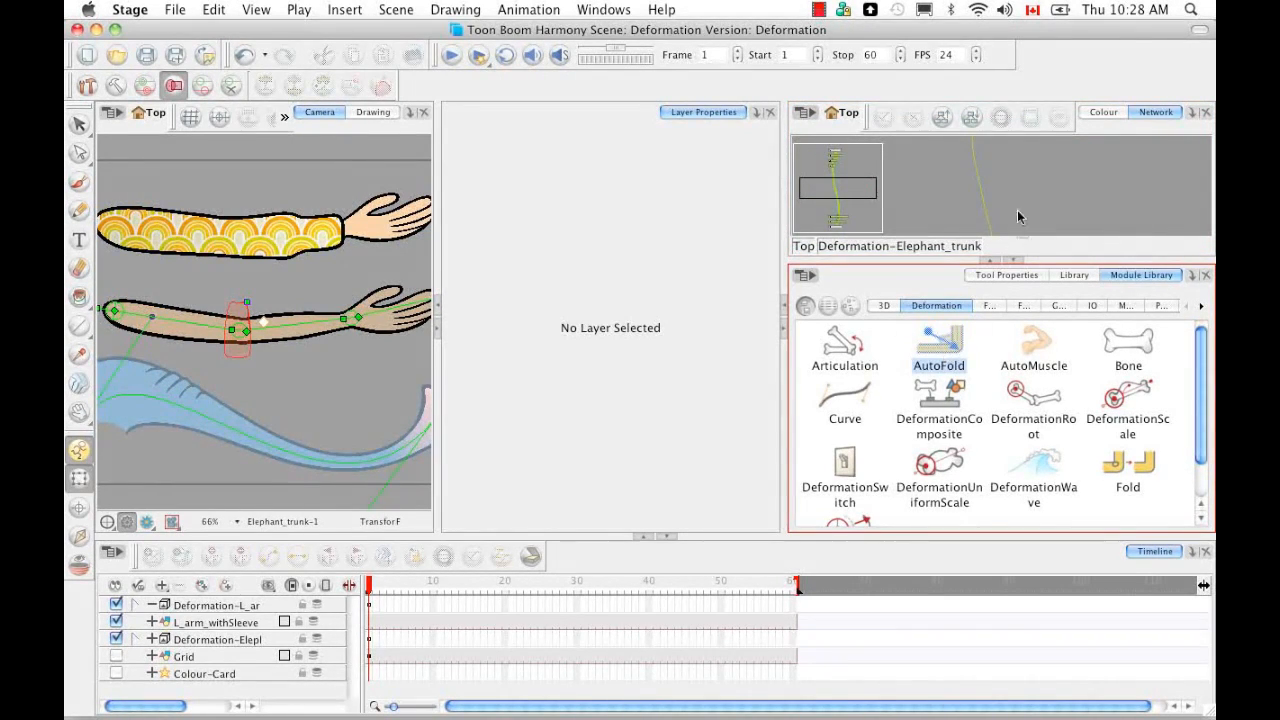
left_click_drag(1029, 200, 1030, 198)
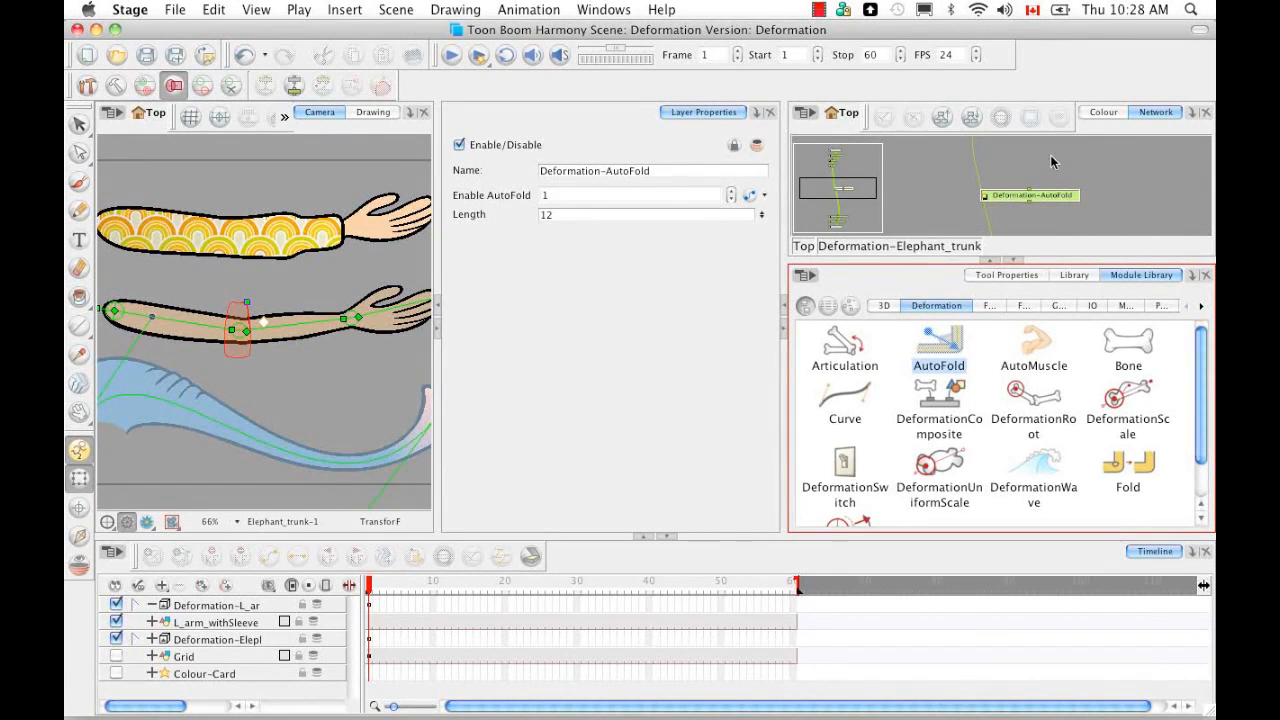
left_click(1015, 262)
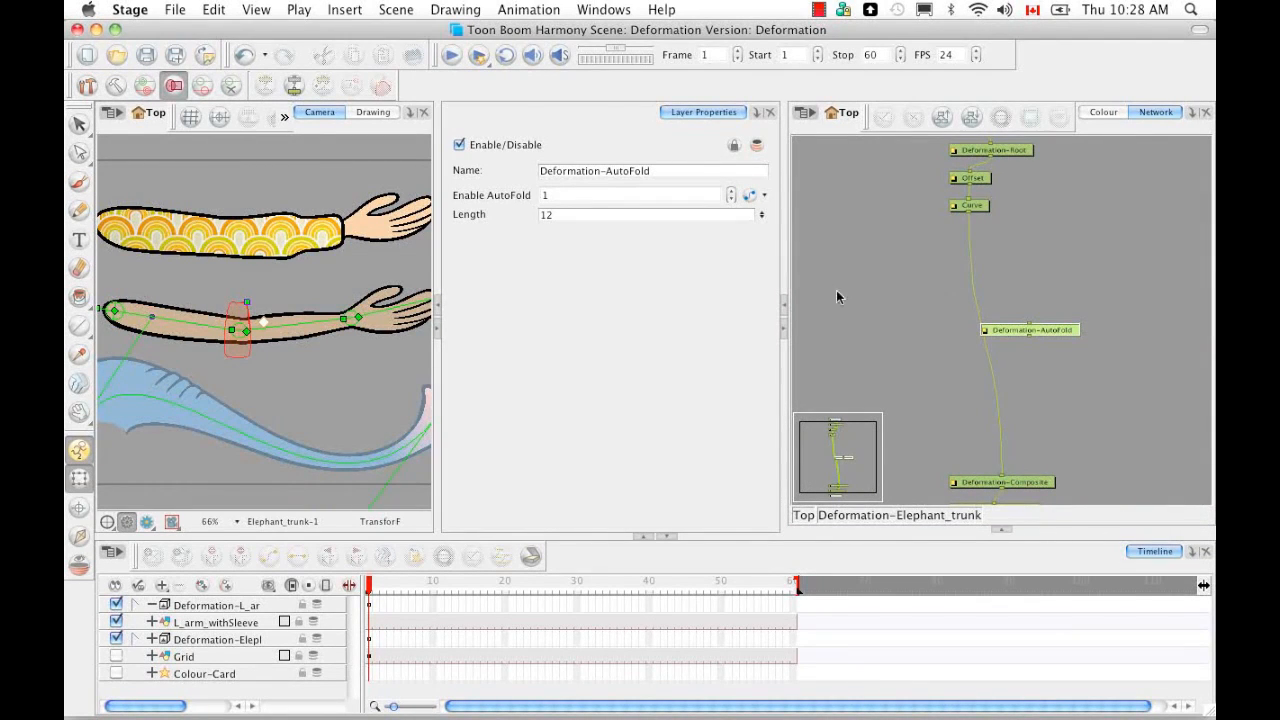
Step: Hide the Deformation-L_arm and L_arm_withSleeve layers and fit the whole elephant trunk in the Camera view
left_click(116, 605)
left_click(116, 622)
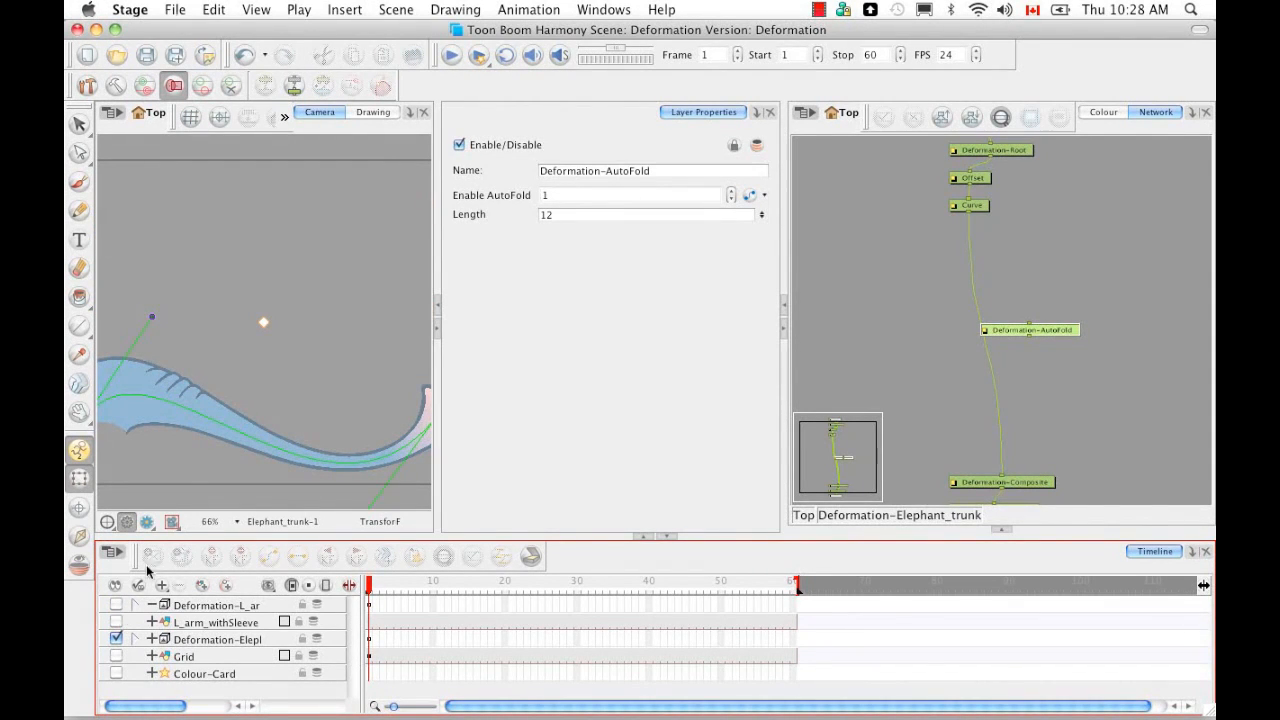
left_click(228, 375)
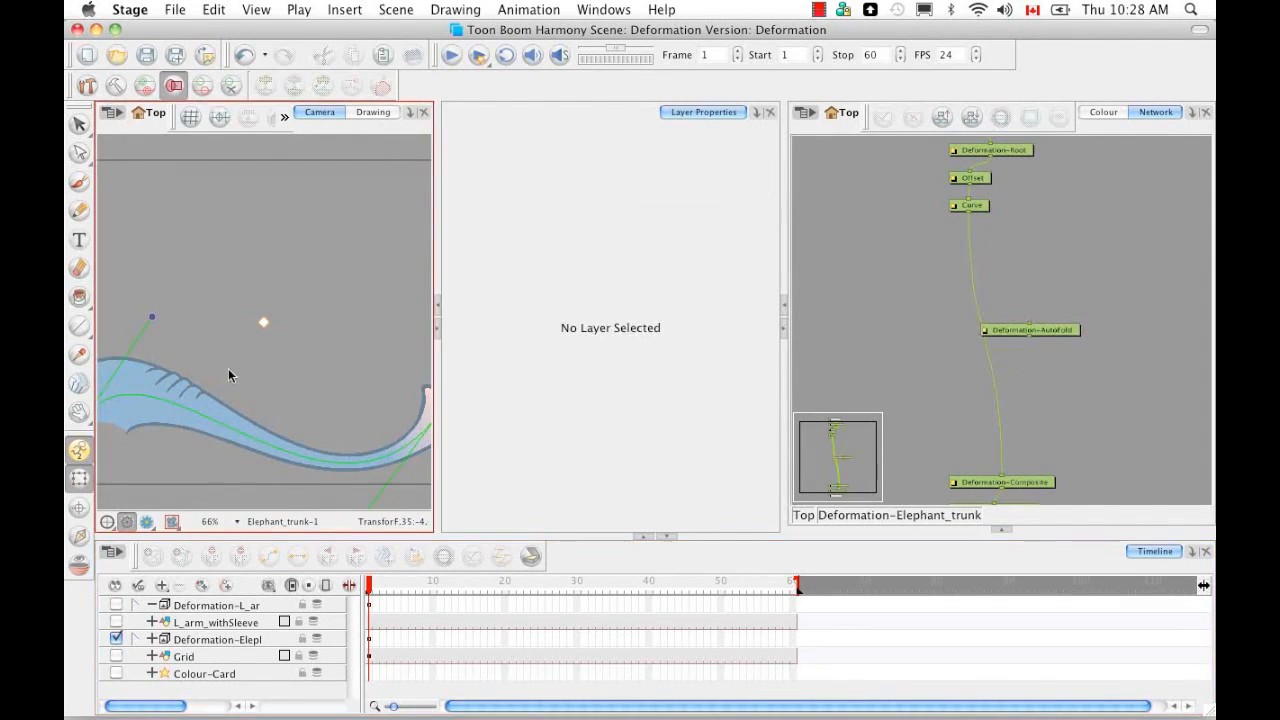
key("2")
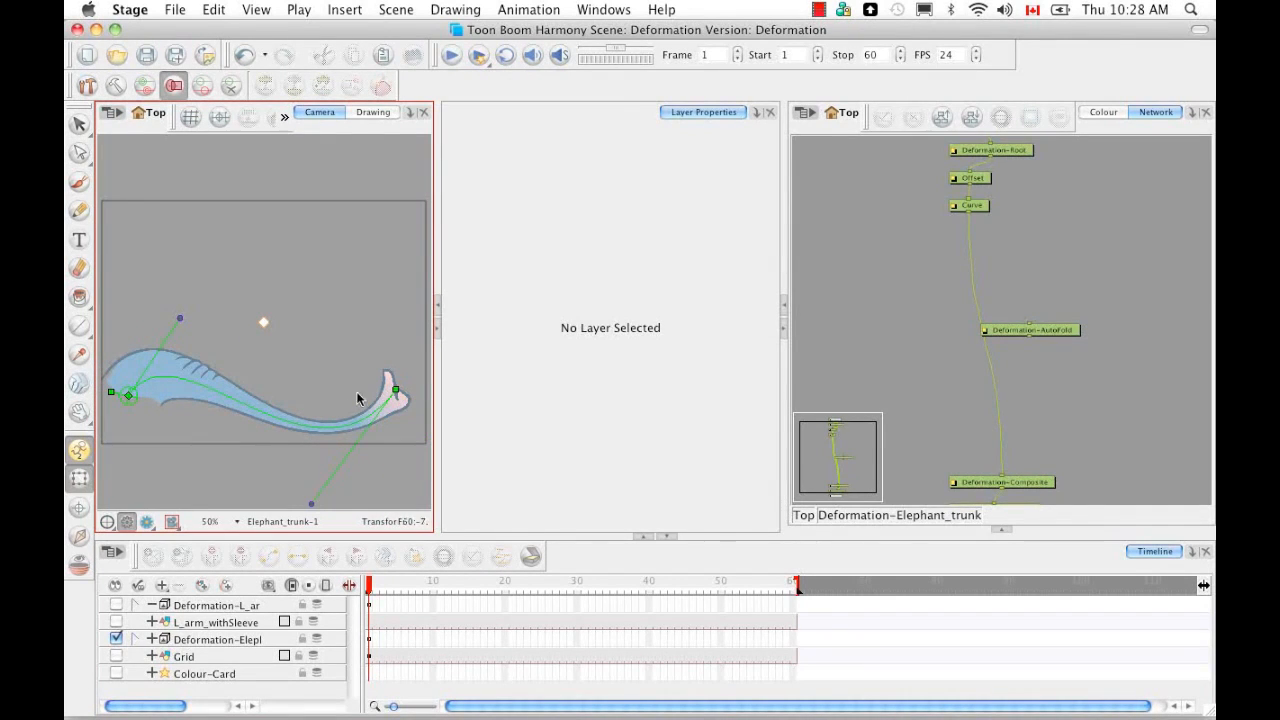
Step: Bend the elephant trunk into a sharp fold by repositioning its curve's end point and both Bezier handles
left_click_drag(396, 389, 284, 368)
left_click_drag(181, 320, 215, 275)
left_click_drag(200, 483, 80, 270)
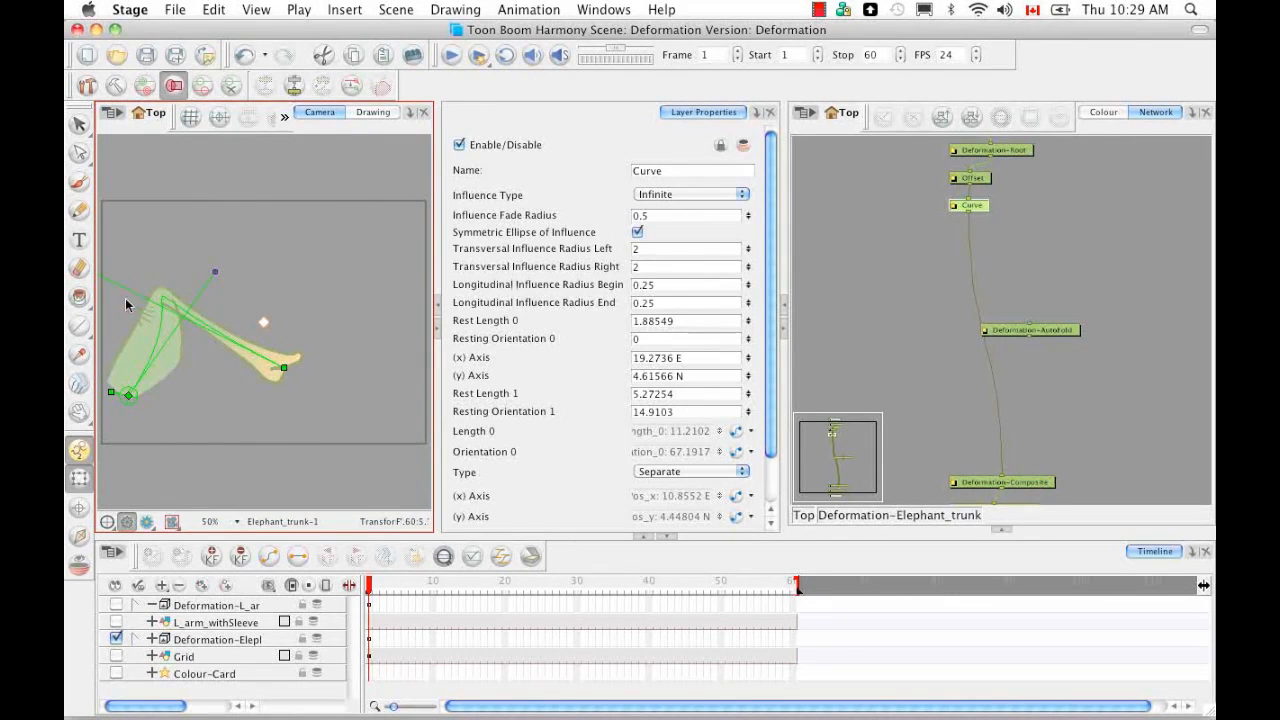
Step: Insert the Deformation-AutoFold node into the connection between Curve and Deformation-Composite, with the trunk's fold enlarged in the Camera view
key("space")
left_click_drag(212, 378, 270, 395)
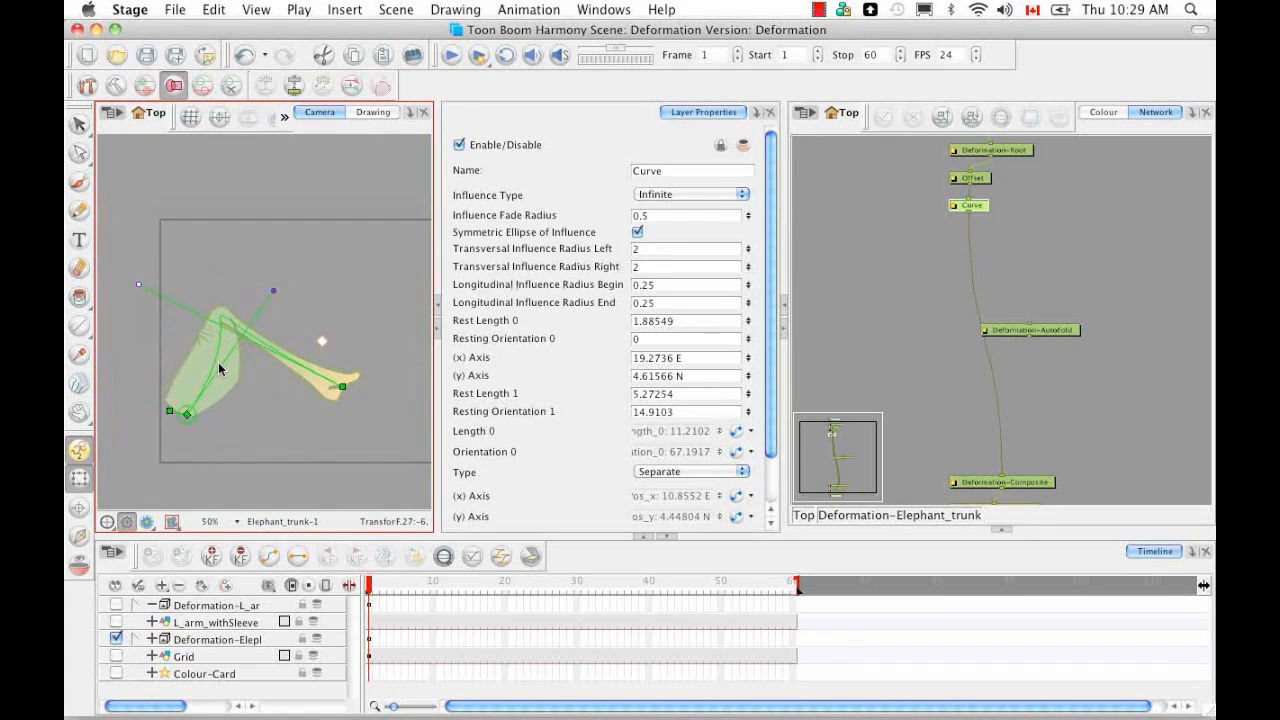
scroll(219, 364, "up", 3)
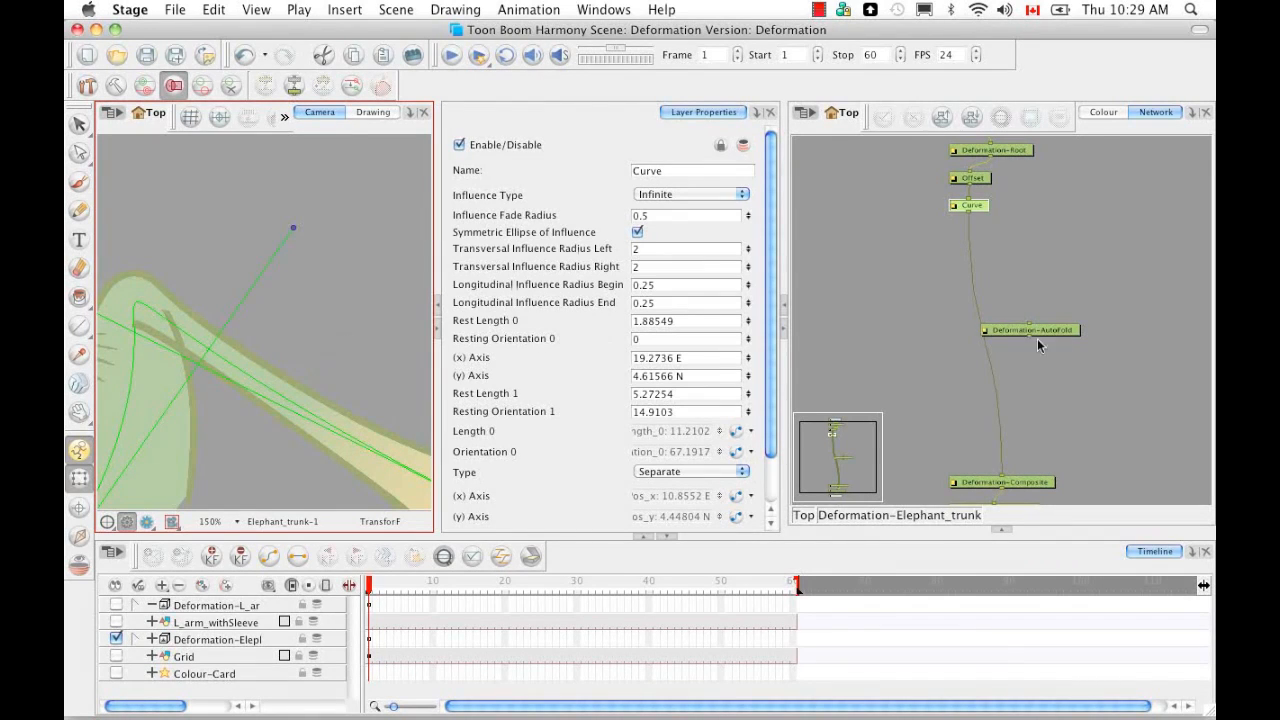
left_click(1063, 331)
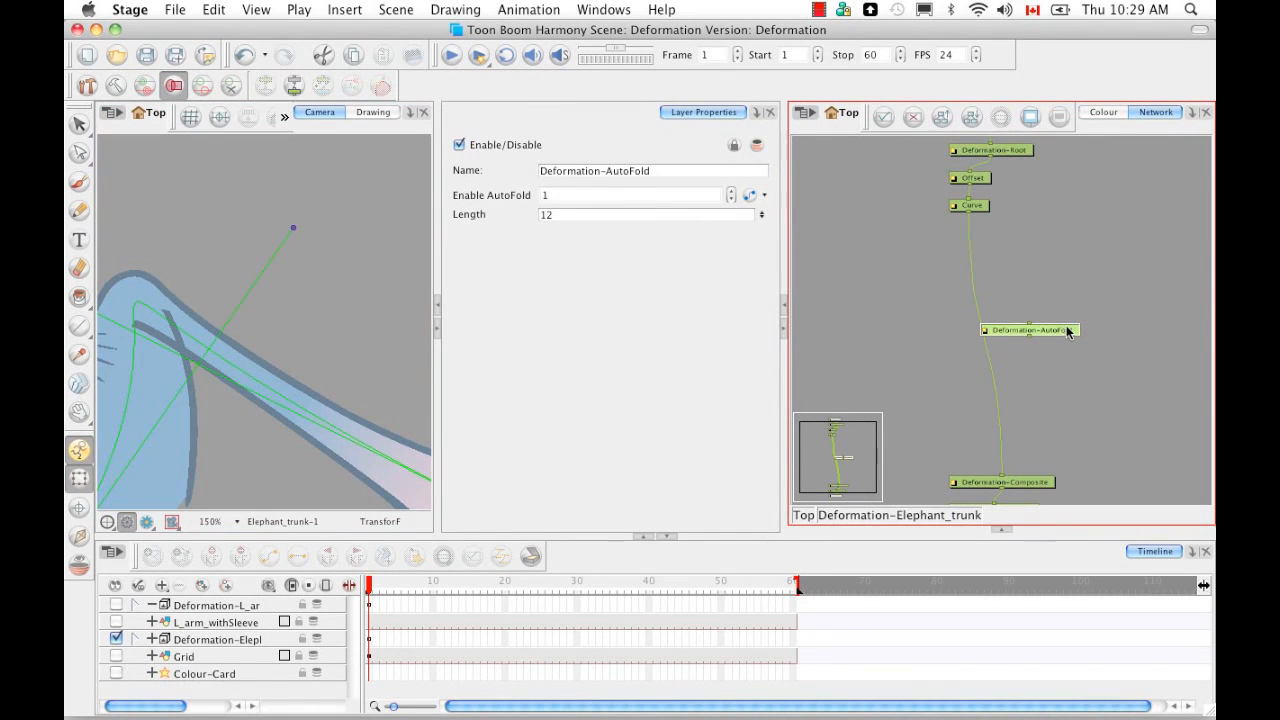
left_click_drag(1068, 332, 1020, 331)
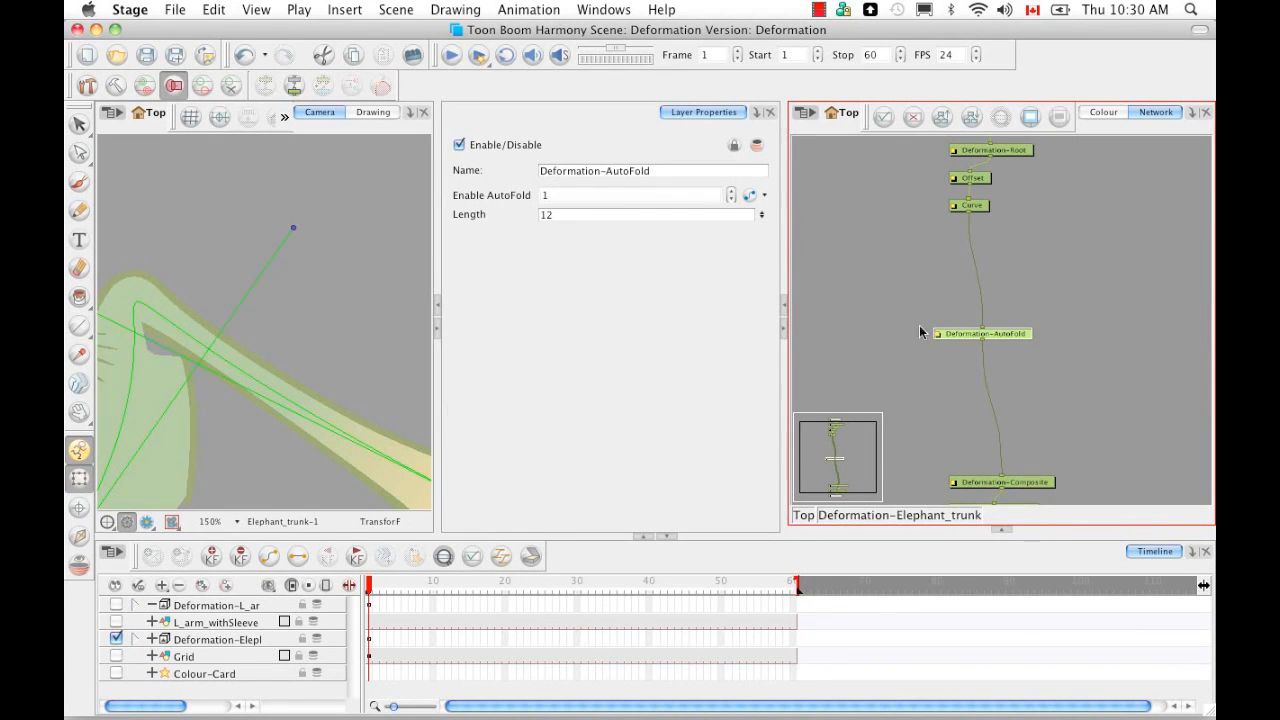
Step: Enable the Colour-Card layer and switch the Camera view to Render View
left_click(117, 673)
left_click(147, 522)
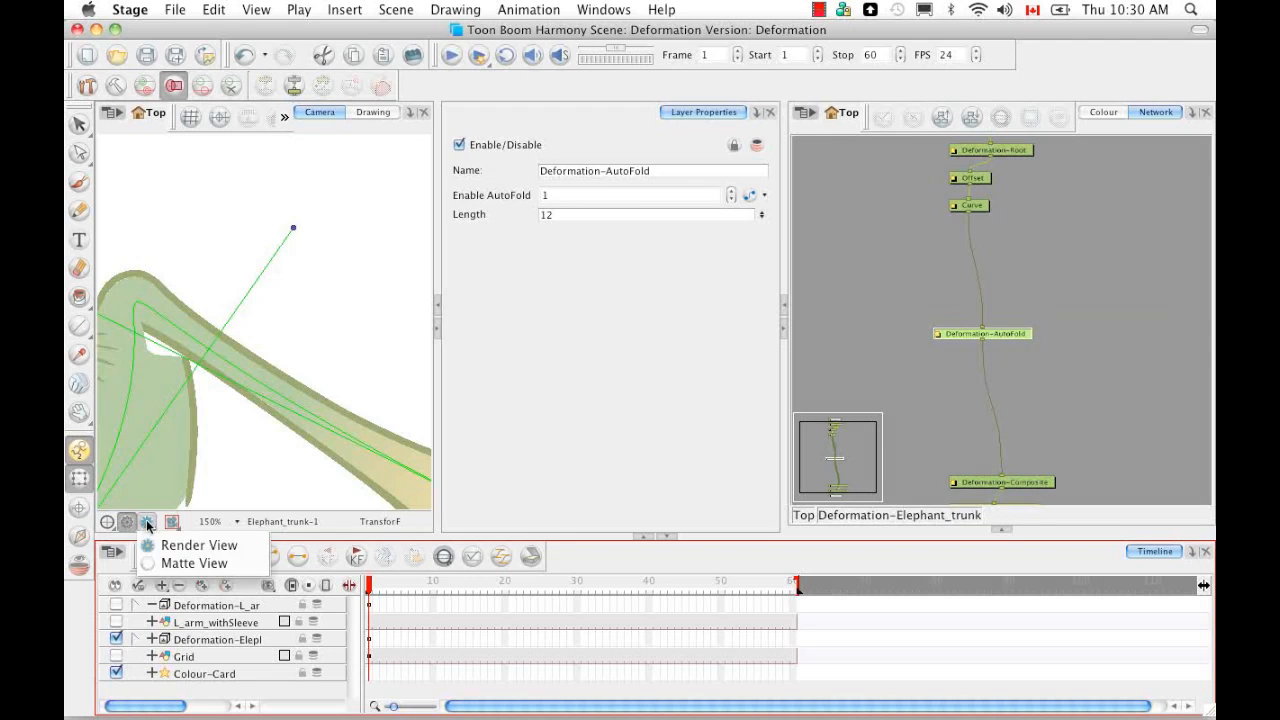
left_click(196, 546)
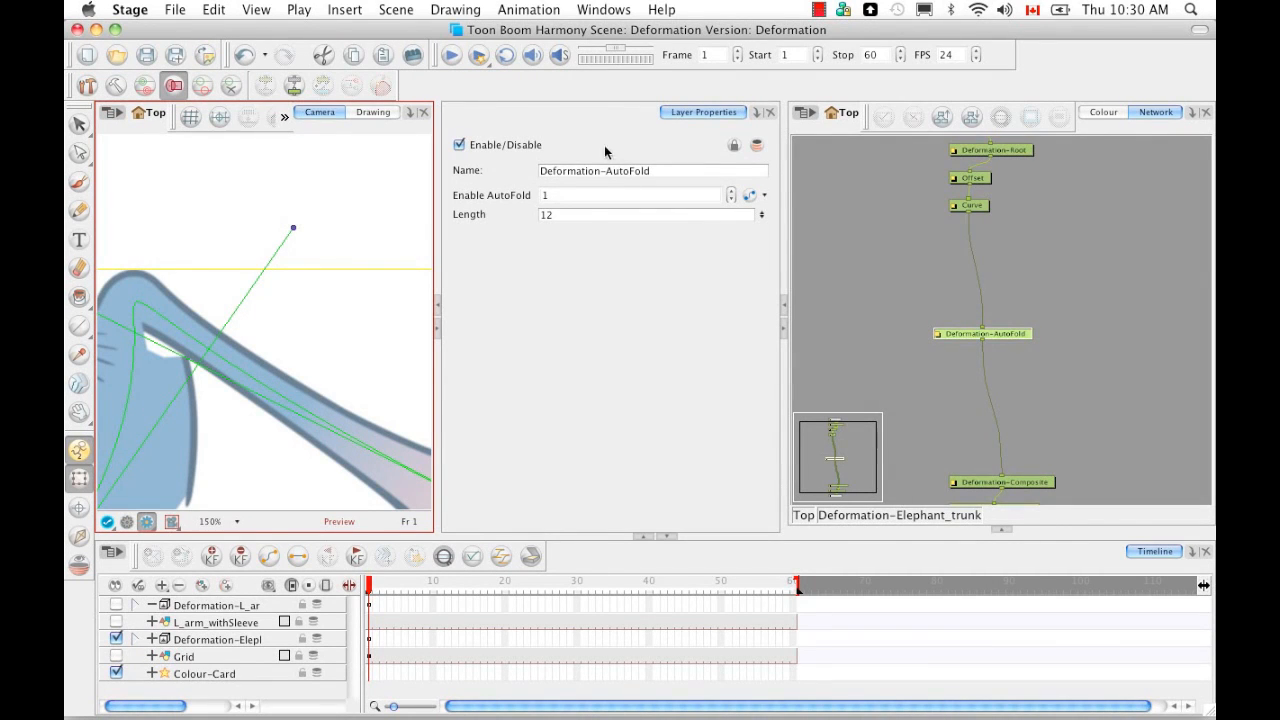
Step: Test the AutoFold's Length at 30, and set it to -30
left_click_drag(762, 215, 762, 199)
left_click_drag(761, 218, 758, 283)
left_click_drag(761, 222, 763, 200)
left_click(588, 266)
type("30")
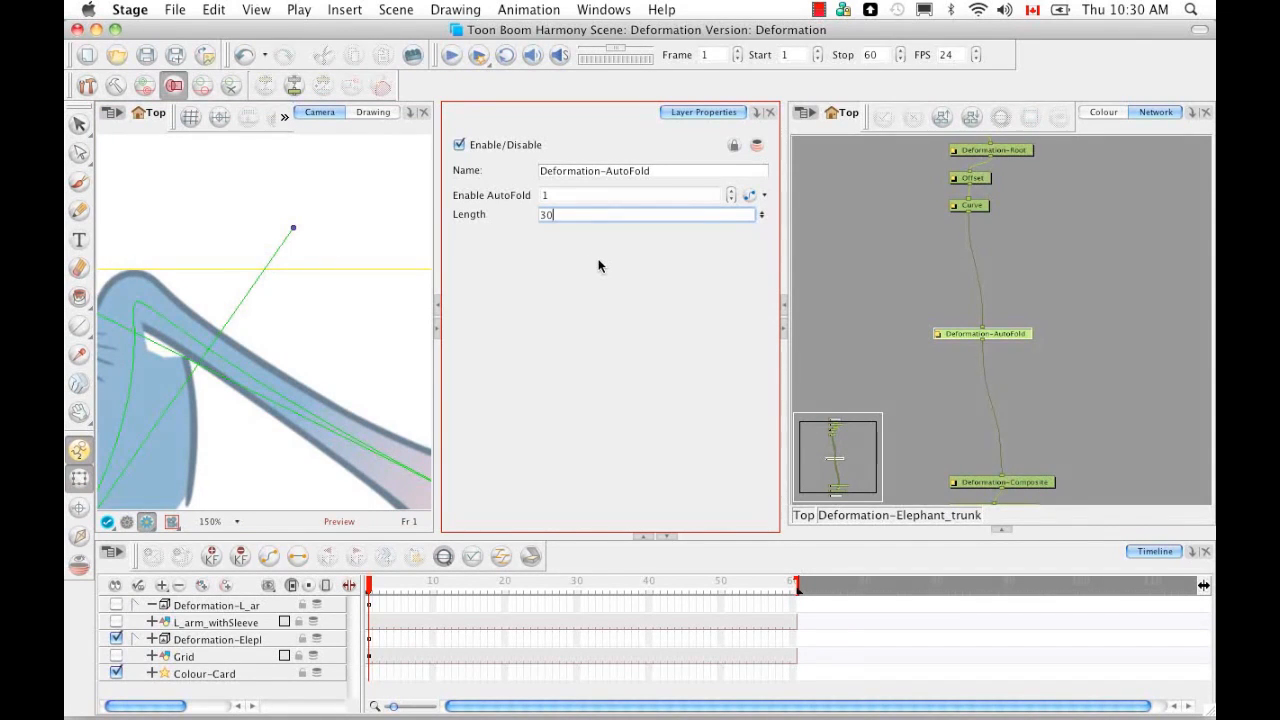
key("Return")
type("-30")
key("Return")
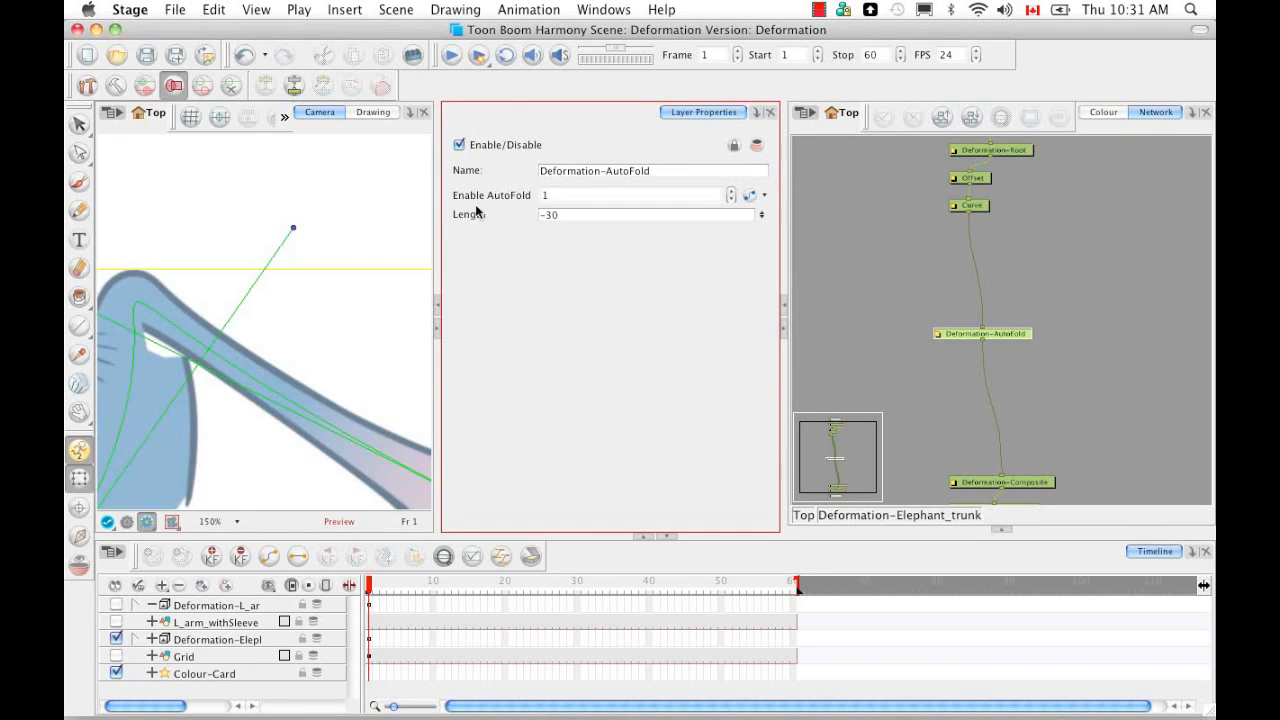
Step: Test the trunk with Enable AutoFold at 0, and set it back to 1
left_click(541, 196)
key("BackSpace")
type("0")
key("Return")
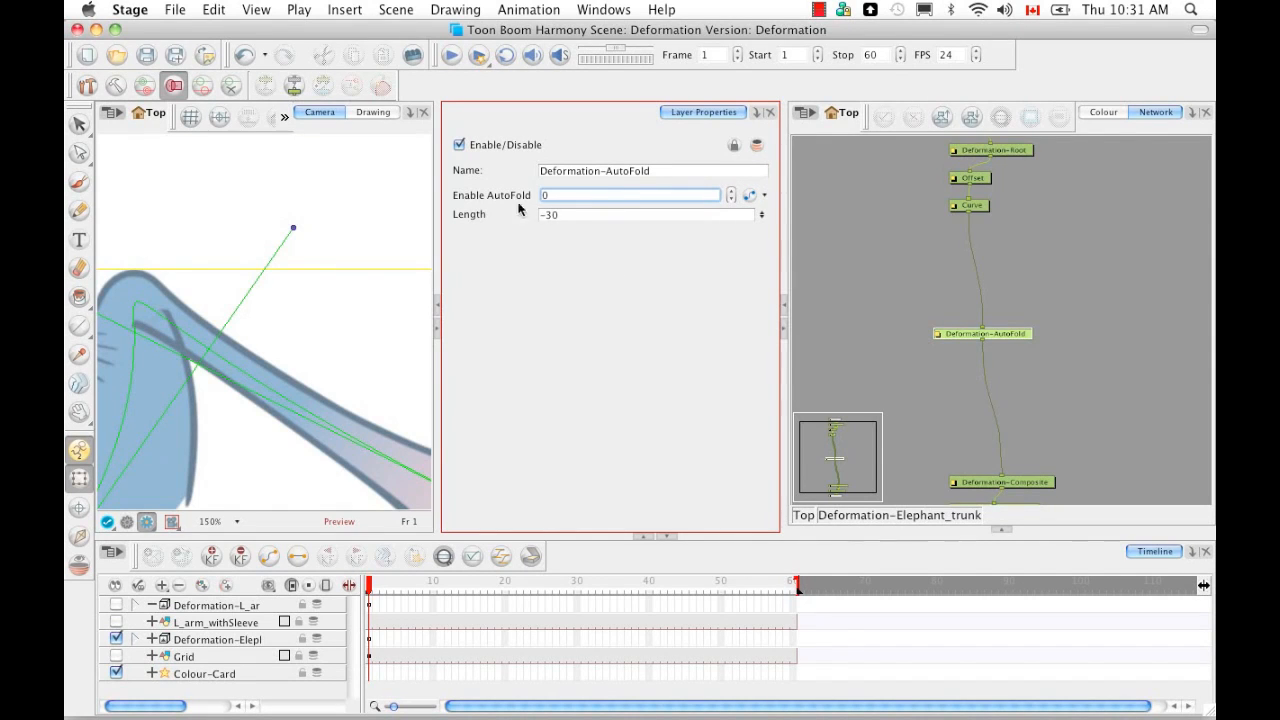
type("1")
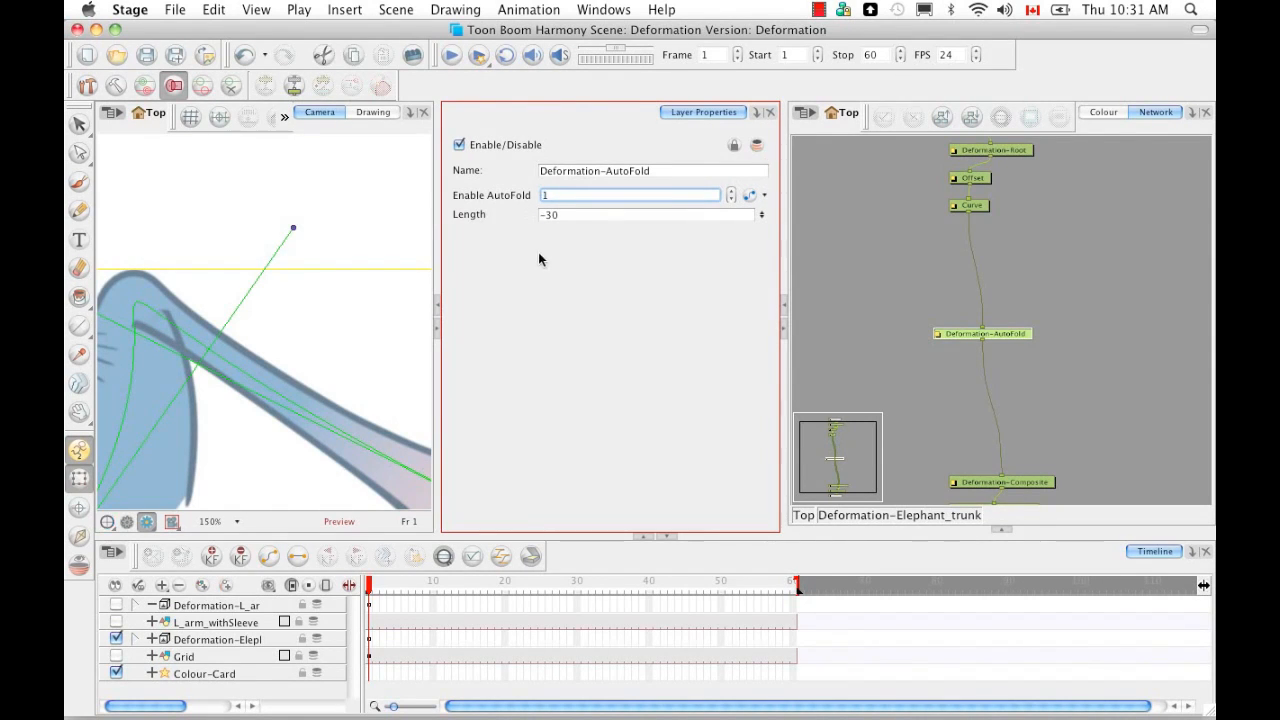
left_click(561, 297)
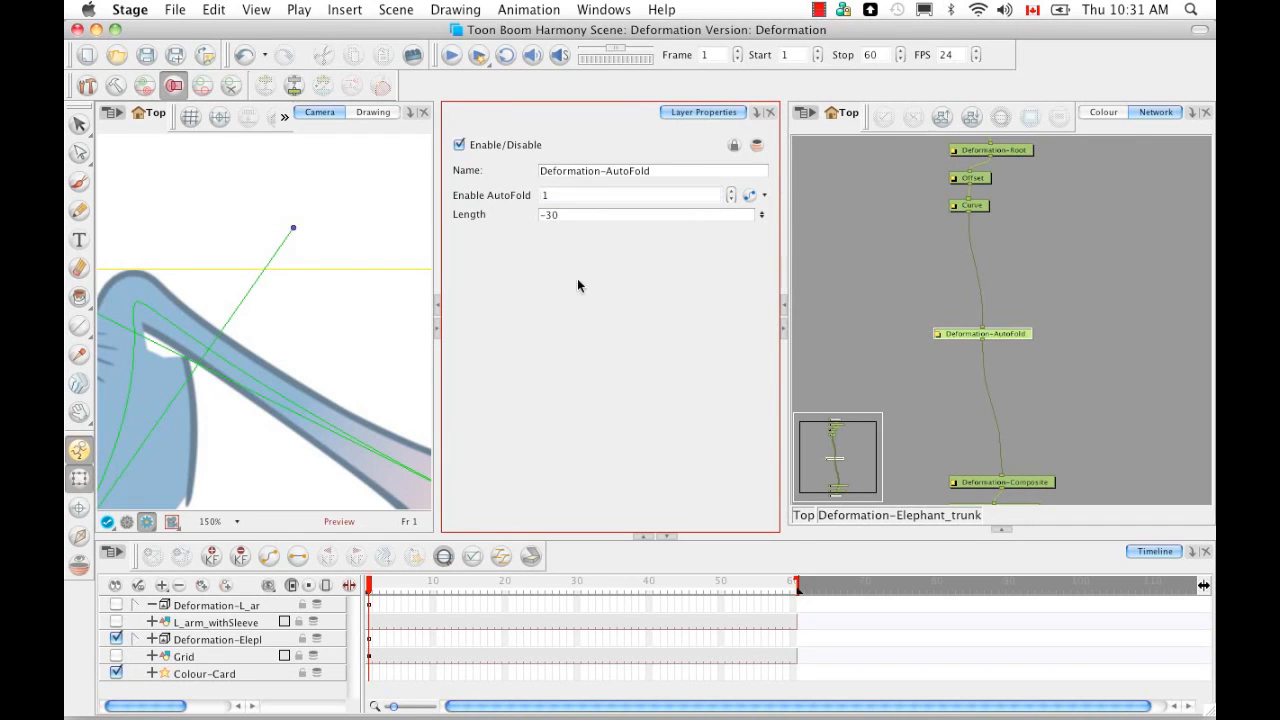
Step: Delete the Deformation-AutoFold node from the elephant trunk's deformation group
left_click(1029, 361)
left_click(1017, 333)
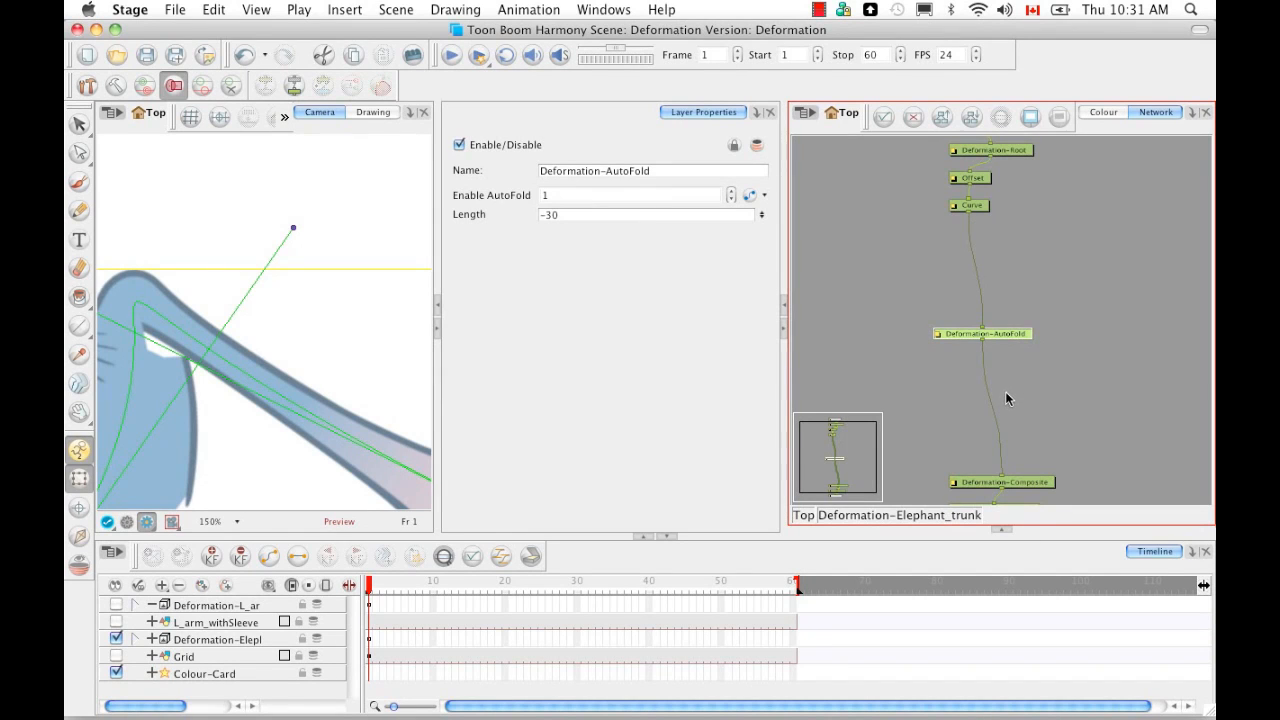
key("Delete")
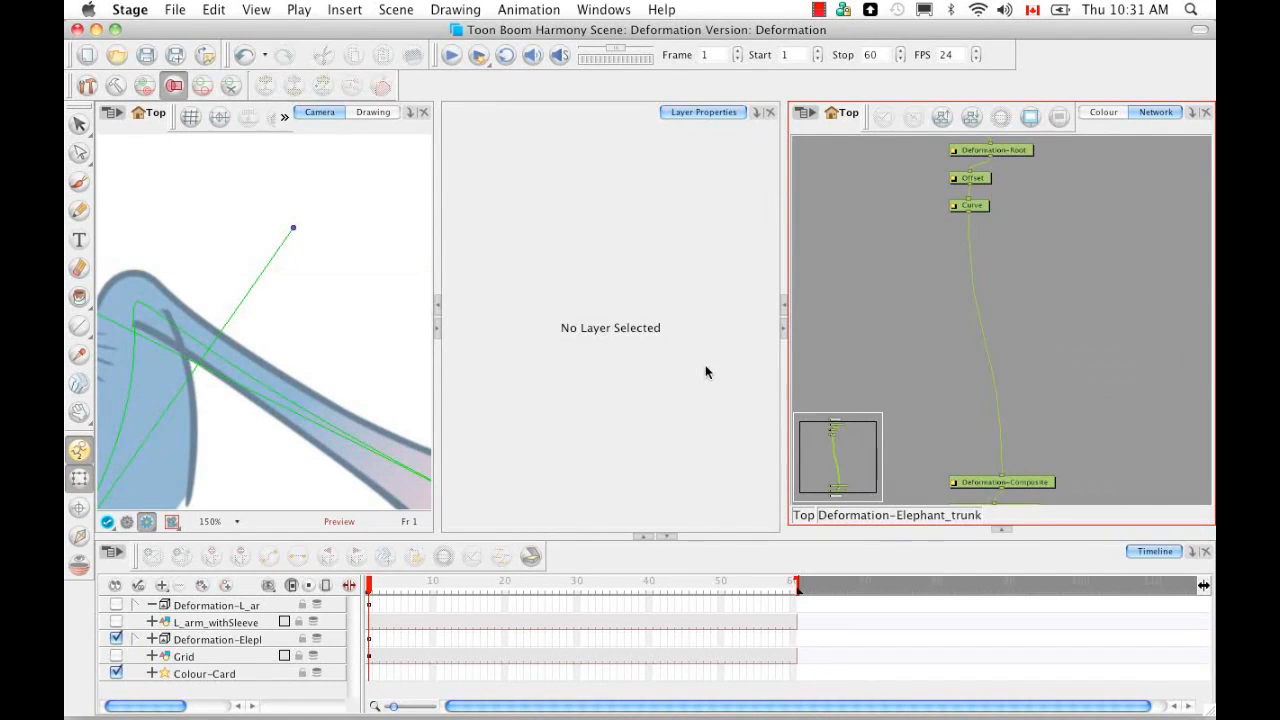
Step: Add a Fold deformation module and insert it into the connection between Curve and Deformation-Composite
left_click(1004, 531)
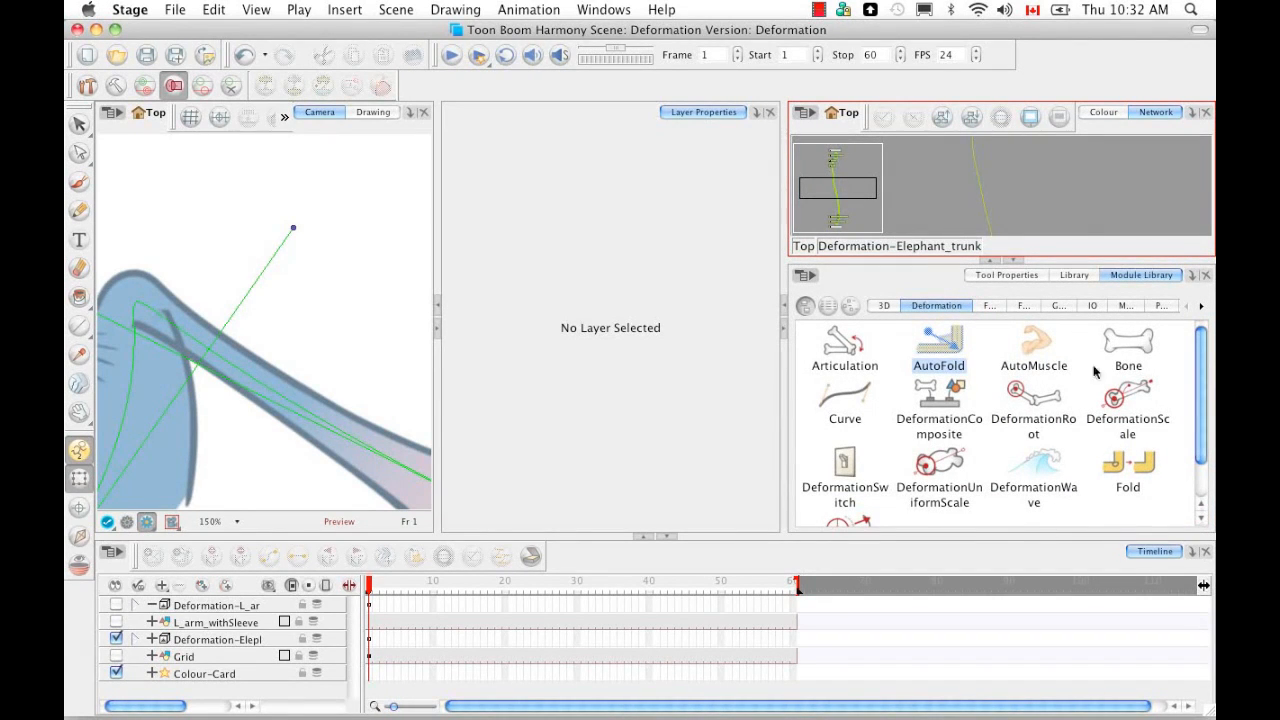
left_click(1143, 470)
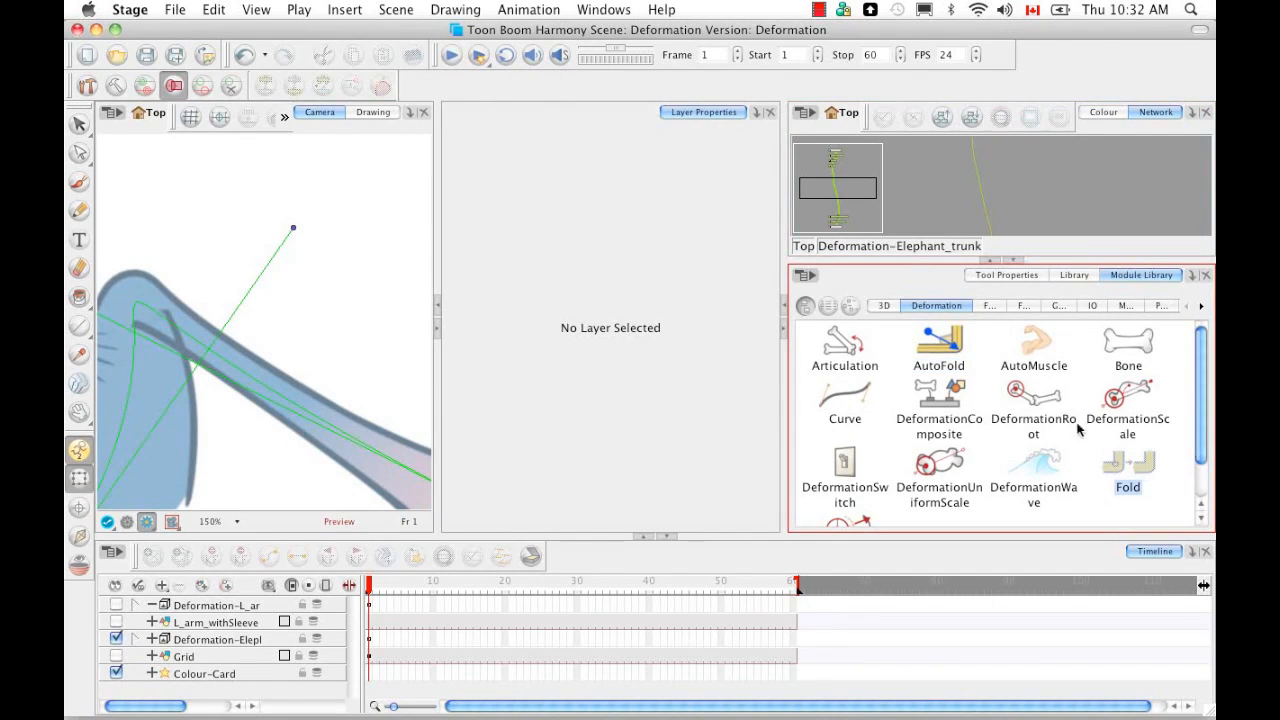
left_click_drag(1140, 478, 1050, 195)
left_click(1019, 262)
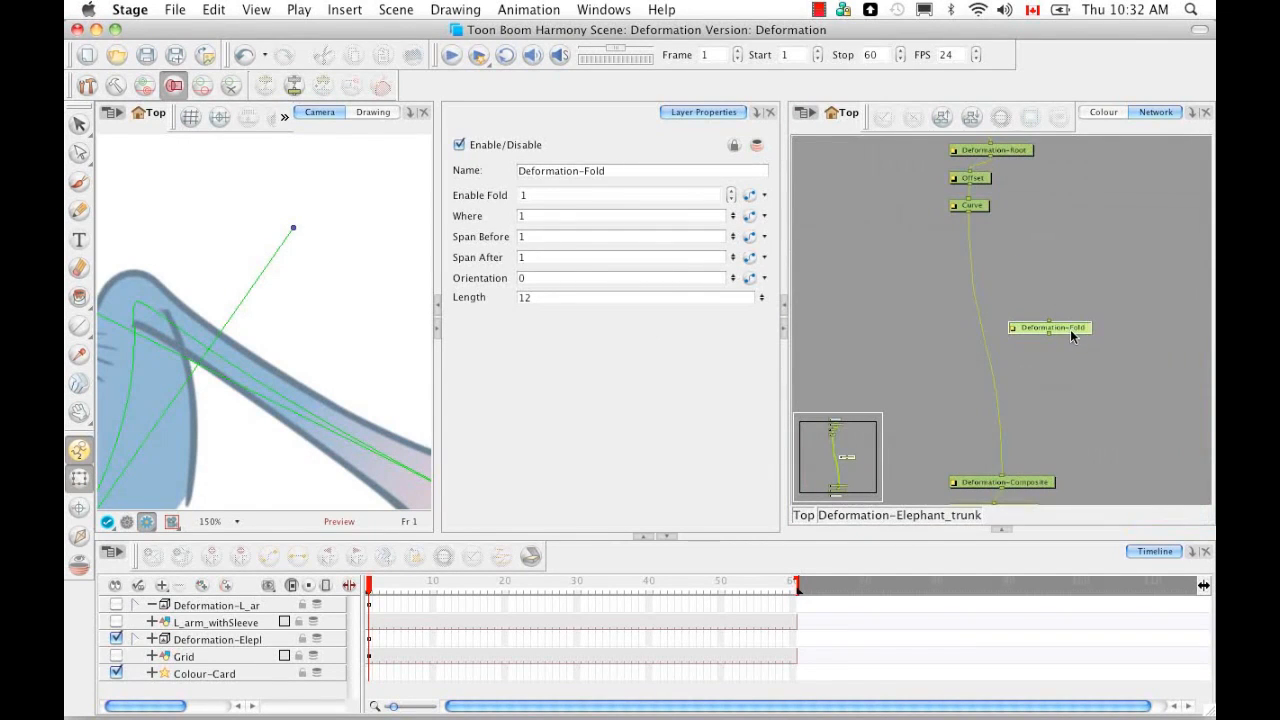
left_click_drag(1071, 328, 1004, 334)
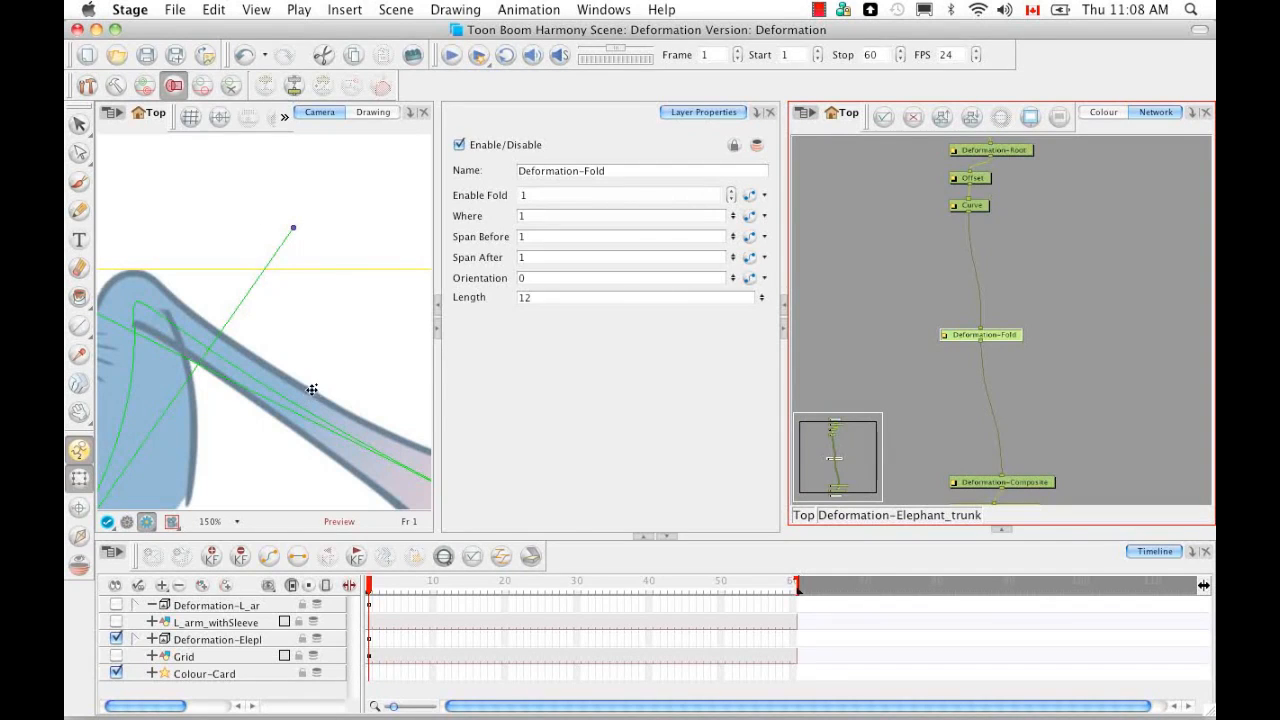
Step: Show the Fold's controls on the trunk in OpenGL View and rotate its orientation to about 54
left_click(294, 519)
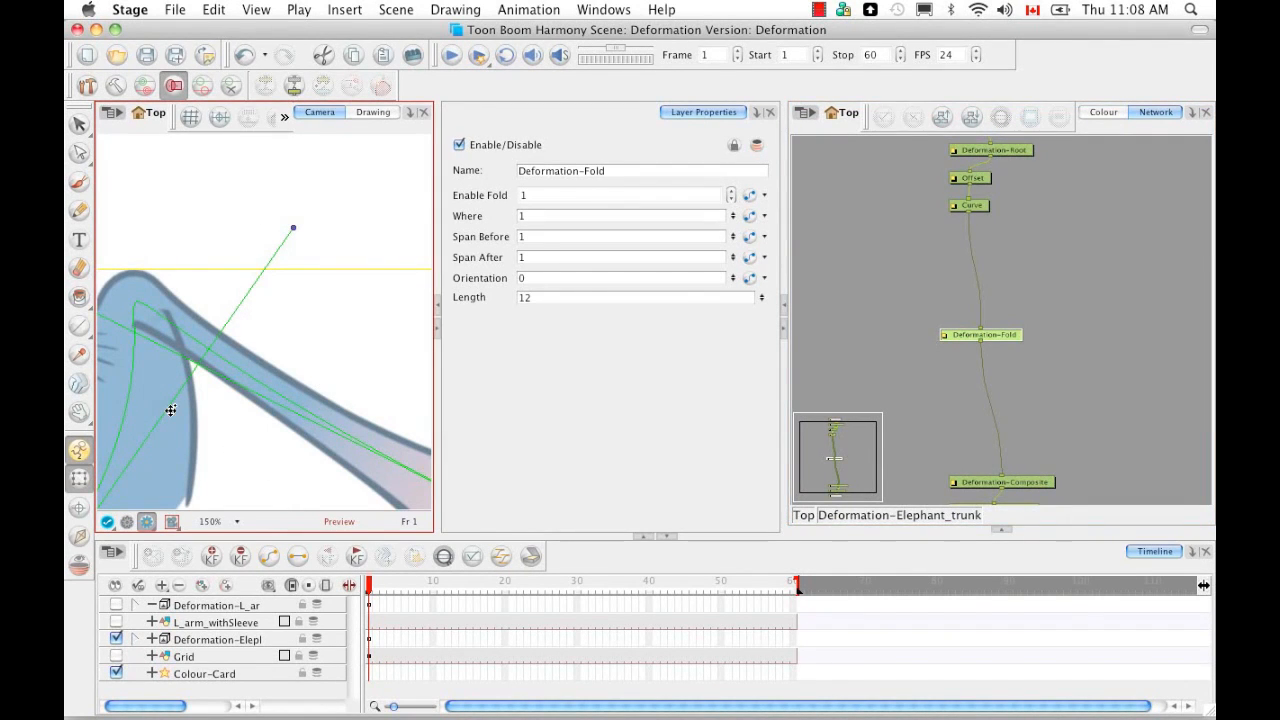
scroll(171, 410, "down", 2)
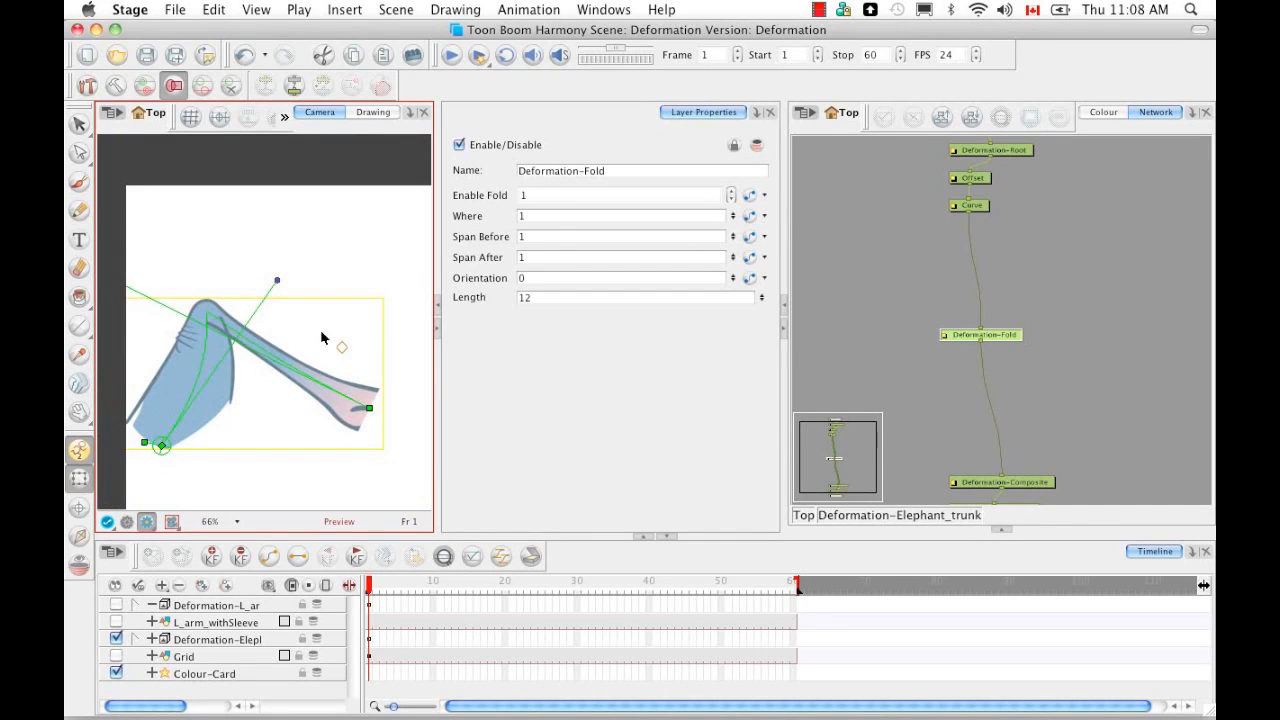
left_click_drag(321, 381, 307, 366)
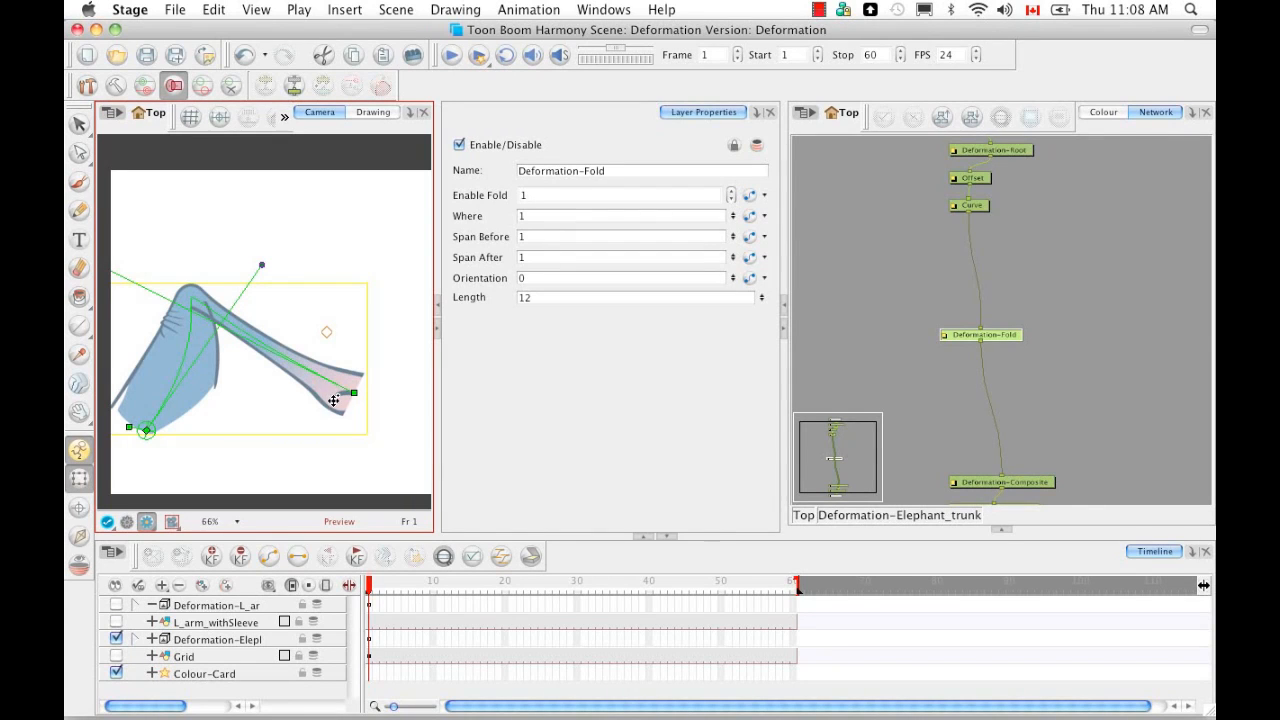
key("shift+F11")
left_click_drag(733, 279, 736, 196)
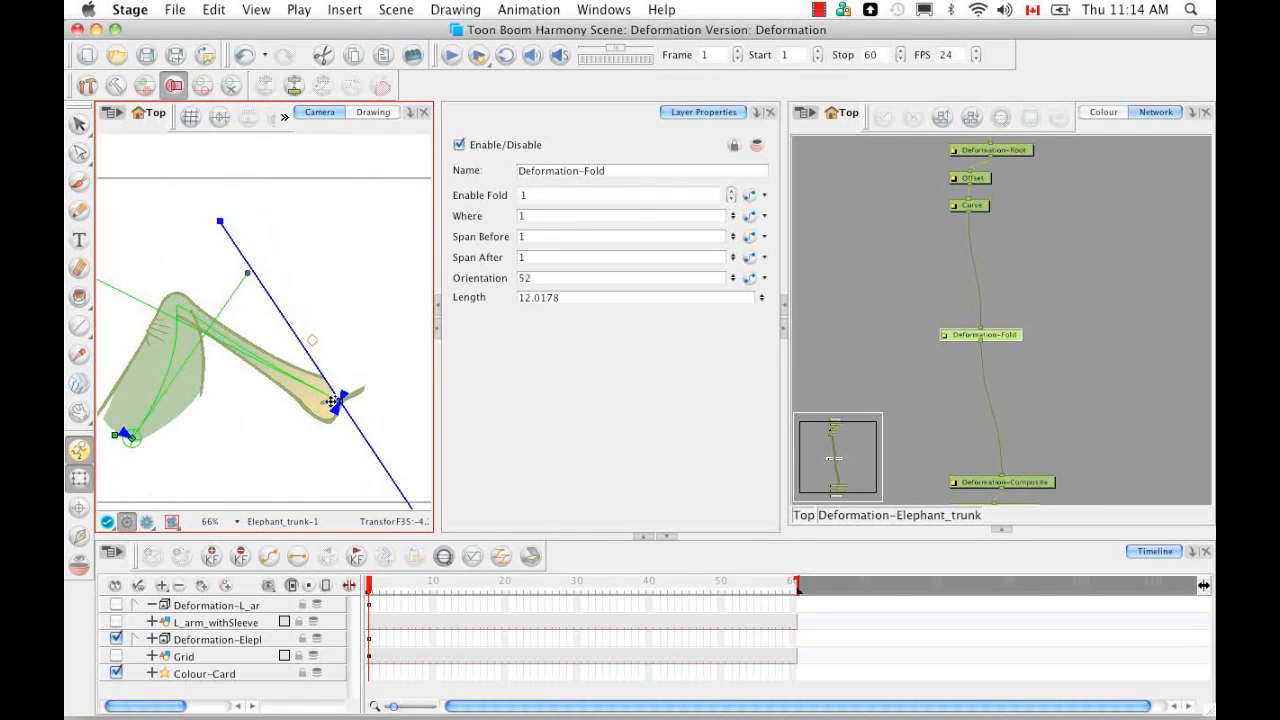
left_click_drag(335, 400, 298, 386)
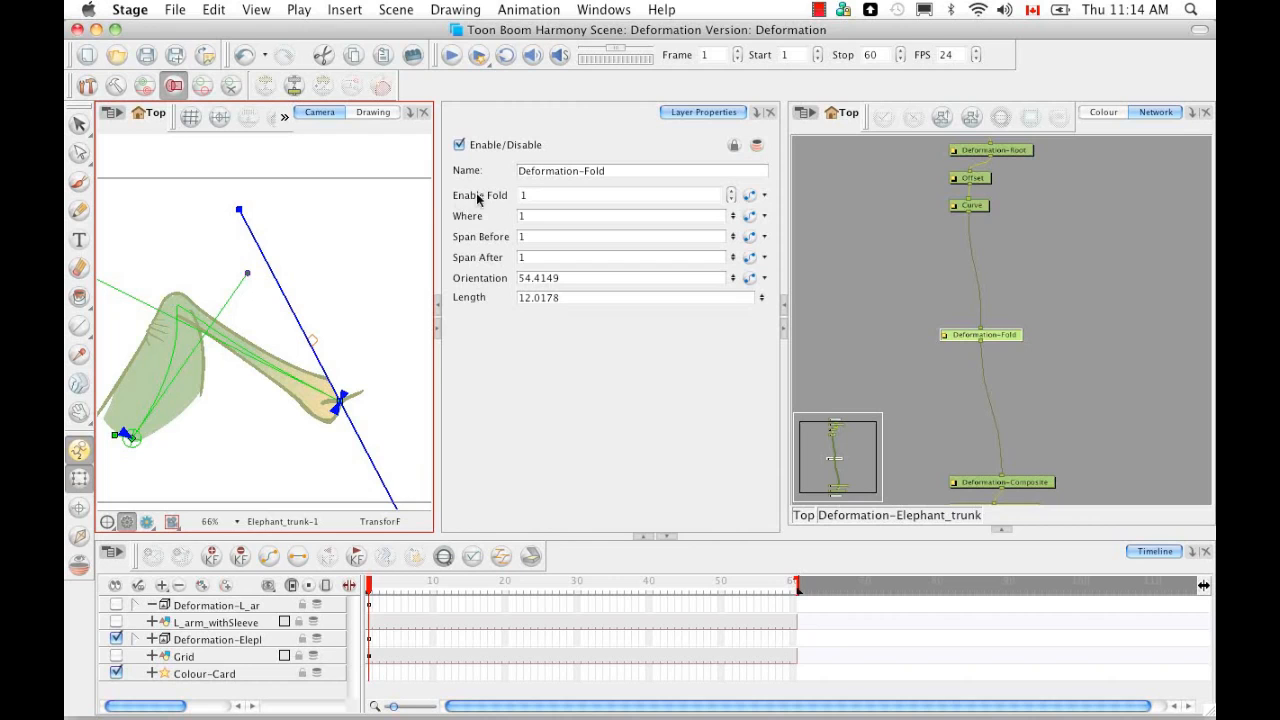
Step: Move the fold along the curve to the trunk's bend, at Where about 0.707 and Span After 0, with Orientation 74
left_click(343, 395)
left_click_drag(320, 403, 194, 326)
left_click(732, 274)
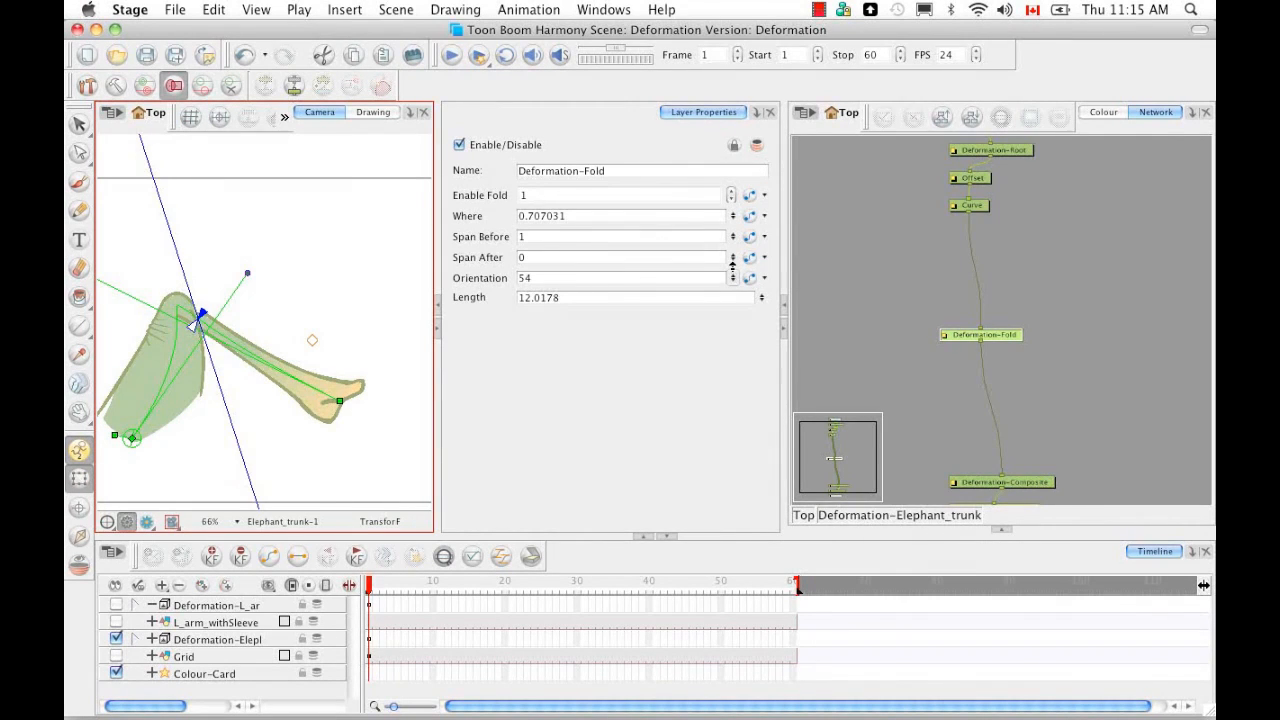
left_click_drag(733, 279, 734, 258)
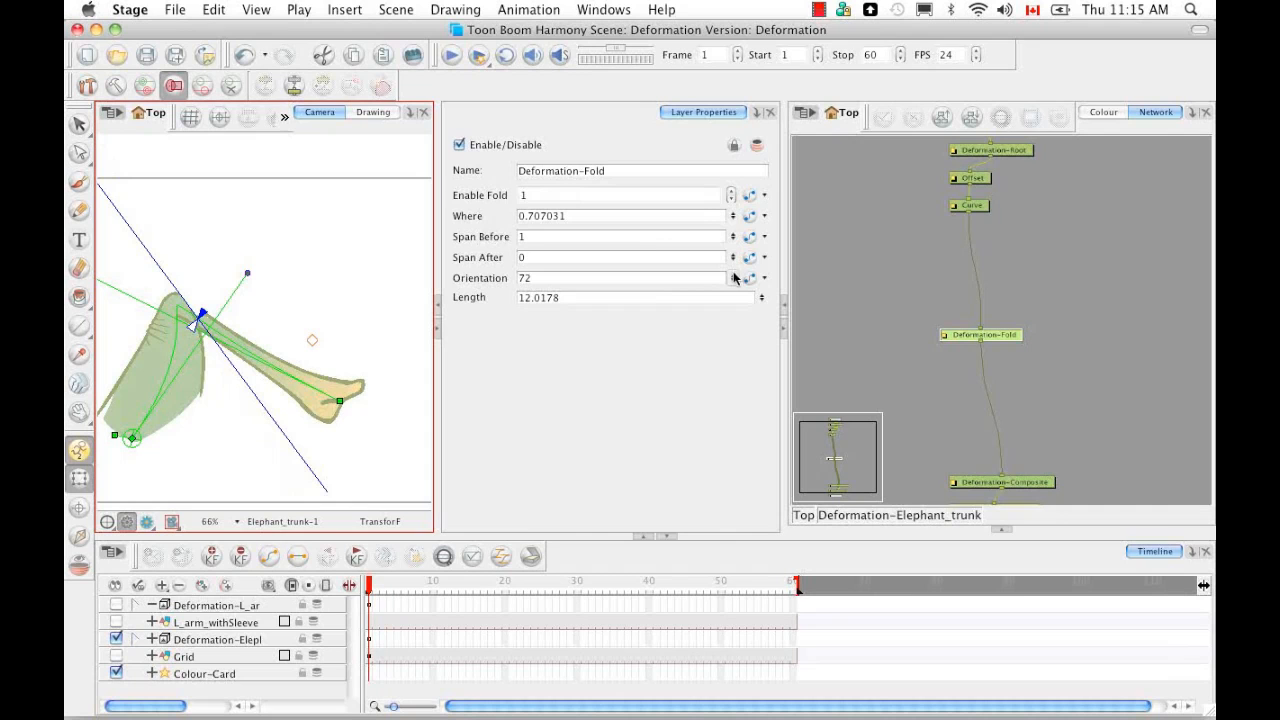
left_click(734, 277)
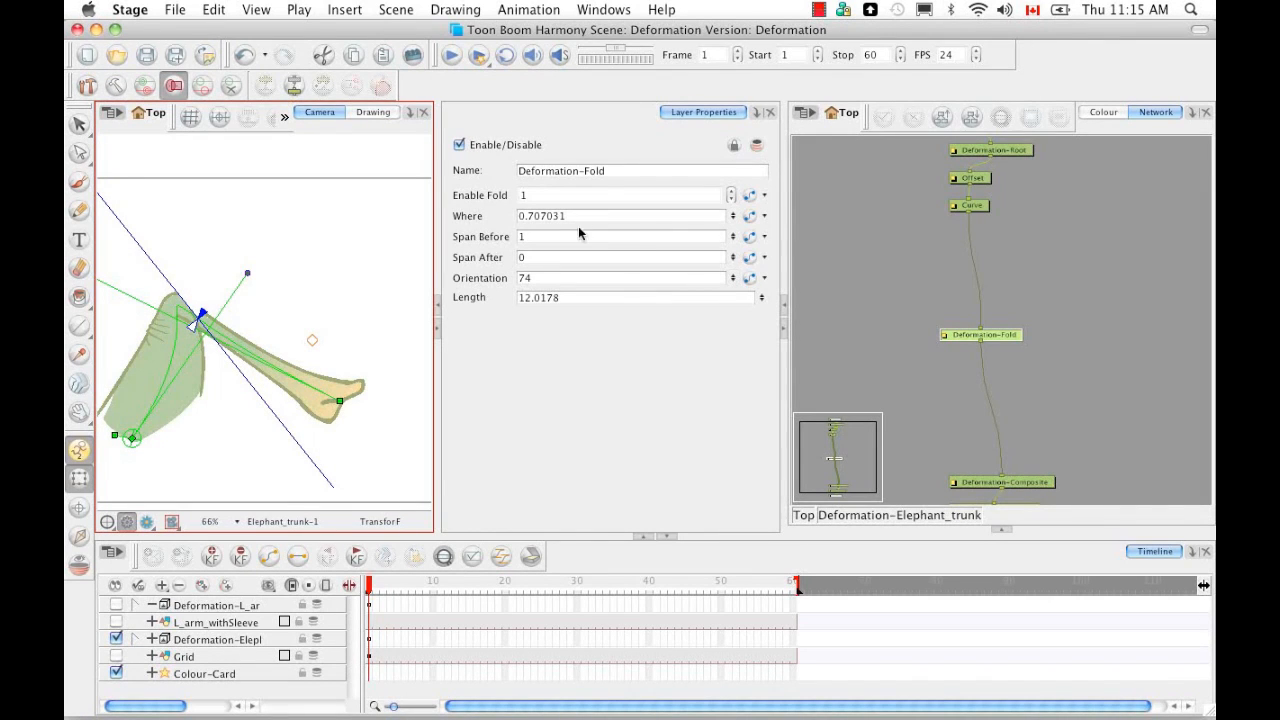
Step: Set the fold's Where to 0.6 and its Orientation to 70
left_click_drag(572, 216, 540, 216)
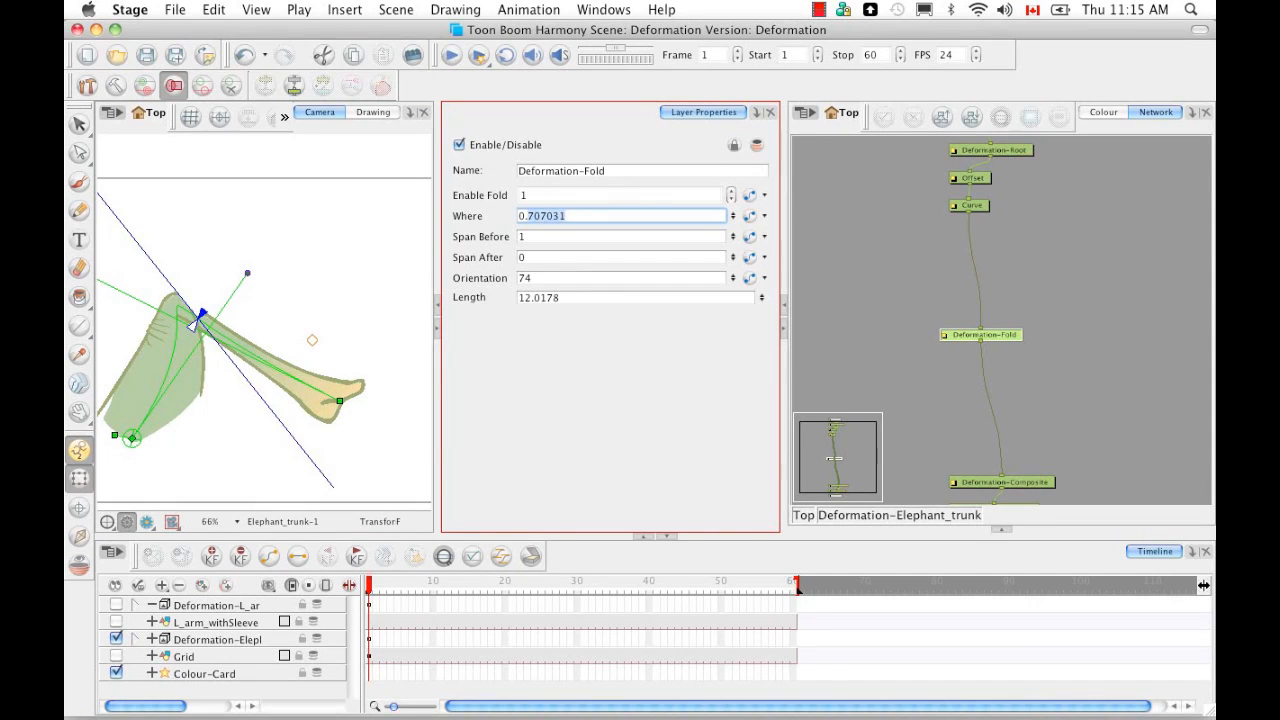
type("0.6")
key("Return")
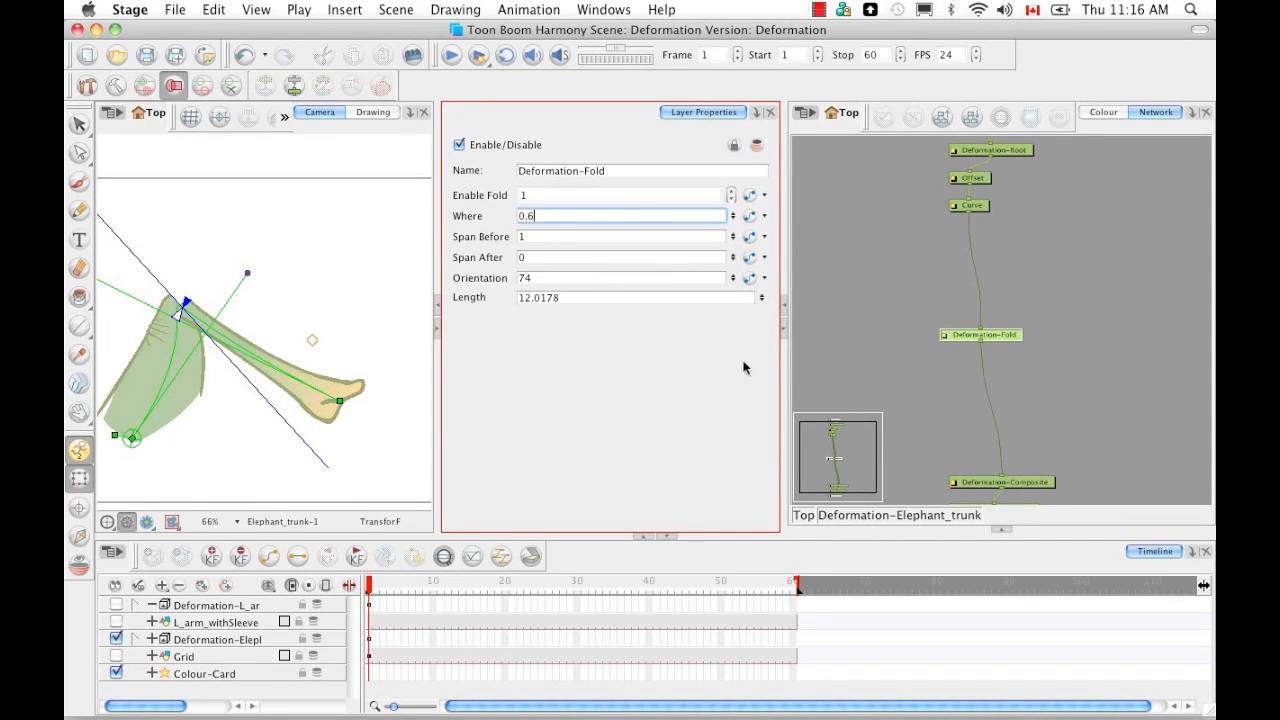
left_click_drag(734, 267, 735, 290)
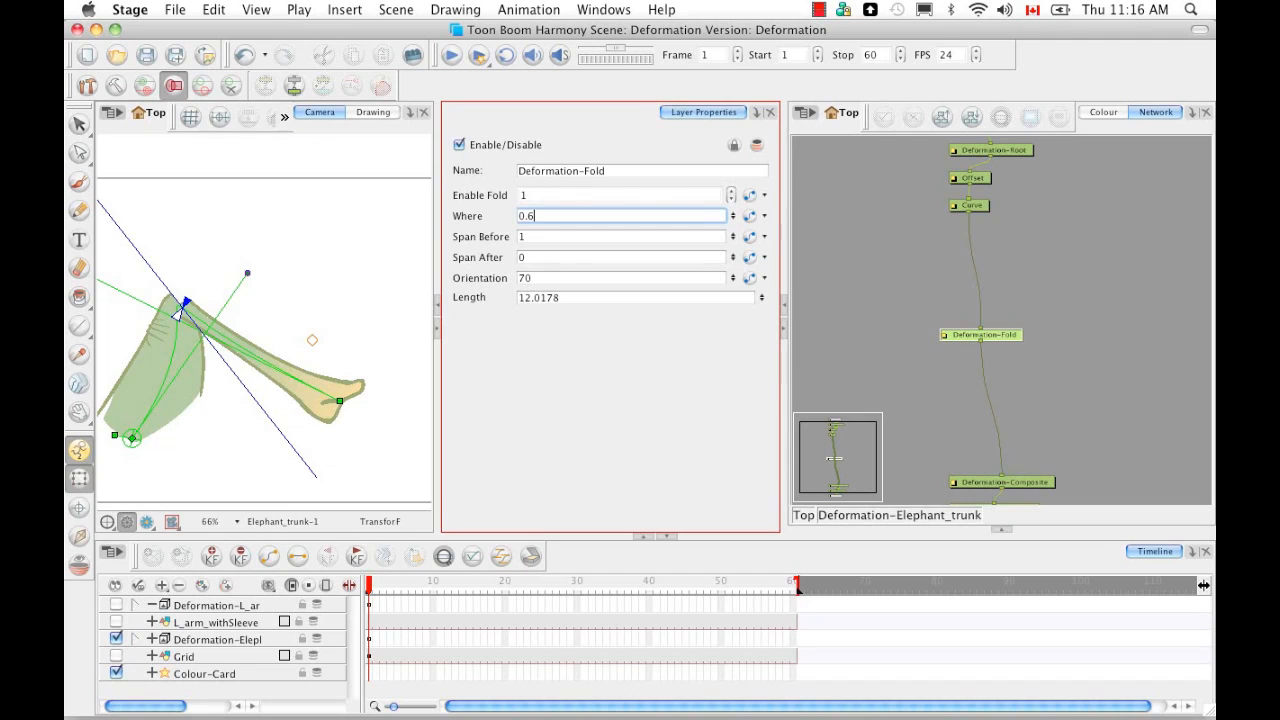
Step: Switch the Camera view to Render View with the trunk's fold enlarged
left_click(253, 411)
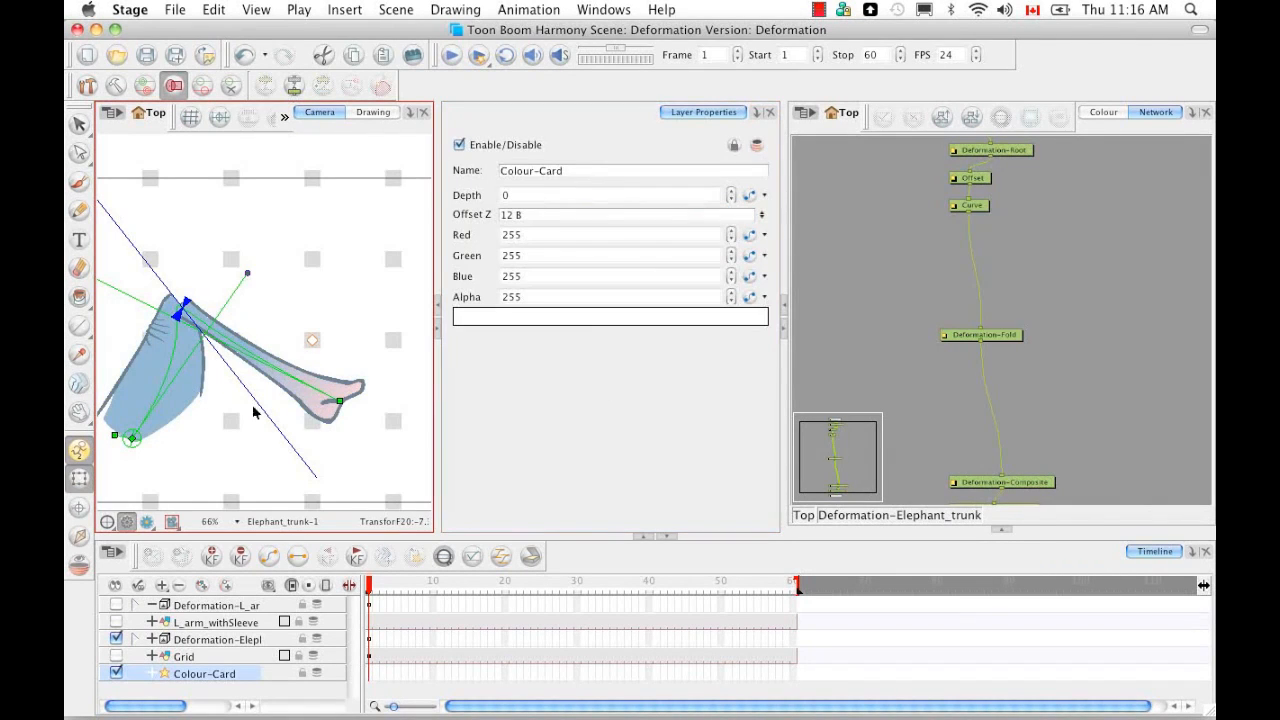
key("2")
key("2")
key("space")
mouse_move(135, 367)
left_mouse_down()
mouse_move(335, 409)
mouse_move(293, 415)
left_mouse_up()
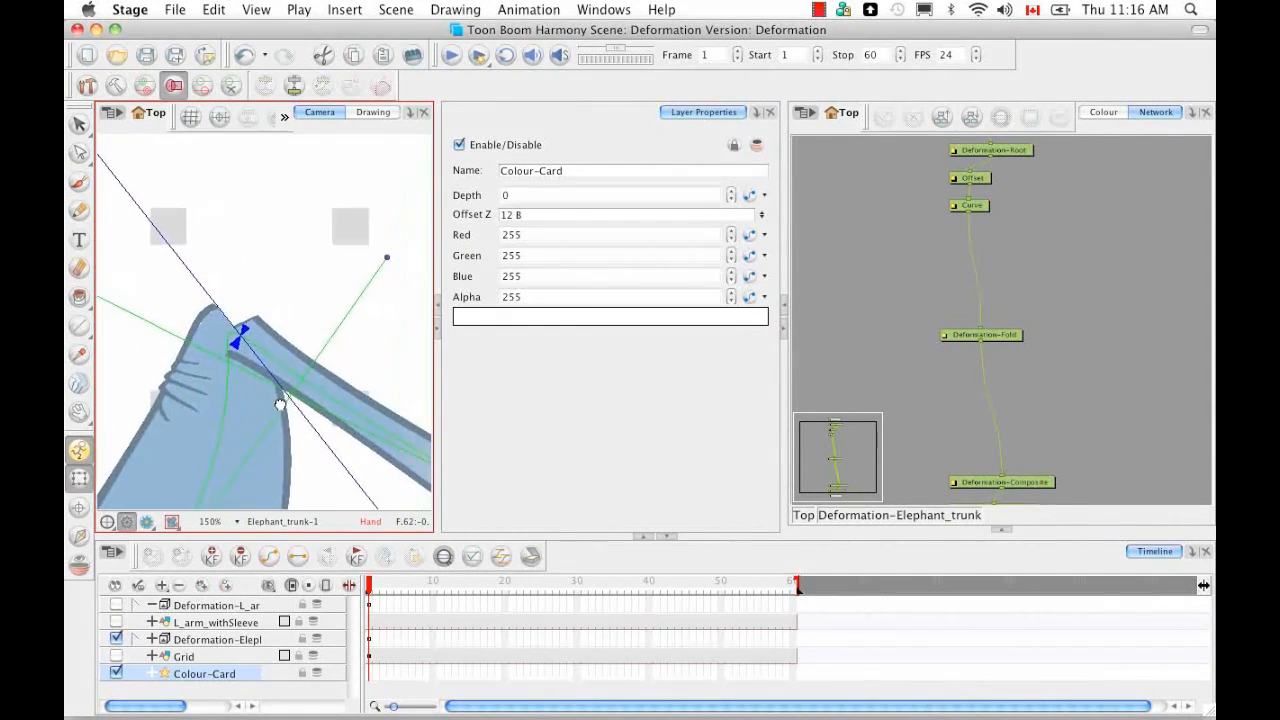
left_click(147, 522)
left_click(185, 533)
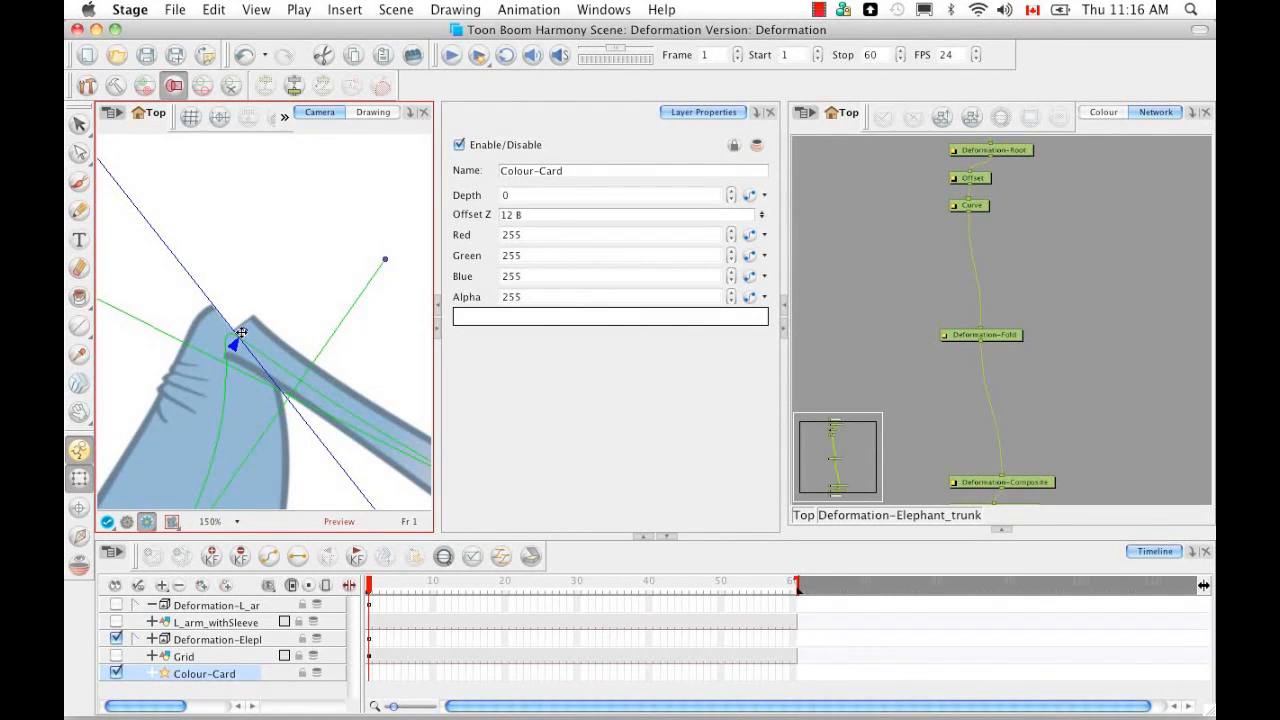
Step: Extend the fold's Span After to about 0.115 by repositioning its handle along the trunk
left_click(1016, 338)
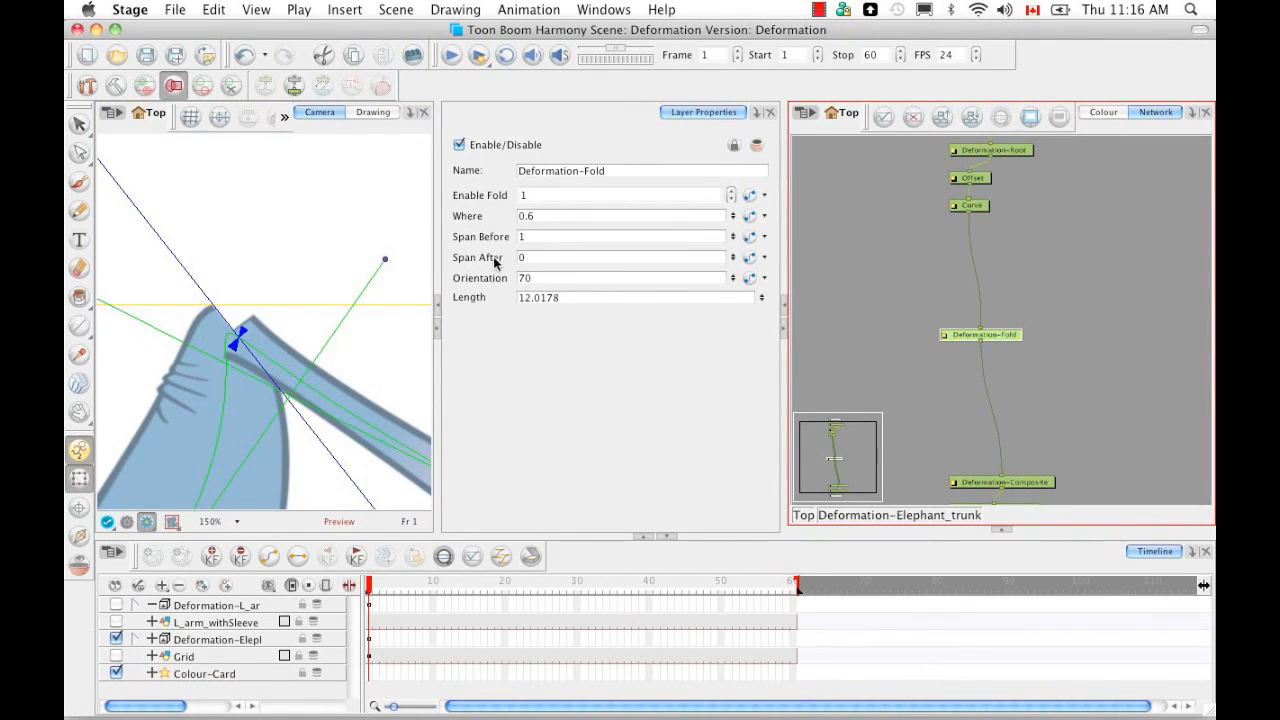
mouse_move(232, 346)
left_mouse_down()
mouse_move(251, 346)
mouse_move(264, 383)
mouse_move(243, 351)
mouse_move(229, 357)
mouse_move(270, 357)
left_mouse_up()
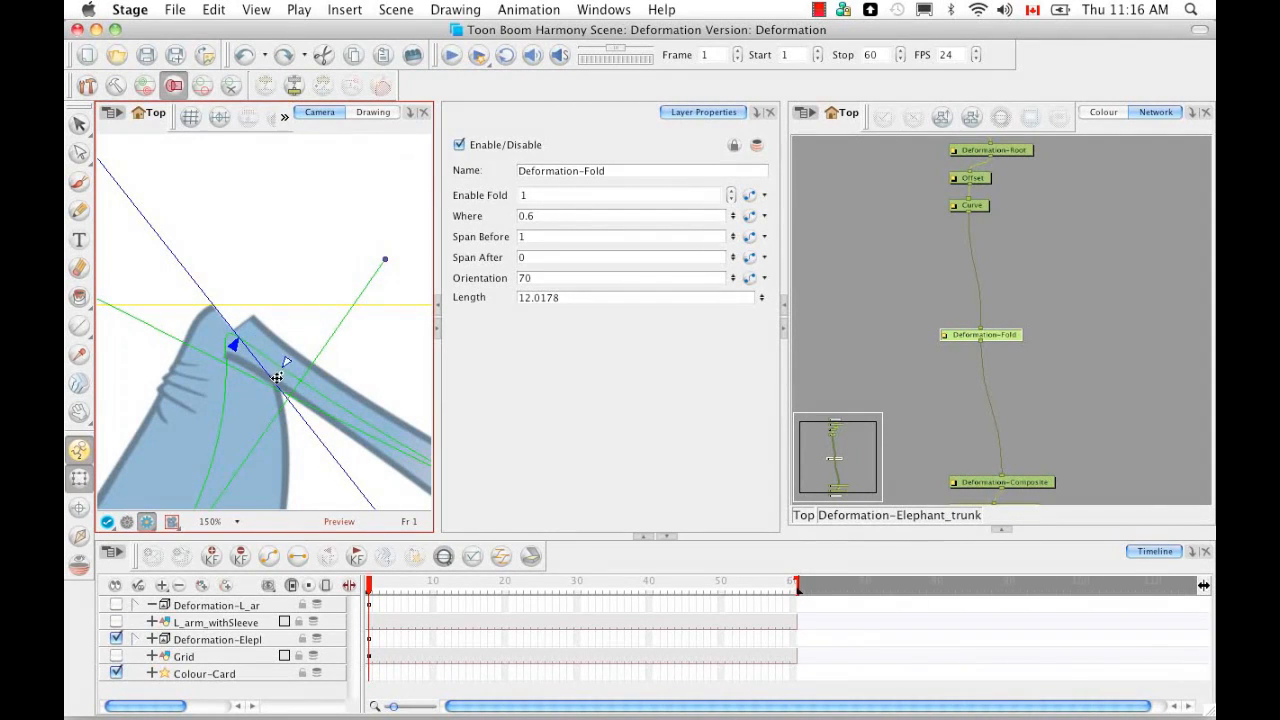
left_click_drag(246, 343, 283, 367)
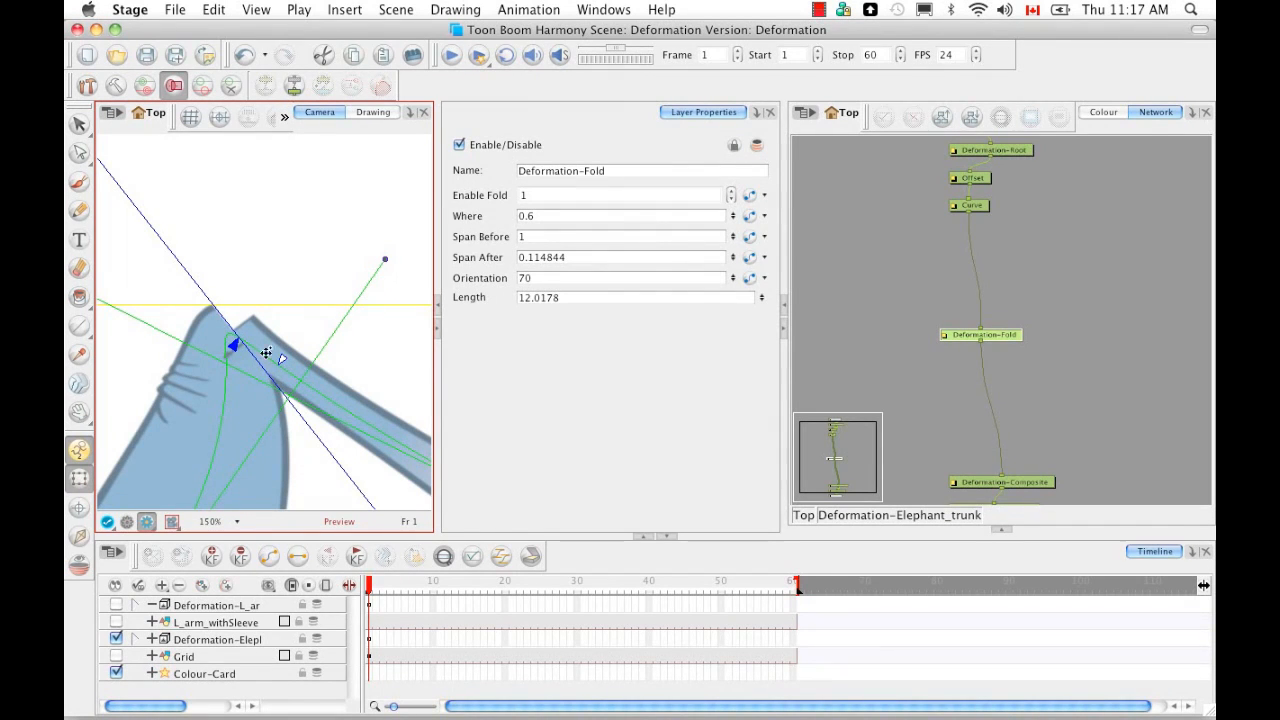
left_click(260, 289)
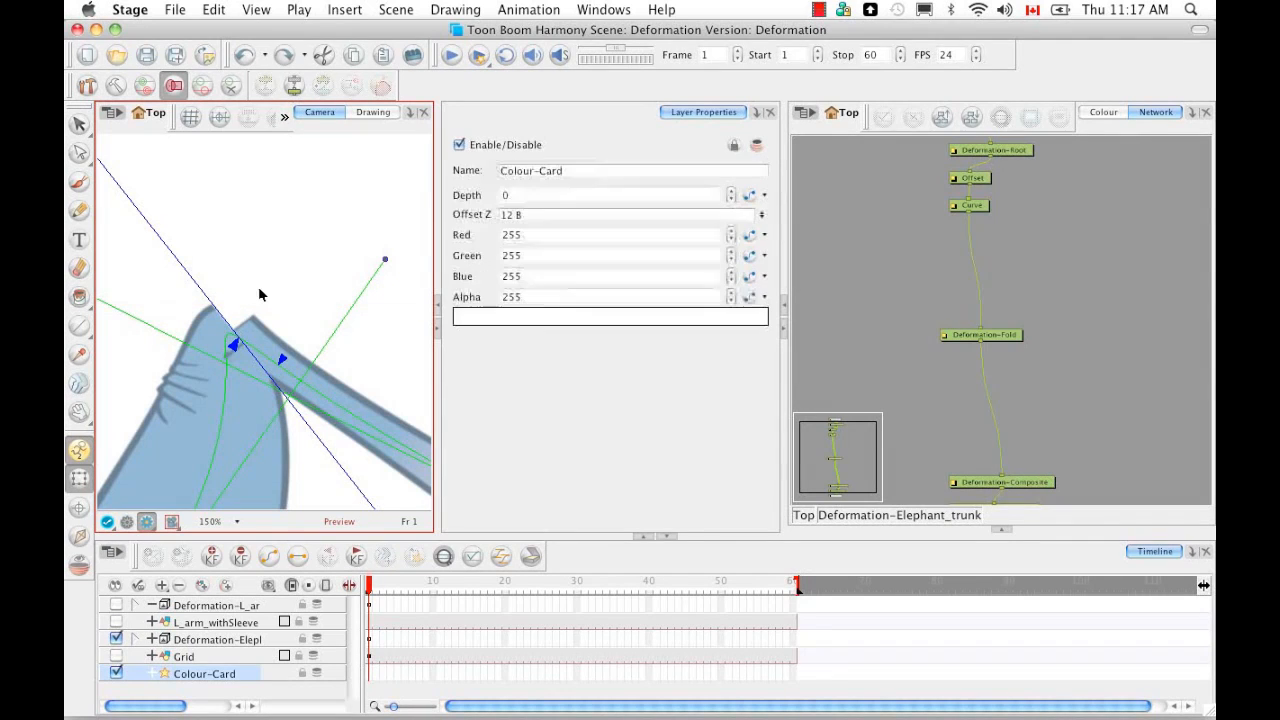
key("1")
key("1")
key("1")
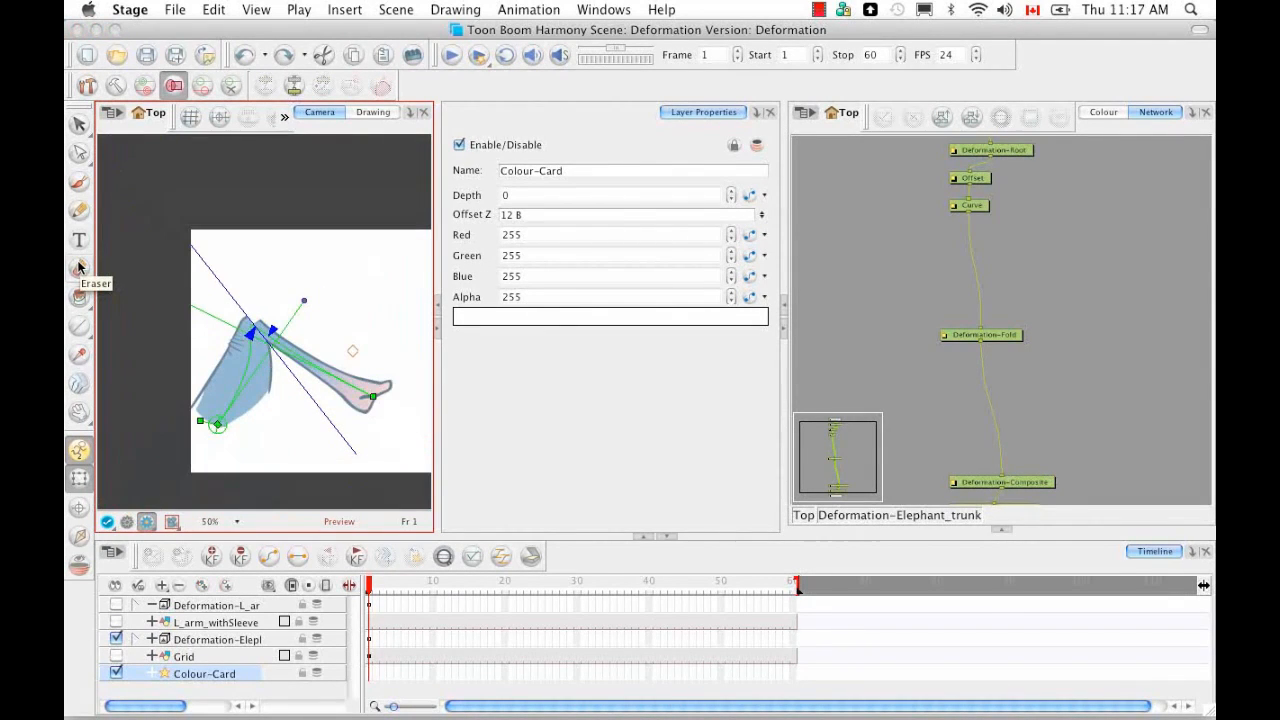
Step: Reduce the Deformation-Fold's Span Before to 0 and reposition the fold's remaining handle at the bend
key("2")
key("2")
key("2")
key("2")
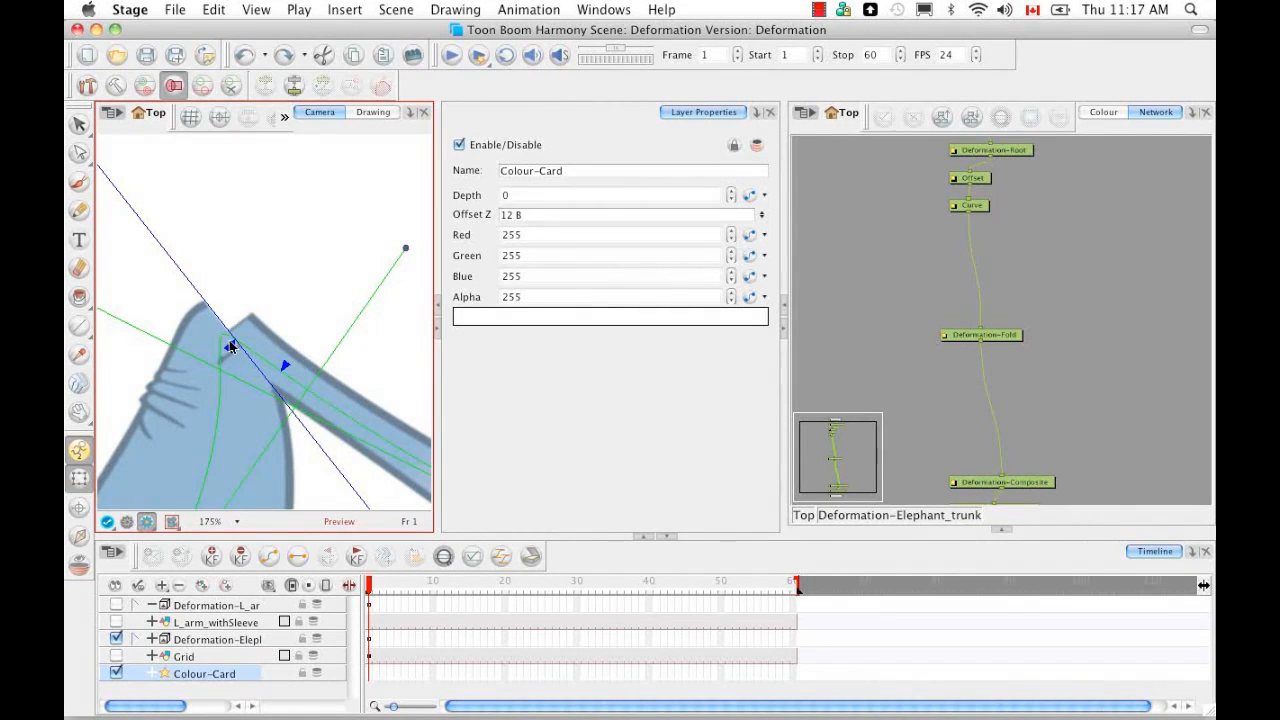
left_click(232, 345)
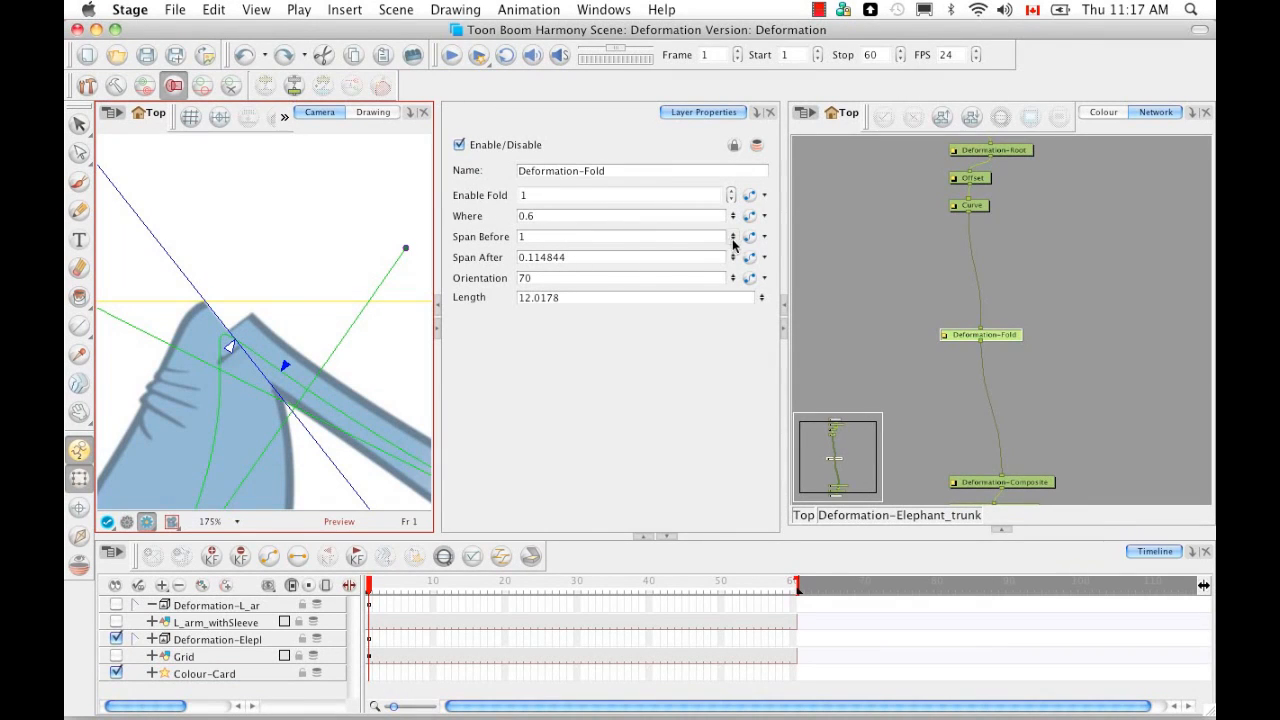
left_click_drag(733, 232, 733, 260)
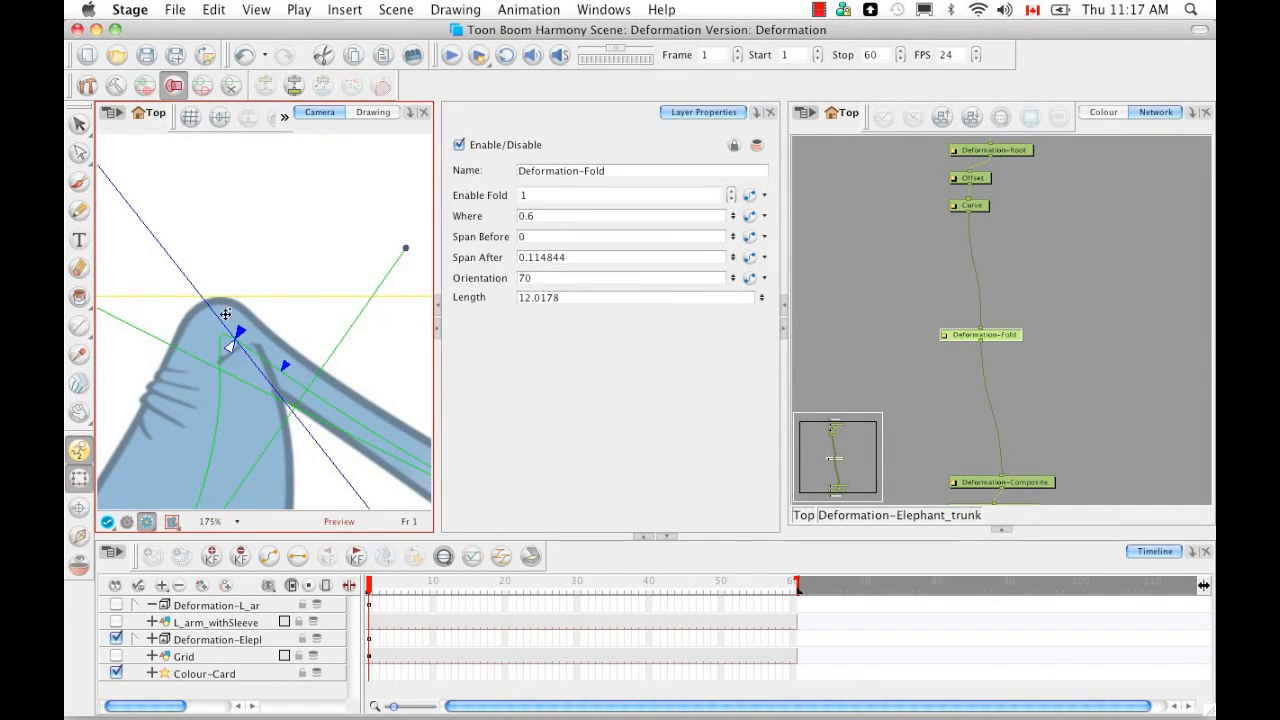
mouse_move(239, 331)
left_mouse_down()
mouse_move(228, 322)
mouse_move(241, 331)
left_mouse_up()
Step: Switch the Camera view back to OpenGL View with the whole trunk shown
left_click(697, 415)
left_click(374, 519)
key("2")
key("2")
key("2")
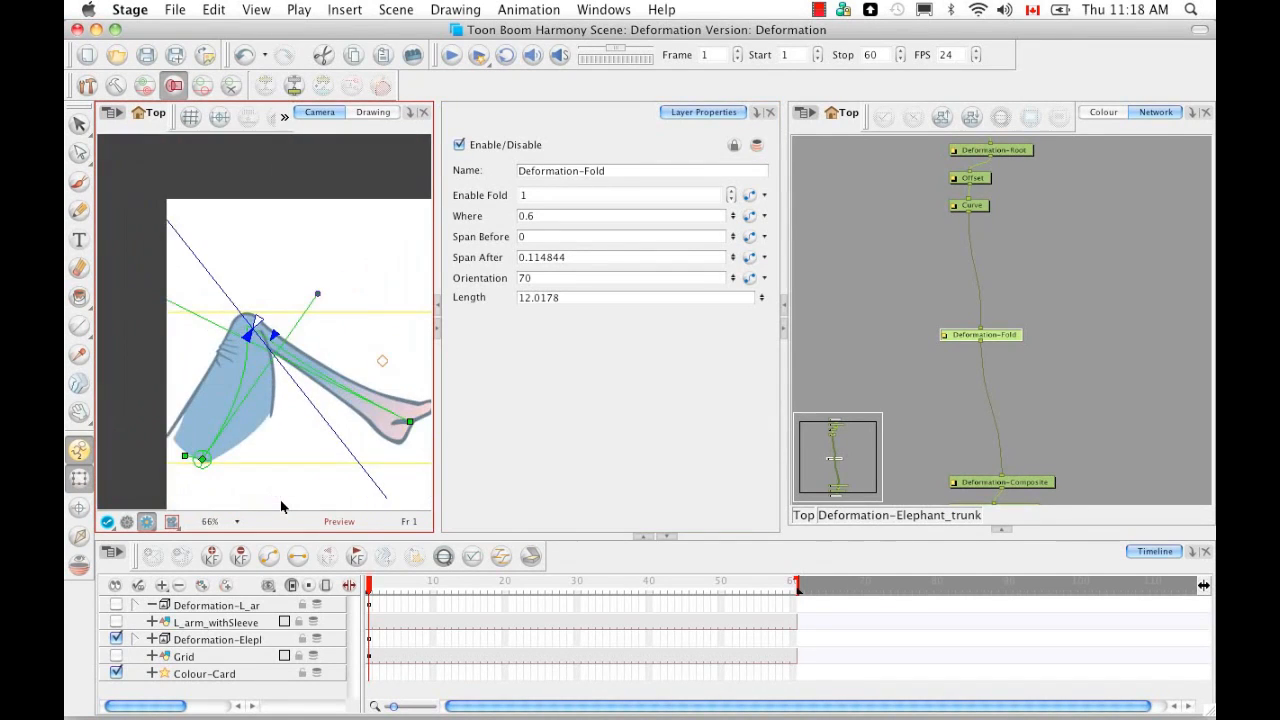
key("2")
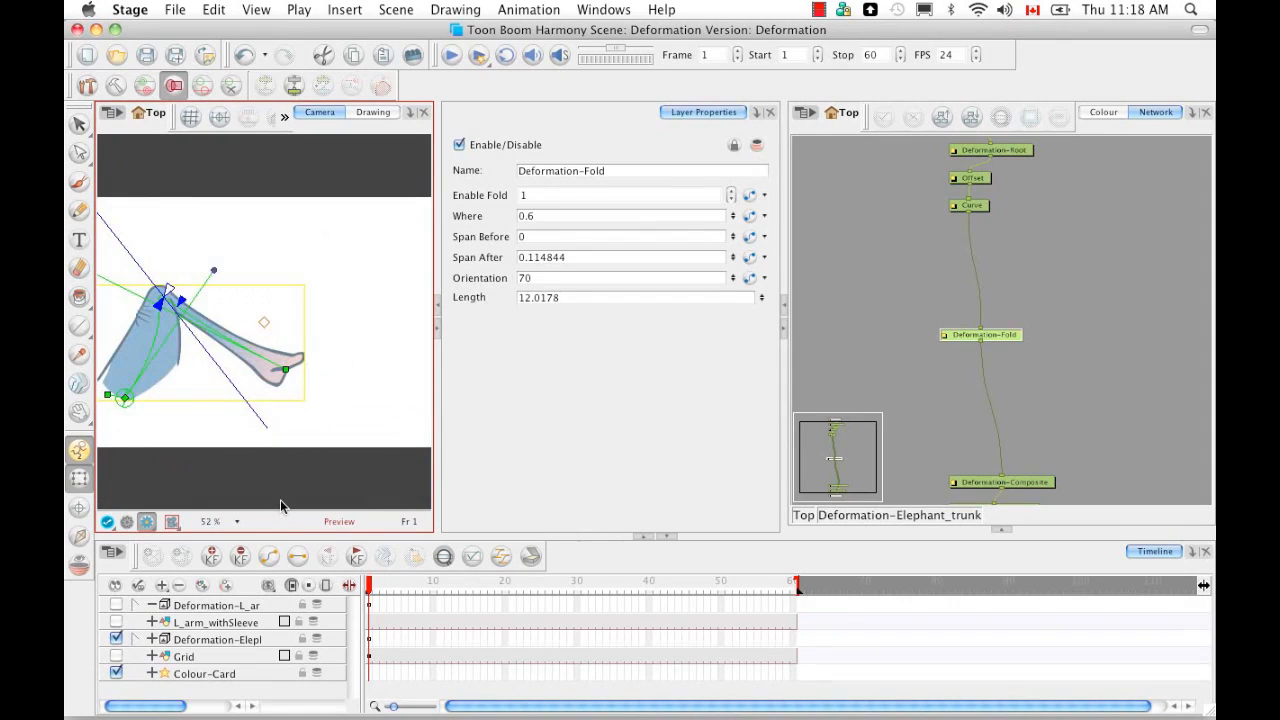
left_click(128, 523)
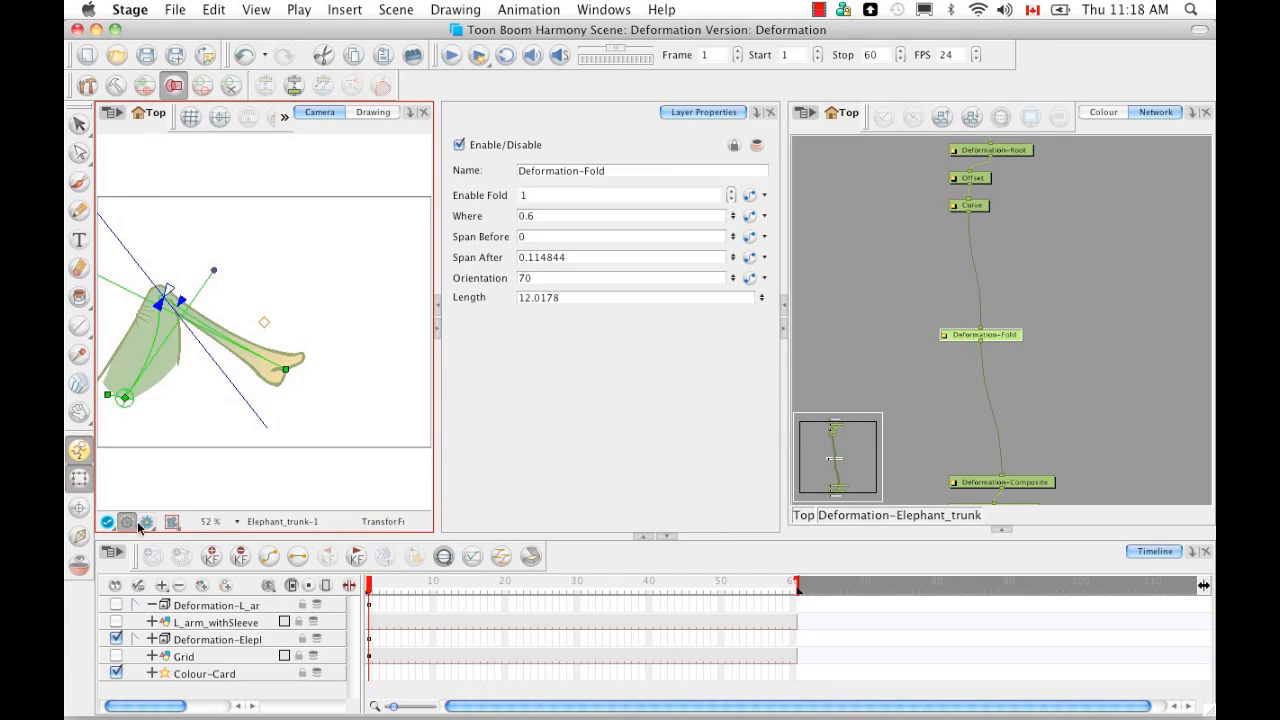
left_click(1033, 299)
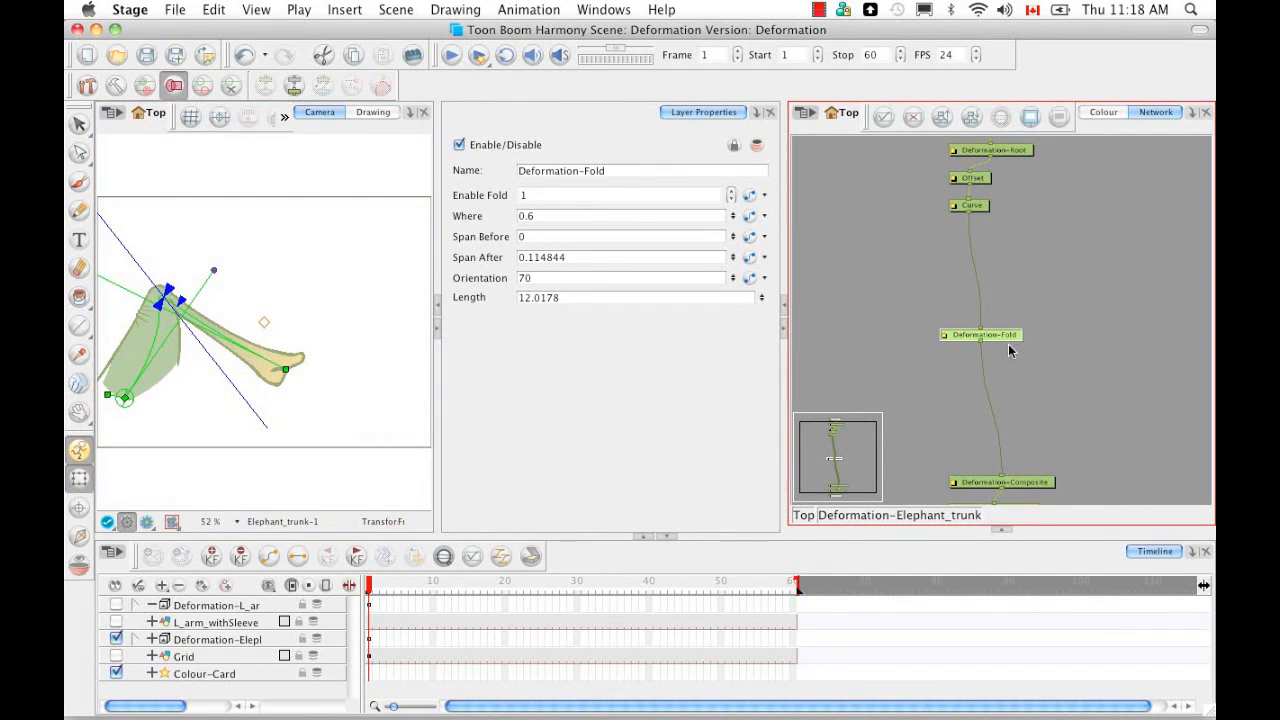
Step: Show the left-arm deformation layer, hide the elephant-trunk deformation, and enter the Deformation-L_arm group in the network
left_click(116, 606)
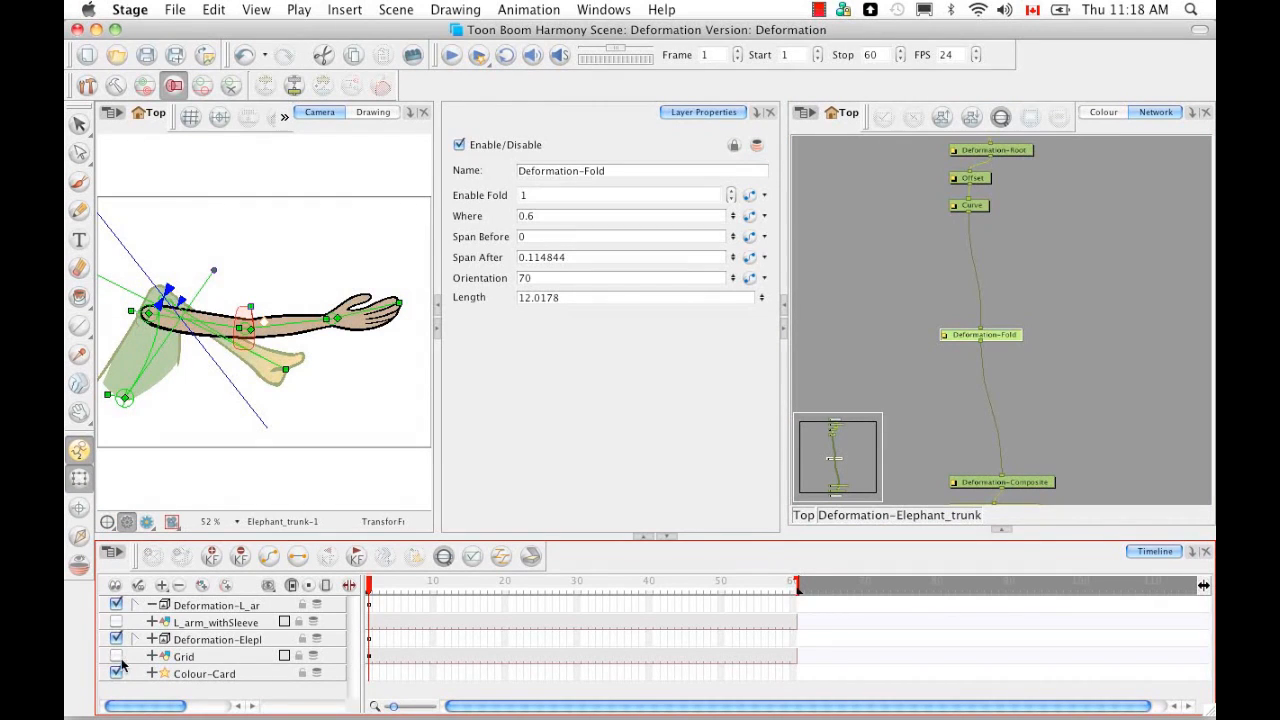
left_click(116, 639)
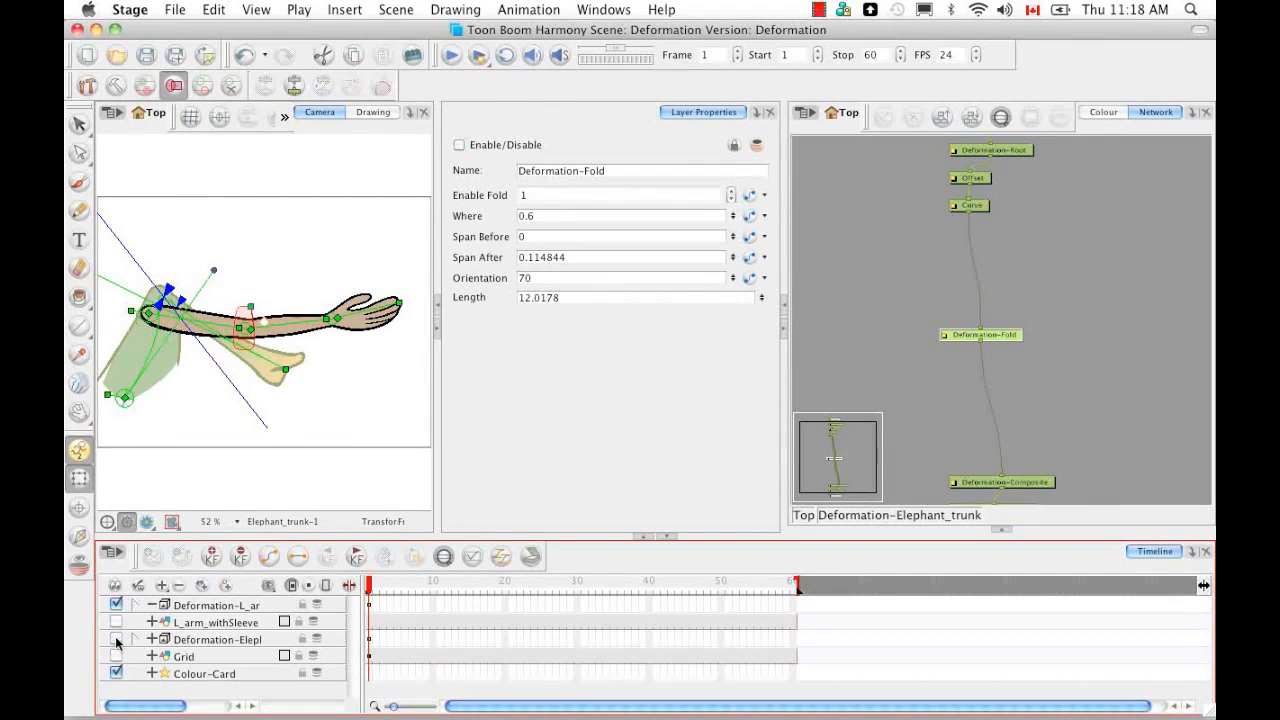
left_click(1004, 532)
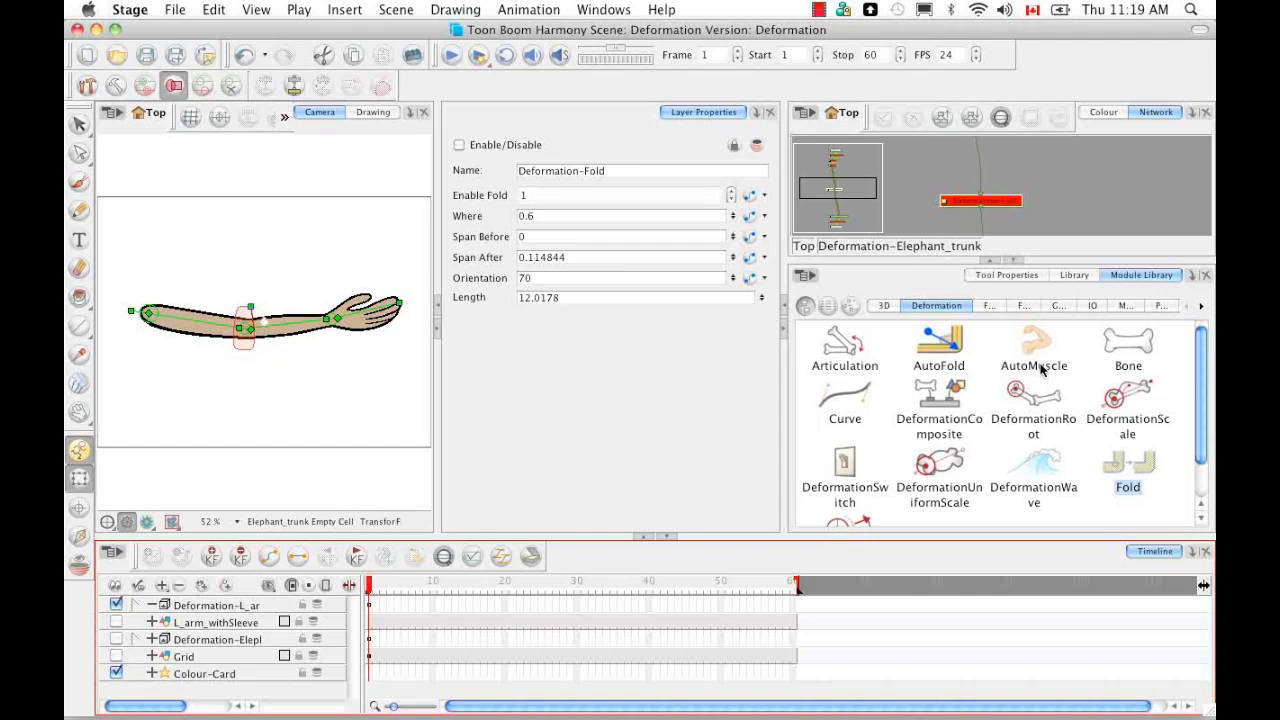
left_click(803, 246)
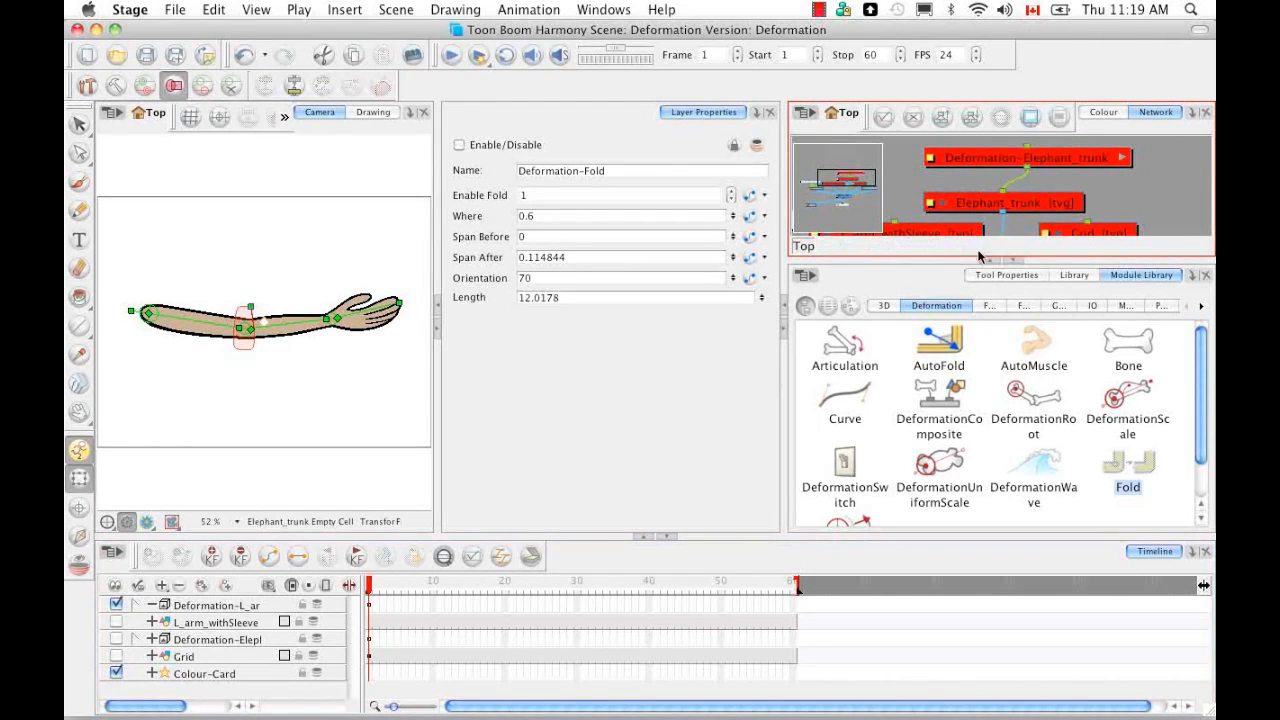
left_click_drag(840, 189, 808, 196)
left_click(1026, 190)
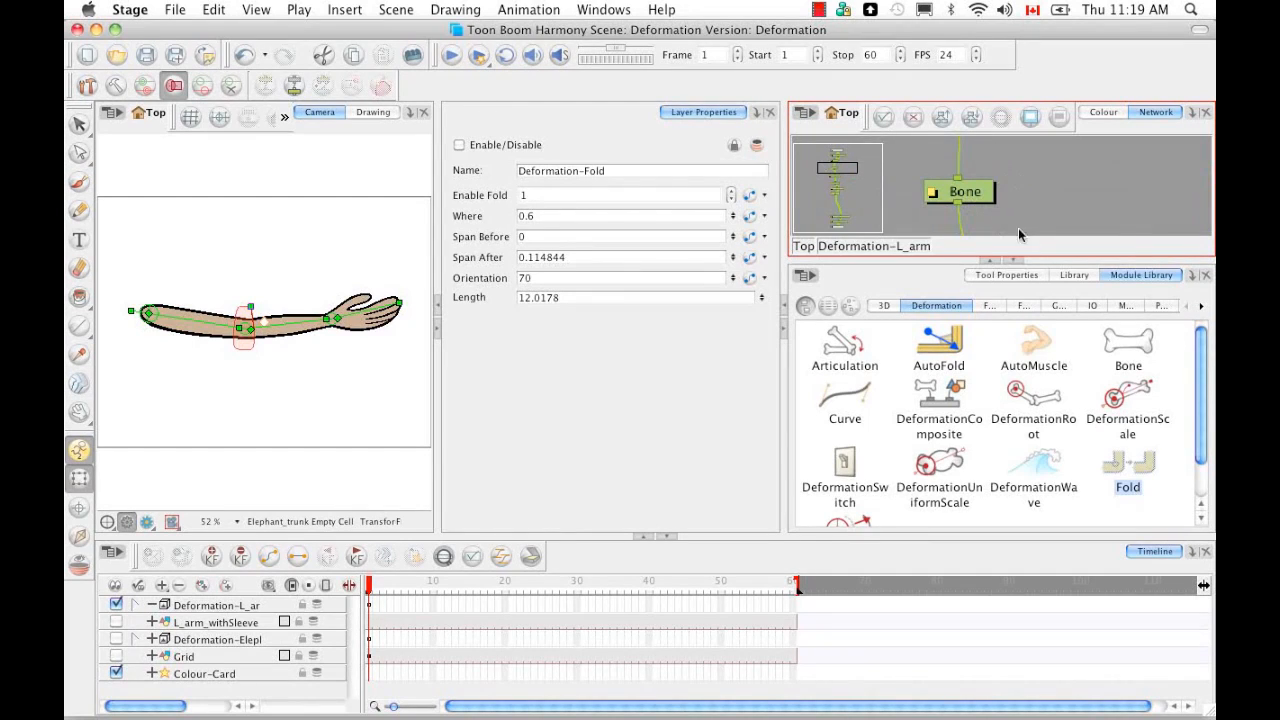
Step: Add an AutoMuscle module to the Deformation-L_arm network and insert it between Articulation and Bone_1
left_click_drag(1035, 352, 1059, 194)
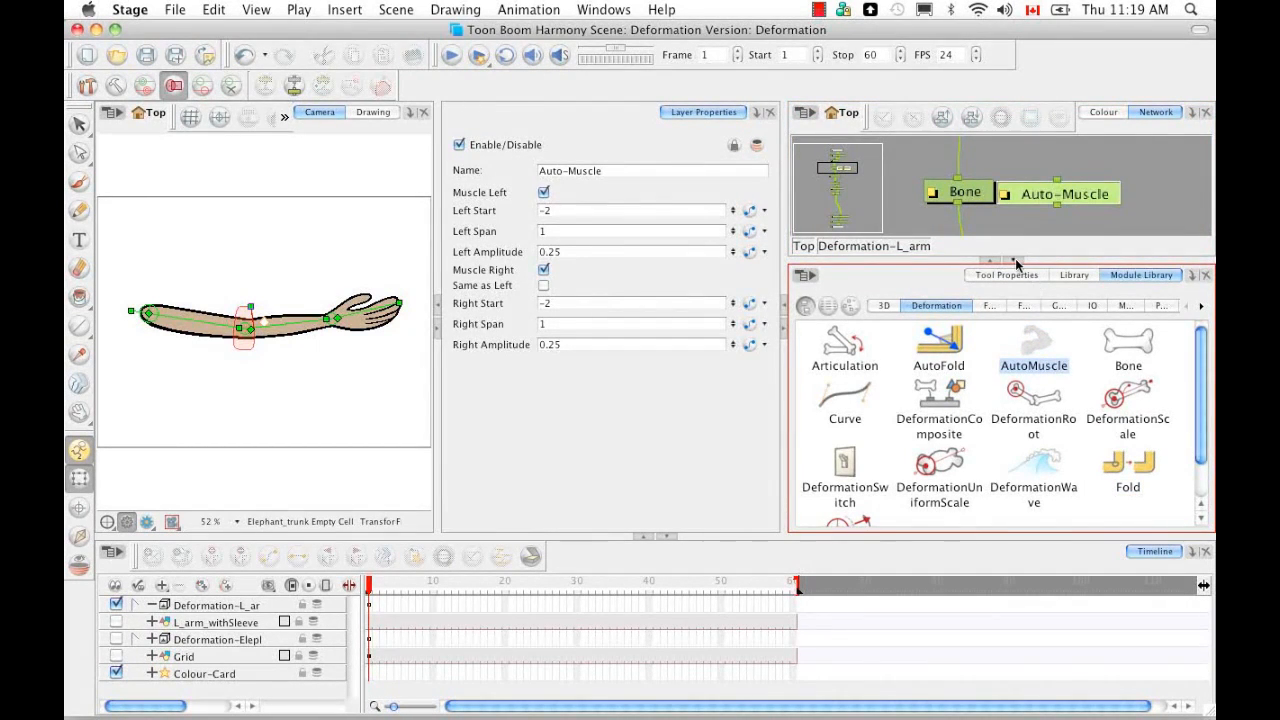
left_click(1015, 261)
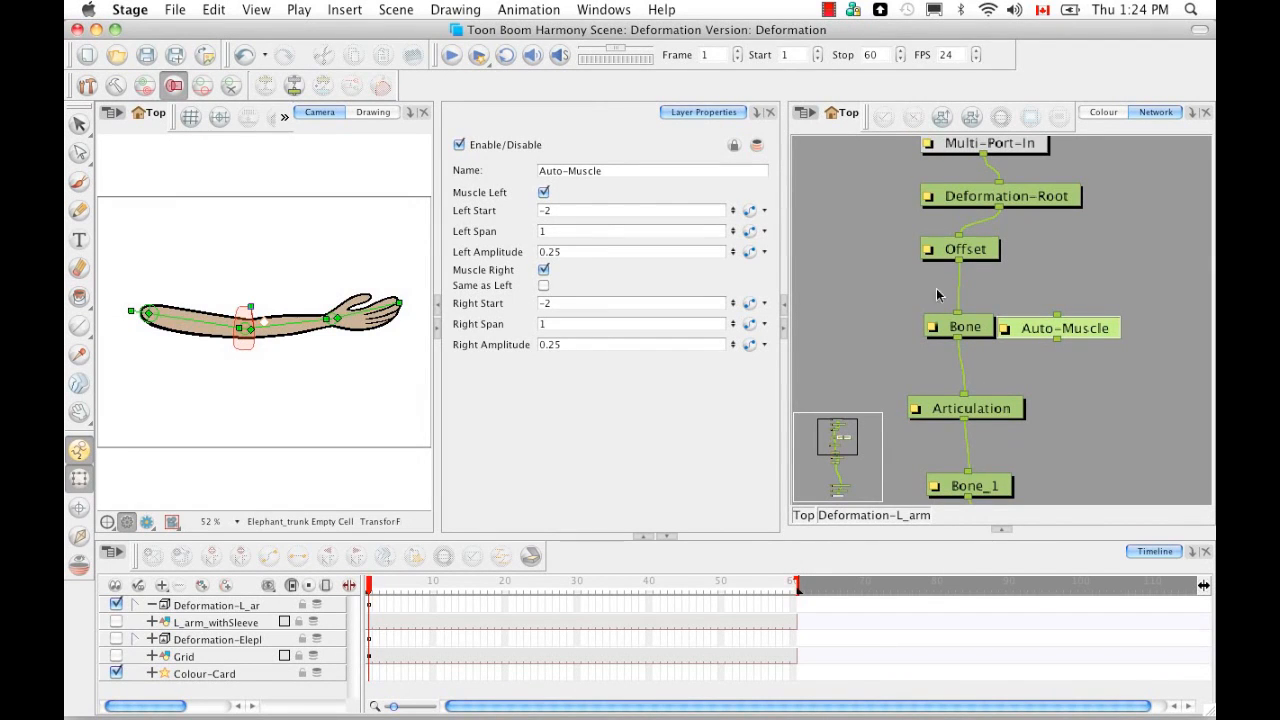
left_click_drag(1085, 336, 999, 447)
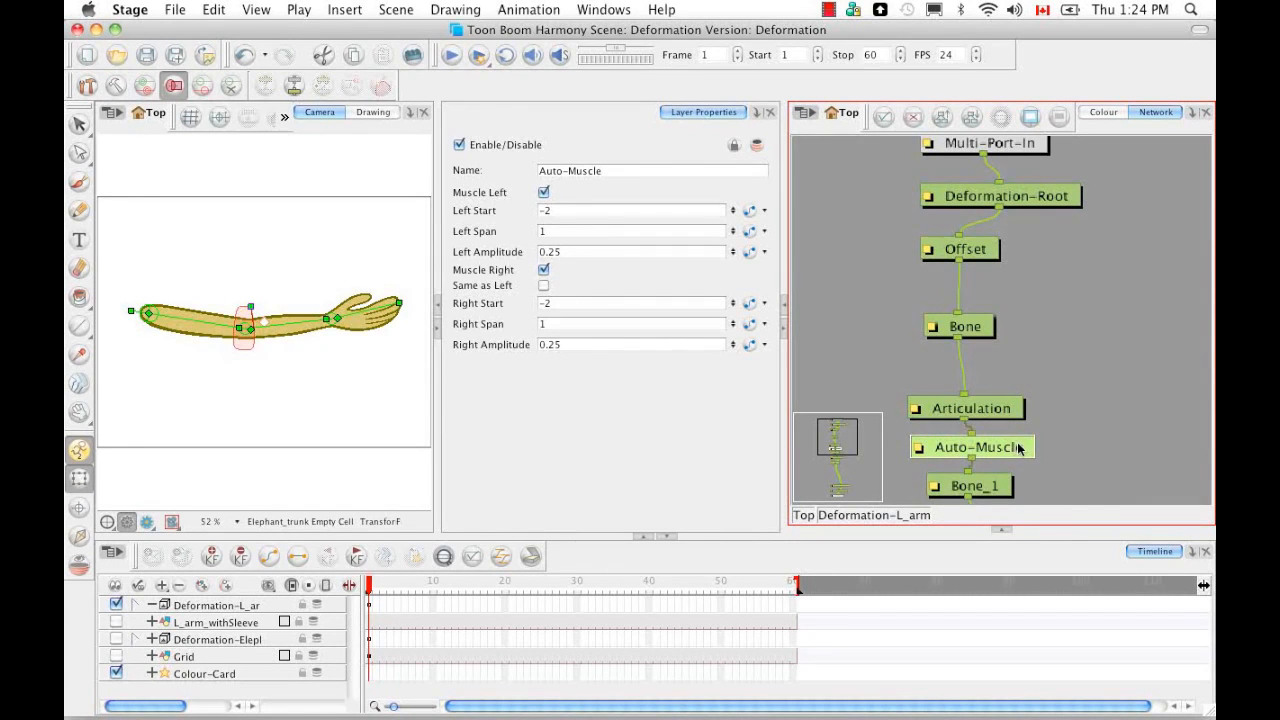
Step: Hide the elbow's region of influence and bend the forearm up to an orientation of about 130°
left_click(171, 85)
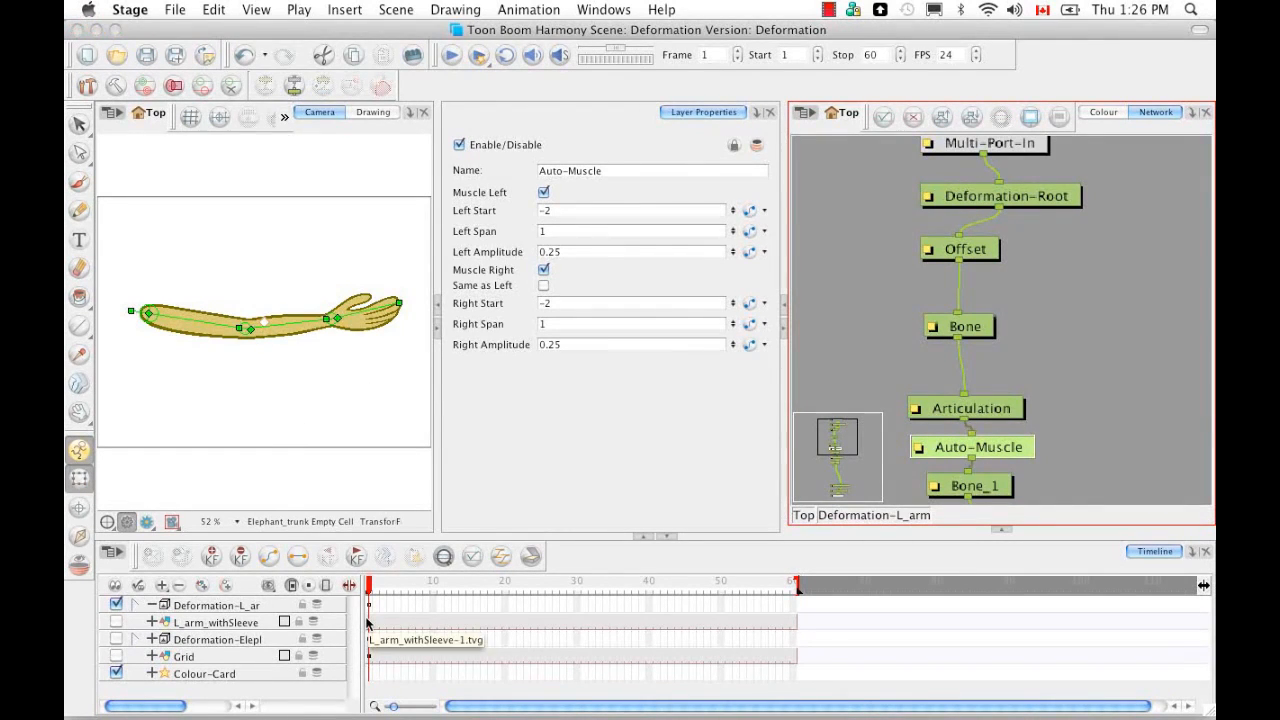
left_click_drag(289, 324, 217, 315)
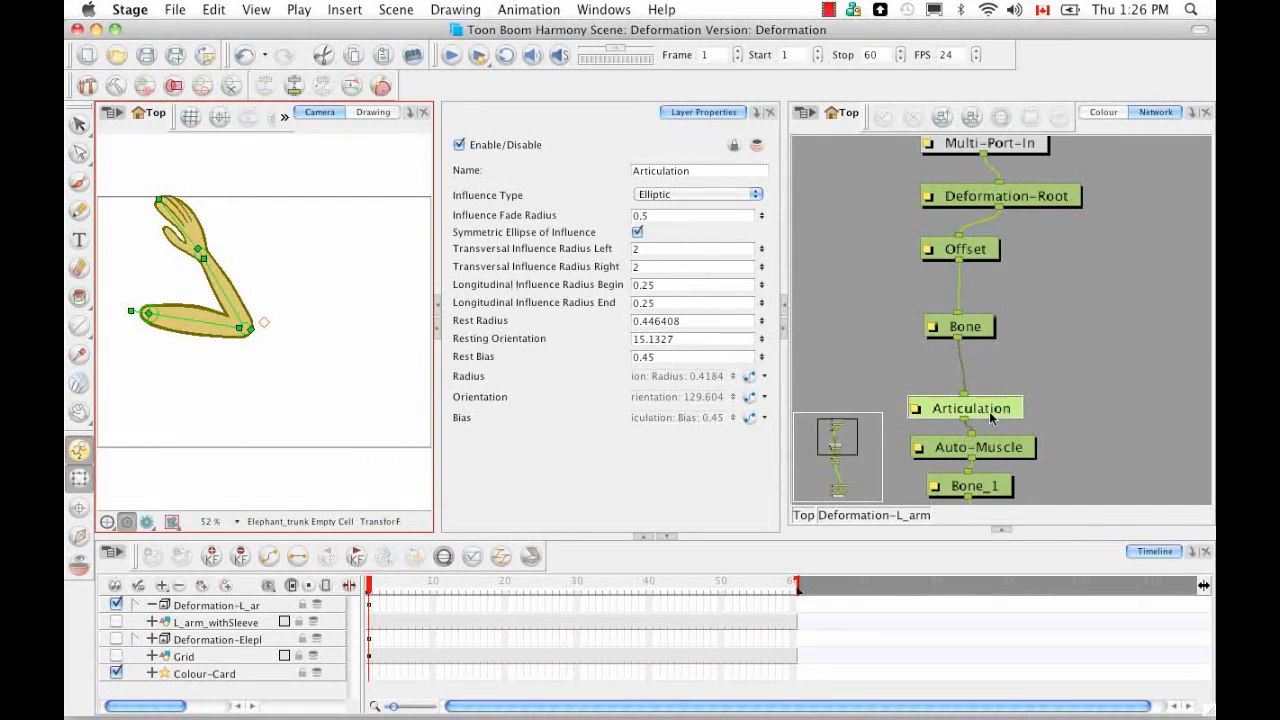
Step: Set the Auto-Muscle's Left Amplitude to 4 and rotate the forearm open to an orientation of about 47°
left_click(990, 452)
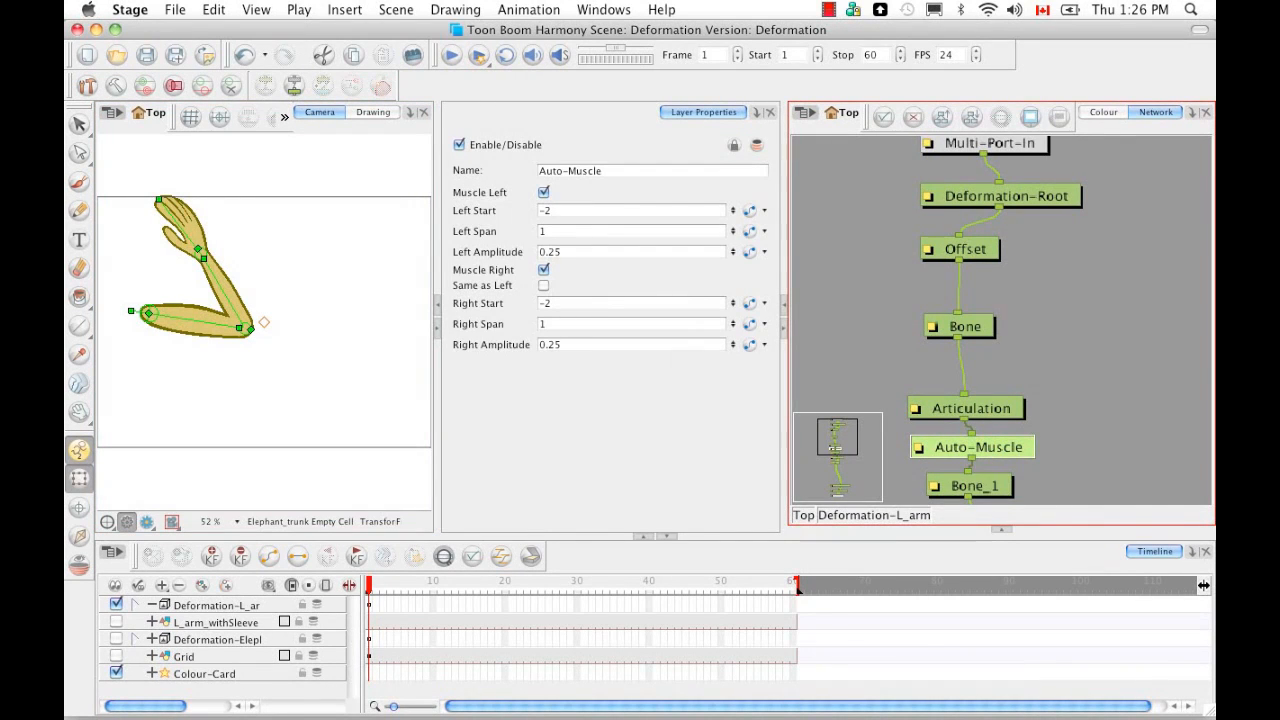
double_click(565, 251)
type("4")
key("Return")
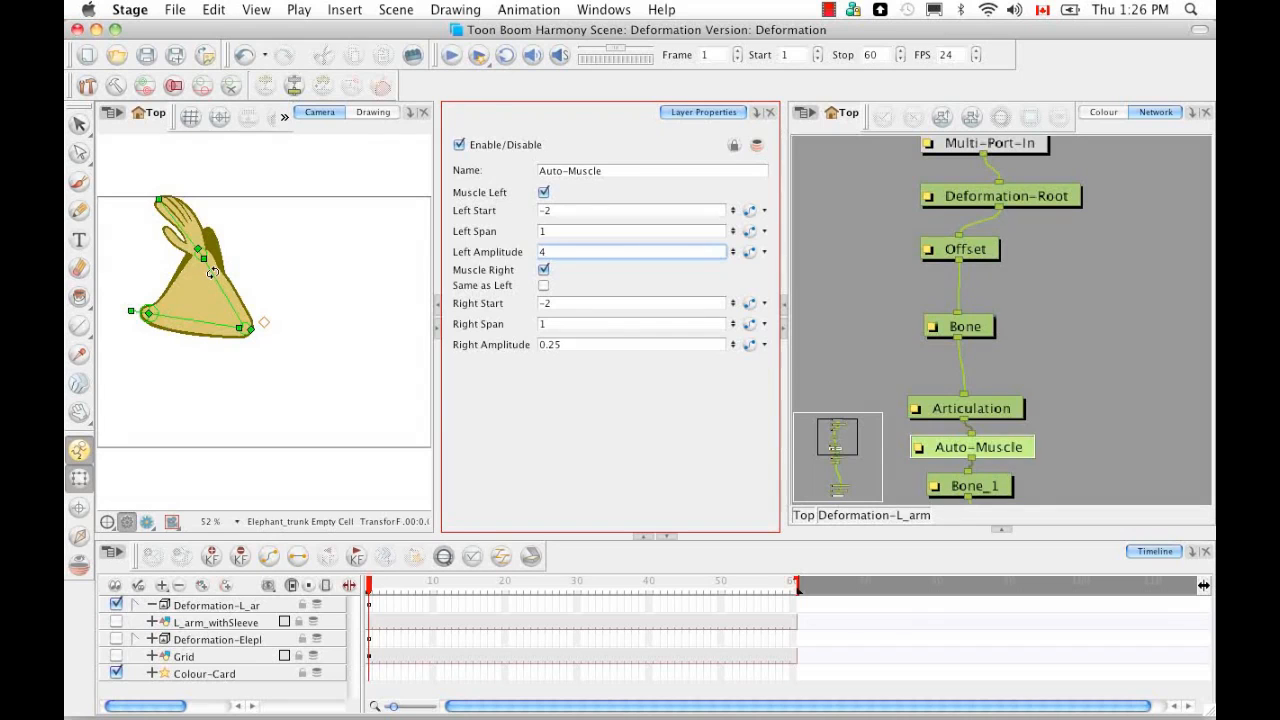
left_click_drag(273, 316, 293, 289)
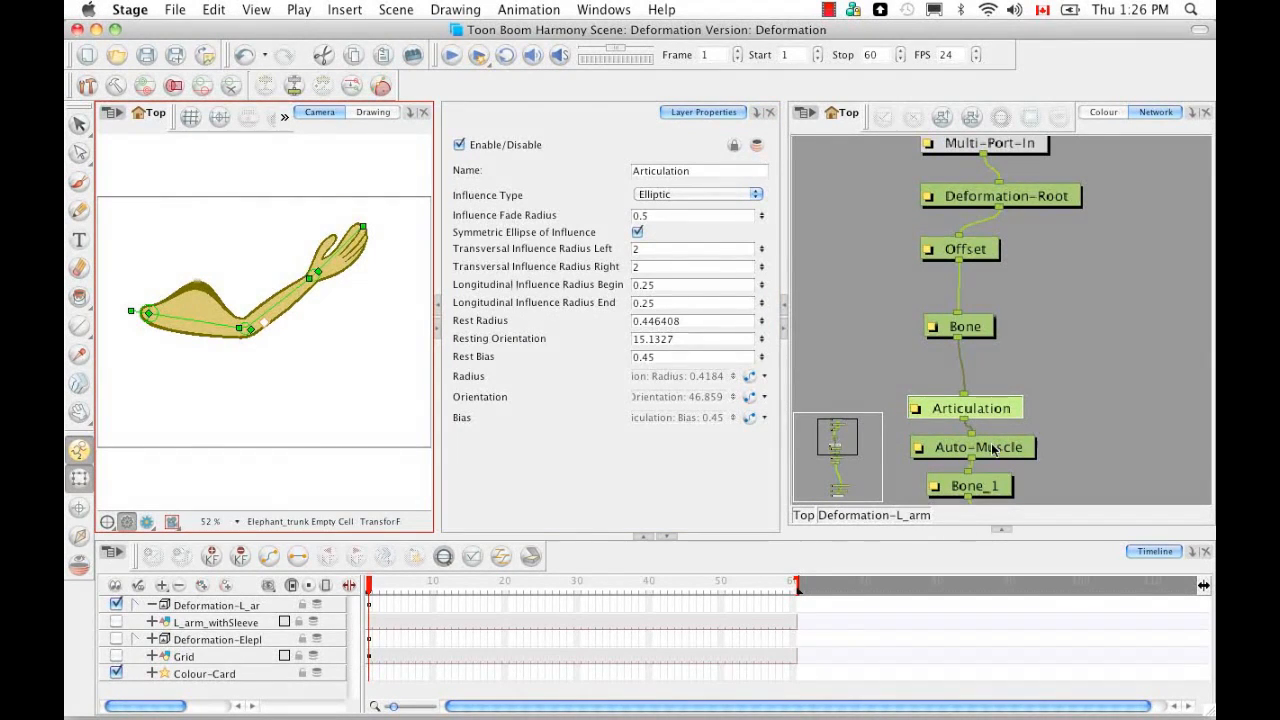
Step: Set the Auto-Muscle's Left Amplitude to 1 and bend the forearm upright to an orientation of about 102°
left_click(946, 441)
left_click(540, 253)
key("BackSpace")
type("1")
mouse_move(282, 297)
left_mouse_down()
mouse_move(252, 279)
mouse_move(218, 288)
mouse_move(282, 303)
mouse_move(288, 322)
mouse_move(275, 295)
left_mouse_up()
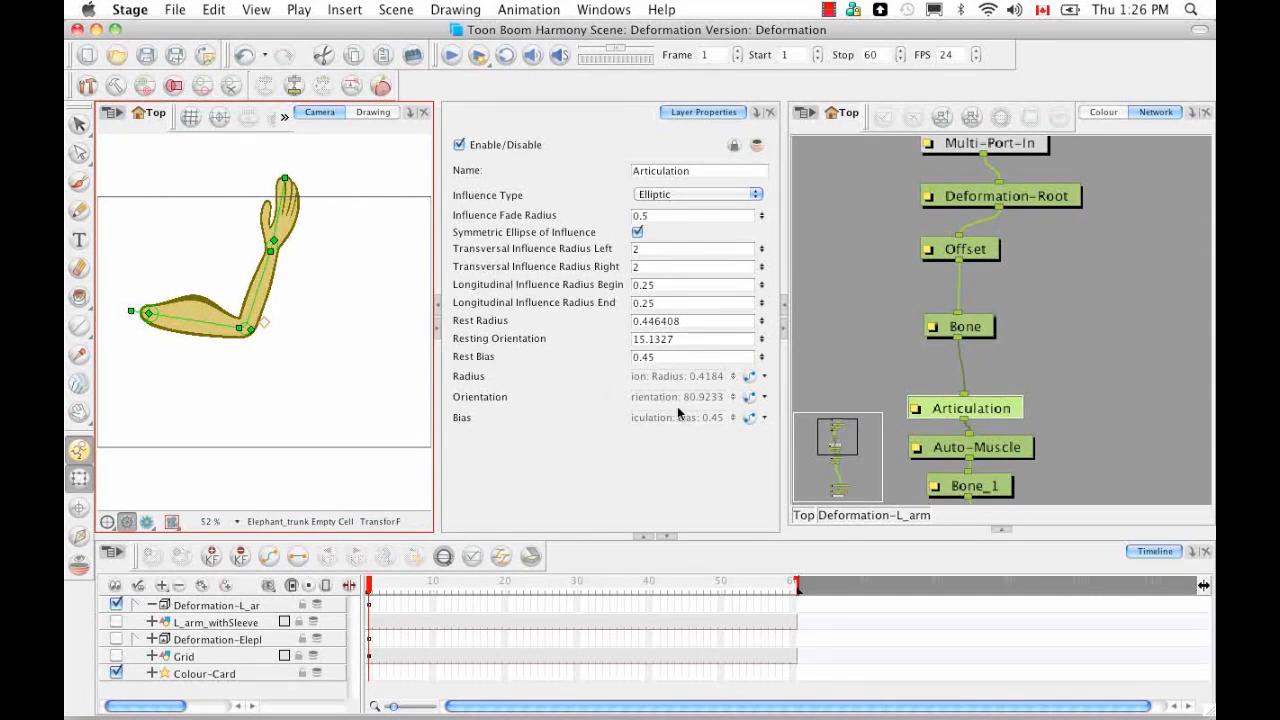
left_click(988, 455)
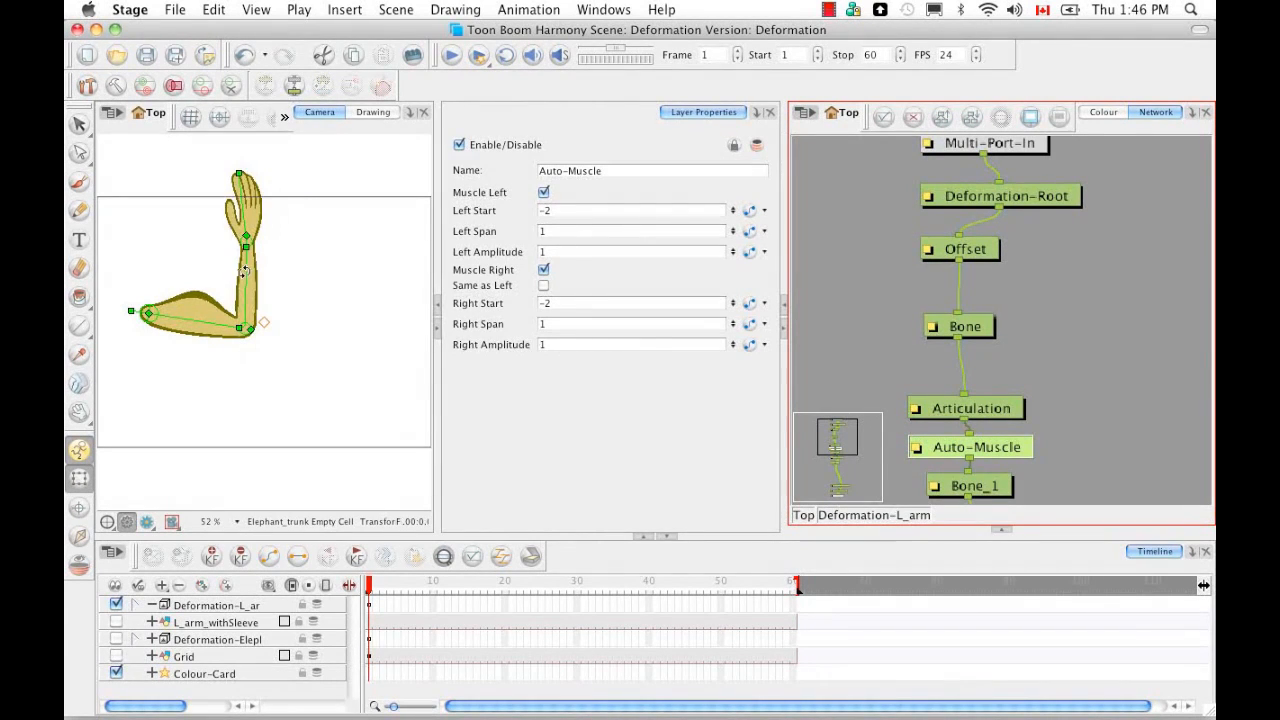
mouse_move(244, 272)
left_mouse_down()
mouse_move(278, 286)
mouse_move(288, 343)
mouse_move(246, 378)
mouse_move(270, 367)
mouse_move(287, 332)
mouse_move(269, 294)
mouse_move(240, 287)
left_mouse_up()
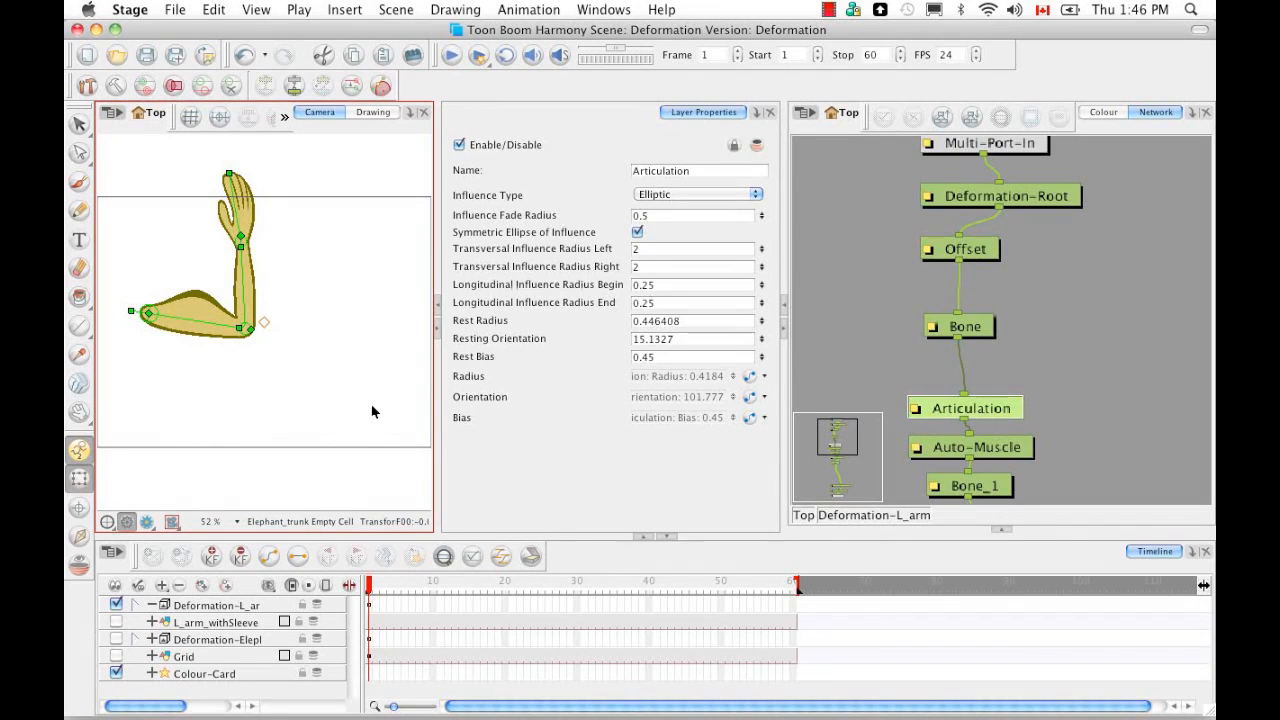
Step: Test the Auto-Muscle with Muscle Right and Same as Left enabled, open the forearm slightly, and turn Same as Left back off
left_click(917, 445)
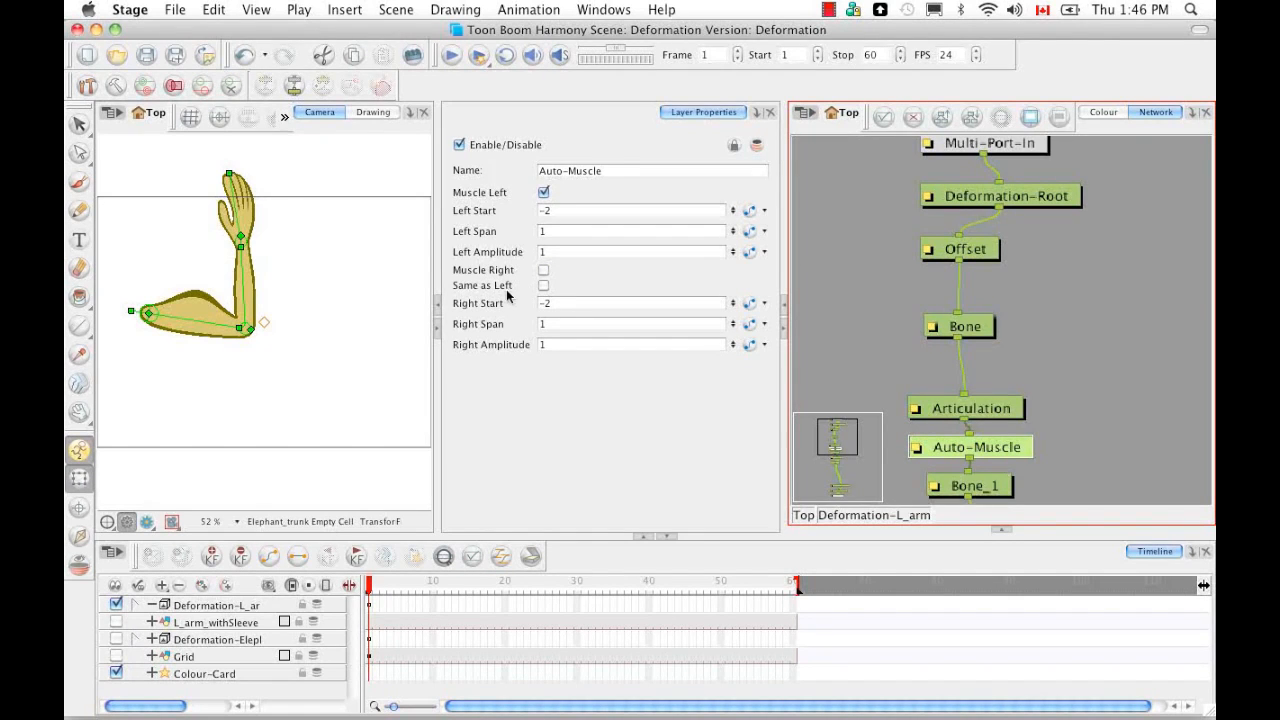
left_click(543, 285)
left_click(543, 272)
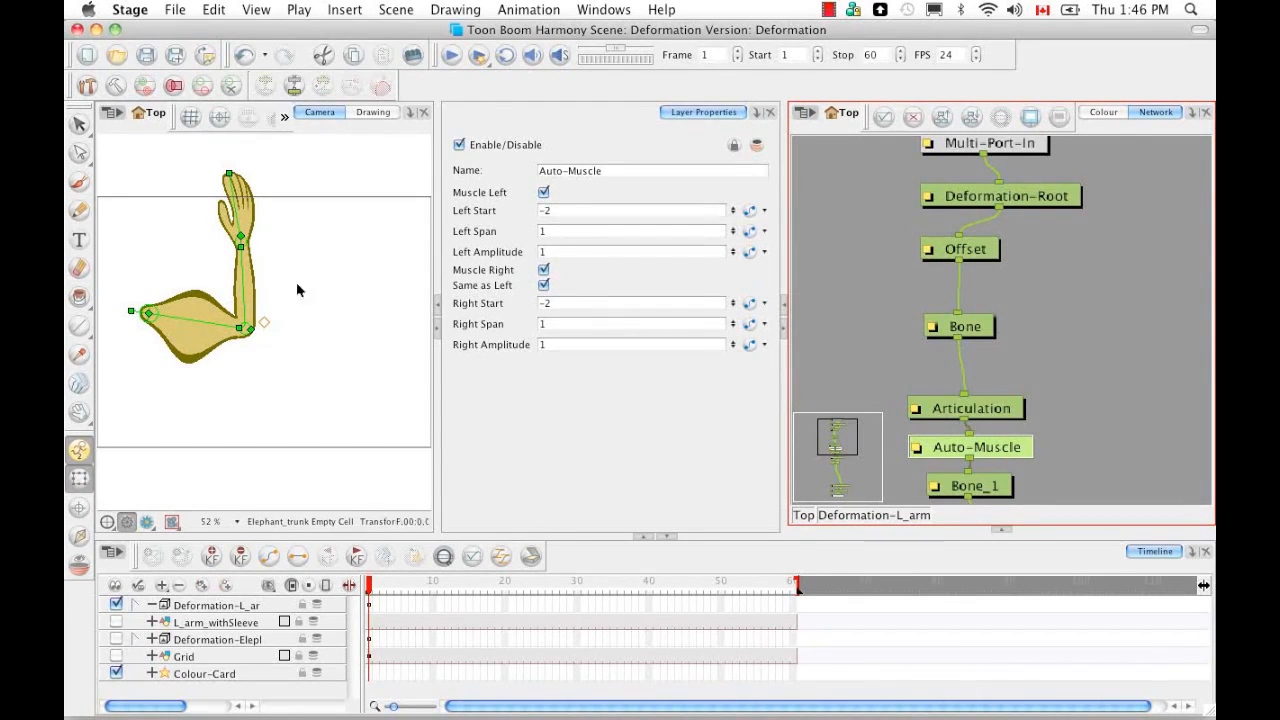
left_click_drag(242, 268, 253, 296)
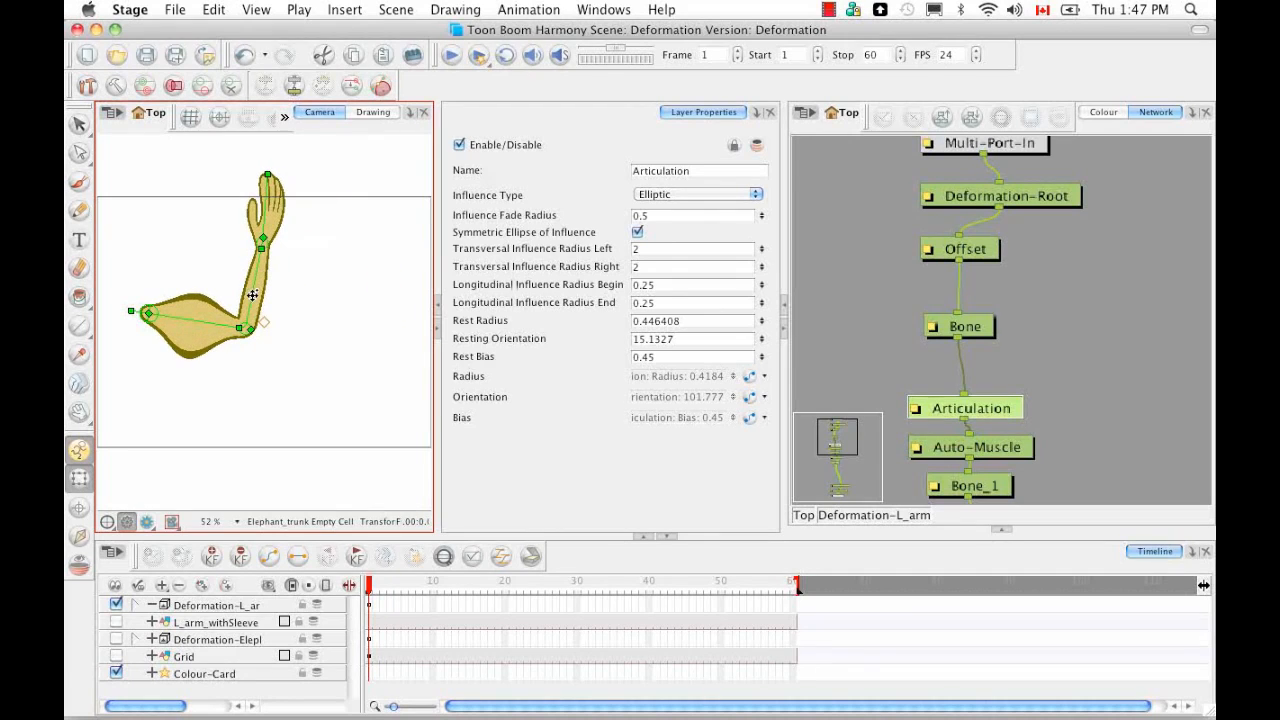
left_click(997, 452)
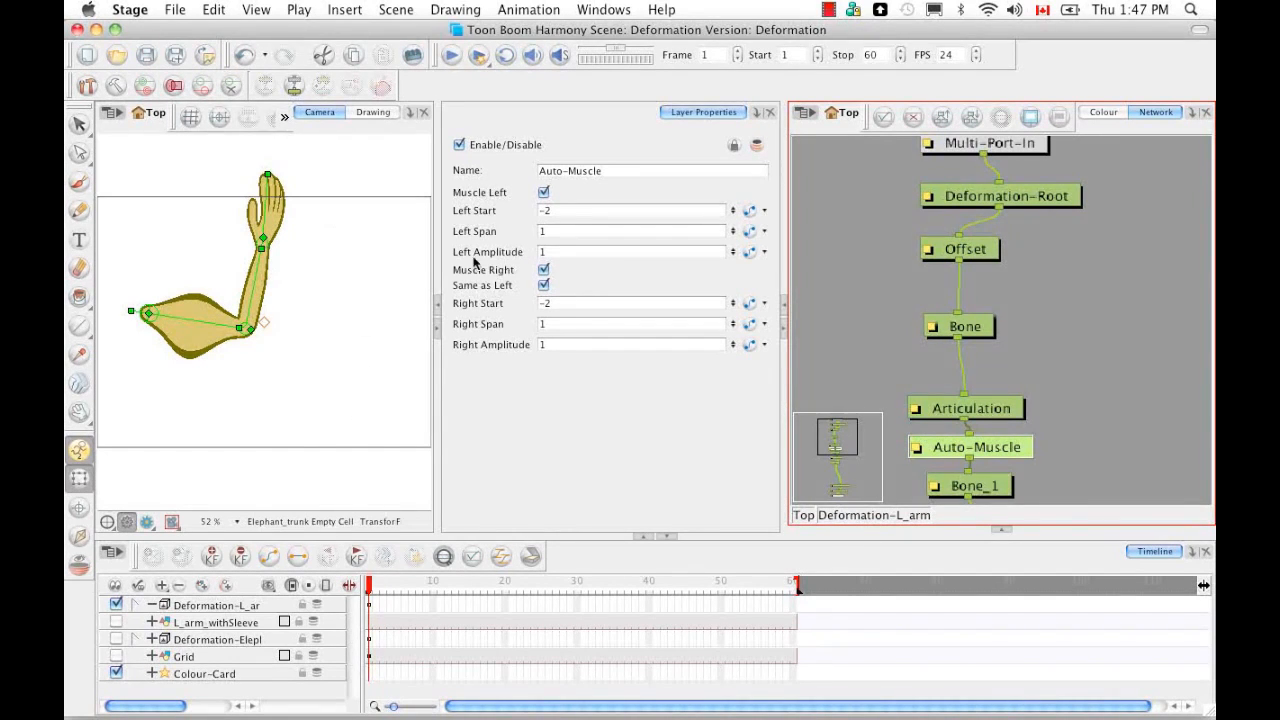
left_click(544, 287)
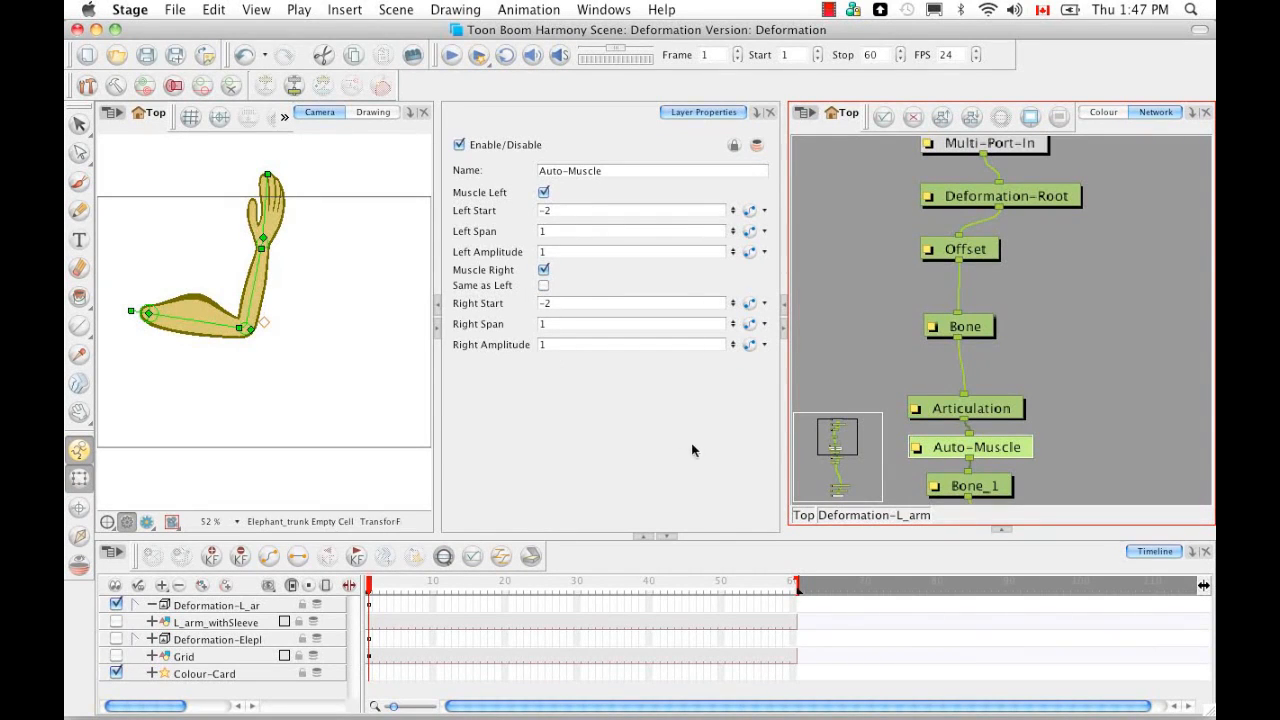
Step: Locate the Deformation-Composite module at the end of the L_arm network and open its layer properties
left_click(1005, 532)
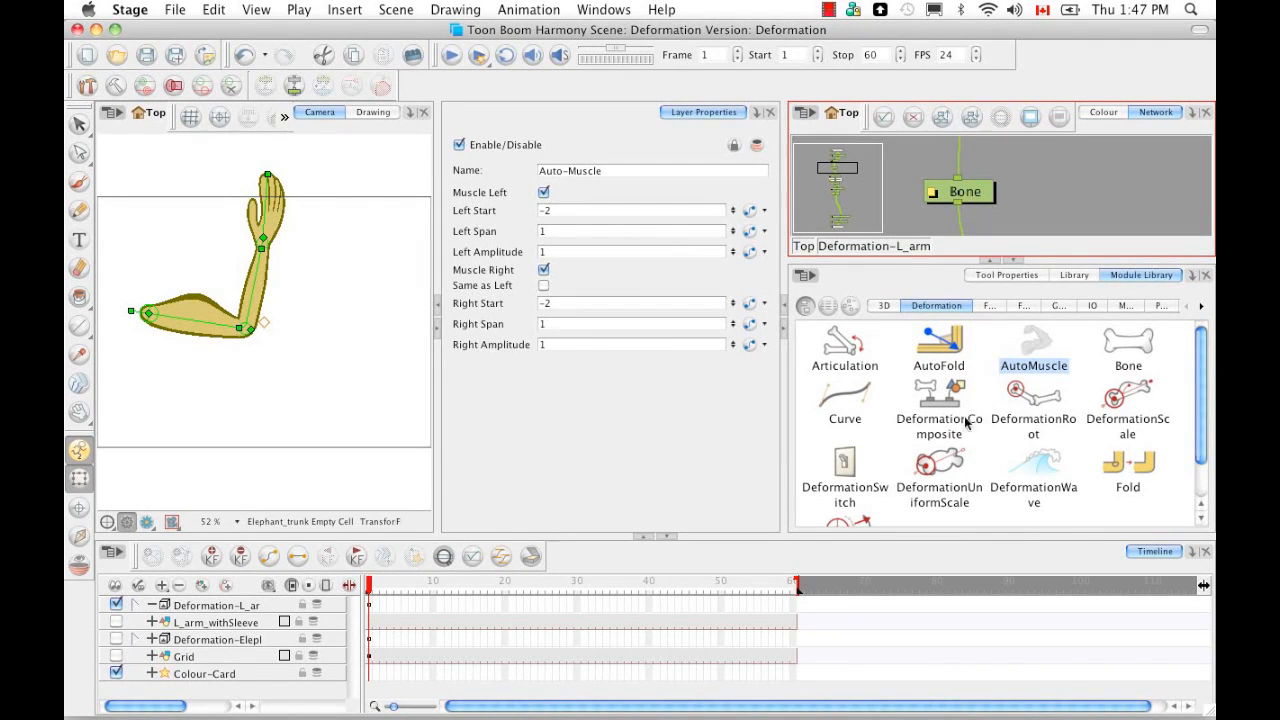
left_click(1038, 214)
scroll(1045, 220, "down", 5)
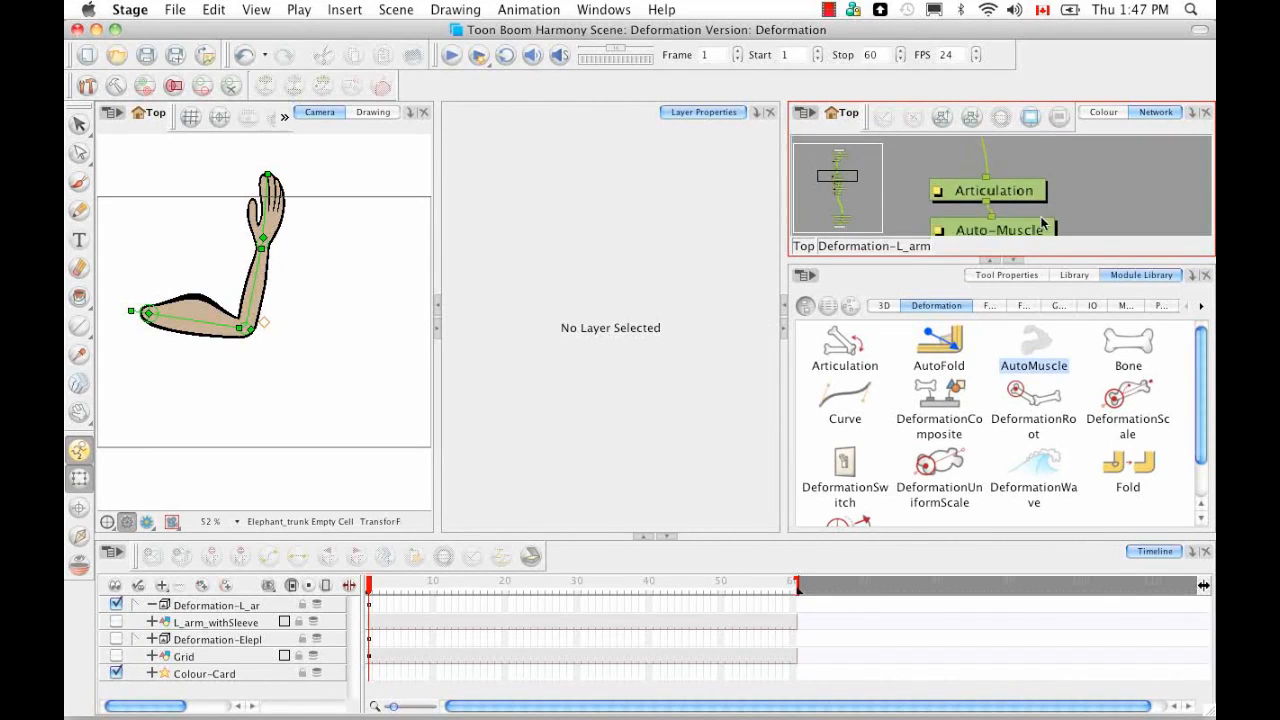
scroll(1050, 215, "down", 10)
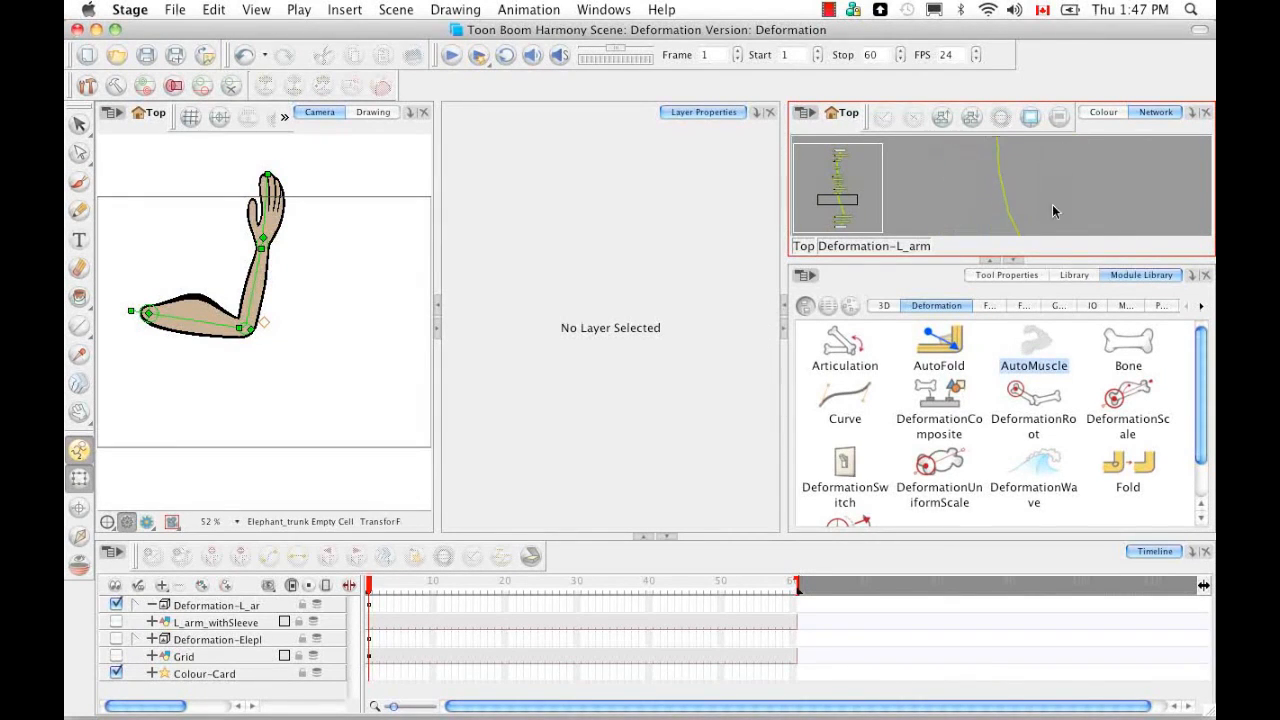
scroll(1051, 210, "down", 8)
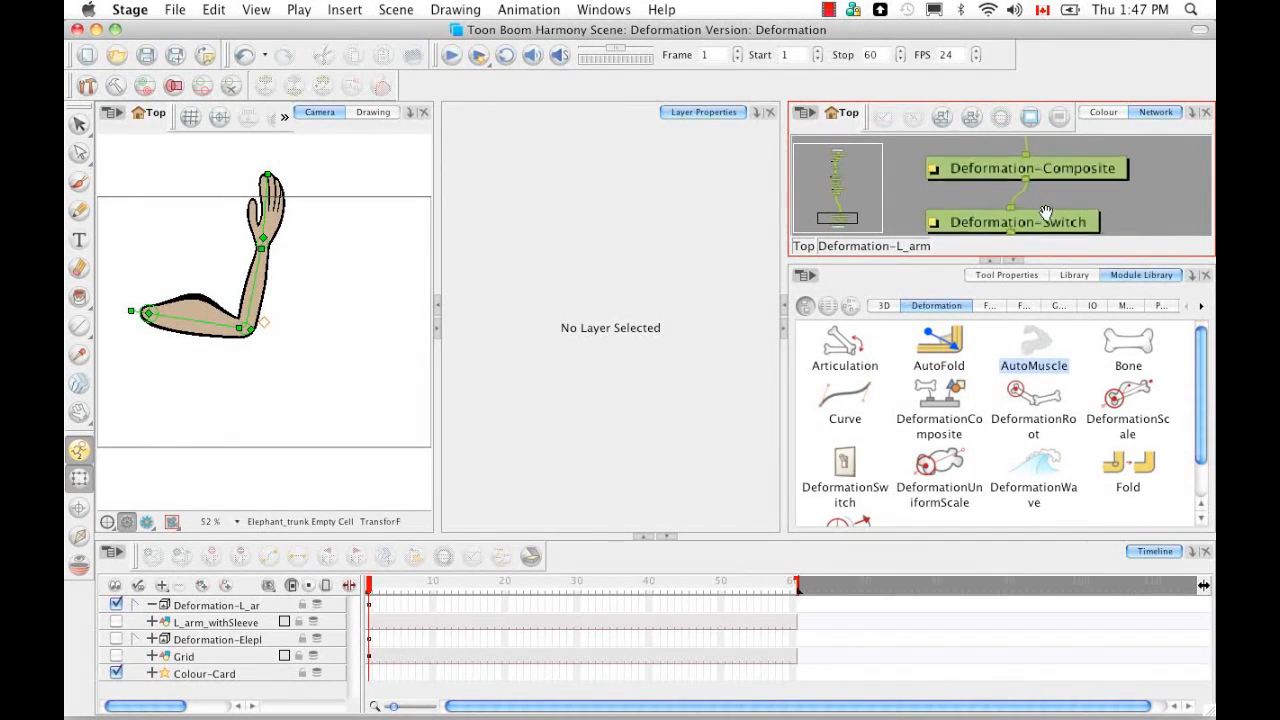
left_click_drag(1043, 216, 1041, 222)
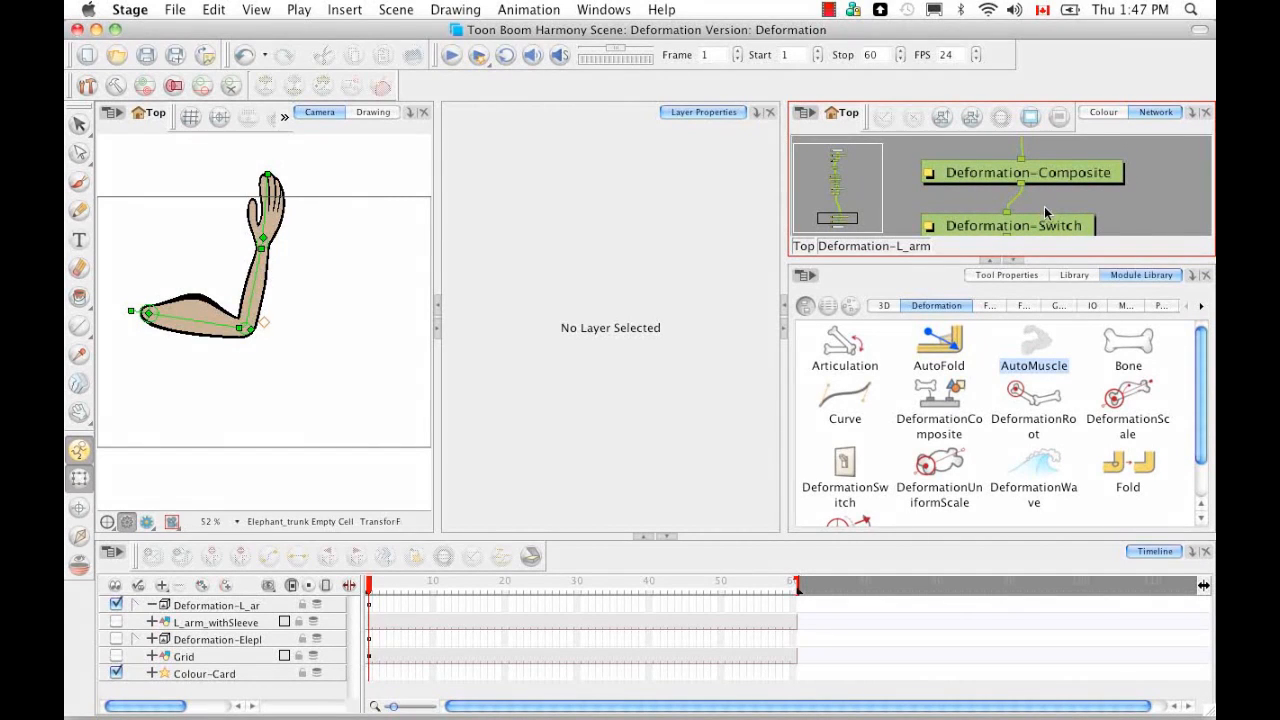
left_click(1014, 261)
left_click(1043, 310)
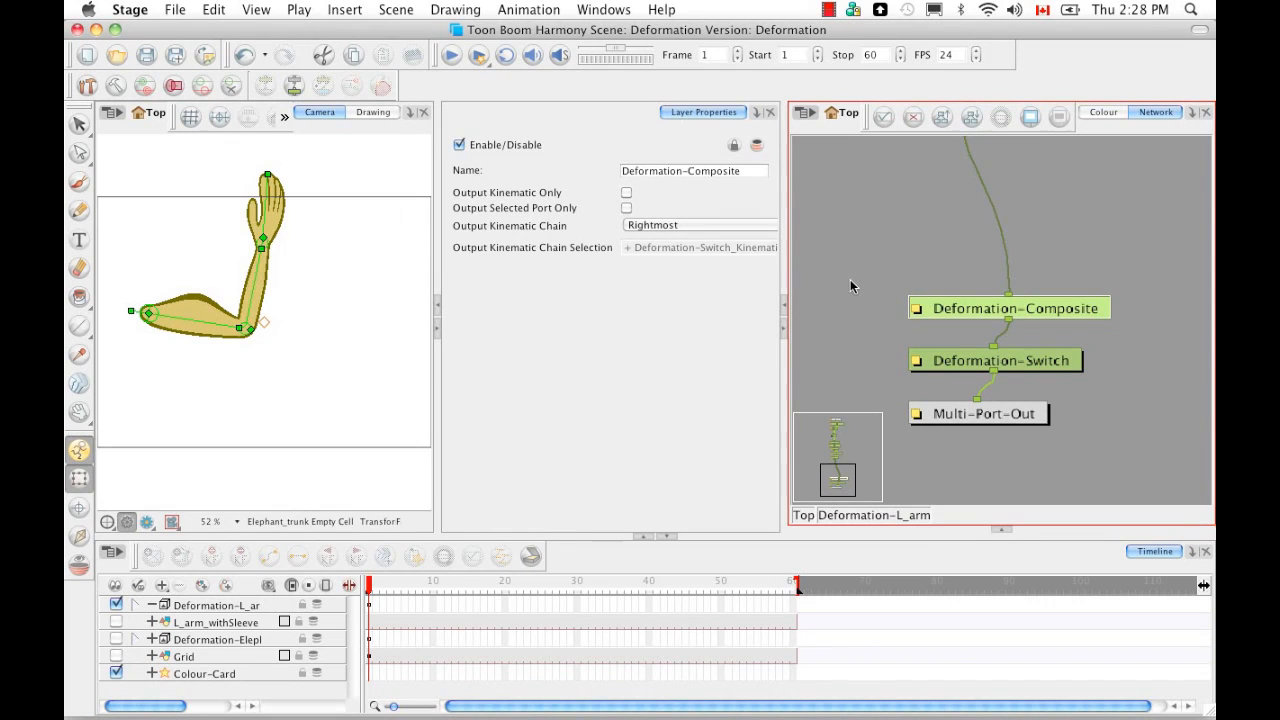
left_click(916, 310)
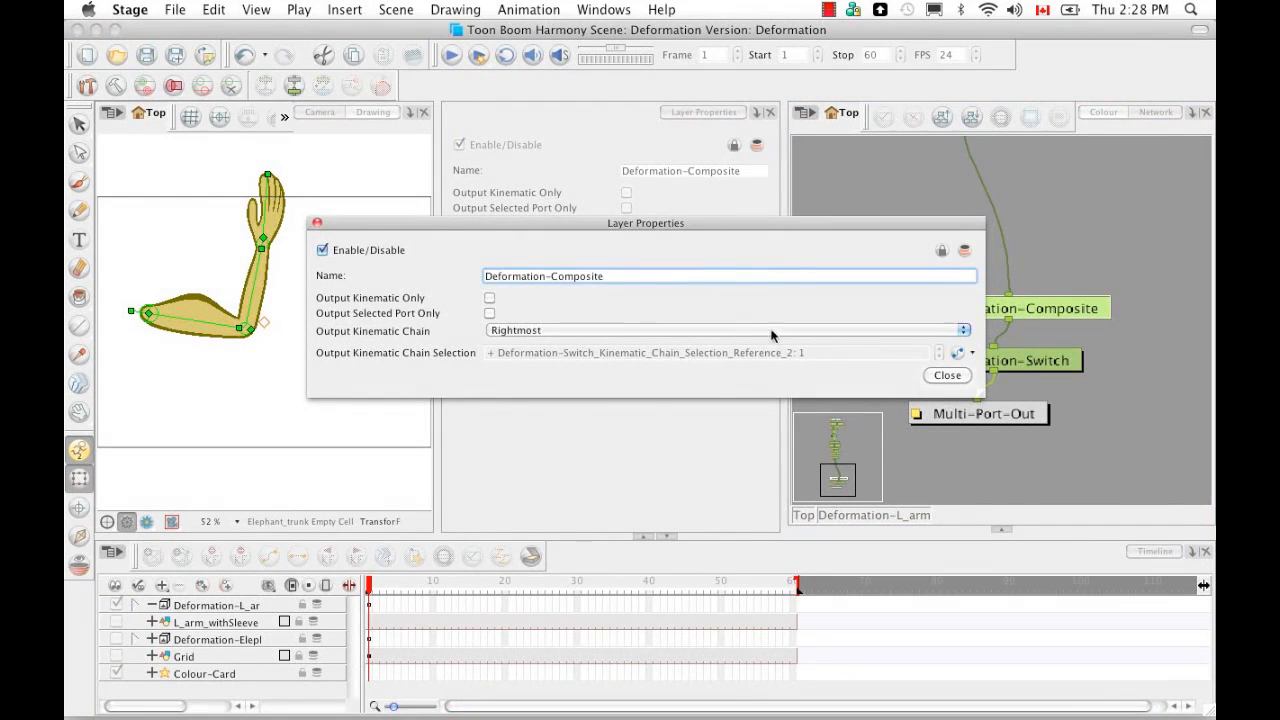
left_click_drag(798, 229, 717, 231)
left_click_drag(714, 226, 712, 226)
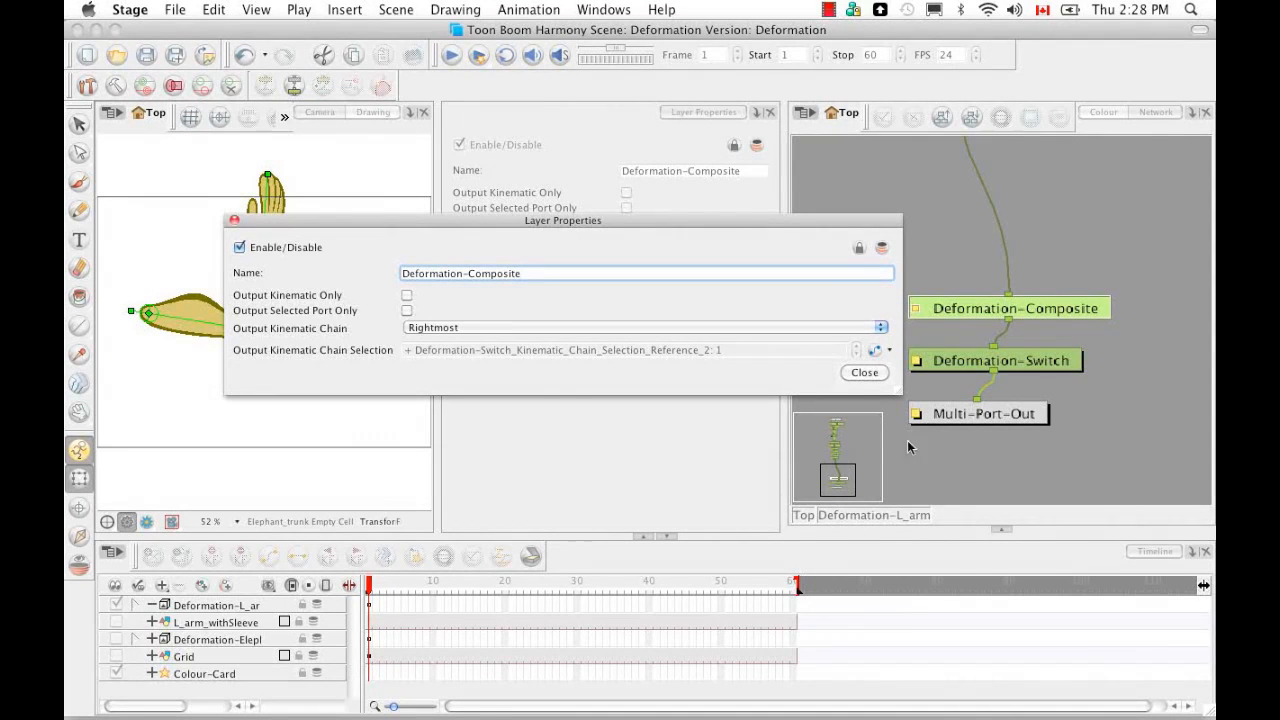
Step: Try Output Kinematic Only on the Deformation-Composite and turn it back off
left_click(407, 296)
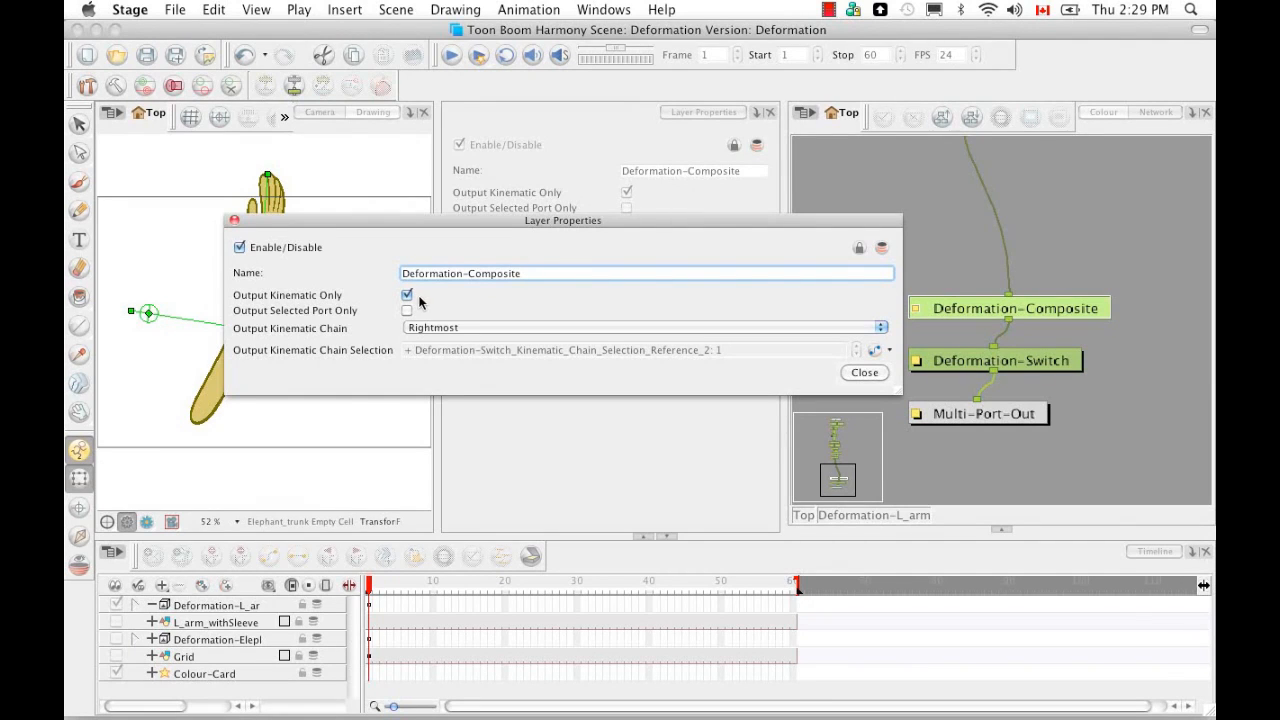
left_click(408, 297)
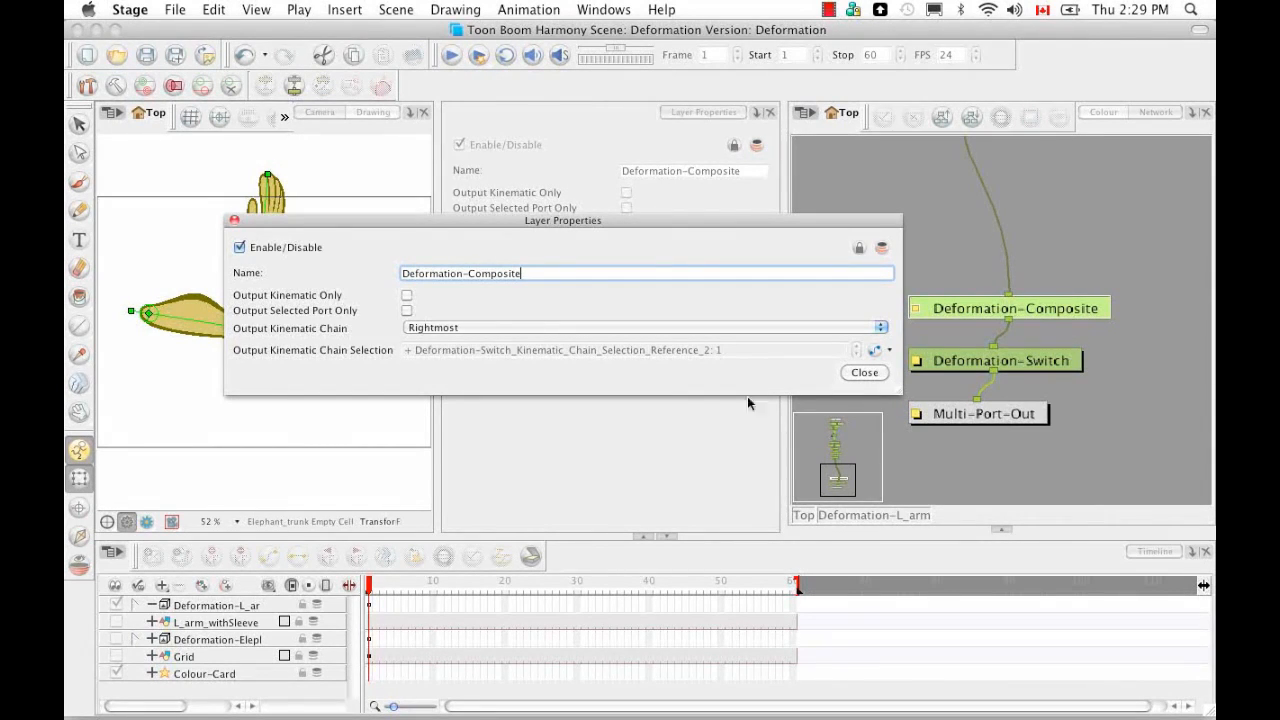
Step: Enable Output Selected Port Only on the Deformation-Composite and set its Output Kinematic Chain to Select
left_click(406, 311)
left_click(881, 329)
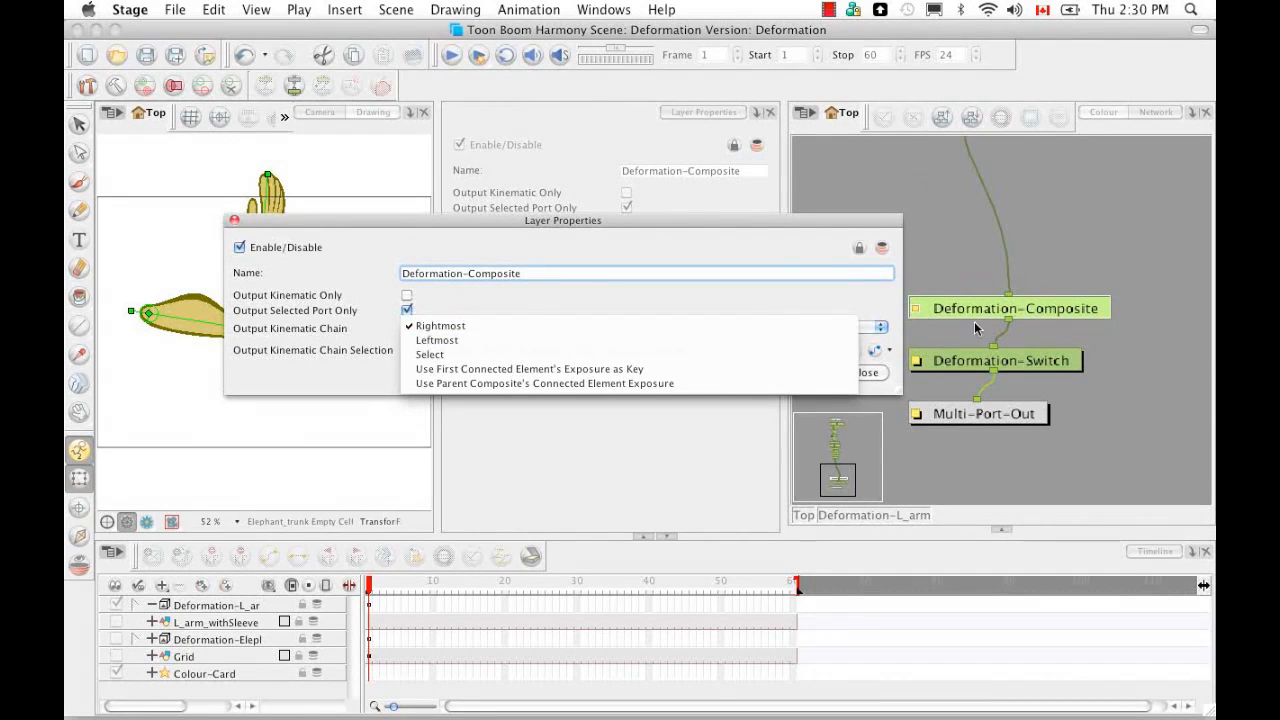
left_click(724, 353)
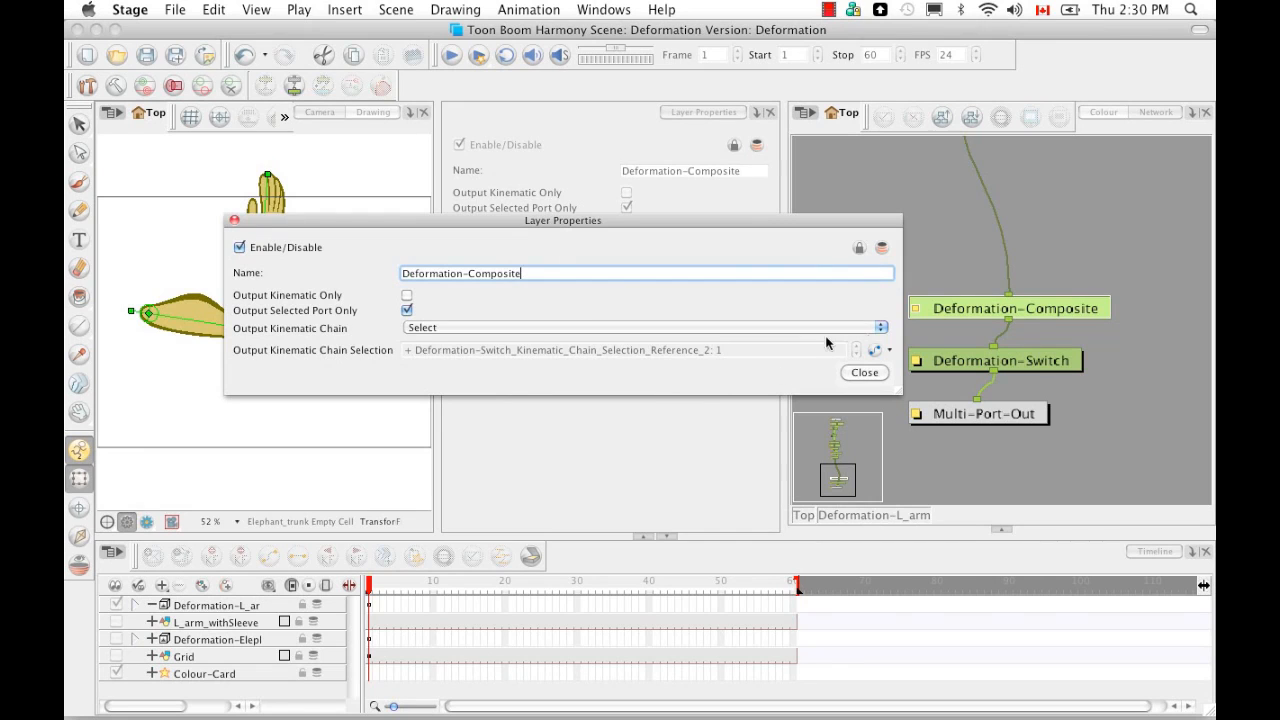
Step: Try Use First Connected Element's Exposure as Key, and Use Parent Composite's Connected Element Exposure, as the Deformation-Composite's Output Kinematic Chain
left_click(881, 327)
left_click(809, 345)
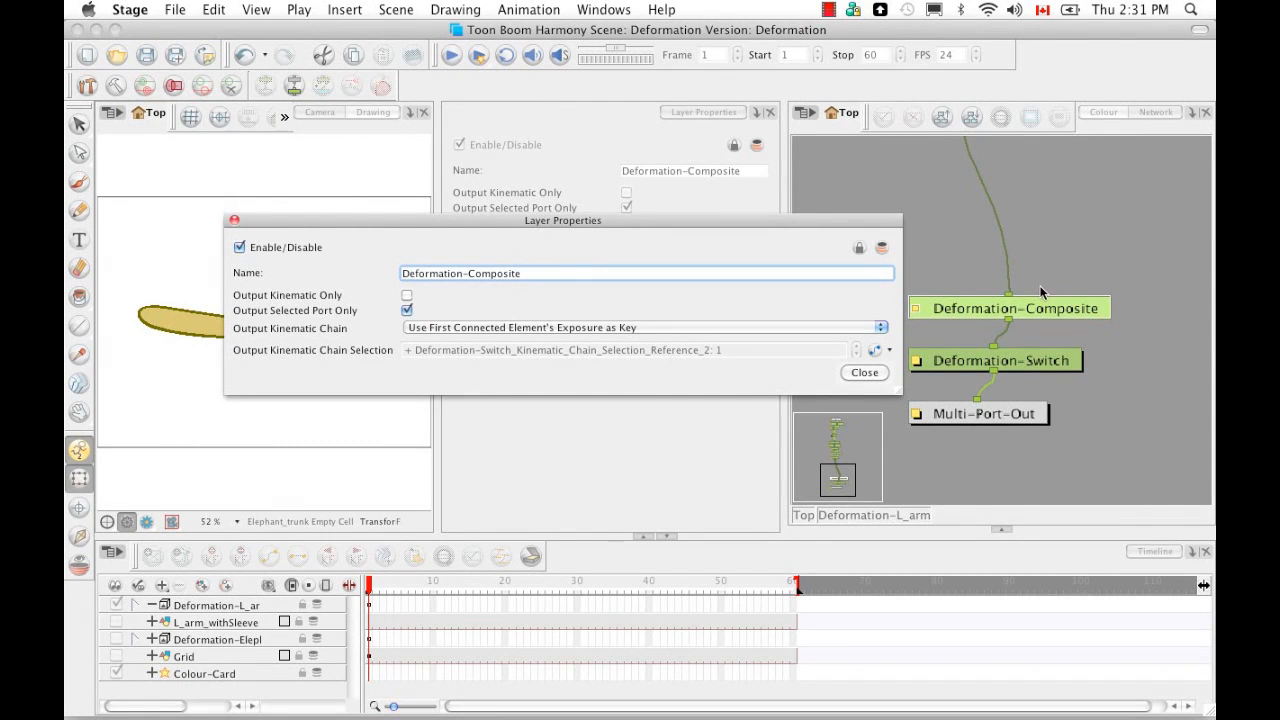
left_click(881, 328)
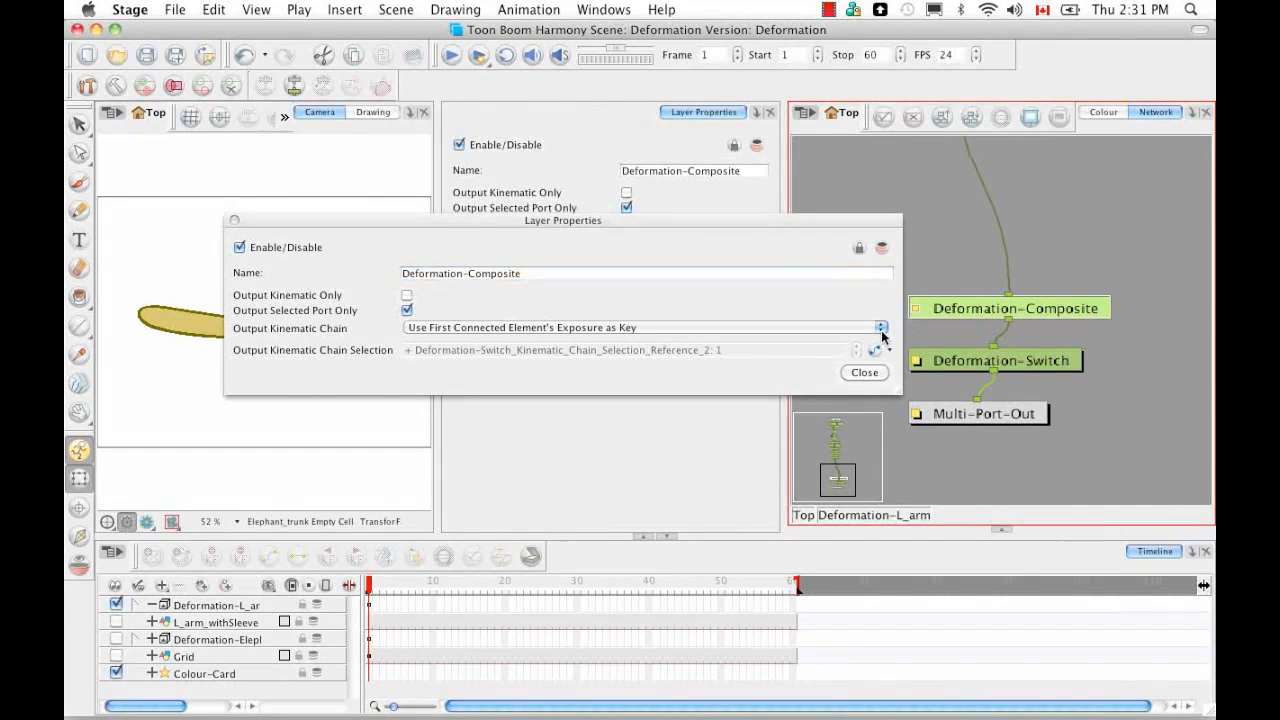
left_click(881, 330)
left_click(852, 345)
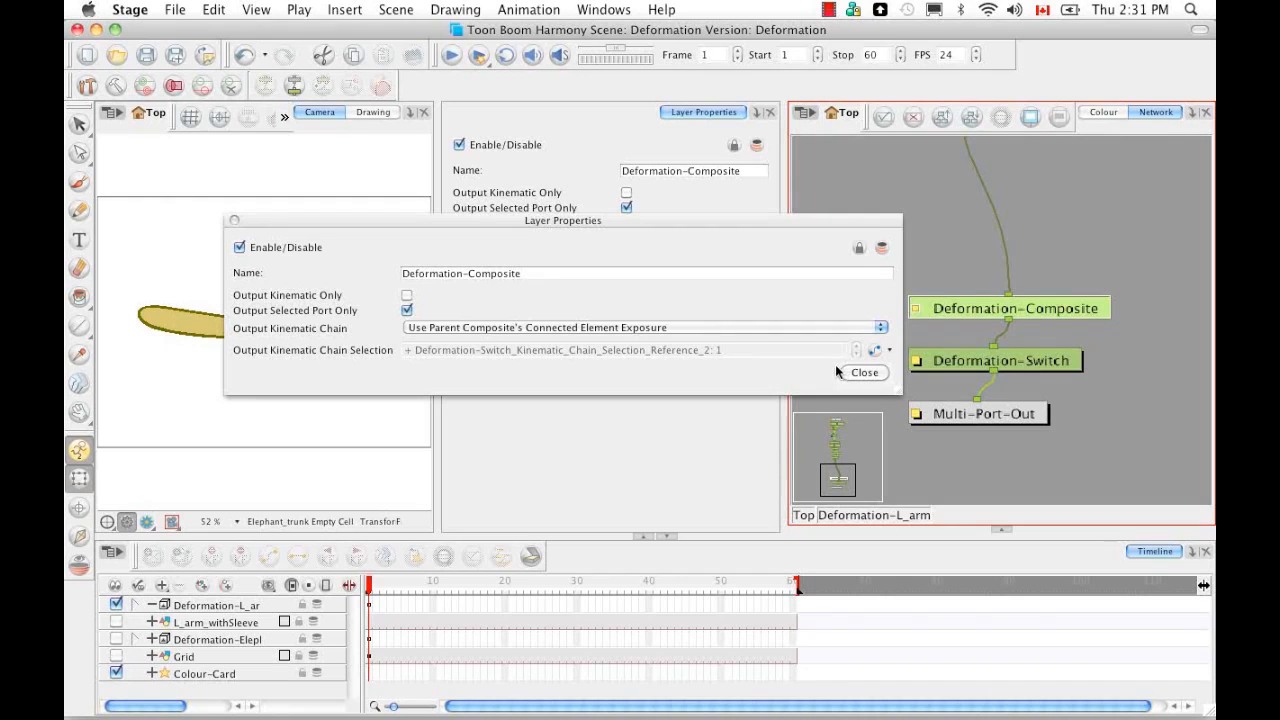
Step: Leave both output-only options off on the Deformation-Composite, reset its Output Kinematic Chain to Rightmost, and close its properties
left_click(407, 310)
left_click(407, 295)
left_click(881, 328)
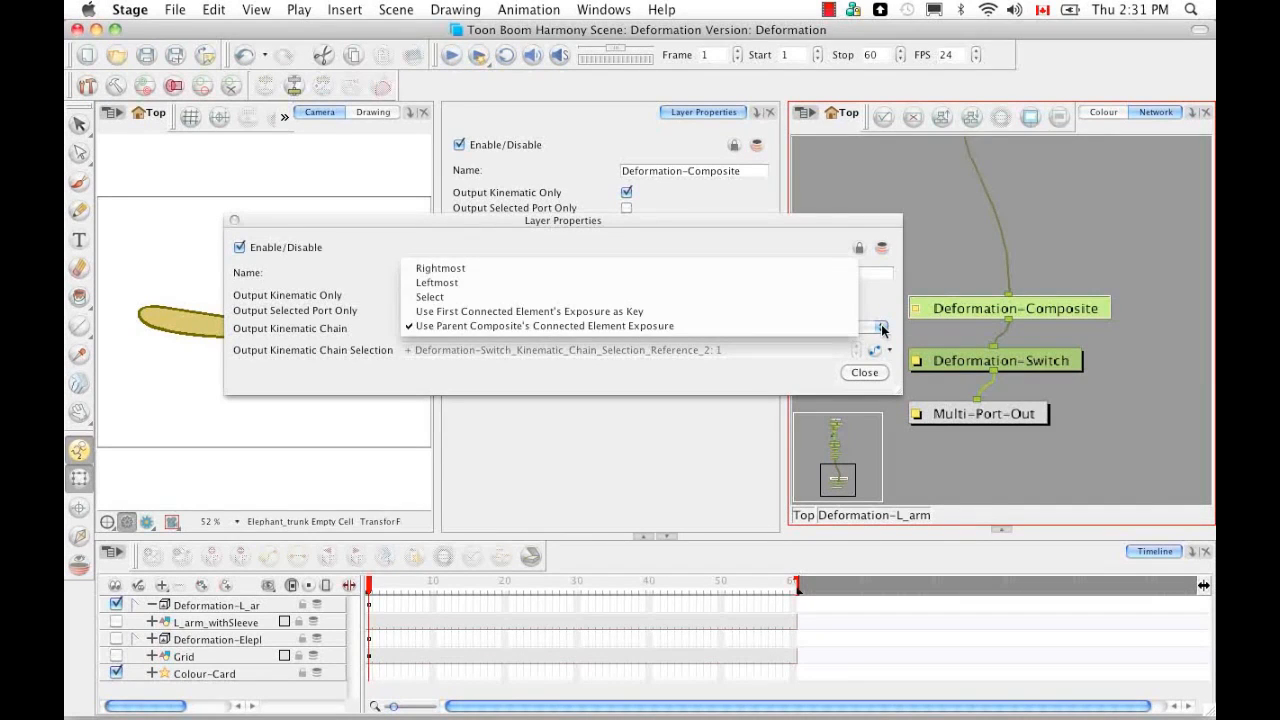
left_click(675, 270)
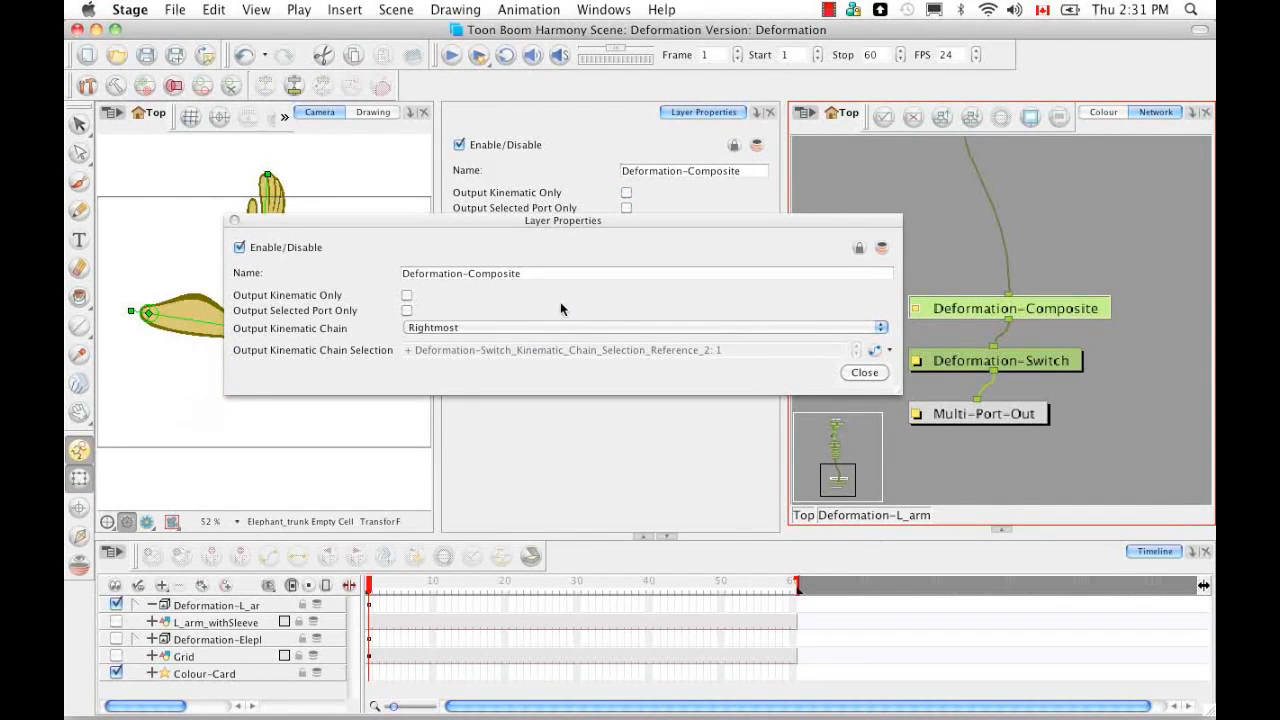
left_click(865, 373)
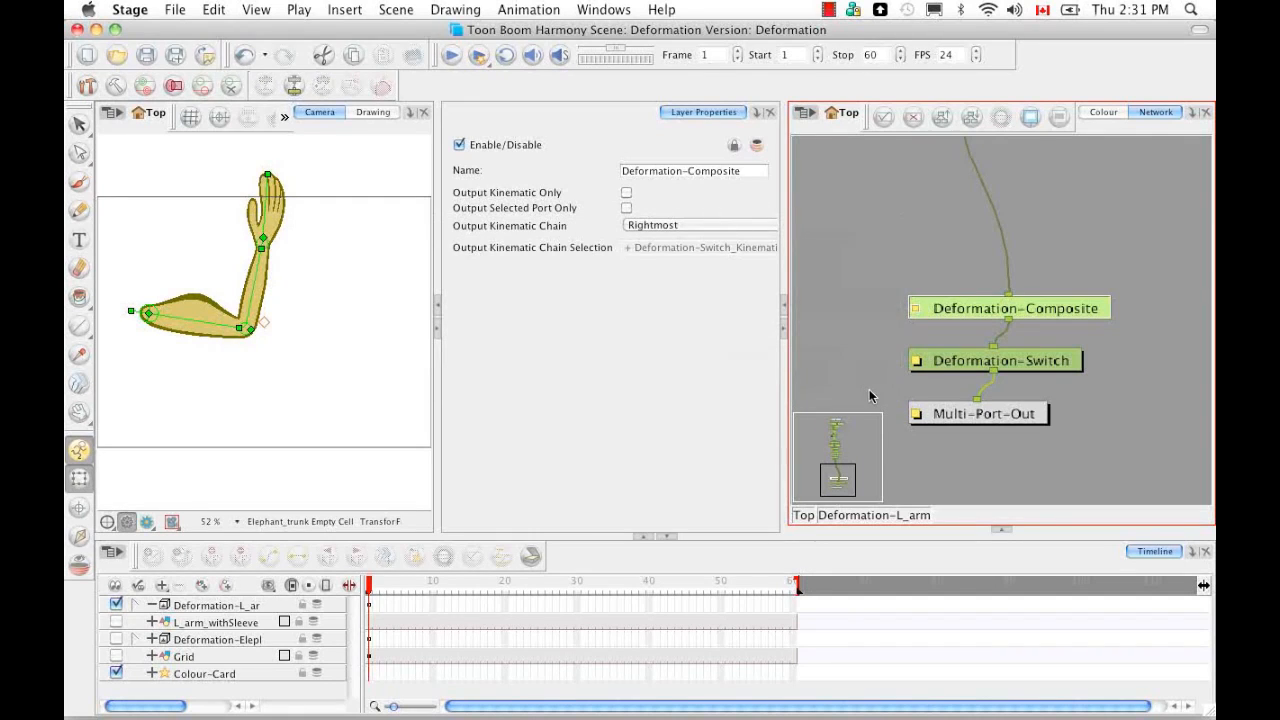
Step: Locate the Deformation-Root in the module library and at the start of the L_arm network, and rotate the arm's Offset to about -6
left_click(1001, 526)
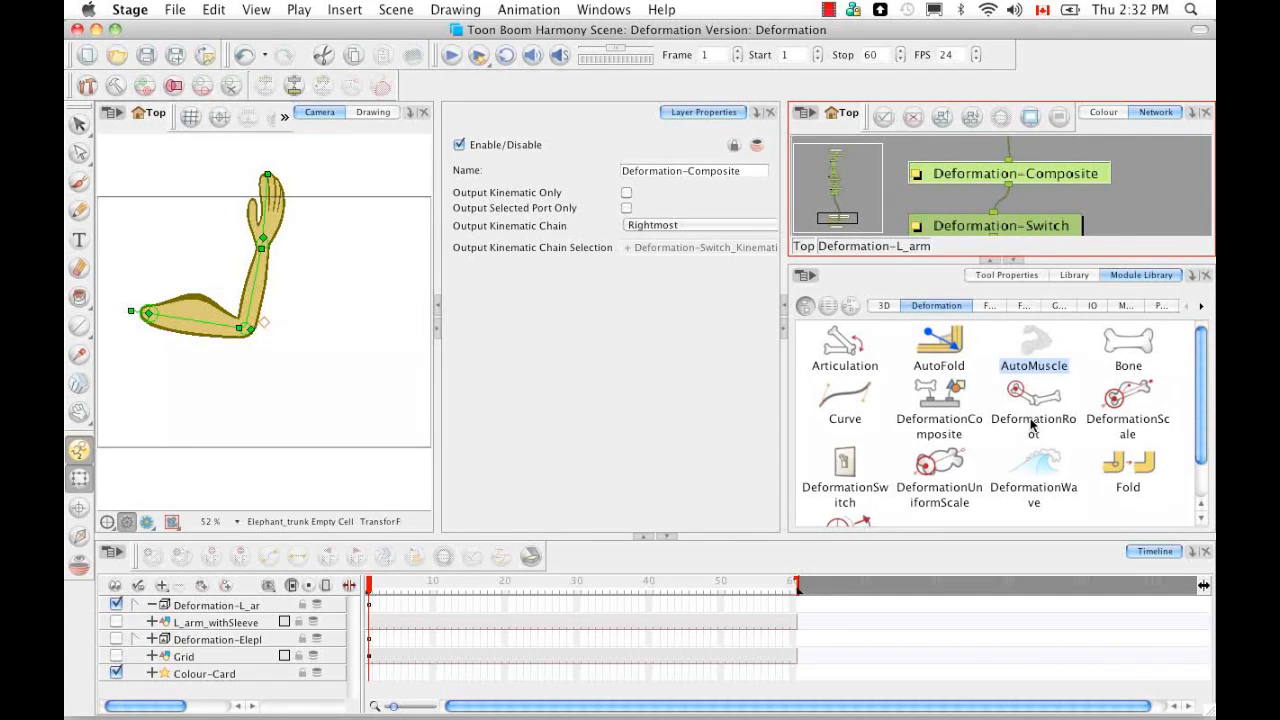
left_click(1015, 261)
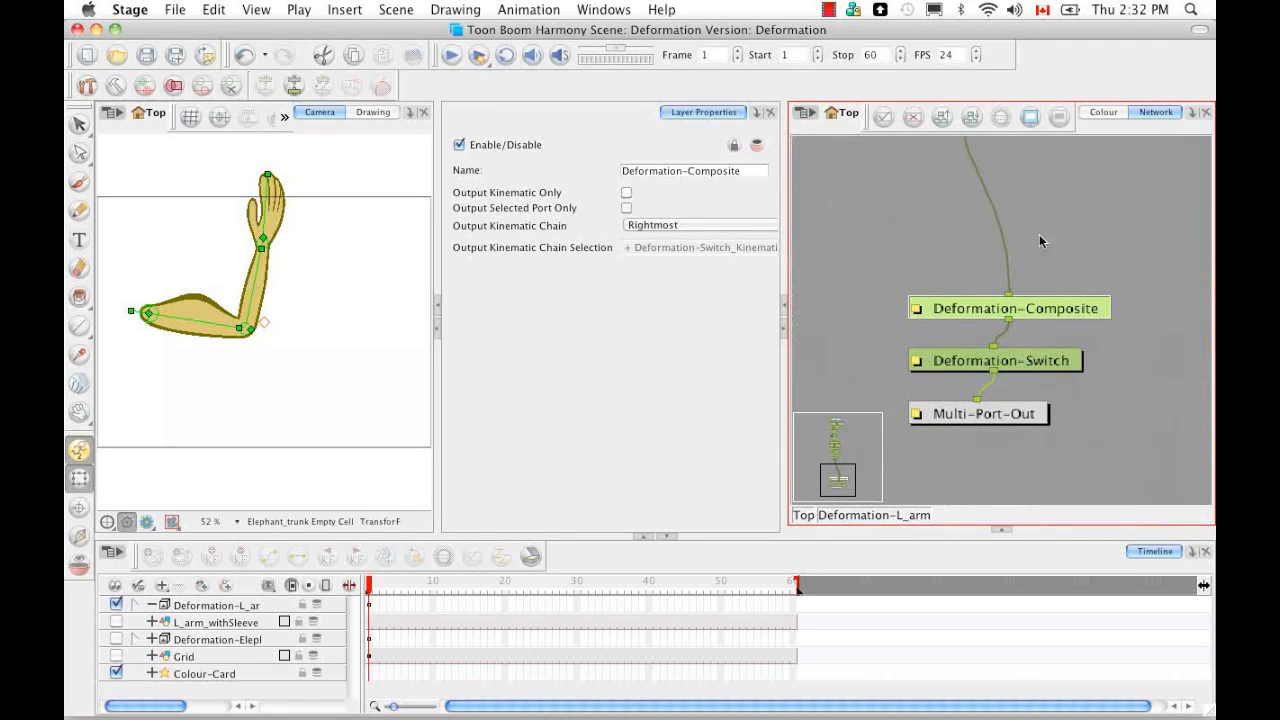
scroll(1034, 224, "up", 15)
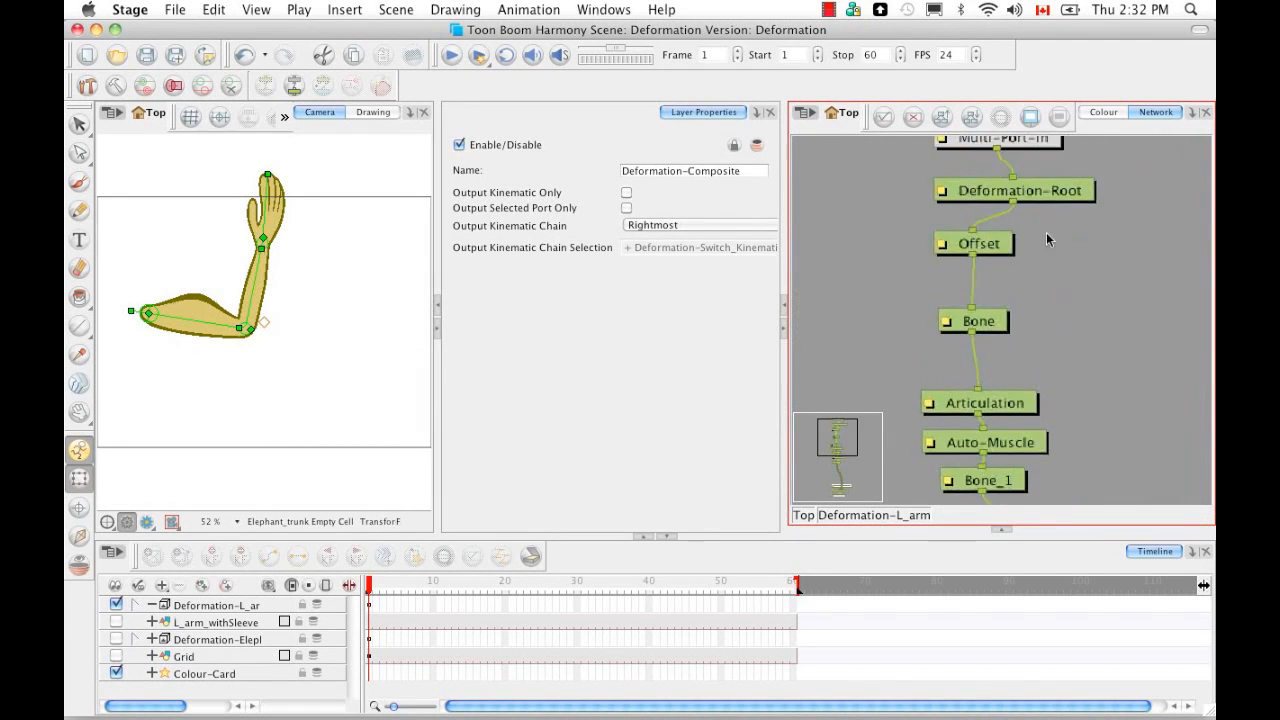
left_click_drag(1044, 310, 1044, 316)
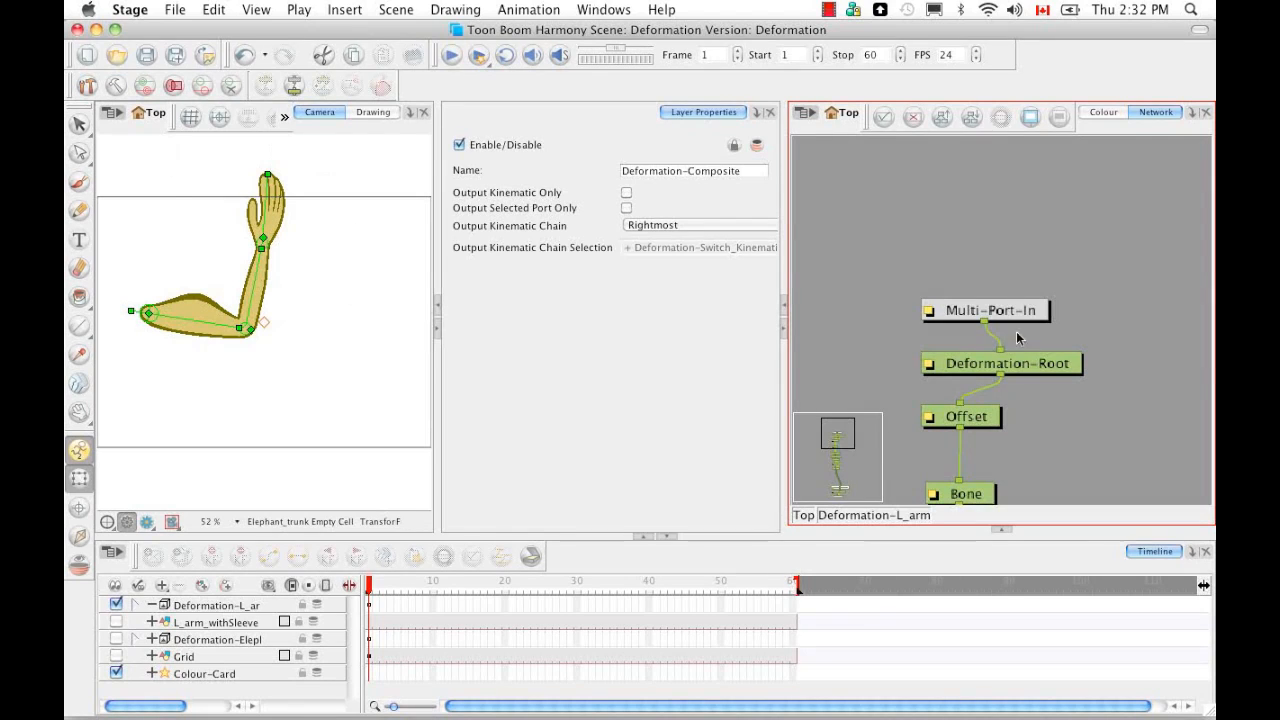
left_click_drag(1033, 428, 1029, 296)
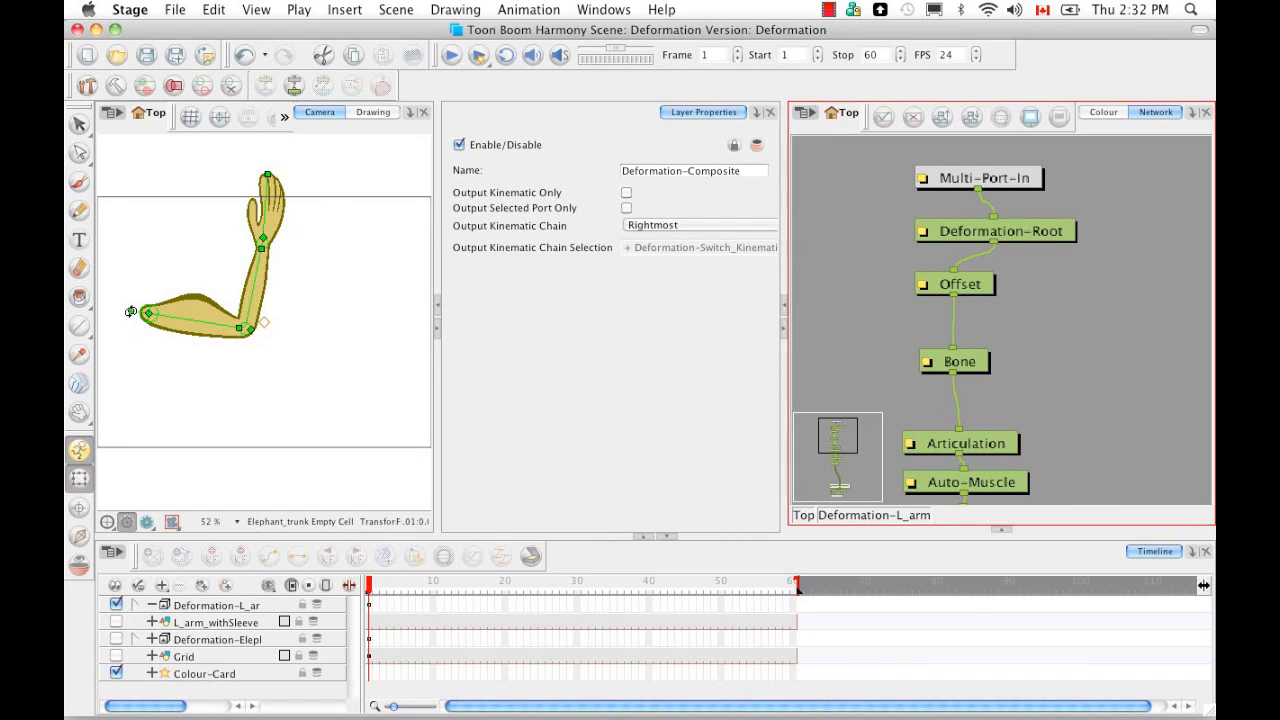
mouse_move(132, 311)
left_mouse_down()
mouse_move(121, 298)
mouse_move(122, 311)
left_mouse_up()
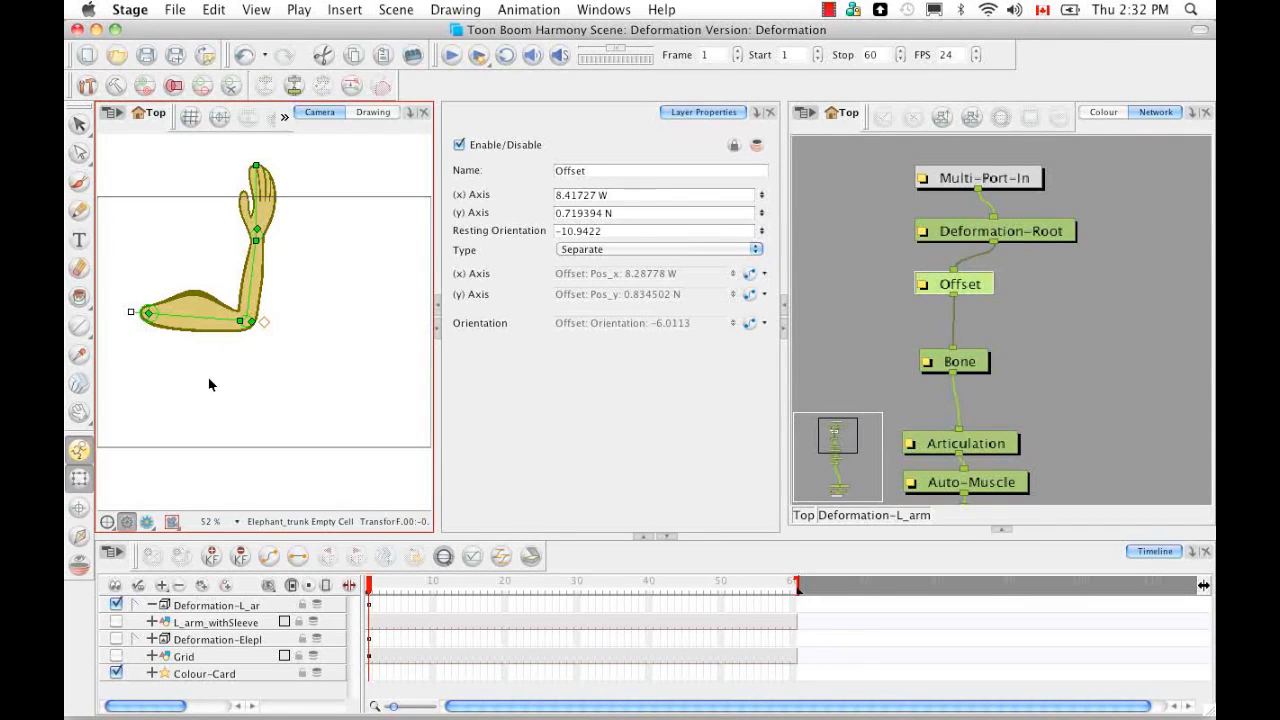
Step: Set the Deformation-Root's Quality to Low and compare the arm's outline close up at the elbow
left_click(1043, 232)
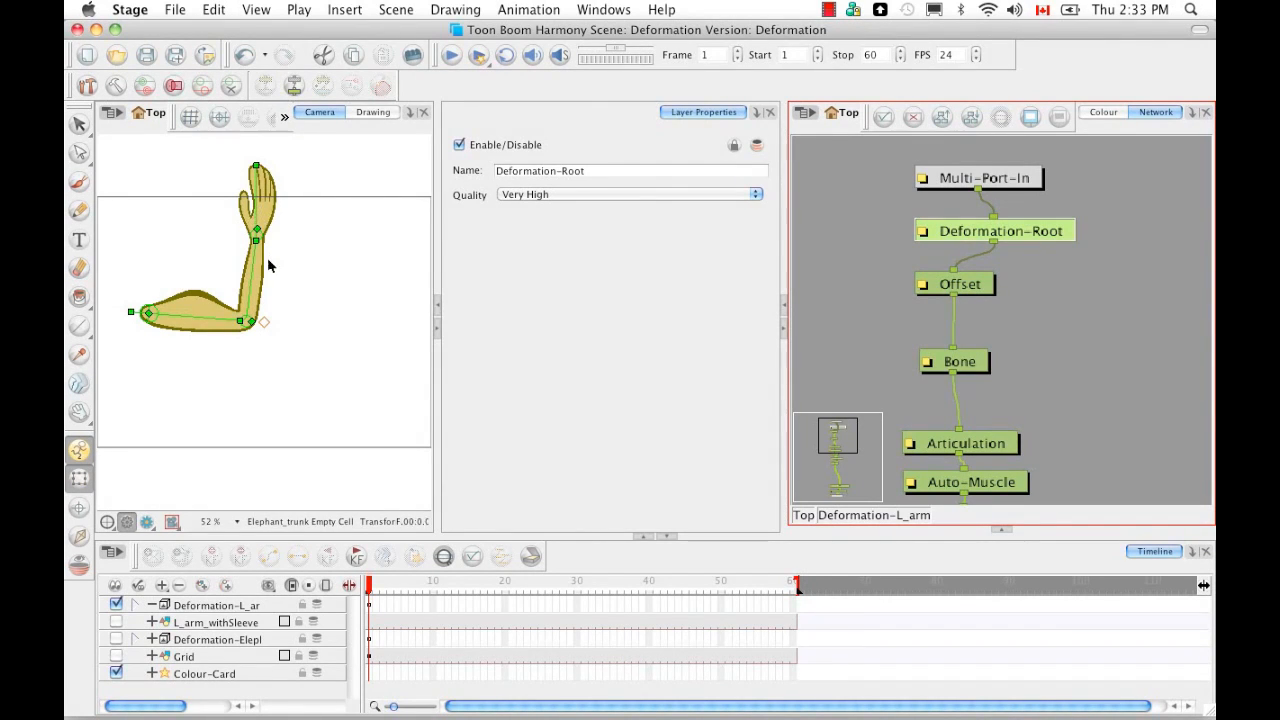
left_click(263, 383)
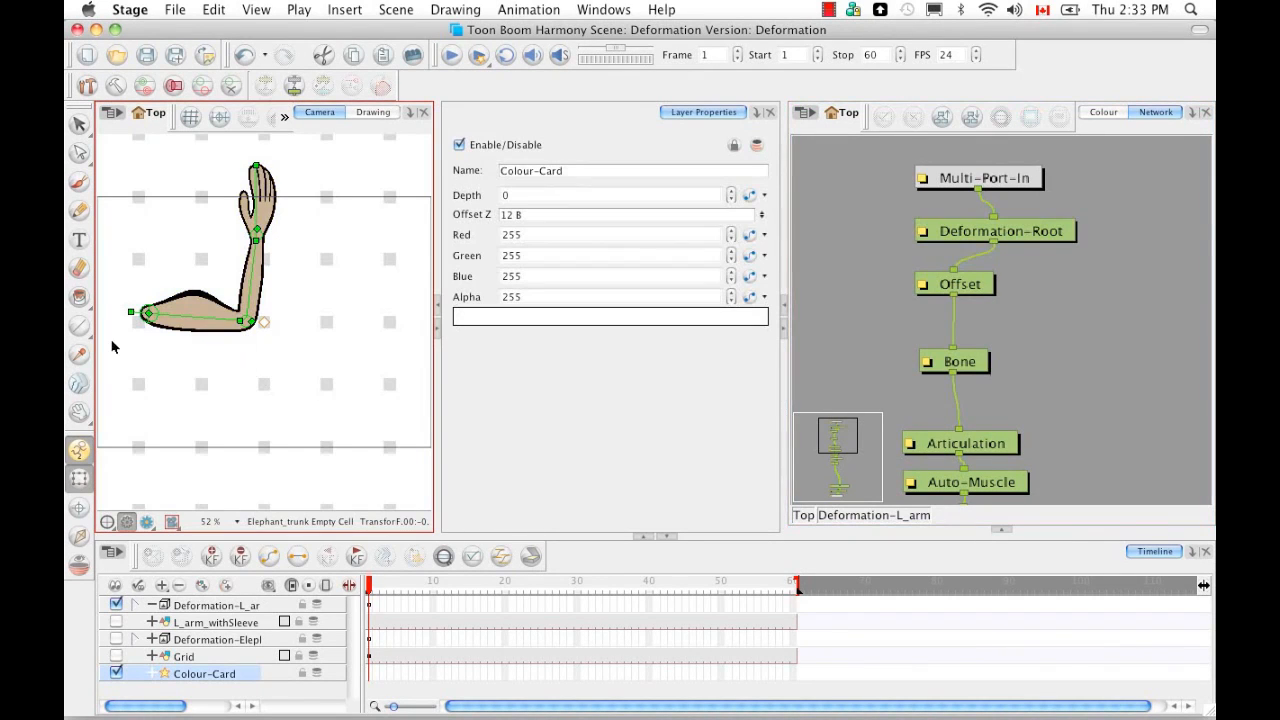
key("2")
key("2")
key("2")
key("2")
key("2")
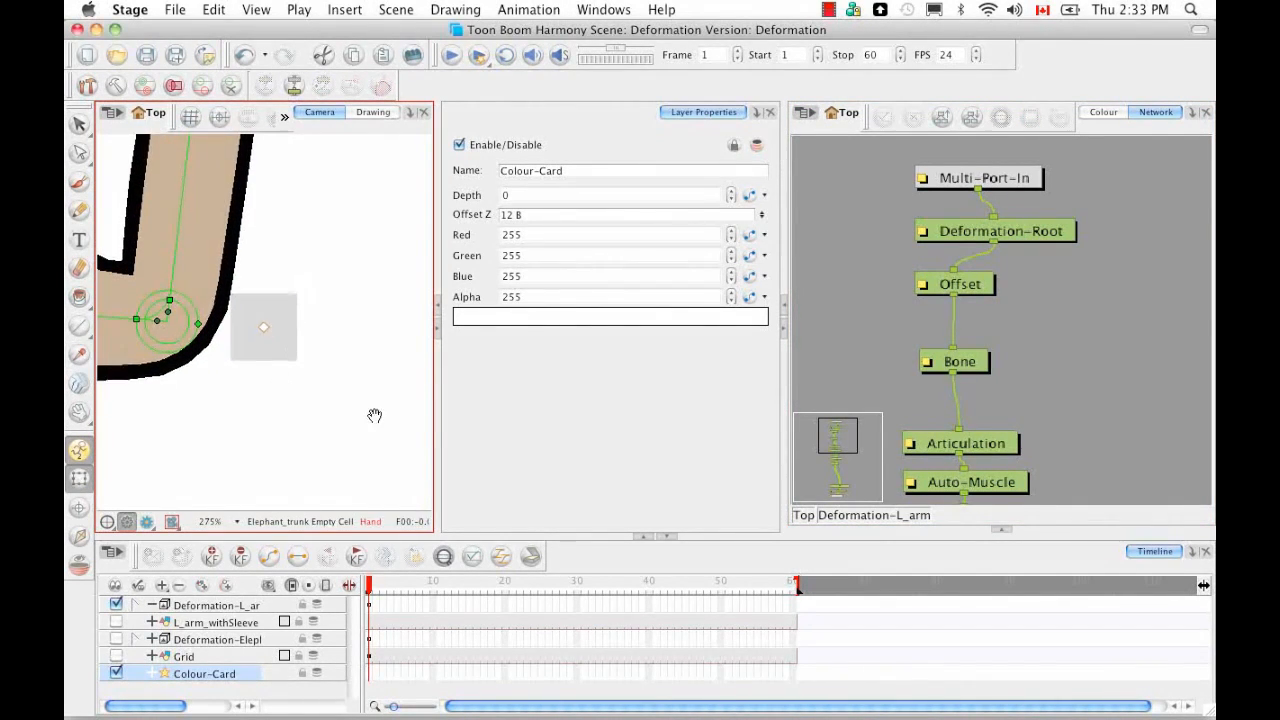
left_click_drag(147, 347, 344, 412)
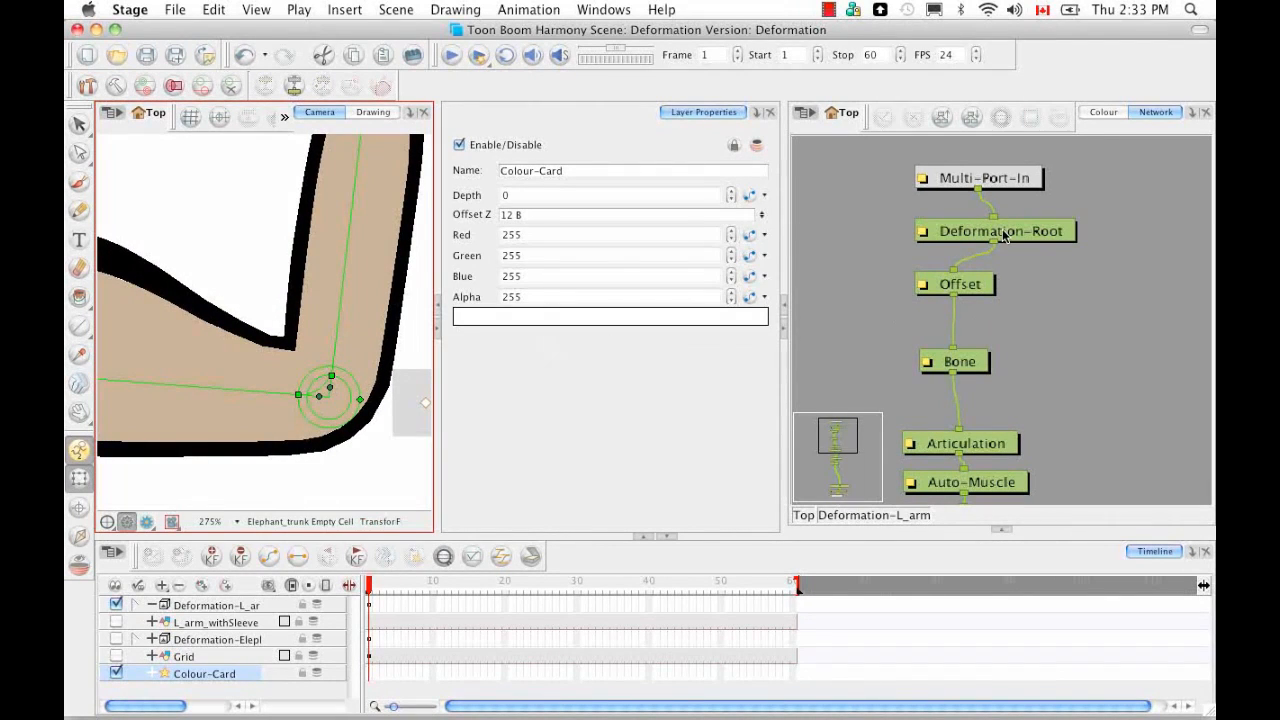
left_click(1003, 234)
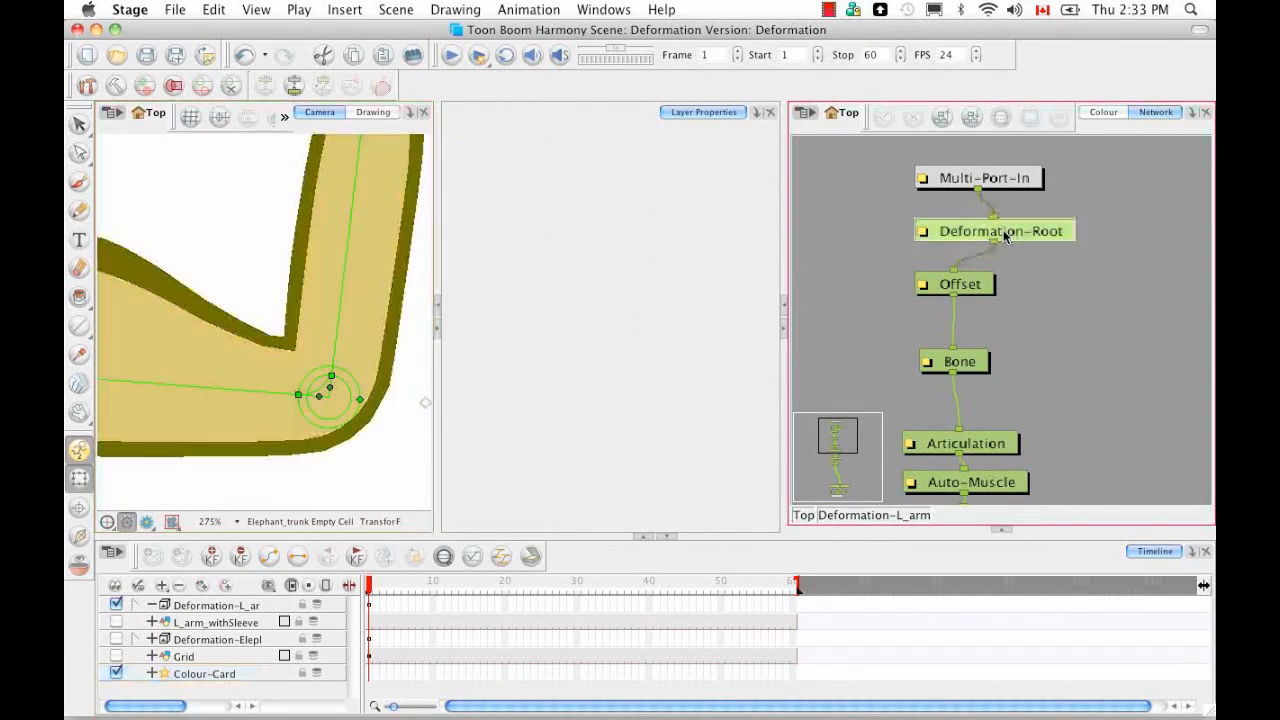
left_click(753, 197)
left_click(700, 149)
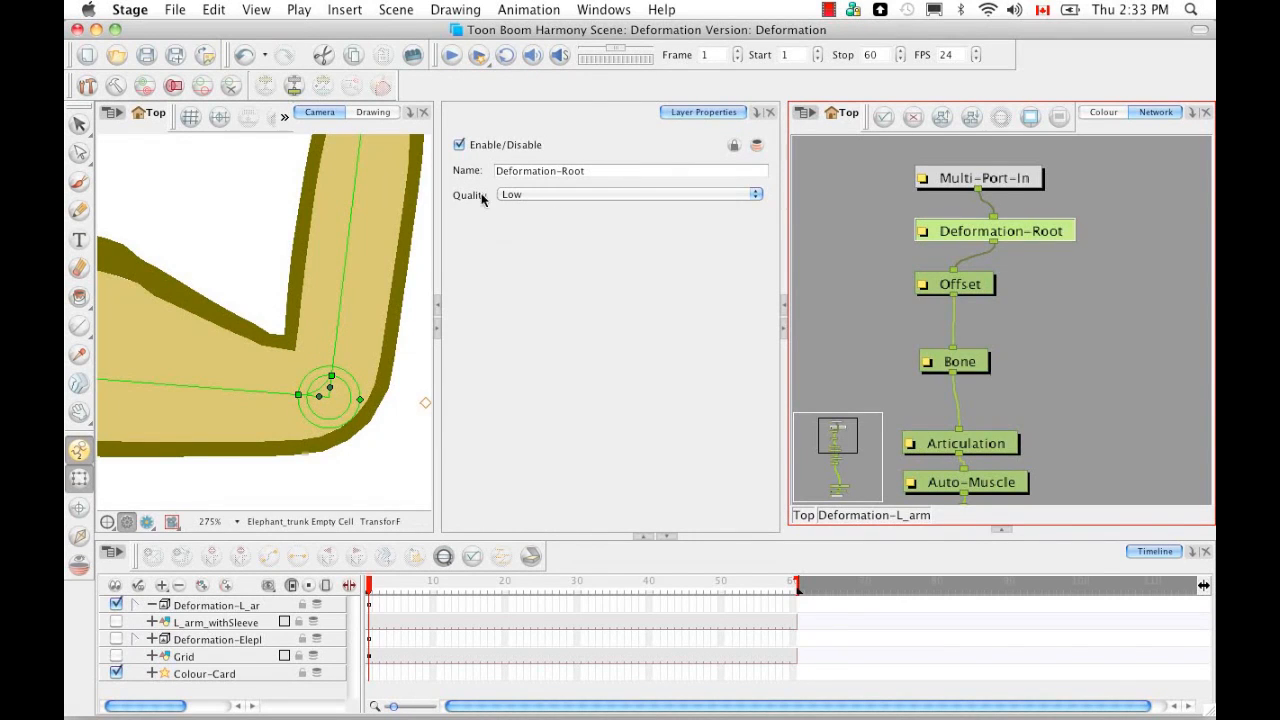
Step: Return the Deformation-Root's Quality to Very High, check the elbow outline, and reset the camera view to the whole arm
left_click(724, 196)
left_click(713, 240)
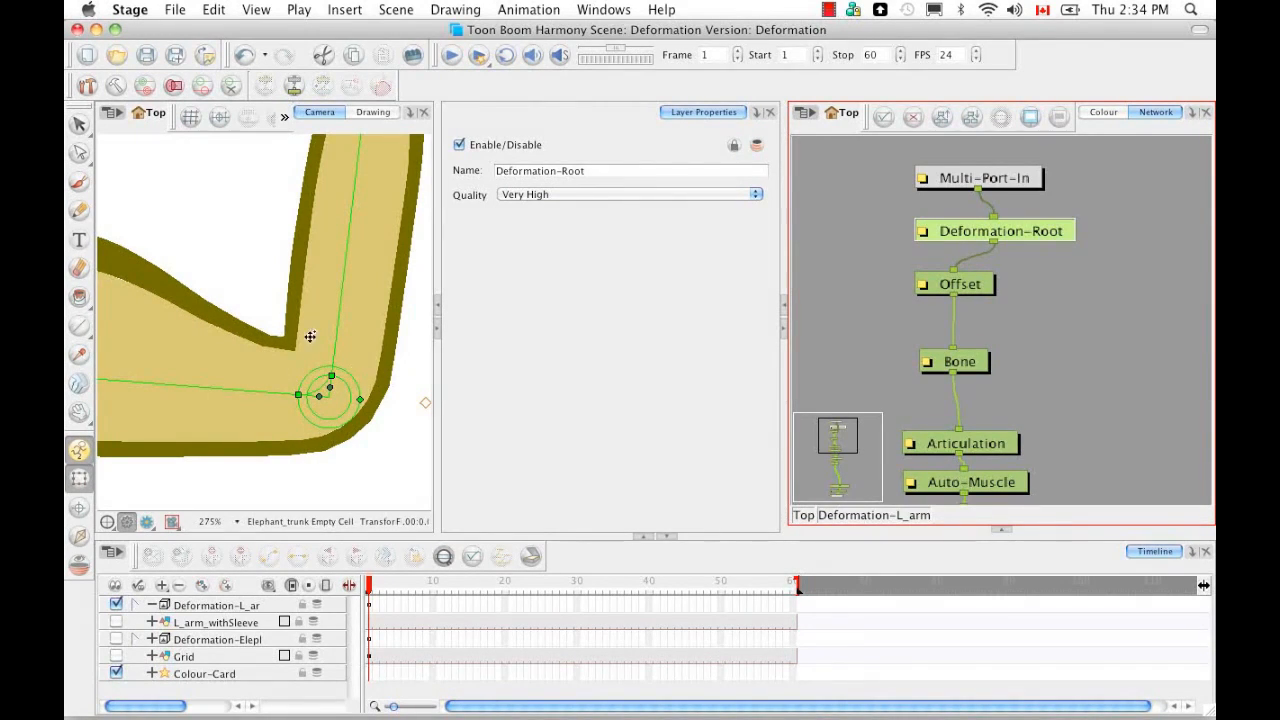
left_click(408, 452)
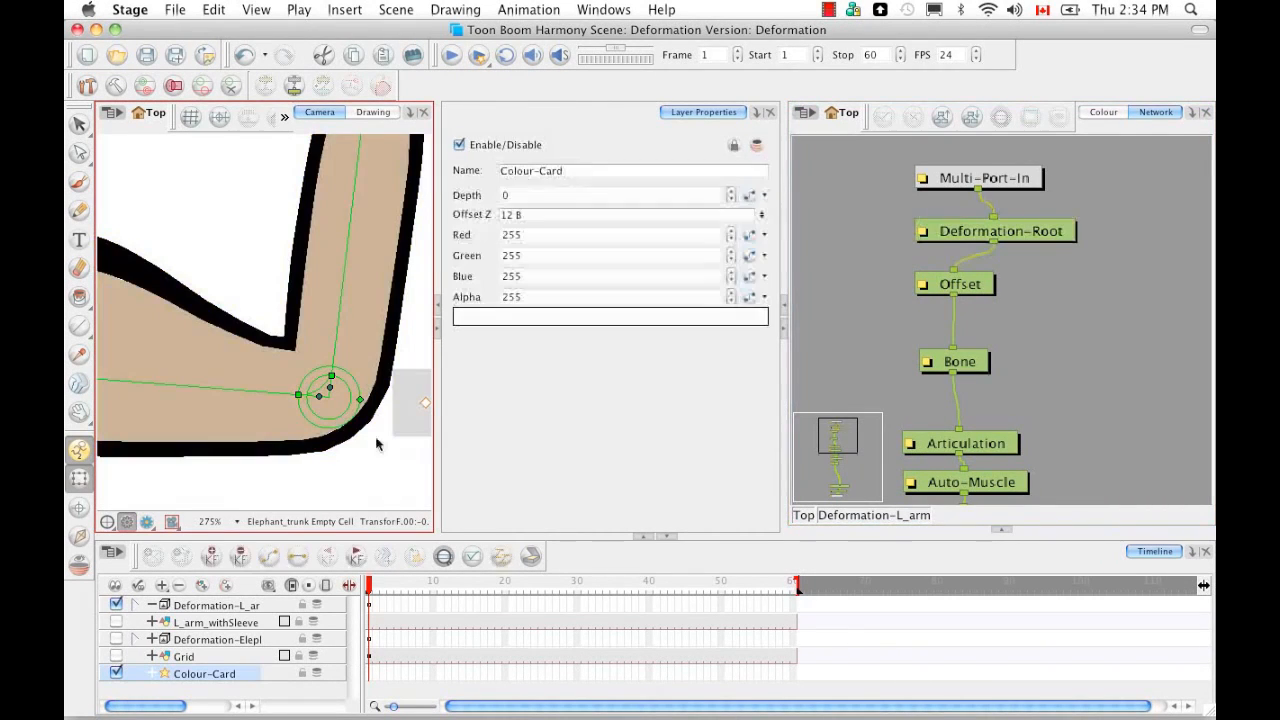
key("shift+m")
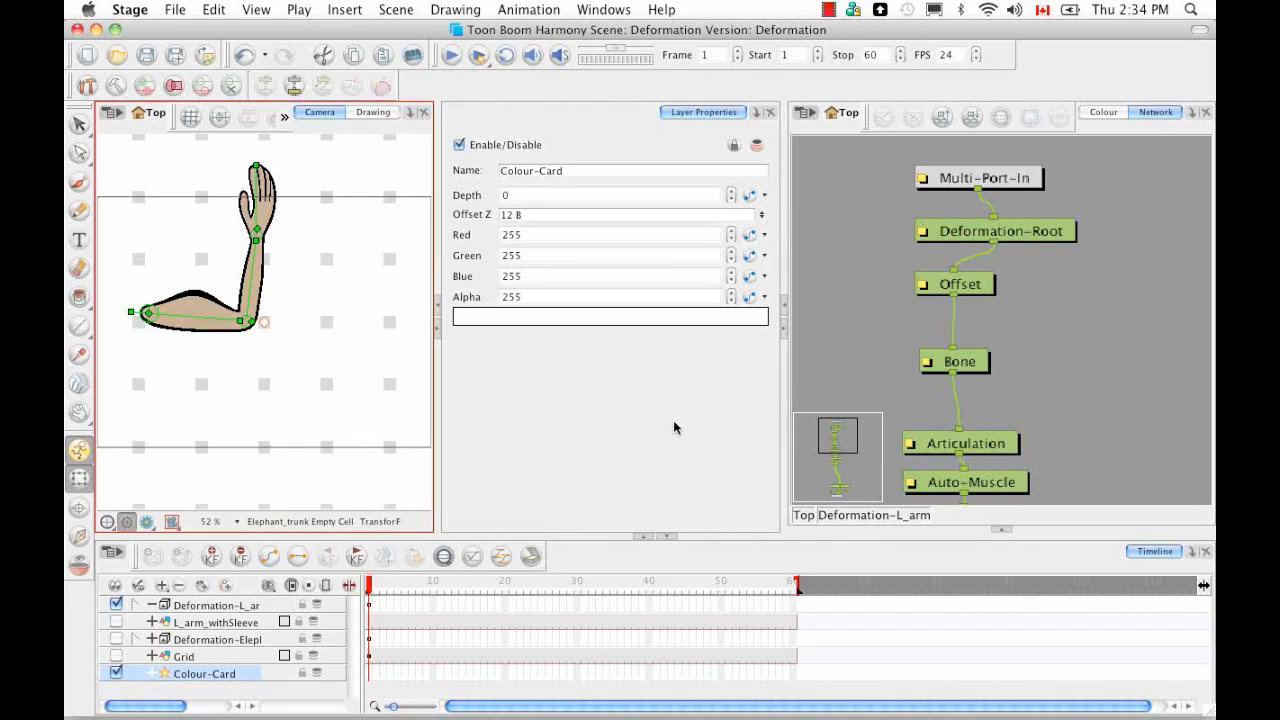
Step: Add a Deformation-Scale module beside the L_arm deformation chain and delete the Auto-Muscle module from the chain
left_click(1005, 531)
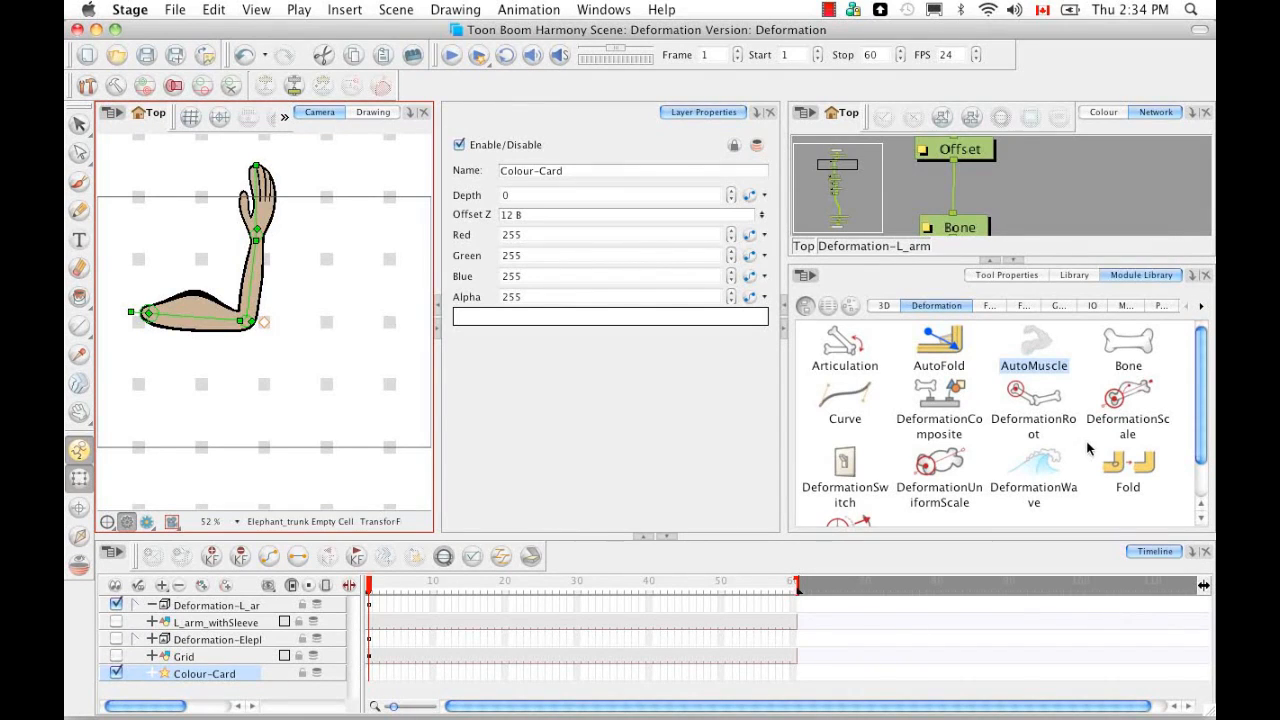
left_click(1135, 422)
left_click_drag(1108, 205, 1110, 200)
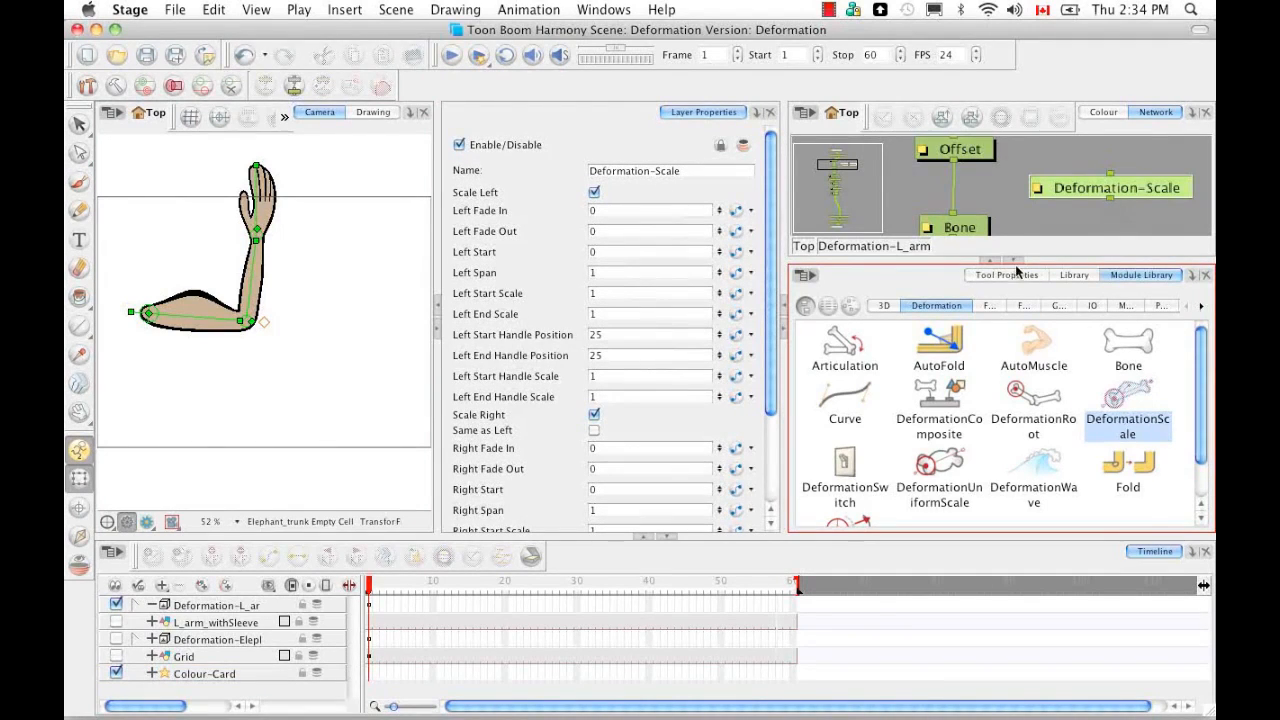
left_click(1013, 260)
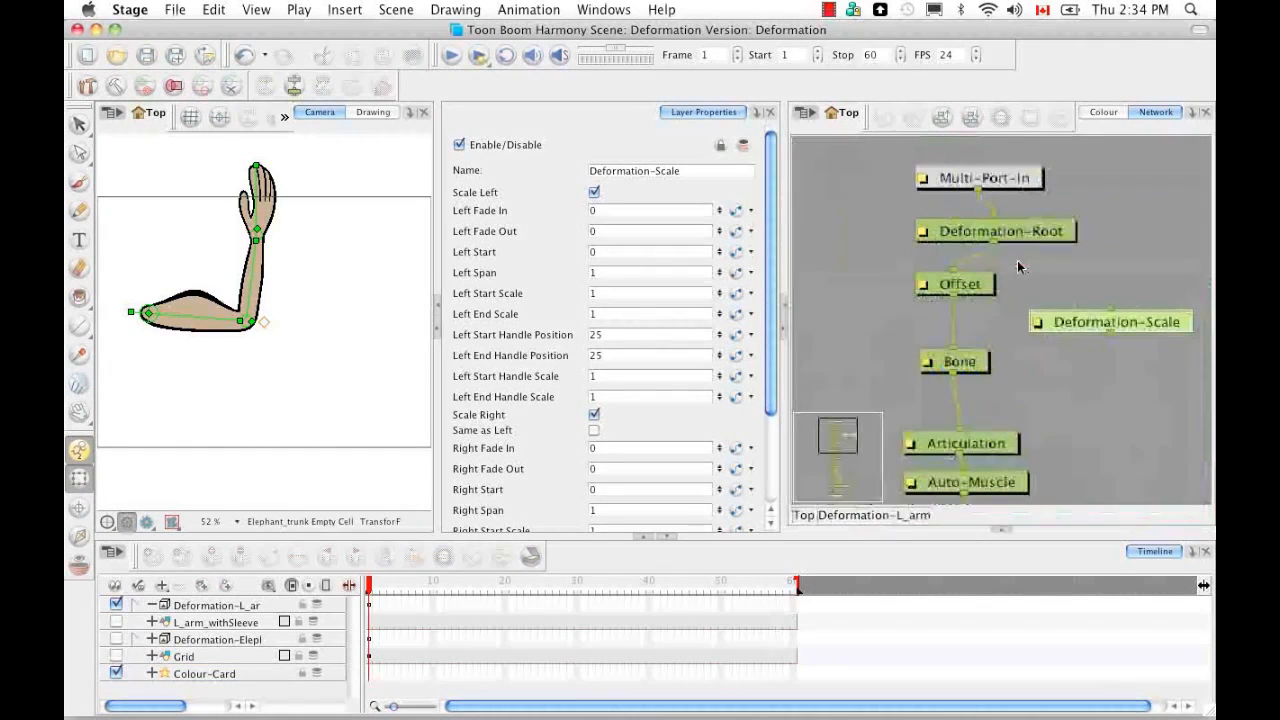
left_click(1010, 484)
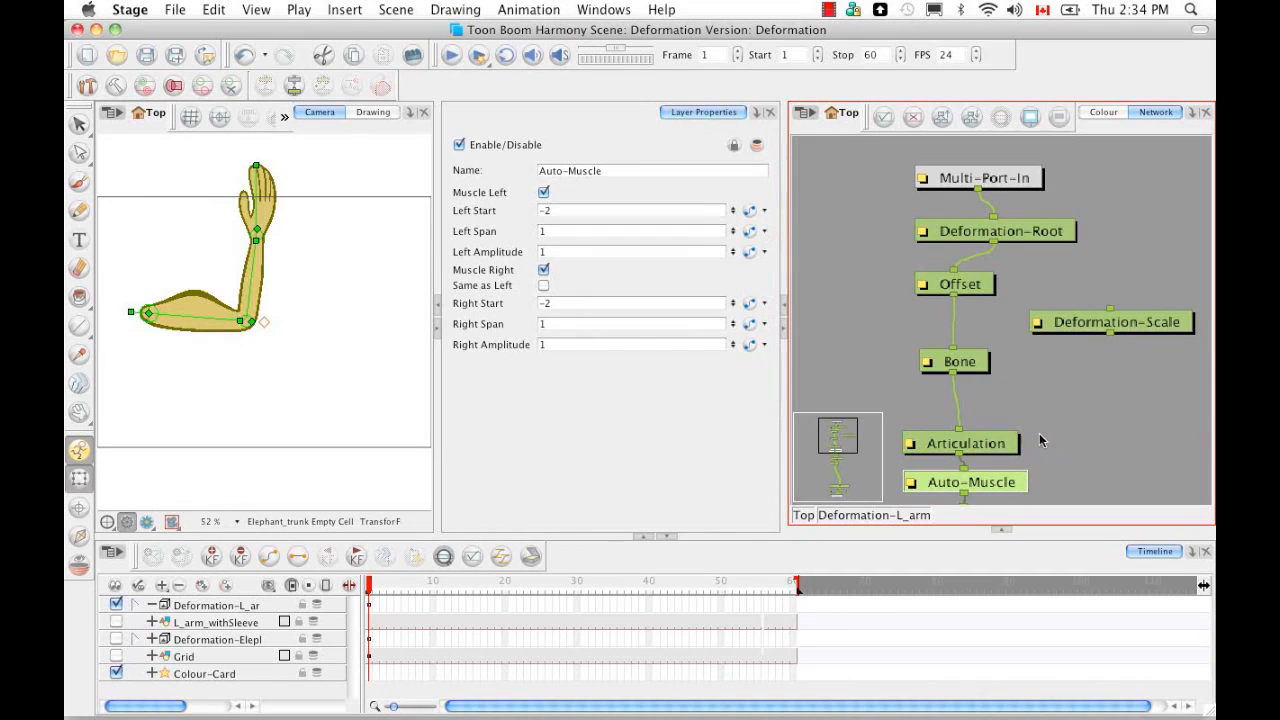
key("Delete")
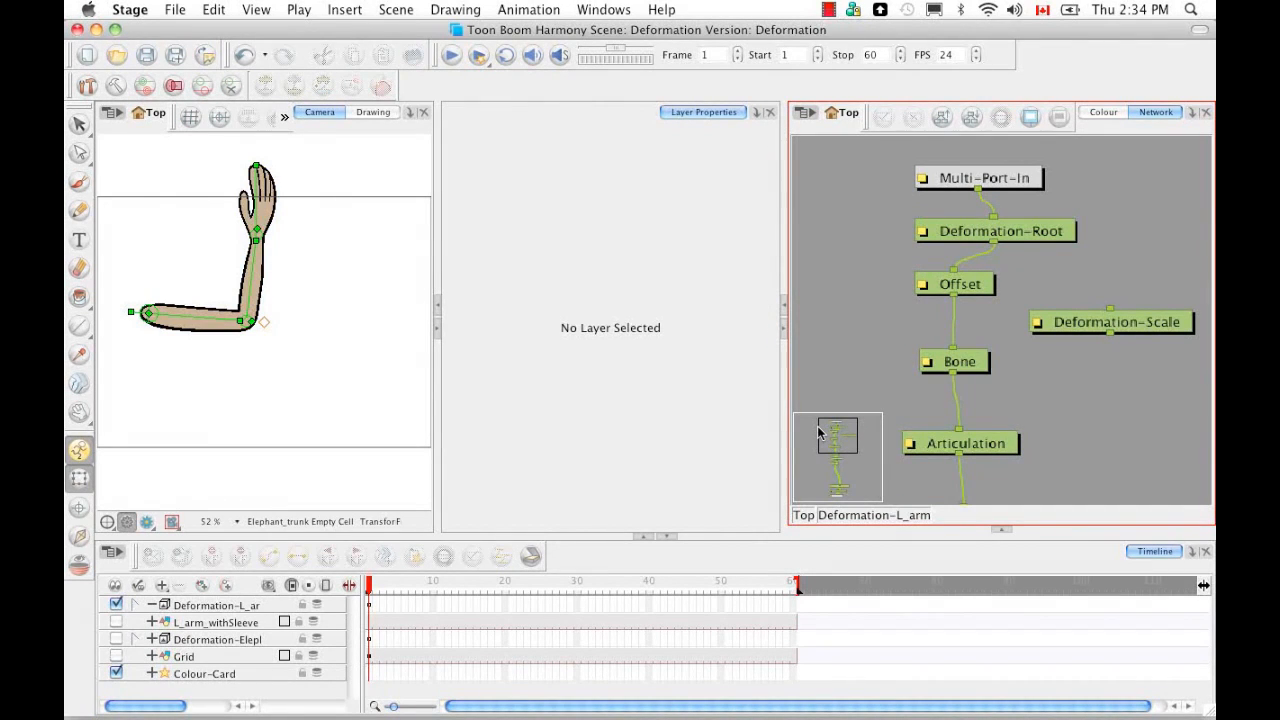
Step: Insert the Deformation-Scale module into the connection between Bone_2 and the Deformation-Composite
left_click_drag(1067, 404, 1057, 288)
left_click_drag(1135, 210, 1136, 374)
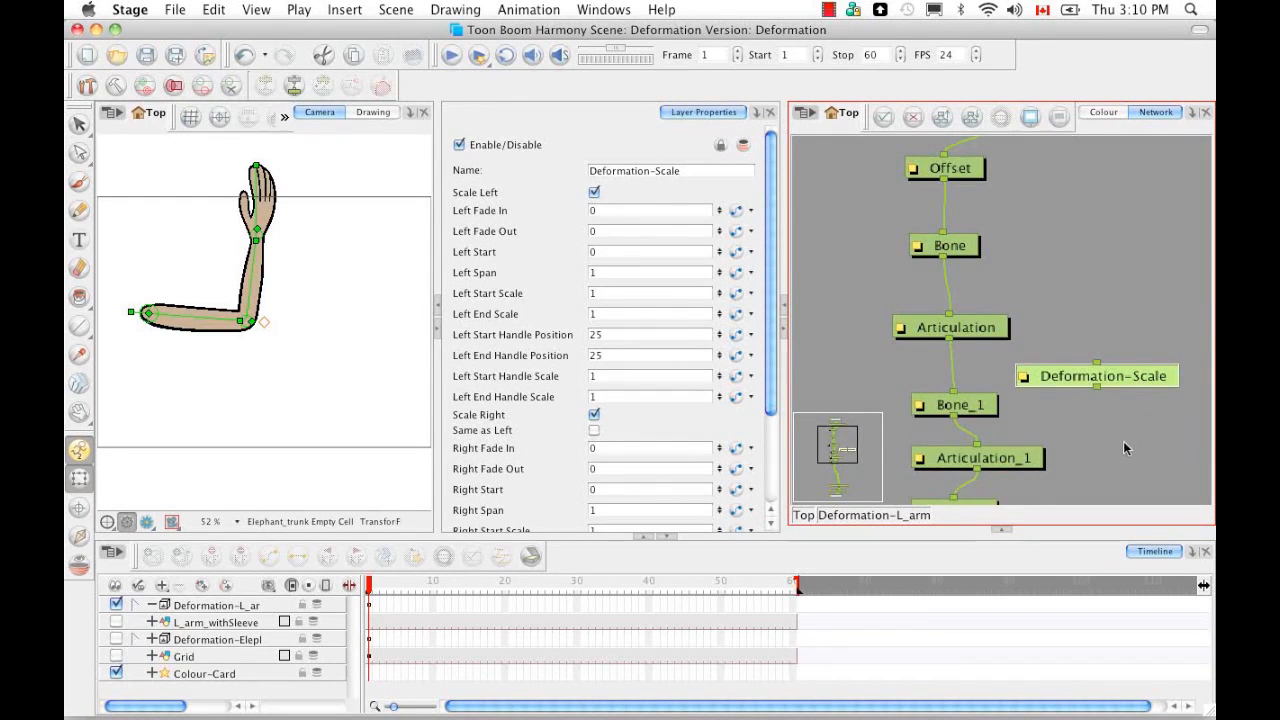
scroll(1123, 441, "down", 5)
scroll(1084, 316, "down", 3)
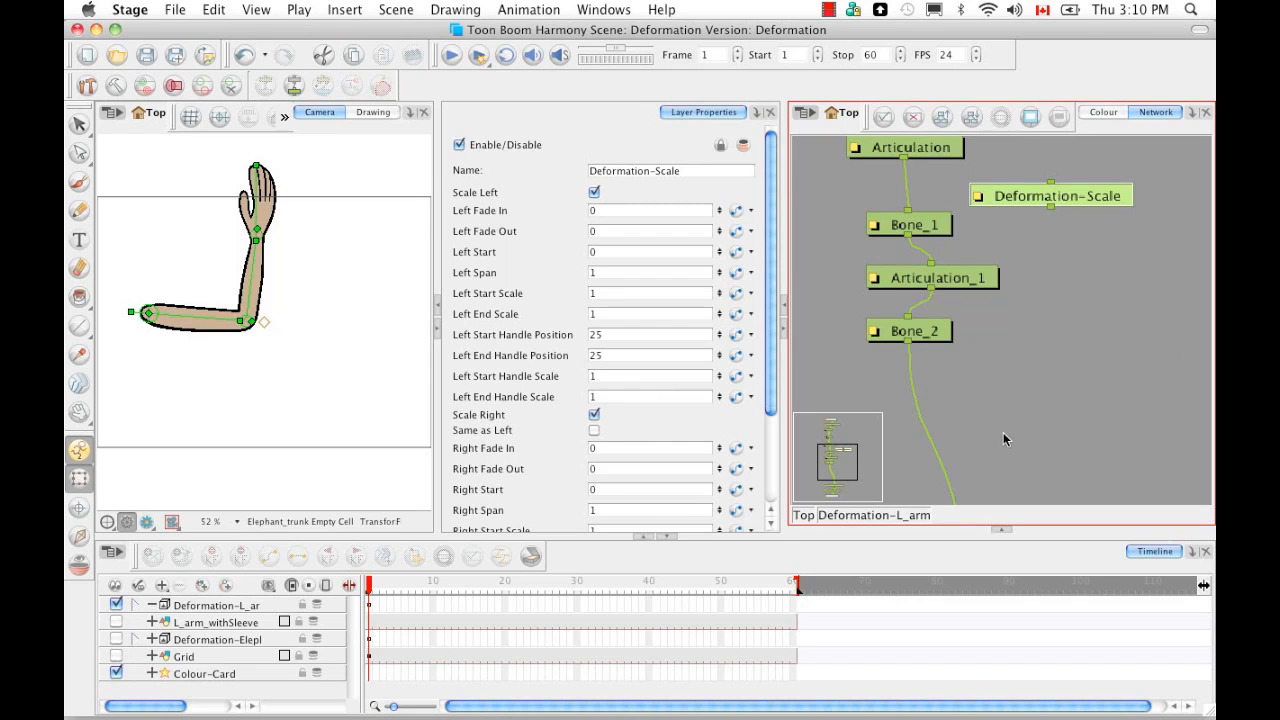
scroll(1004, 400, "down", 10)
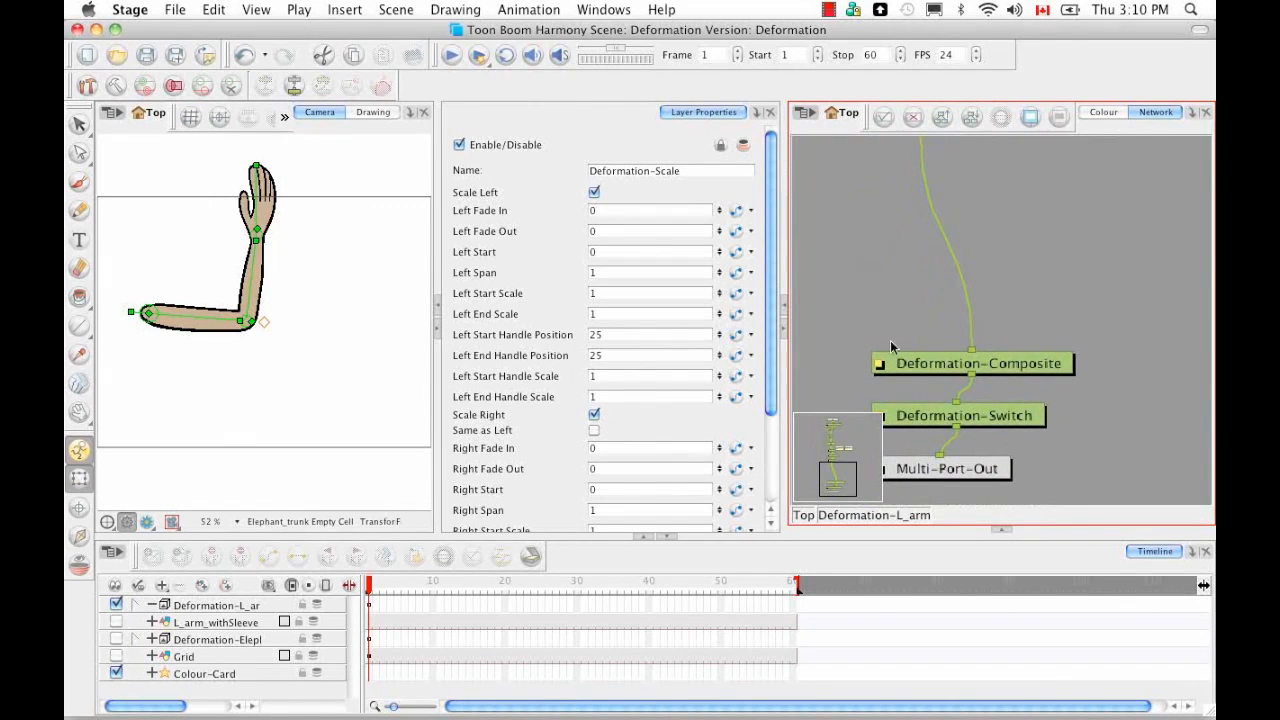
scroll(1013, 284, "up", 8)
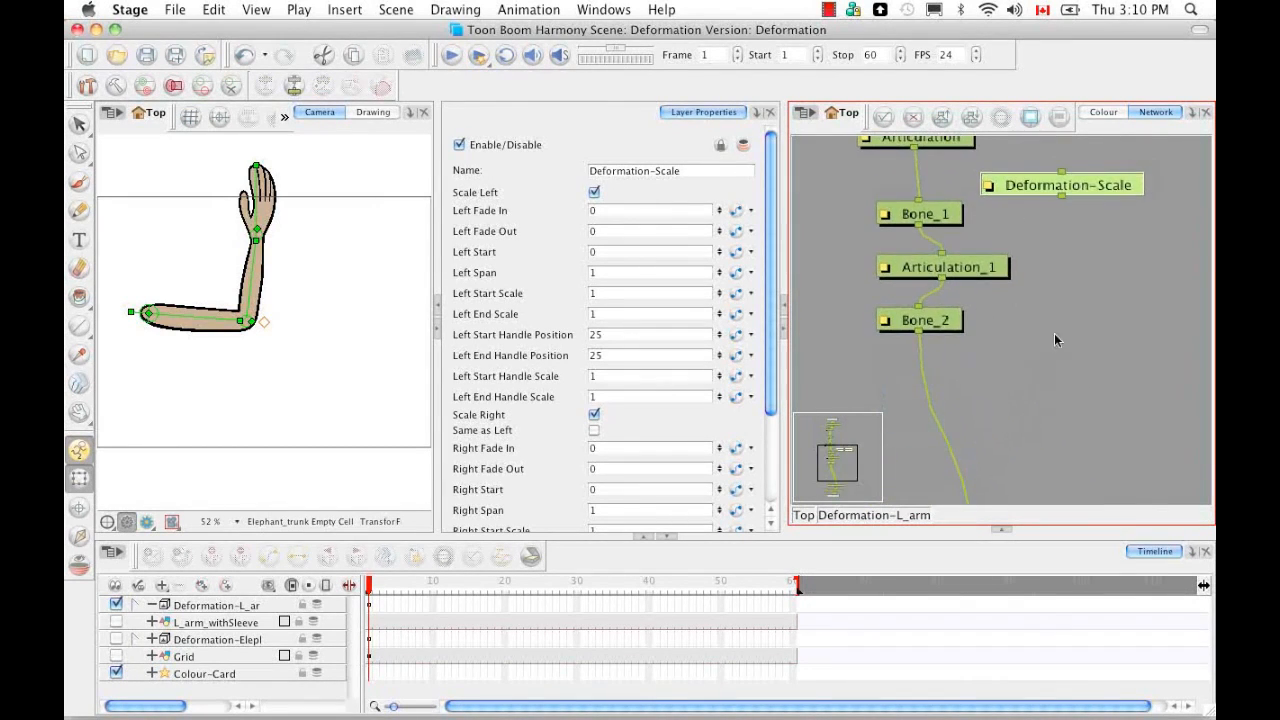
mouse_move(1120, 184)
left_mouse_down()
mouse_move(1131, 323)
mouse_move(1093, 410)
mouse_move(1012, 413)
left_mouse_up()
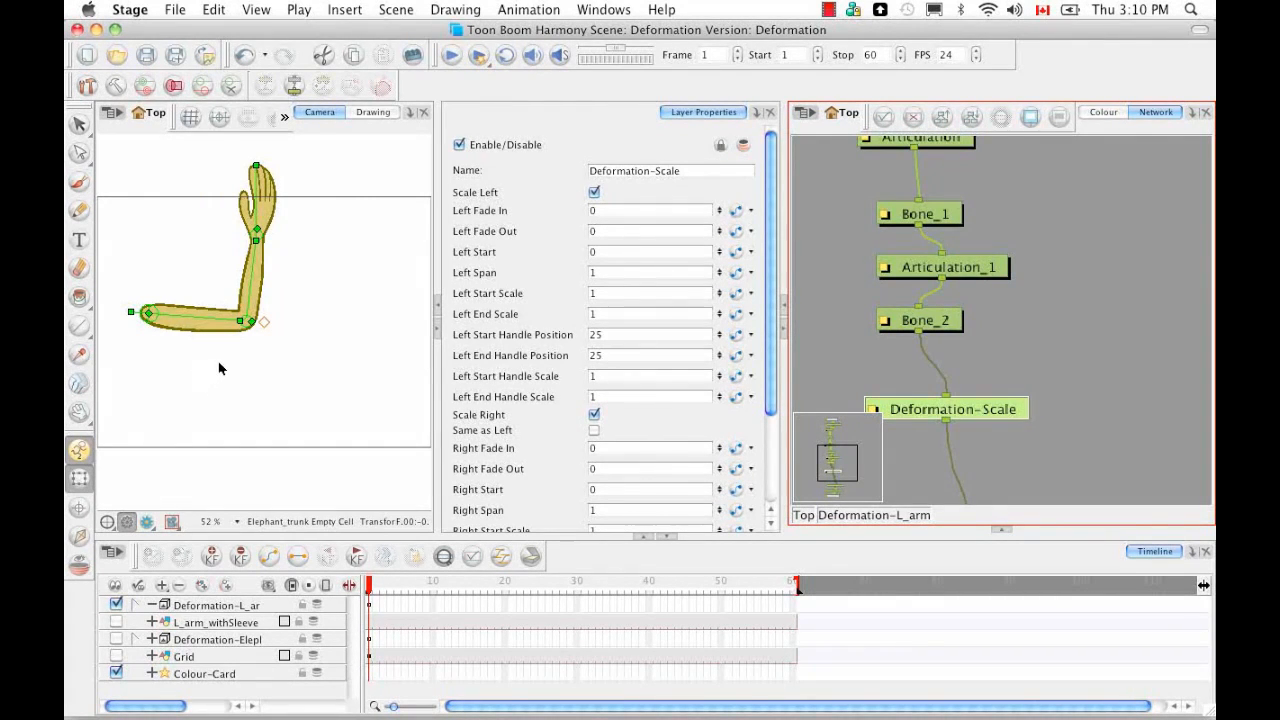
Step: Try lengthening the upper-arm bone to stretch the arm, and undo the stretch
left_click_drag(239, 321, 270, 322)
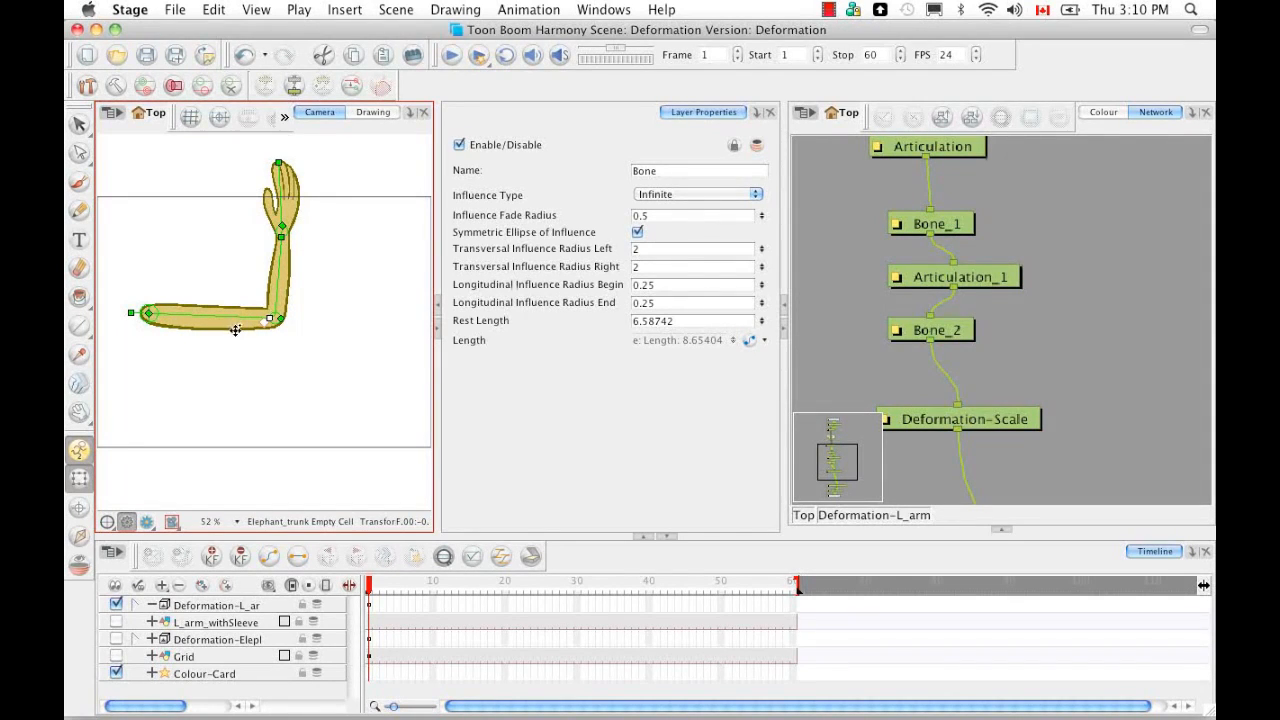
key("super+z")
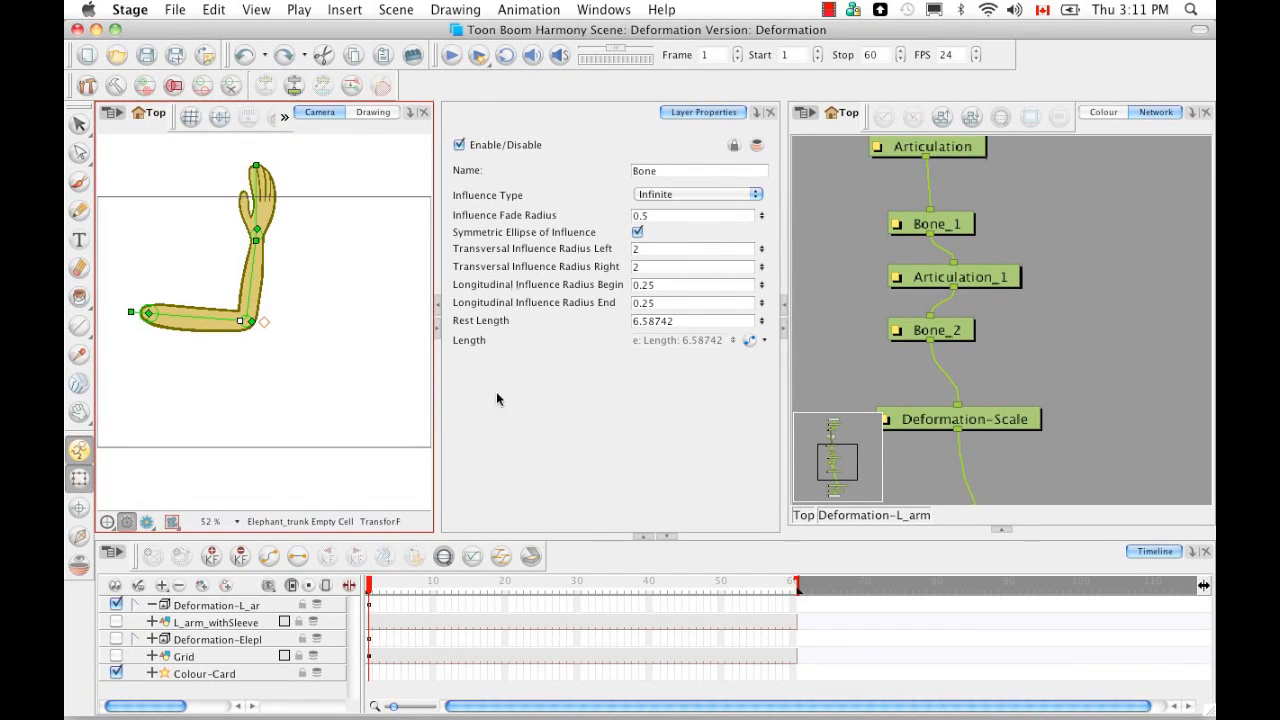
Step: Examine the left and right scale parameters in the Deformation-Scale module's layer properties
left_click(935, 423)
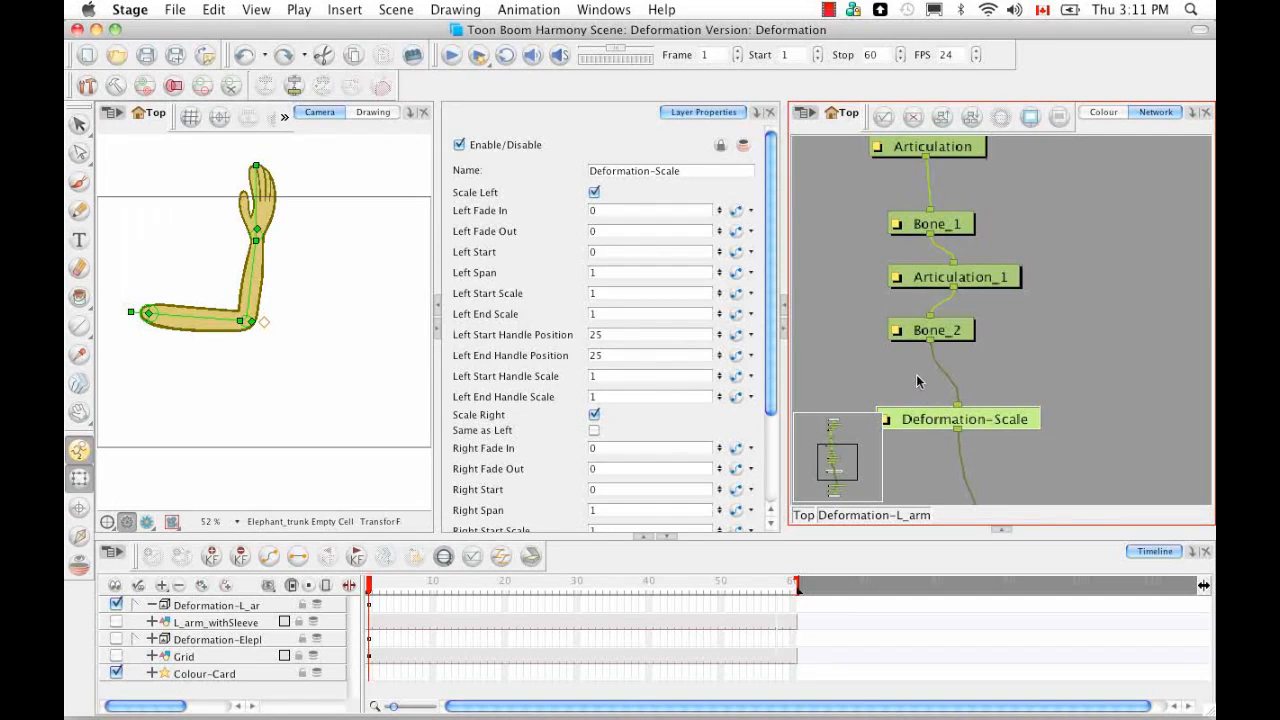
left_click_drag(777, 310, 776, 280)
scroll(776, 341, "down", 4)
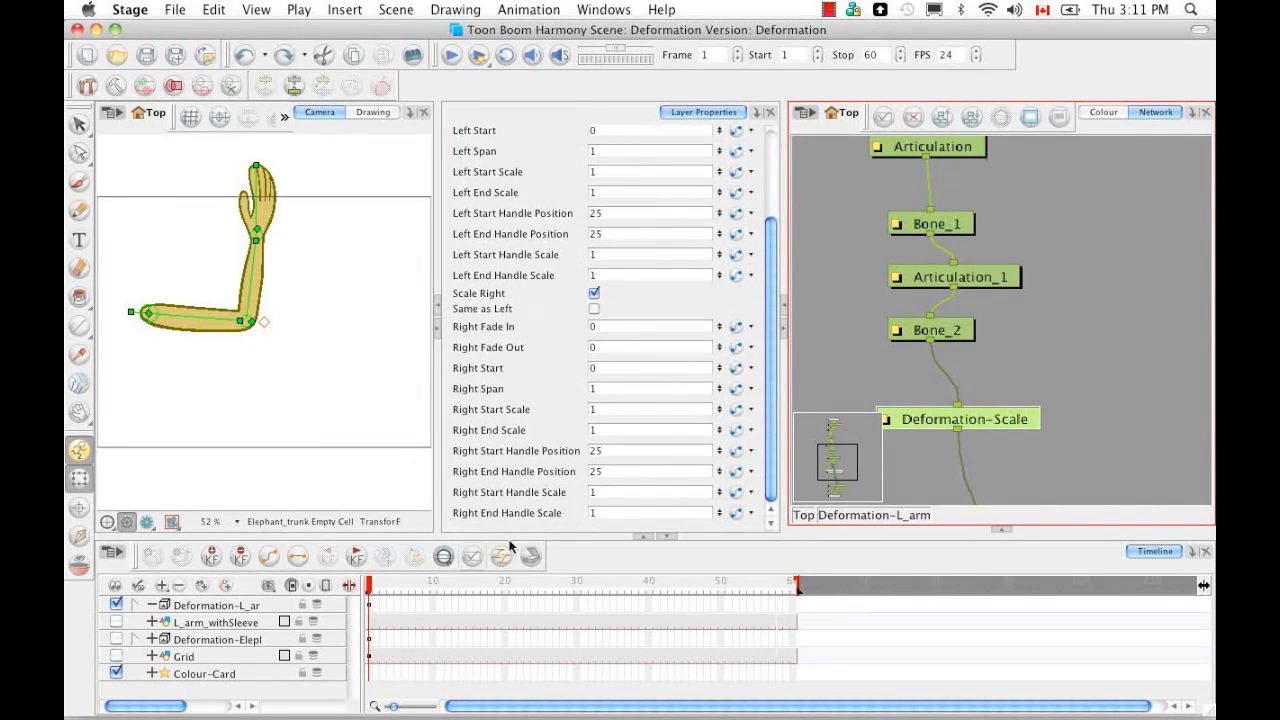
Step: Show the Deformation-Scale module's controls over the lower section of the arm in the camera view
left_click_drag(770, 376, 775, 280)
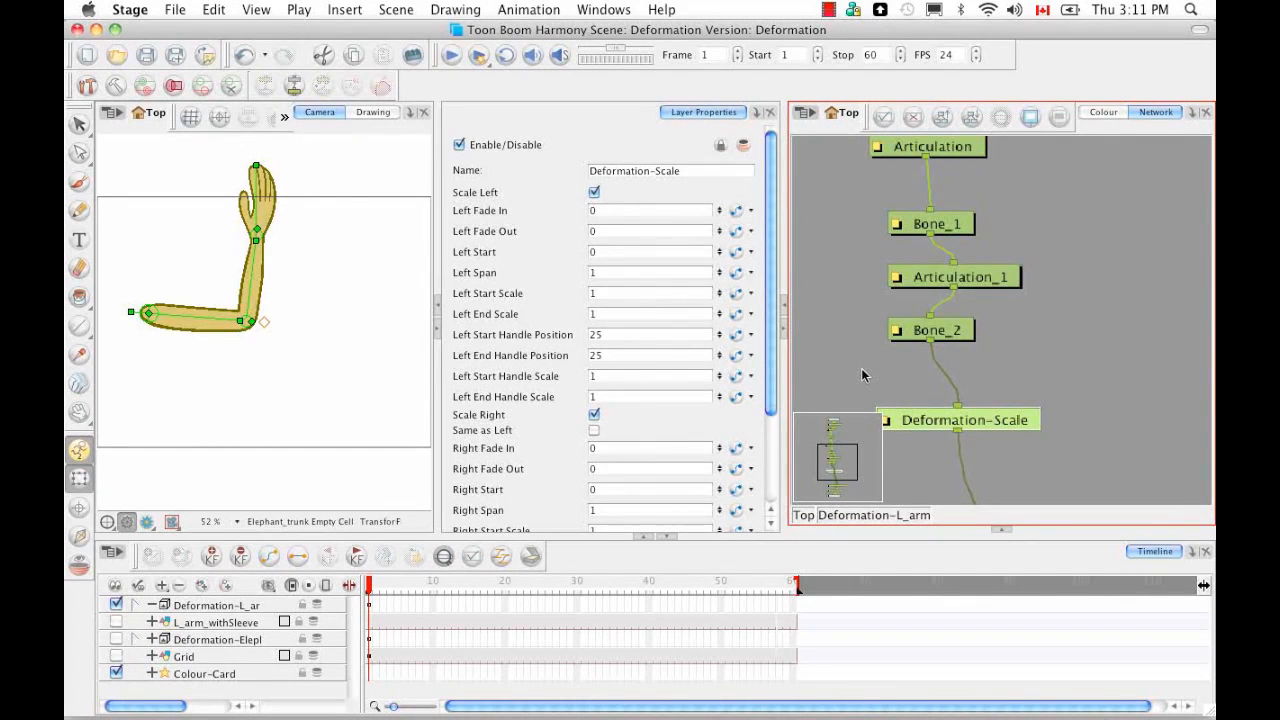
key("shift+F11")
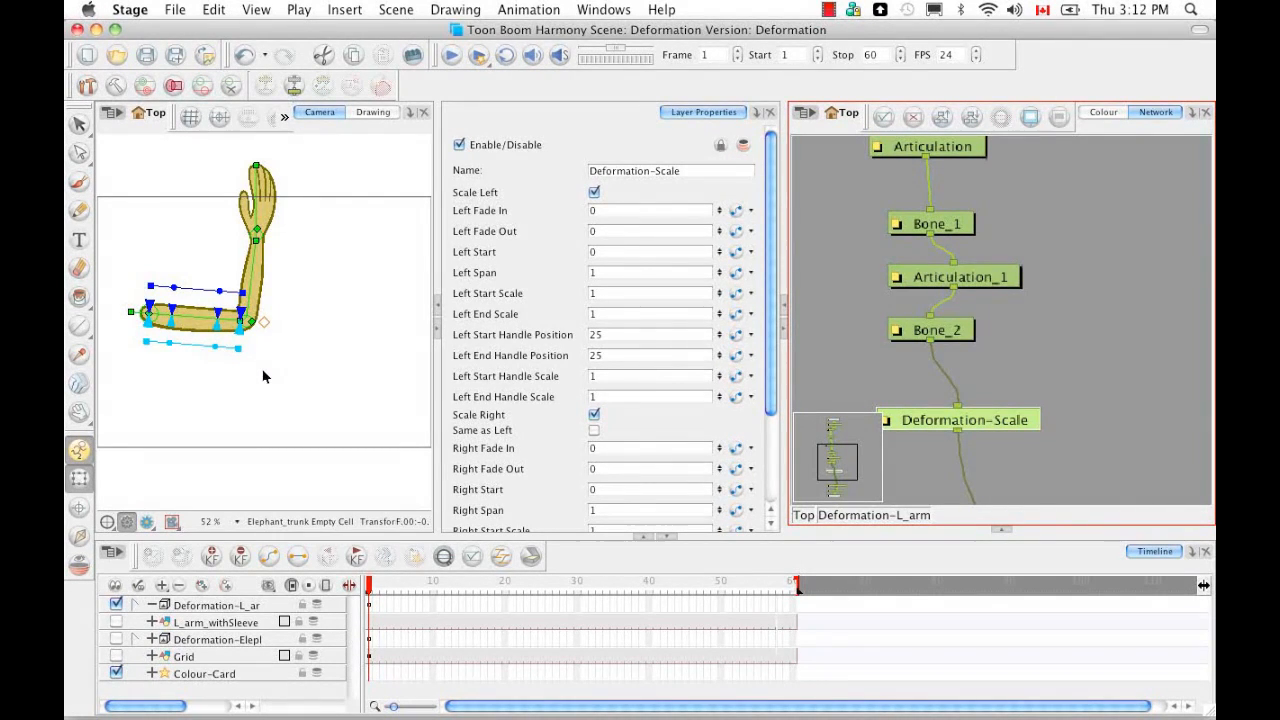
left_click_drag(264, 374, 276, 397)
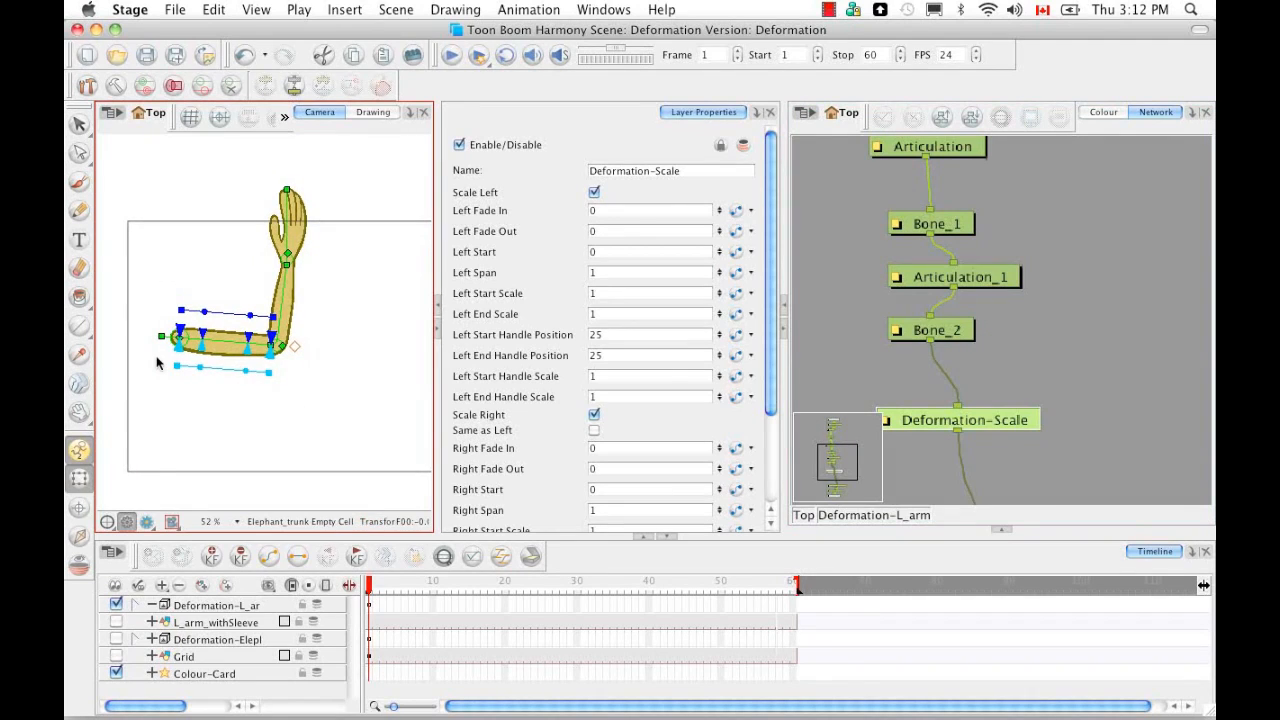
key("2")
key("2")
key("2")
key("2")
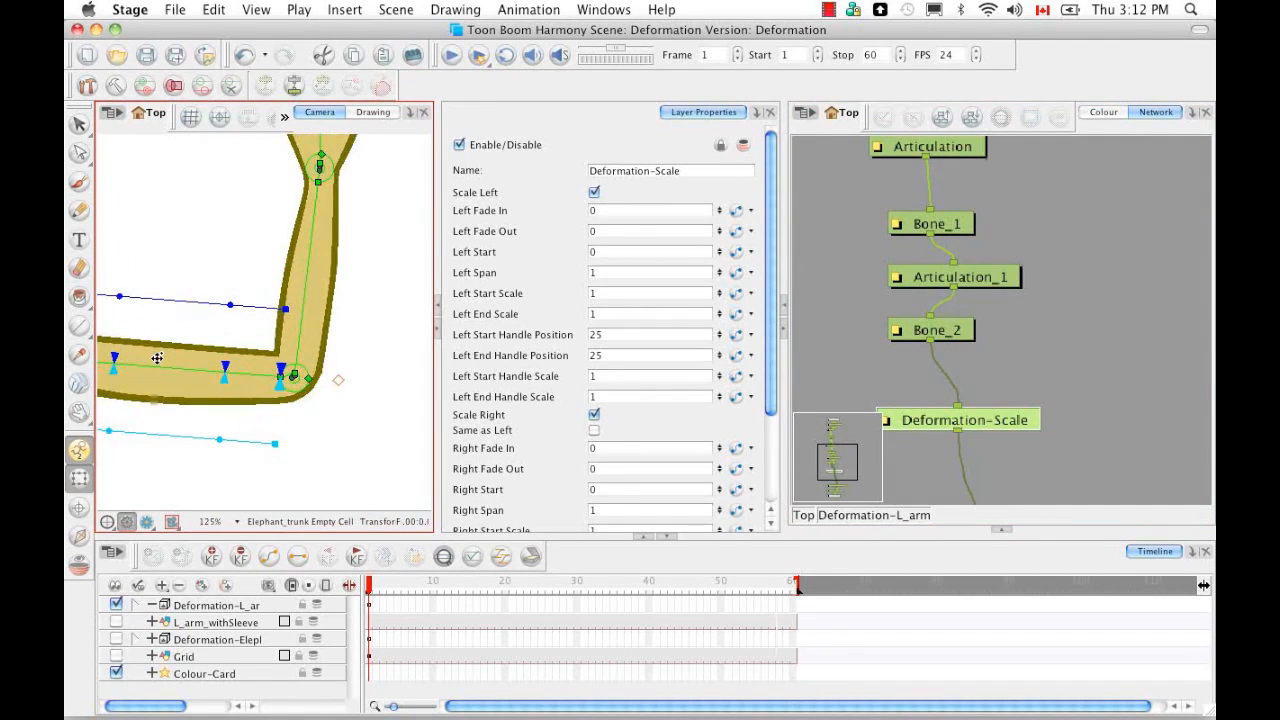
mouse_move(212, 353)
left_mouse_down()
mouse_move(287, 340)
mouse_move(279, 314)
left_mouse_up()
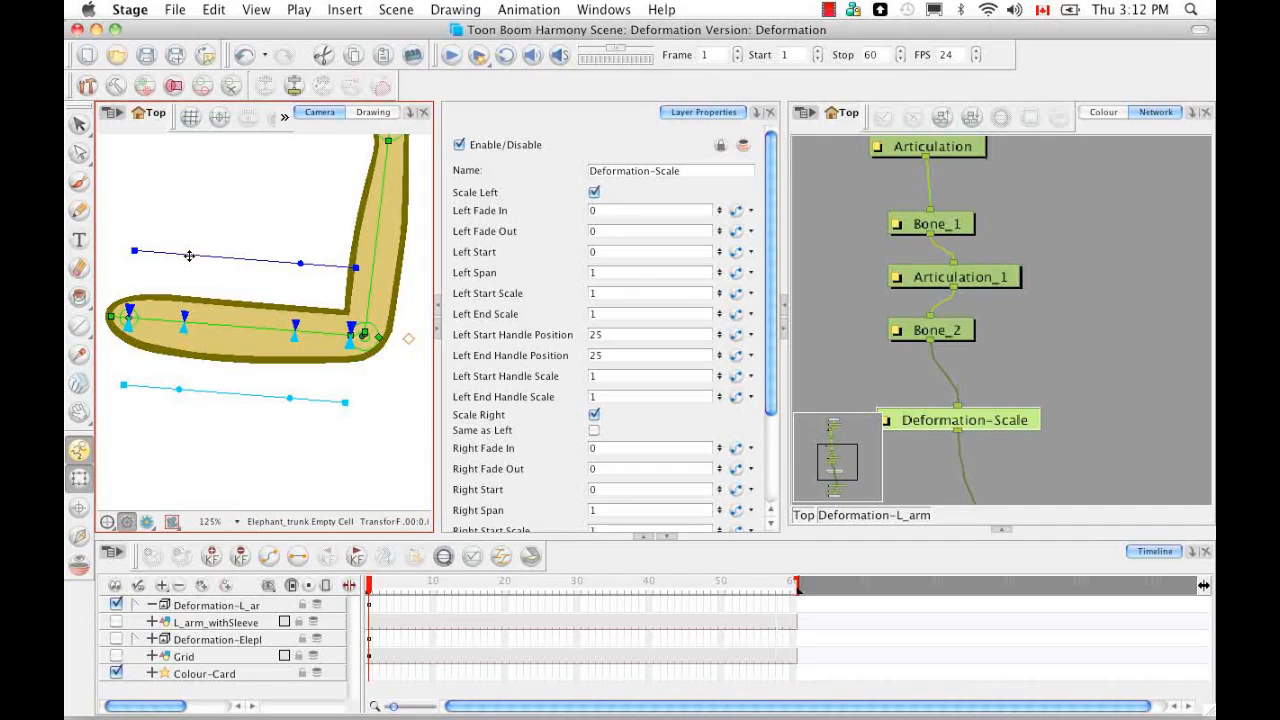
Step: Raise the left scale curve's start and end handles to about 1.8 and 1.69, and lower its endpoints to about 0.62 and 0.65
left_click_drag(189, 256, 194, 201)
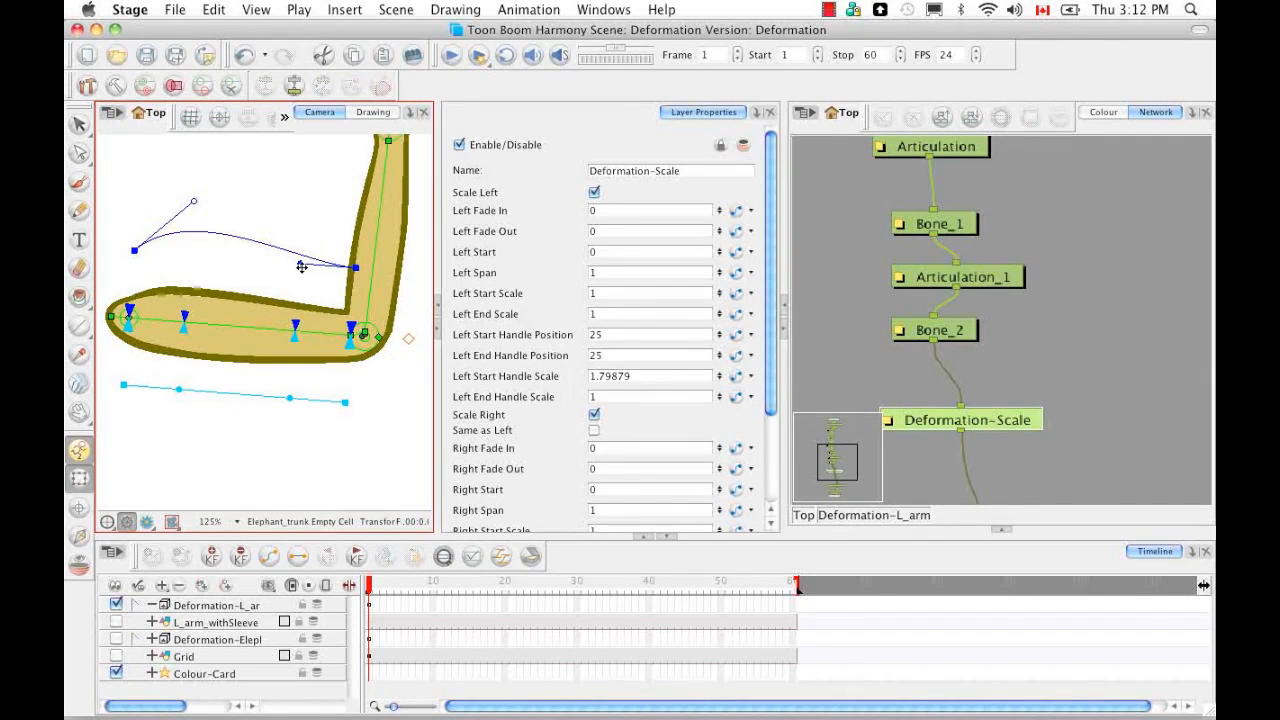
left_click_drag(300, 264, 304, 217)
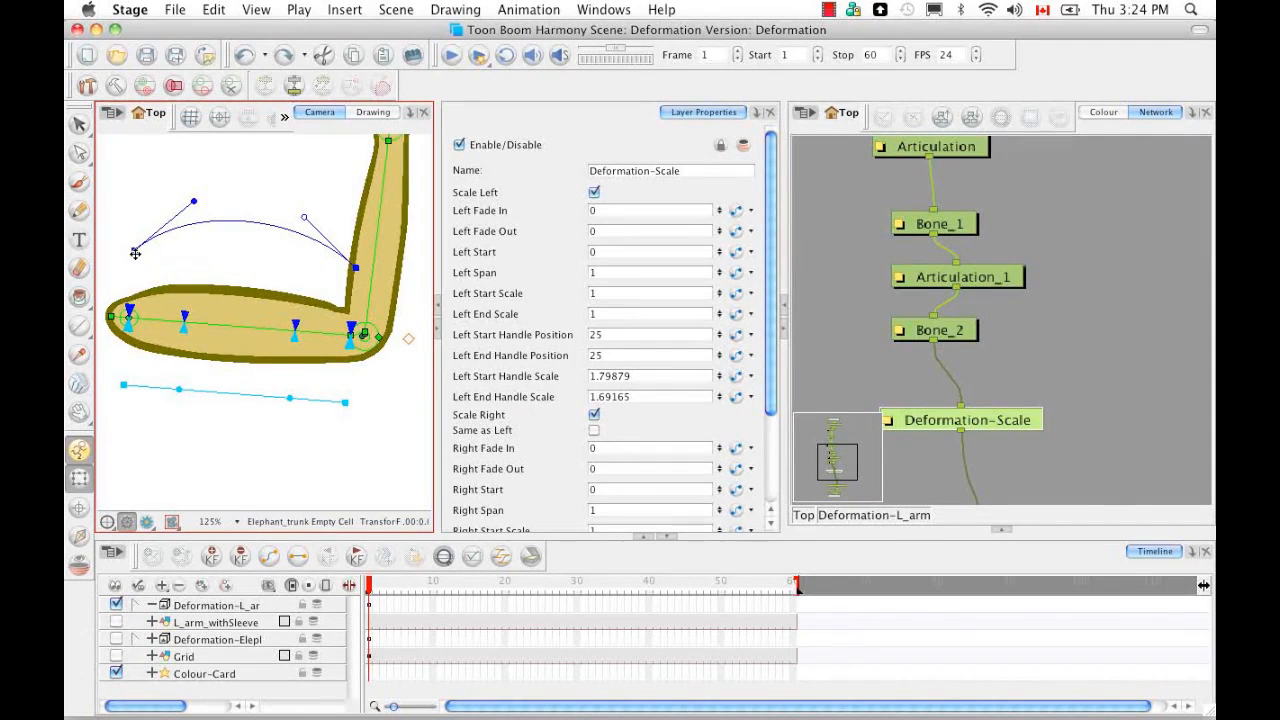
left_click_drag(134, 253, 133, 275)
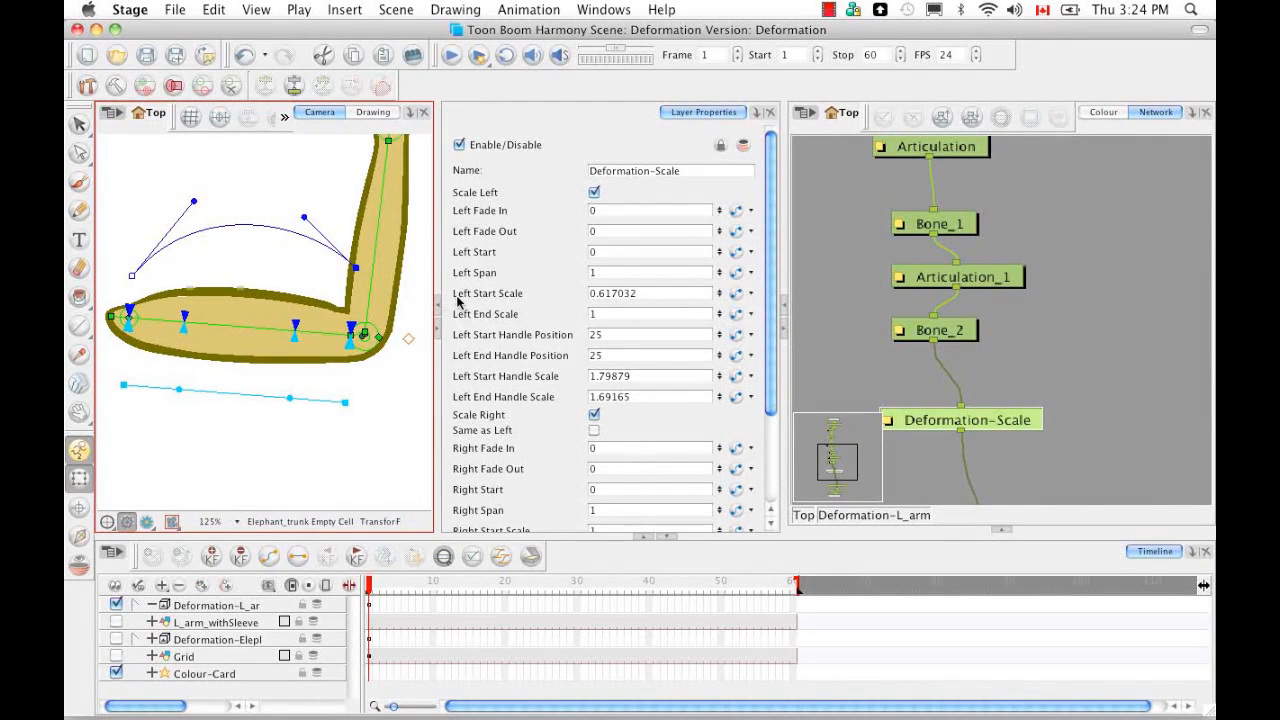
left_click_drag(356, 273, 358, 292)
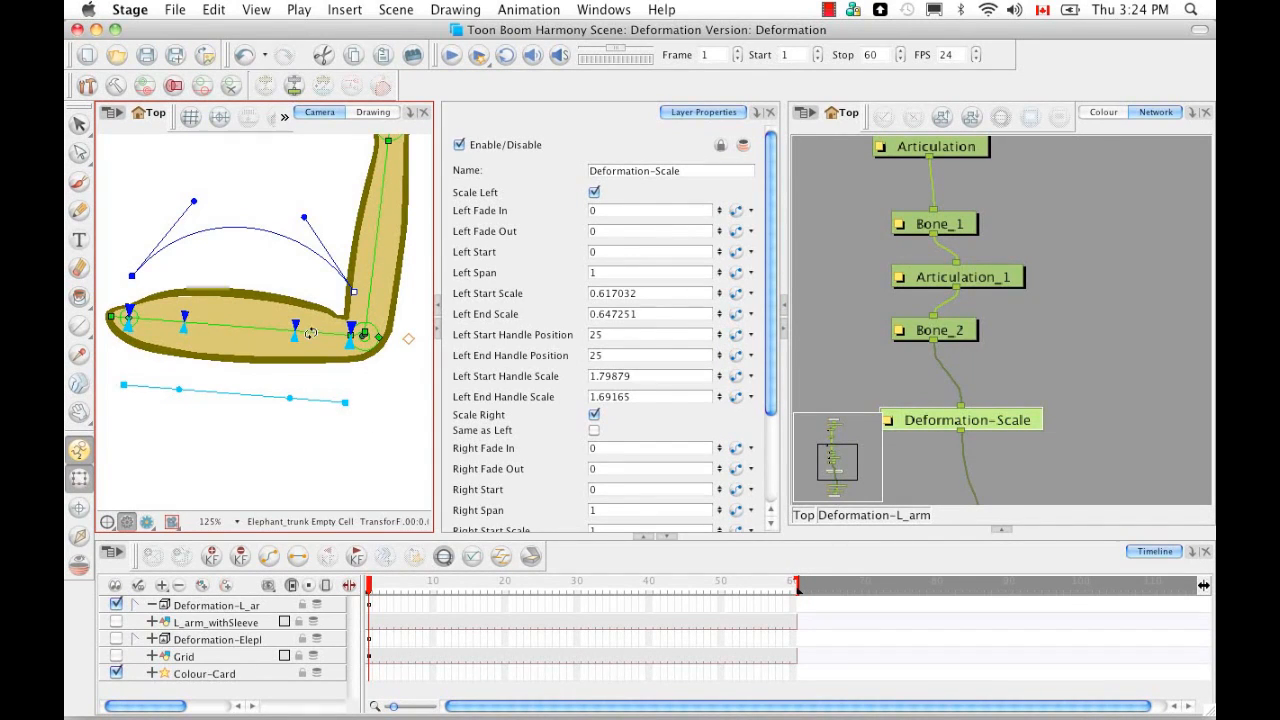
Step: Move the left scale handles inward to start and end positions of about 34.8 and 37.1, with the start handle scale about 1.68
left_click_drag(293, 323, 272, 320)
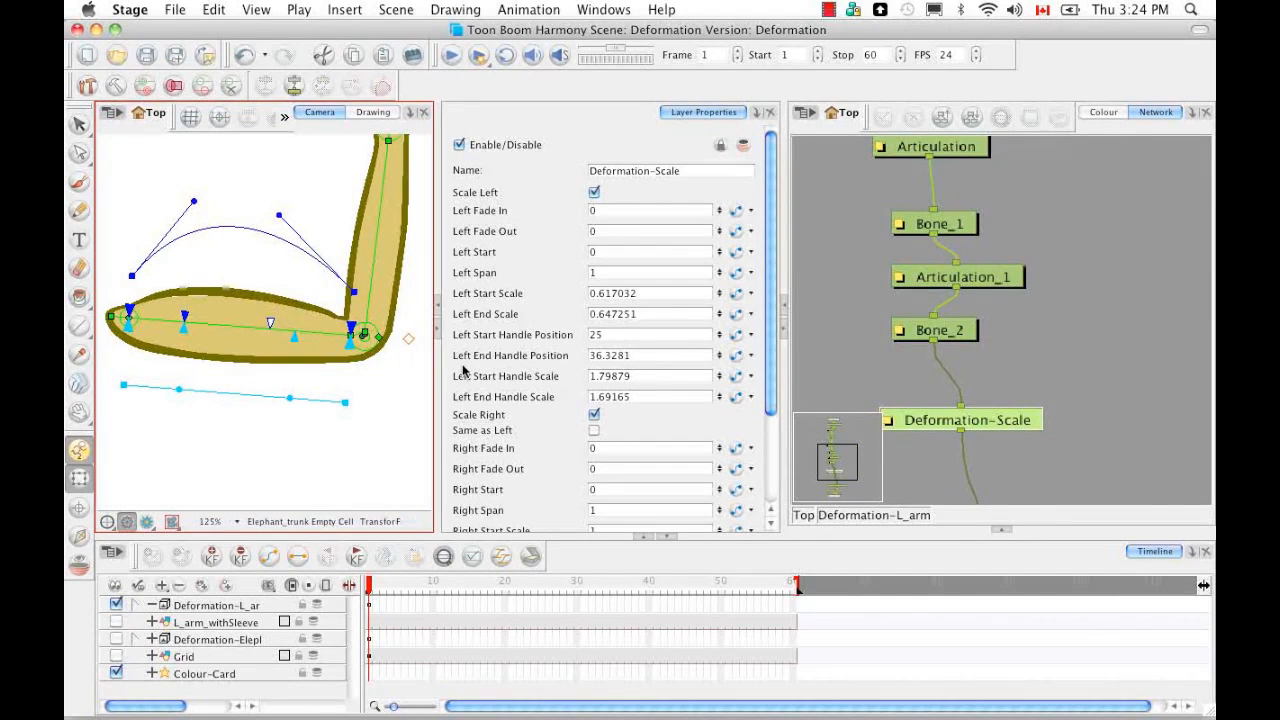
left_click_drag(185, 318, 208, 320)
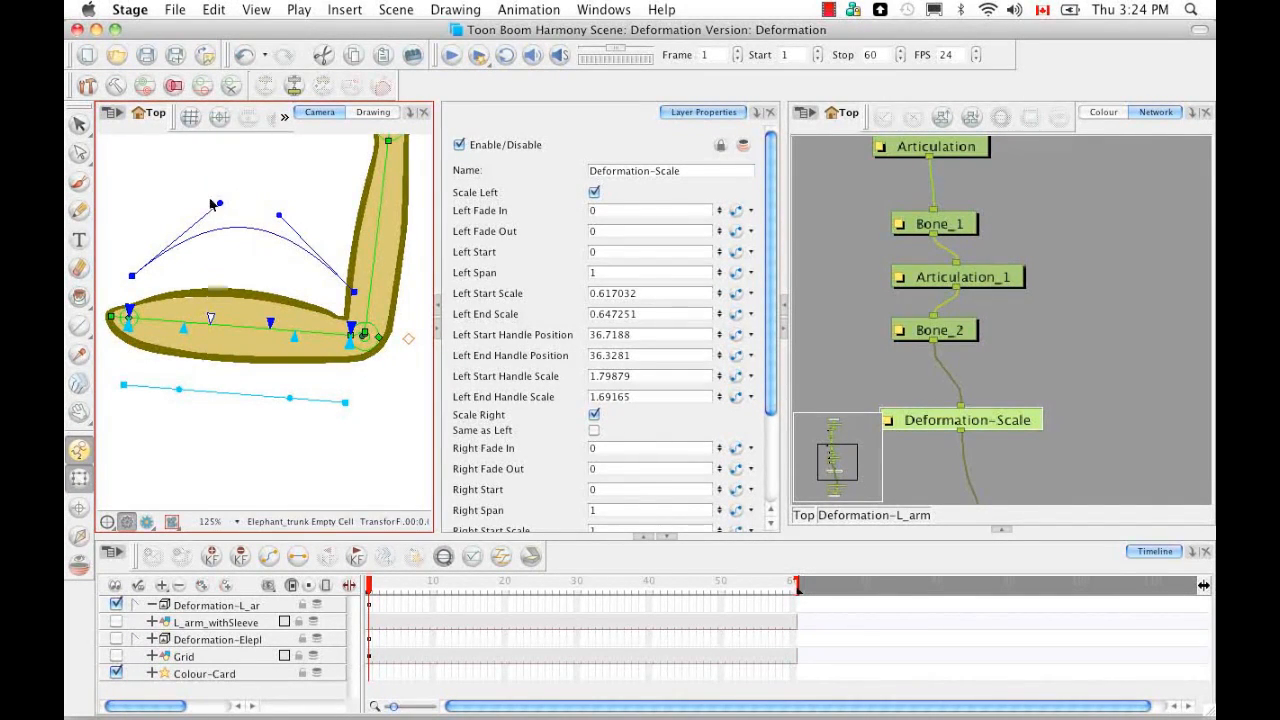
left_click_drag(208, 318, 268, 319)
mouse_move(216, 204)
left_mouse_down()
mouse_move(223, 220)
mouse_move(207, 196)
mouse_move(209, 250)
mouse_move(206, 210)
left_mouse_up()
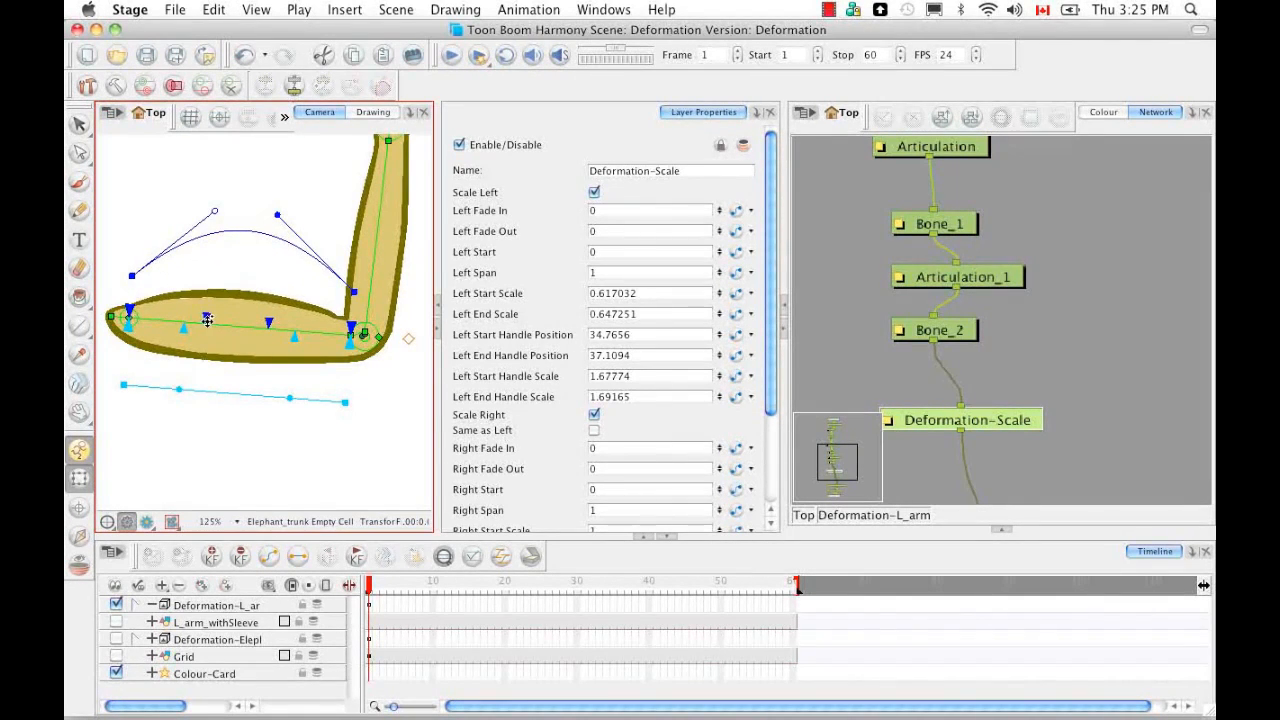
Step: Narrow the left scaling region along the bone to a start of about 0.094 and a span of about 0.8
left_click_drag(182, 316, 156, 315)
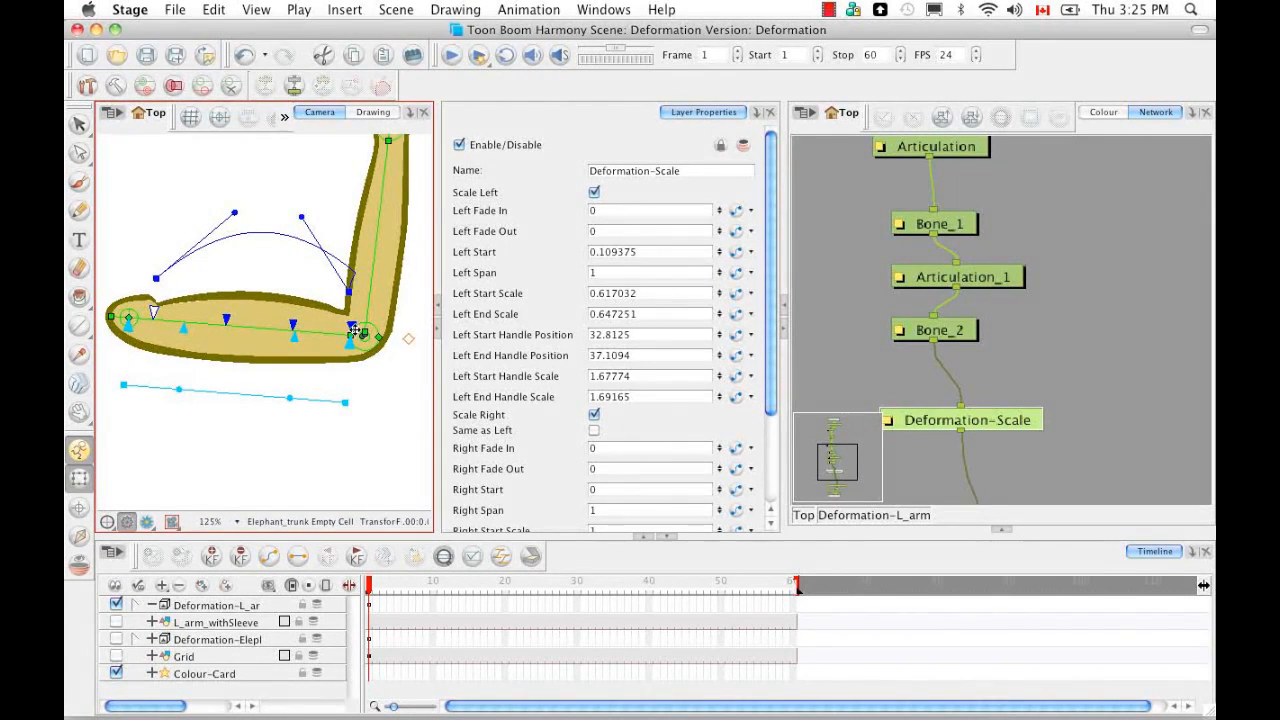
mouse_move(350, 327)
left_mouse_down()
mouse_move(304, 322)
mouse_move(335, 326)
left_mouse_up()
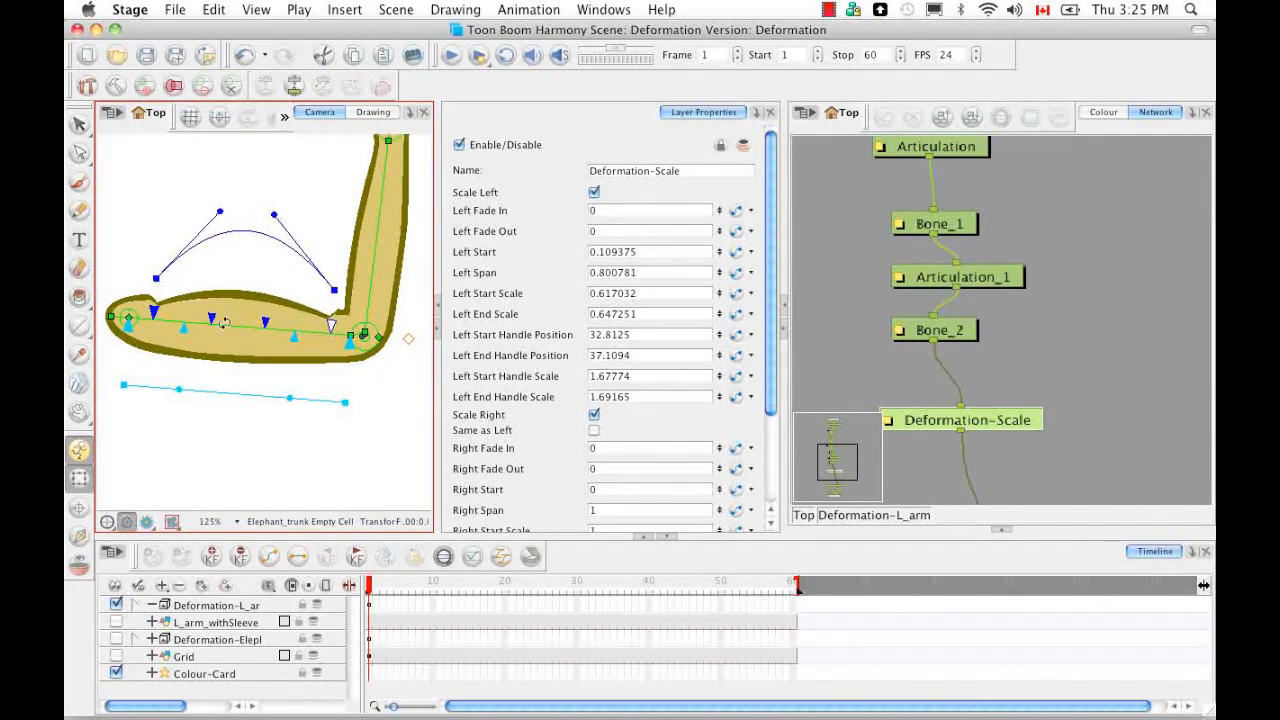
left_click_drag(153, 312, 149, 312)
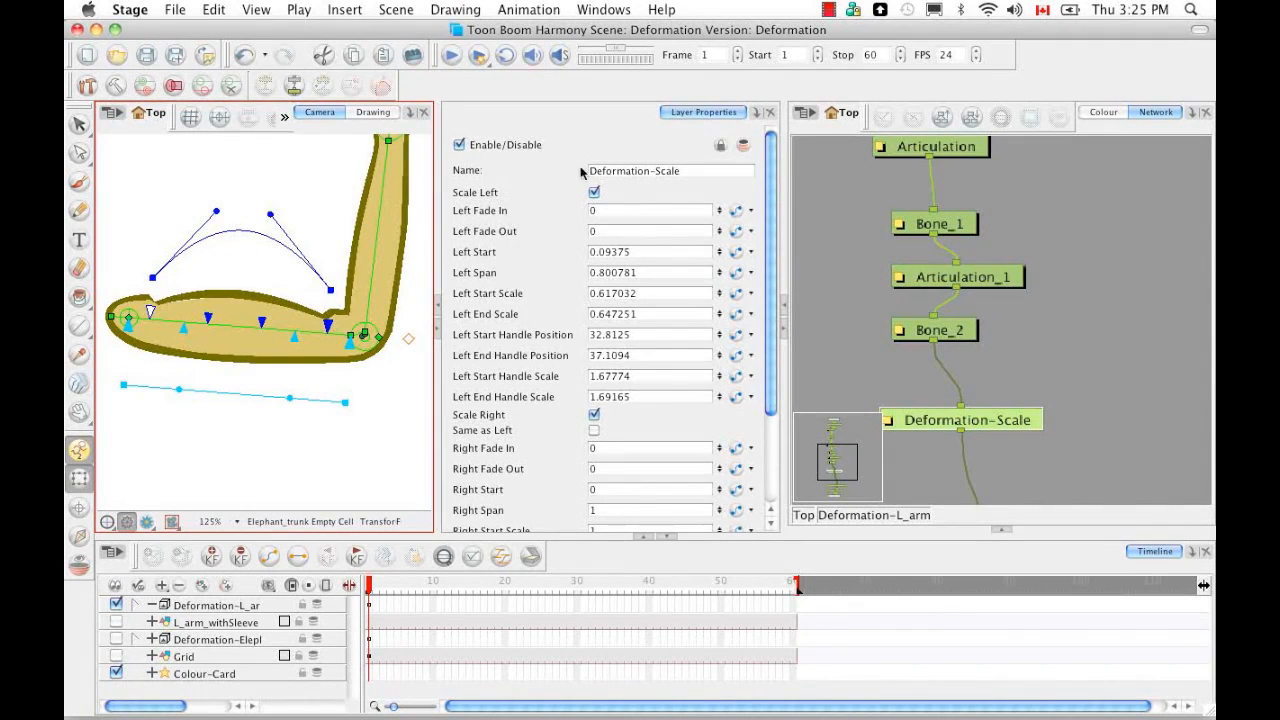
Step: Smooth the ends of the left scaling with a Left Fade In of 21 and a Left Fade Out of 11
left_click(650, 210)
type("21")
key("Return")
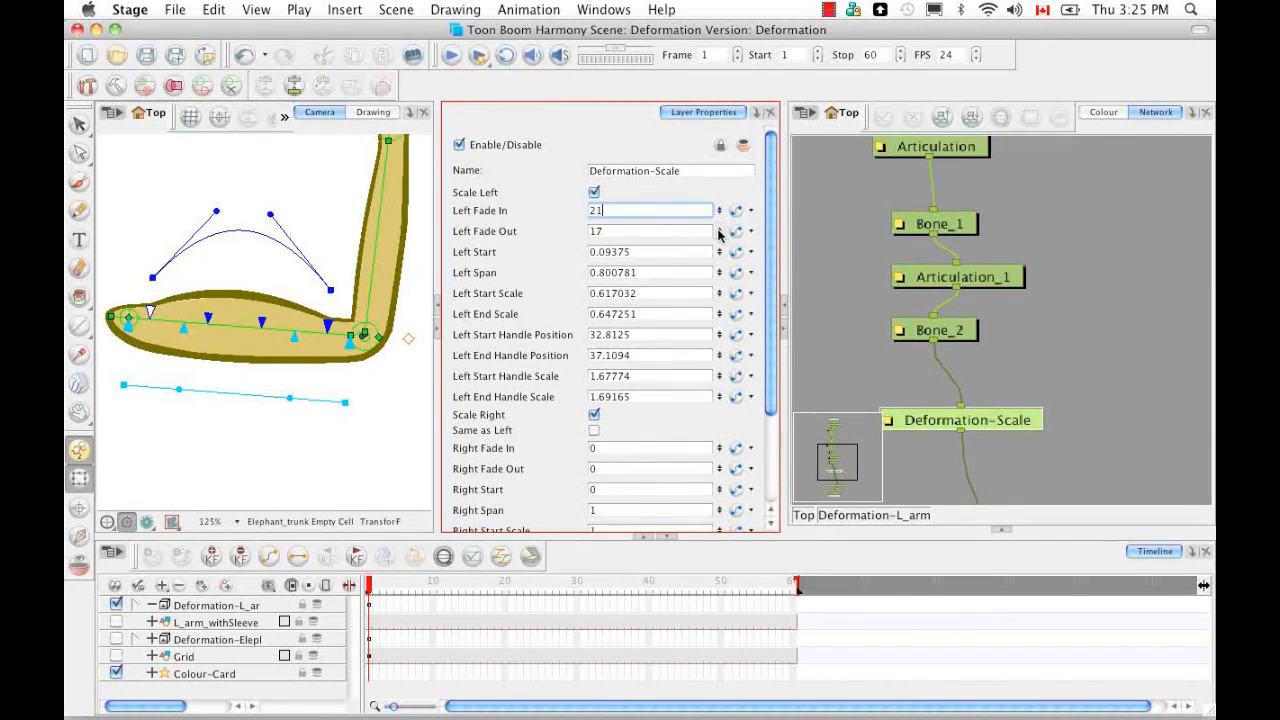
left_click_drag(718, 231, 710, 395)
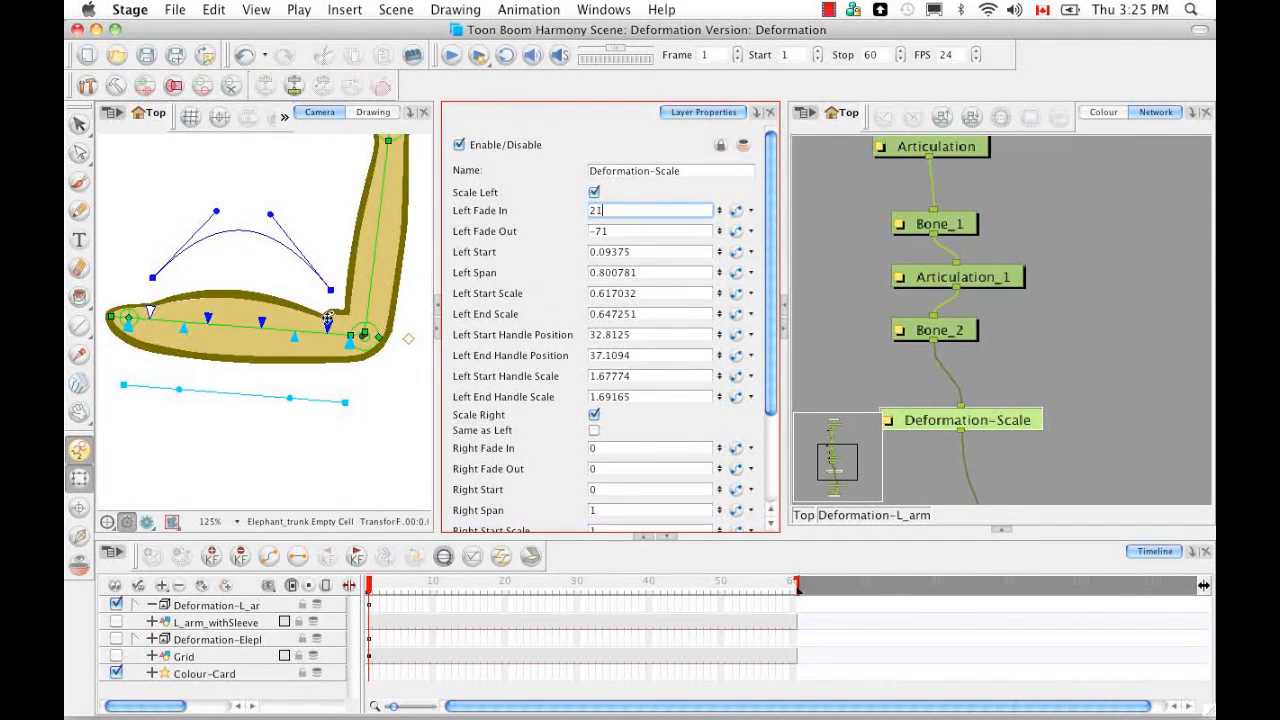
mouse_move(718, 235)
left_mouse_down()
mouse_move(721, 194)
mouse_move(721, 251)
left_mouse_up()
left_click_drag(720, 146, 722, 214)
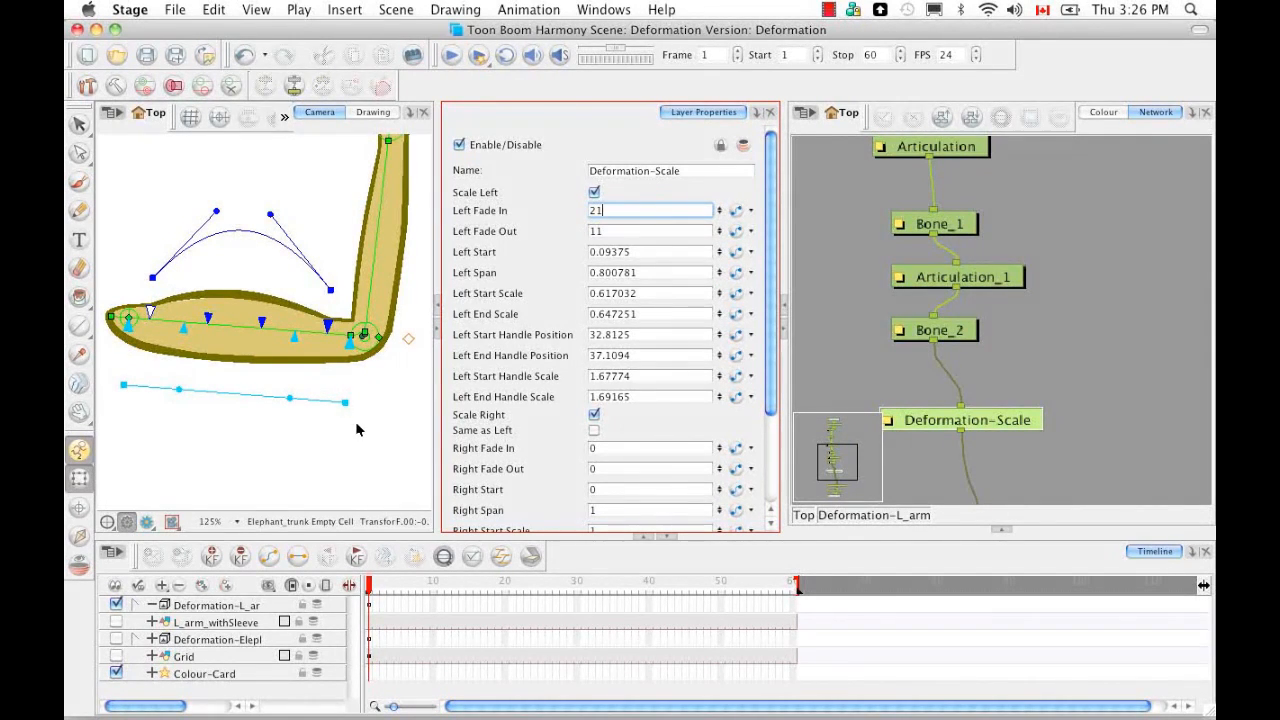
Step: Try disabling the right scaling and the left scaling one at a time, re-enabling each
left_click_drag(777, 322, 769, 435)
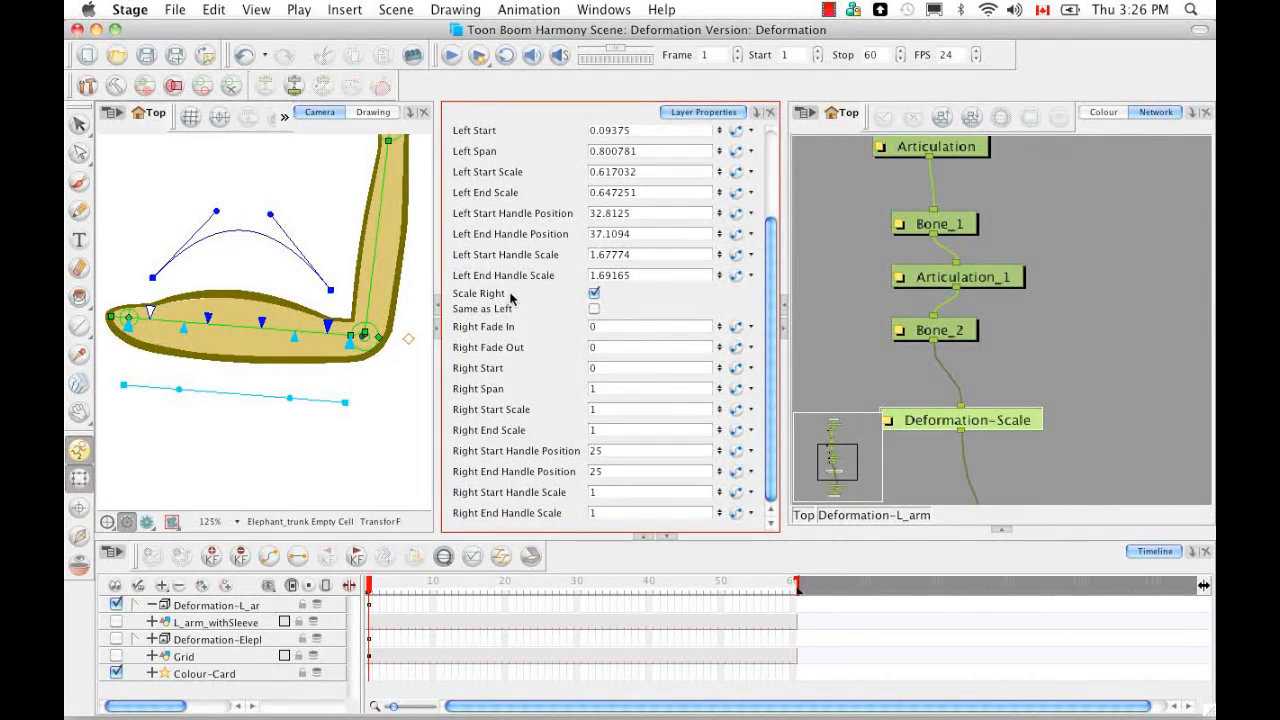
left_click(594, 293)
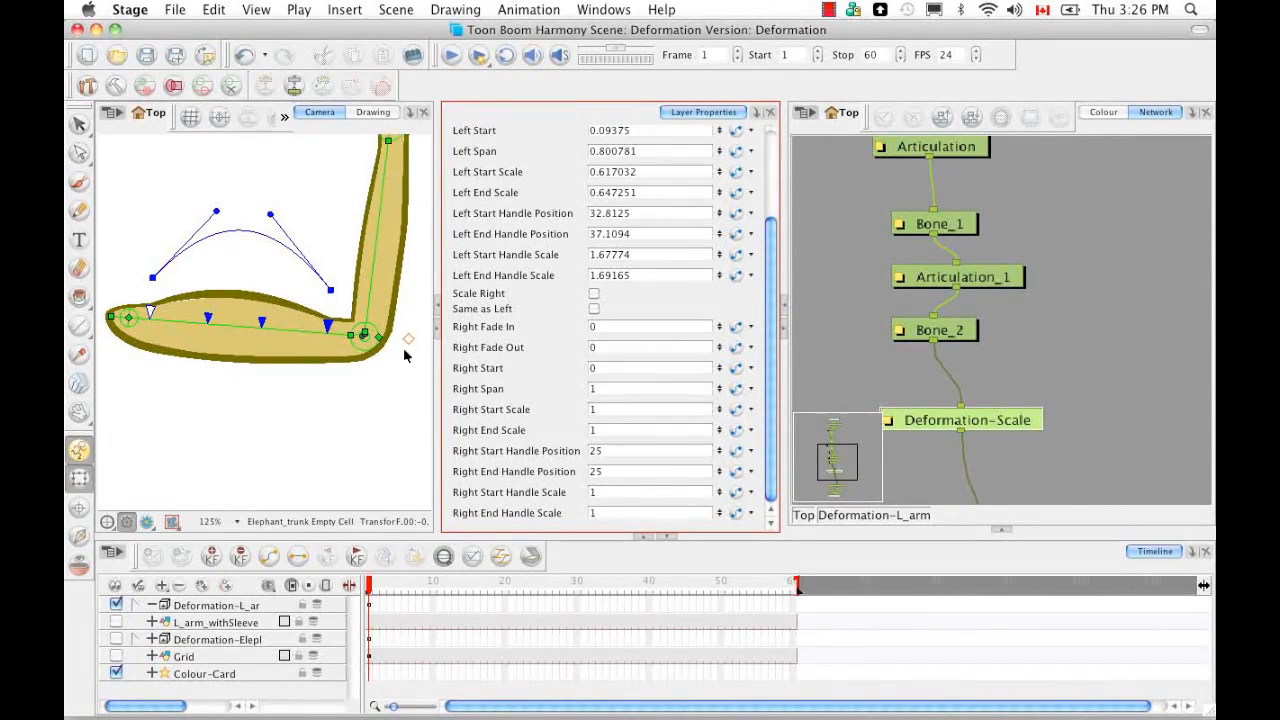
left_click(594, 293)
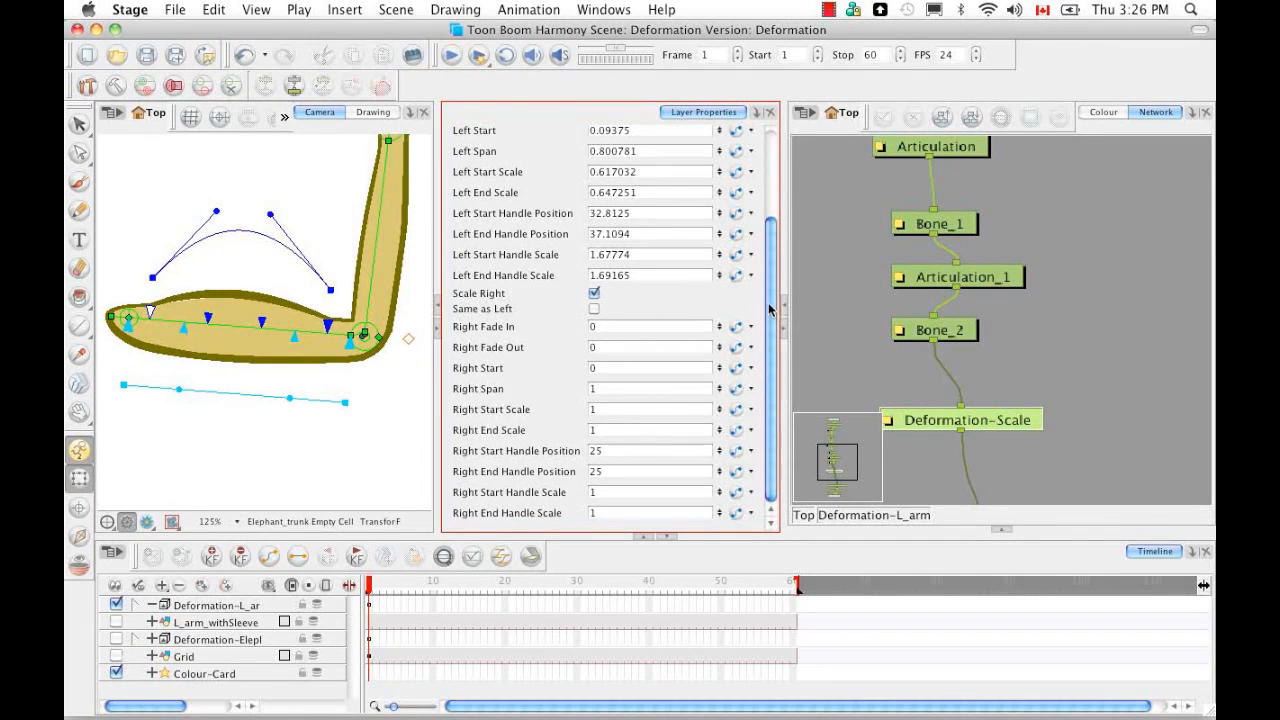
left_click_drag(770, 307, 776, 205)
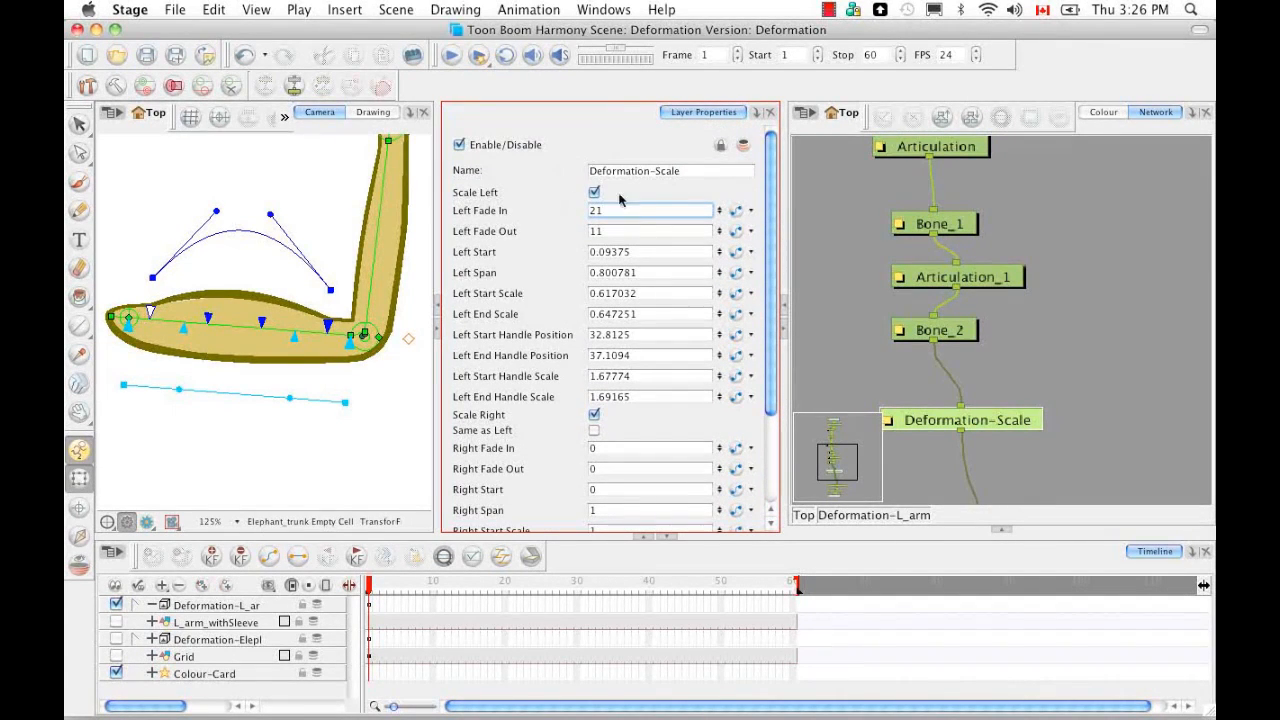
left_click(594, 192)
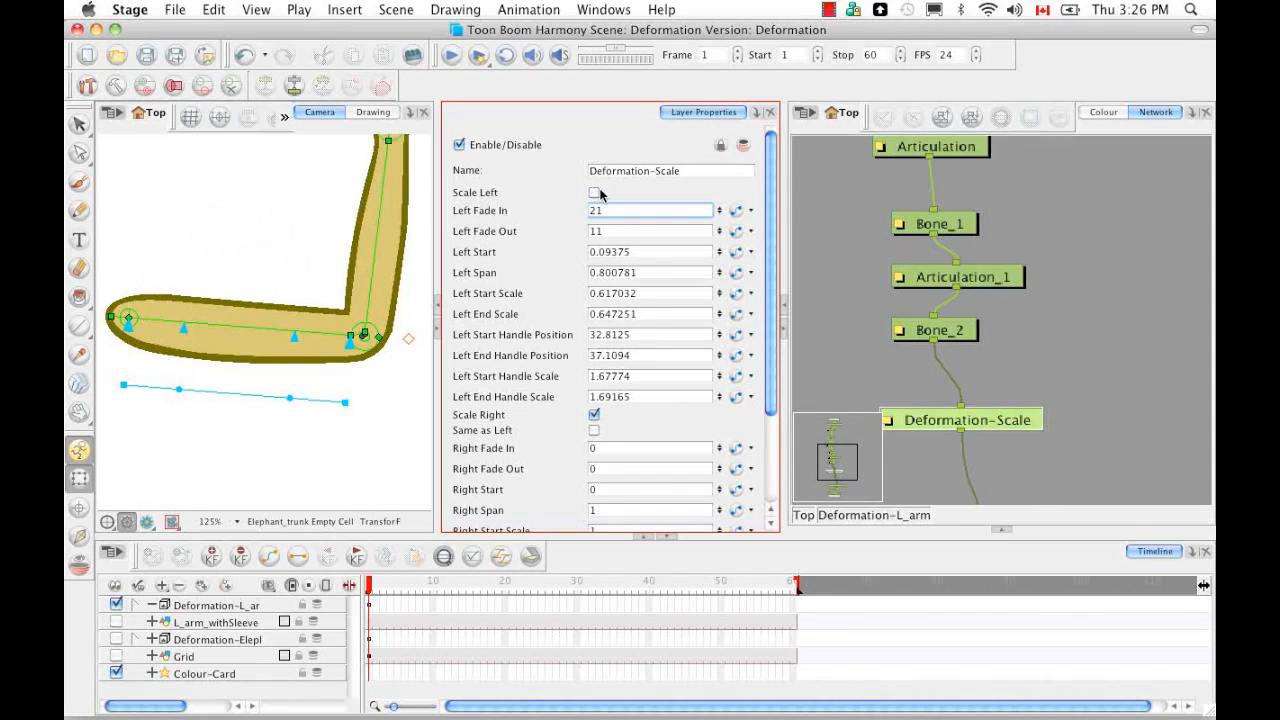
left_click(595, 193)
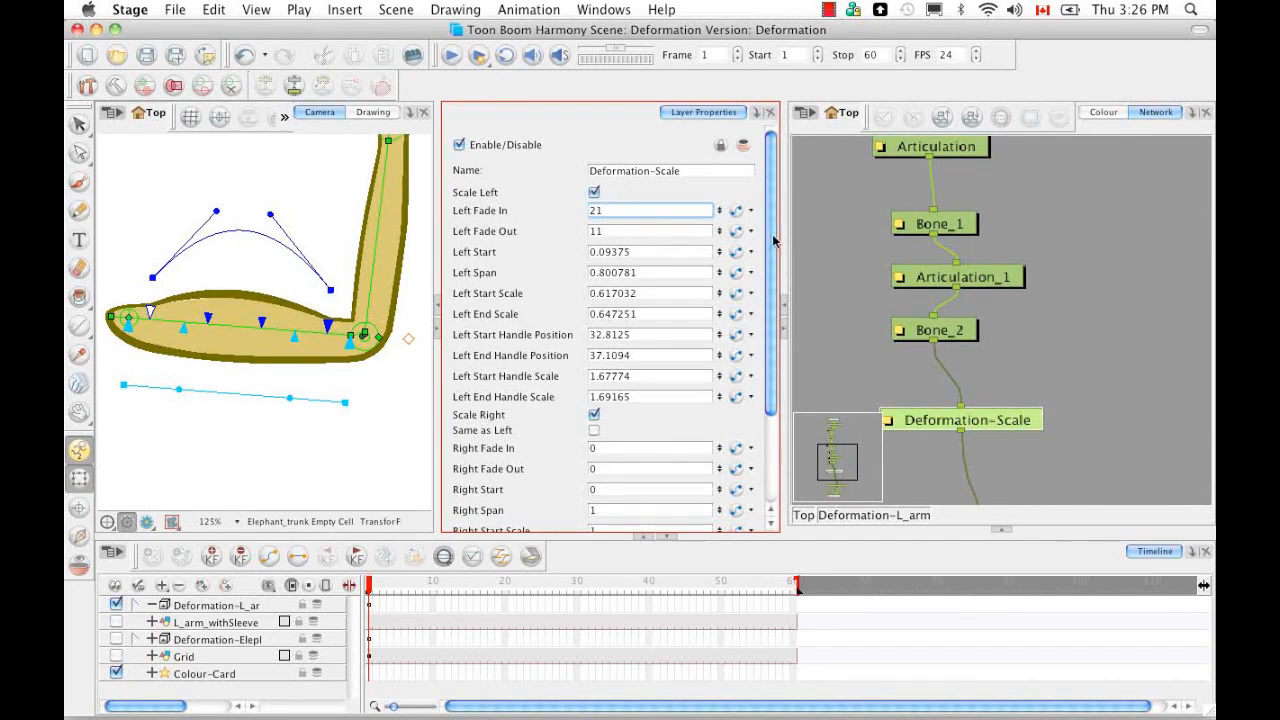
Step: Try mirroring the left scaling on the right side with Same as Left, and turn the option back off
left_click_drag(774, 240, 768, 335)
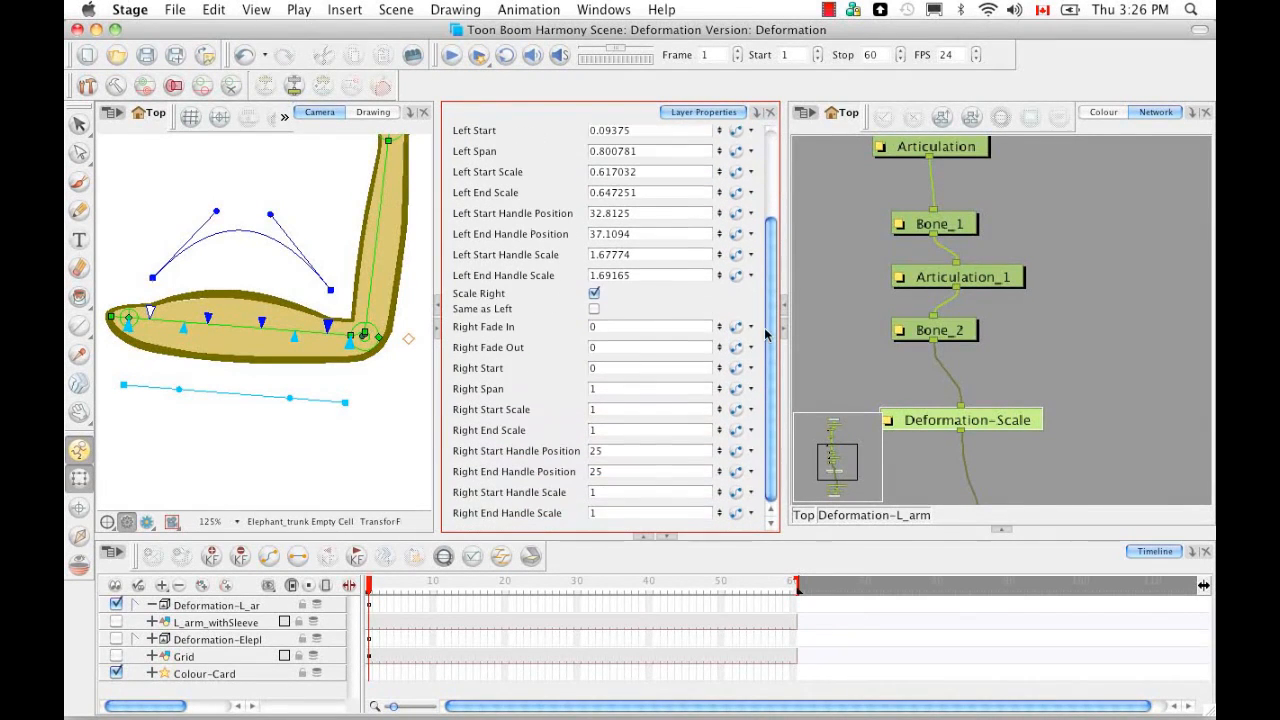
left_click(594, 309)
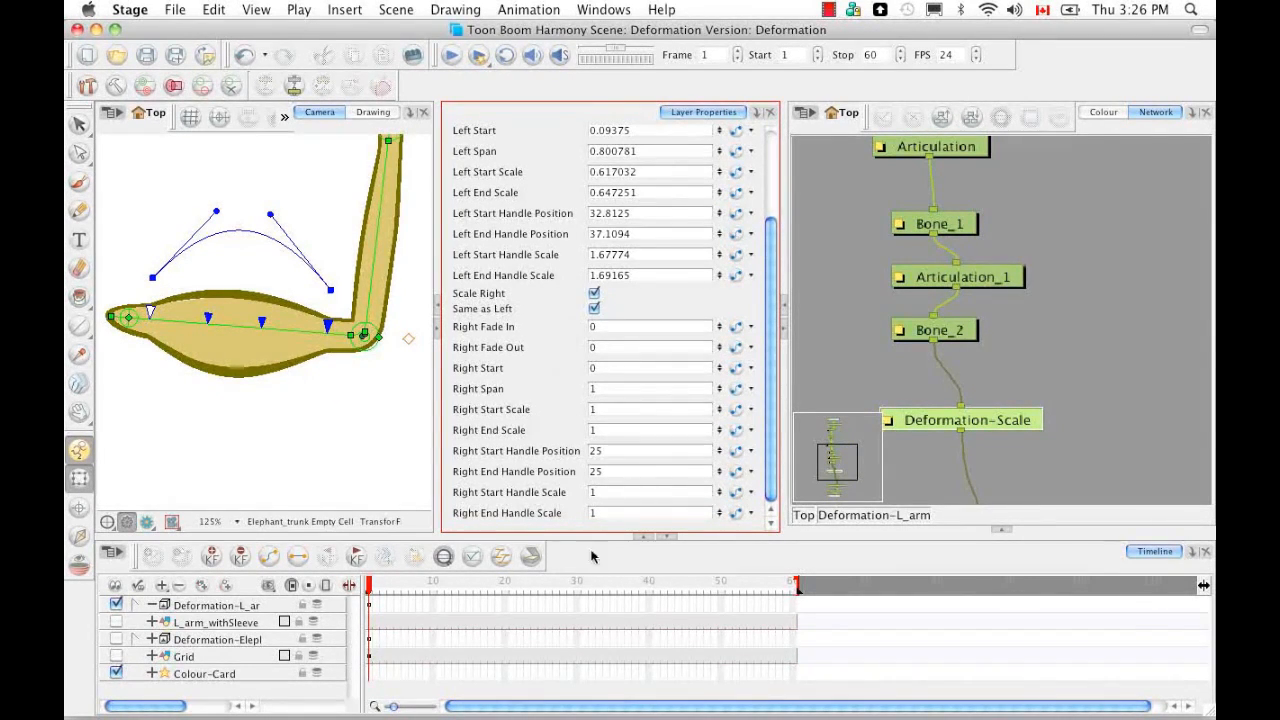
left_click(594, 310)
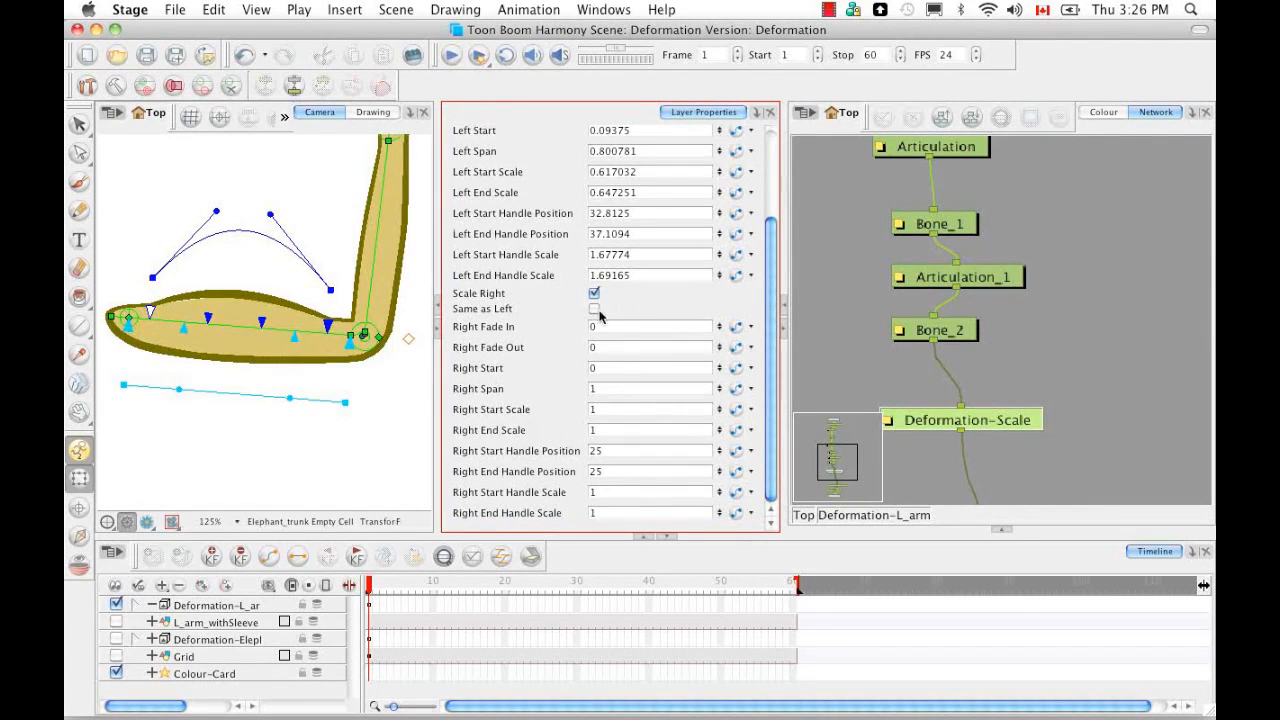
left_click_drag(770, 392, 768, 285)
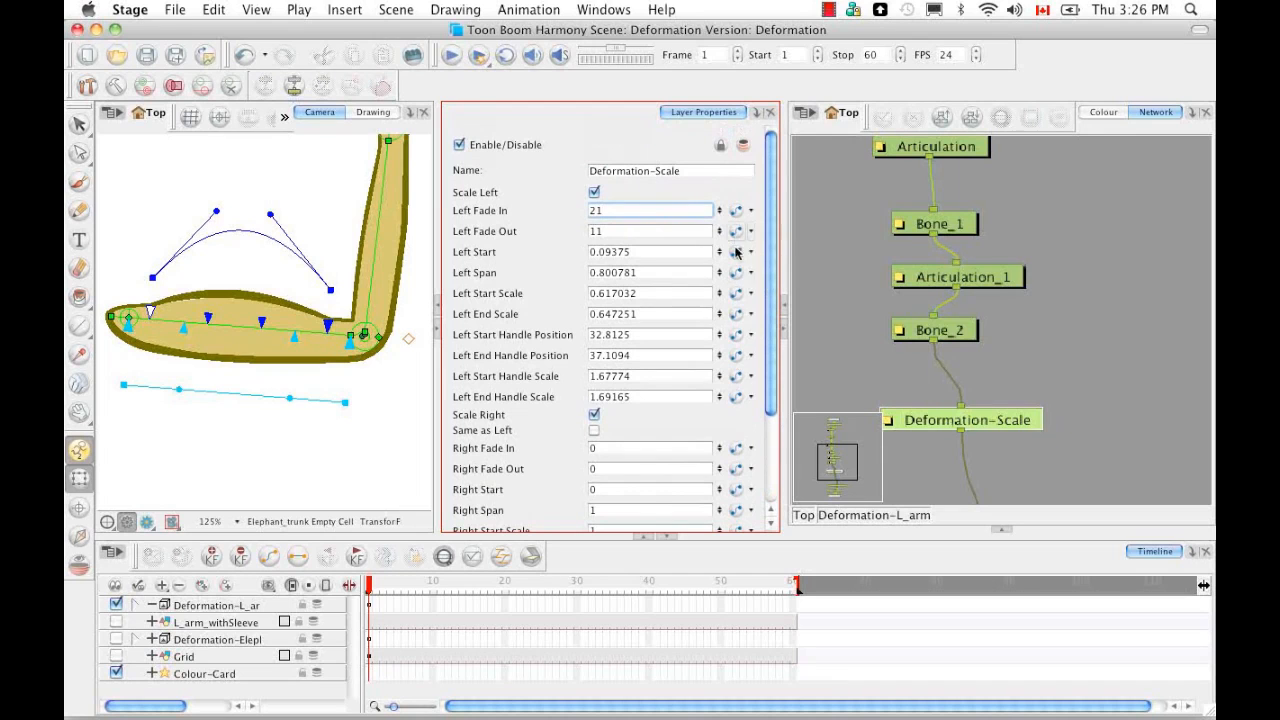
scroll(770, 335, "down", 5)
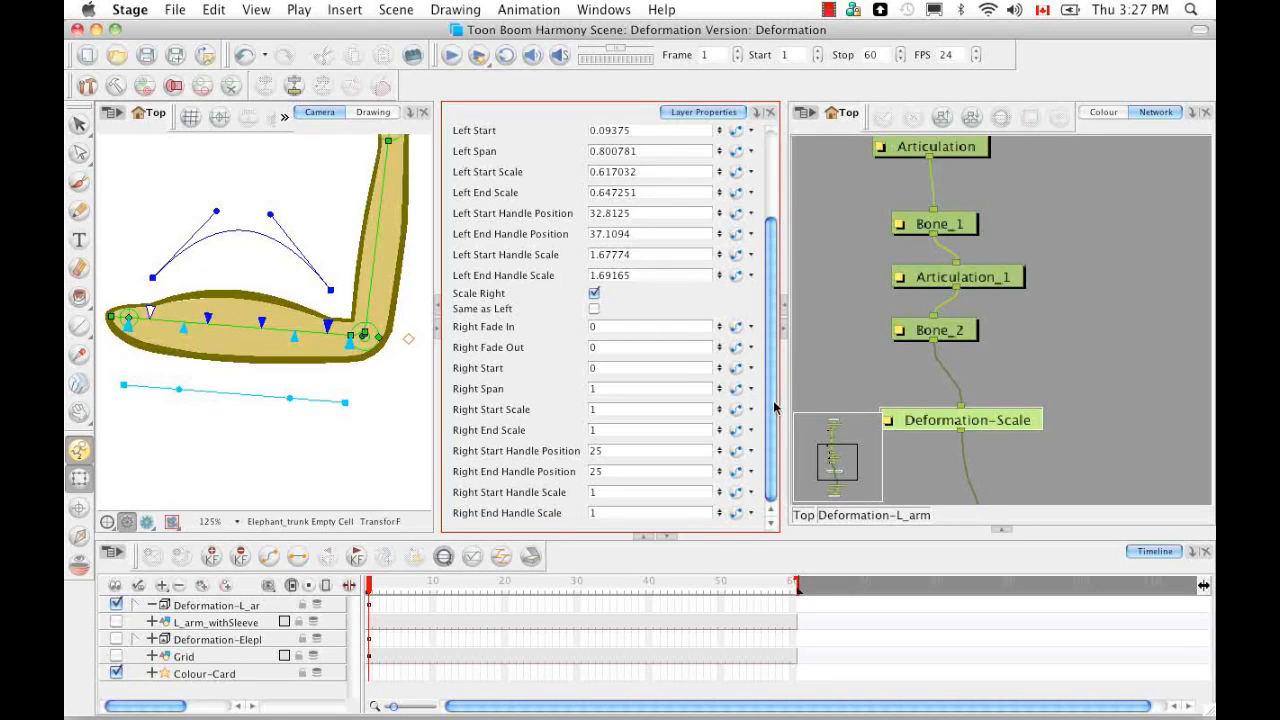
left_click_drag(775, 407, 773, 316)
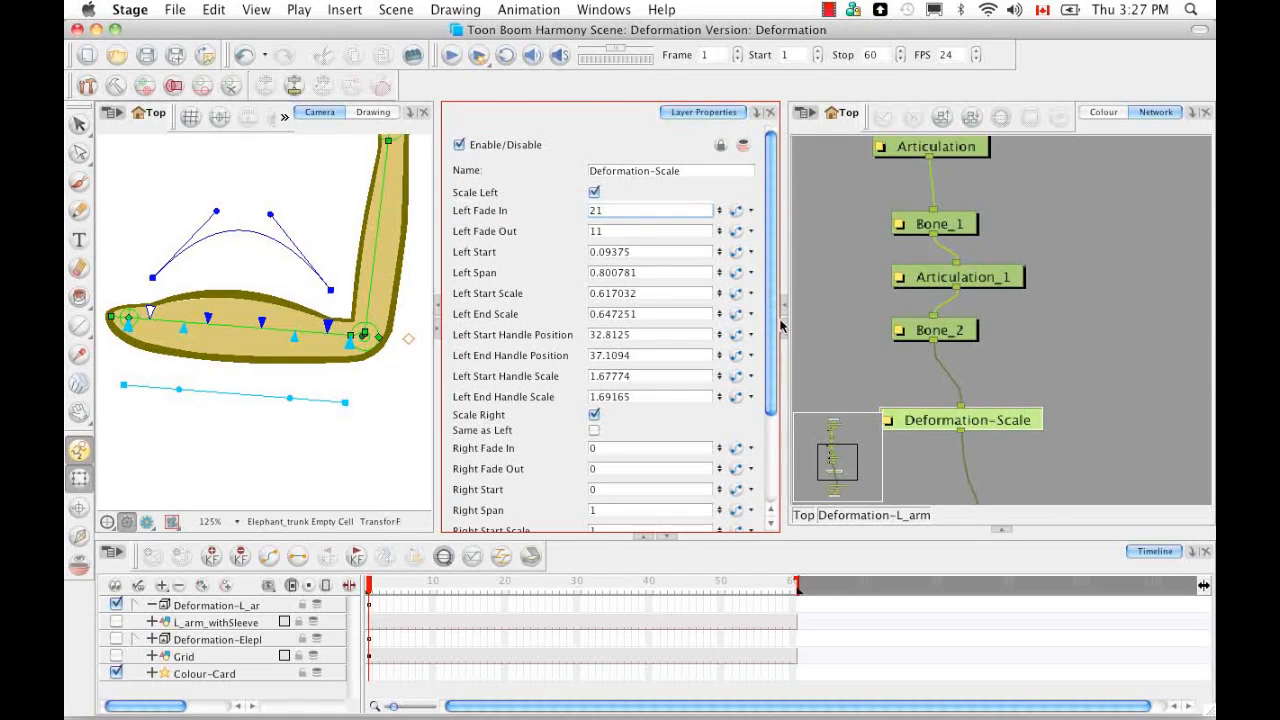
Step: Look over the deformation modules in the Module Library, and show the Deformation-Switch module's layer properties
left_click(1002, 532)
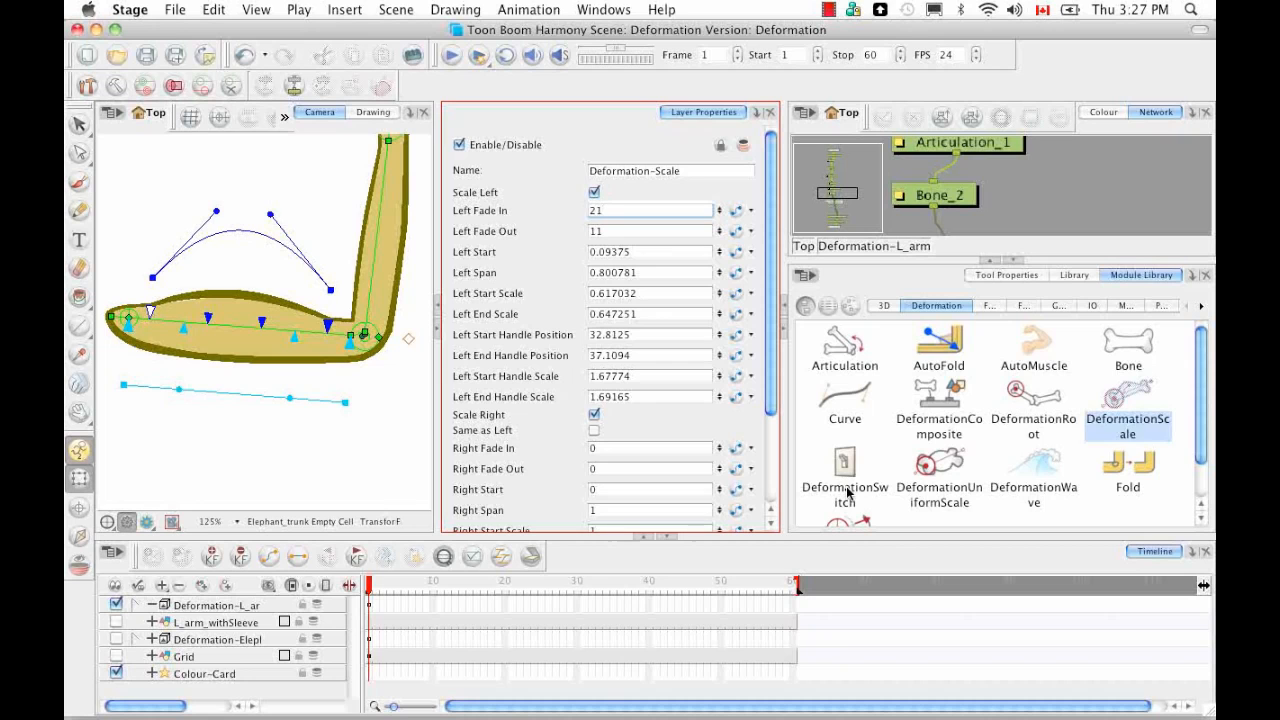
left_click(1072, 207)
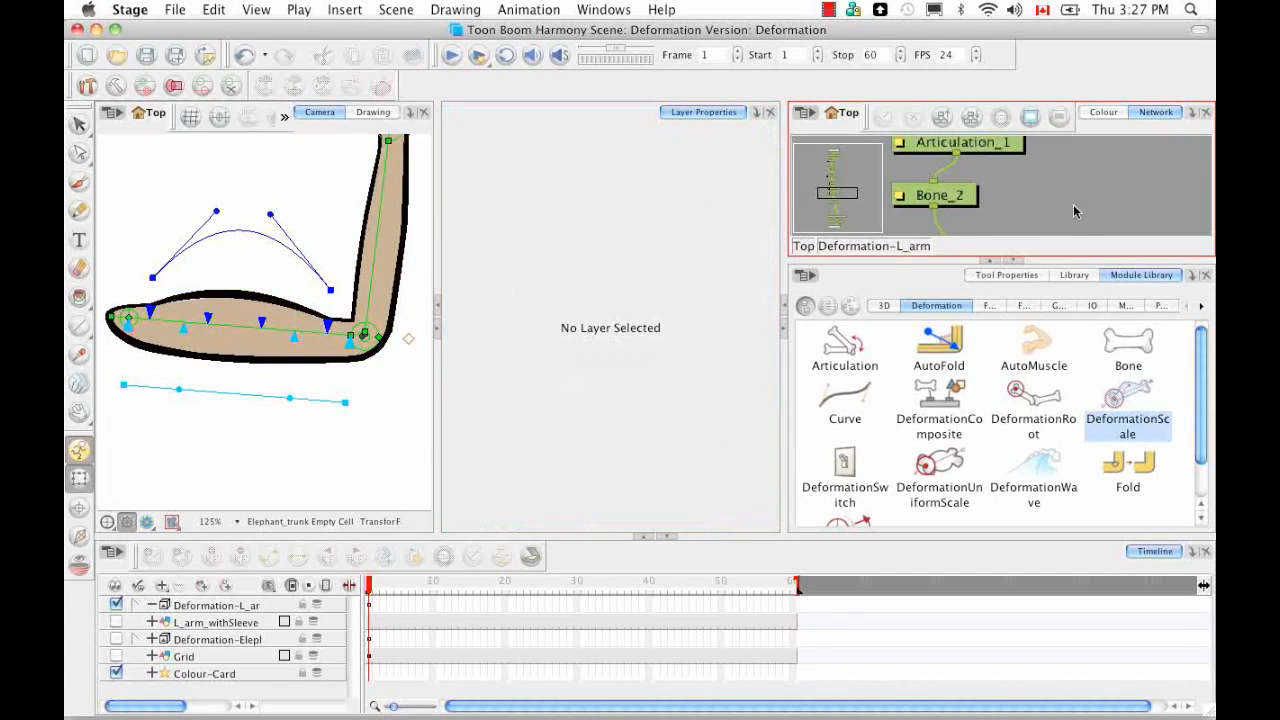
left_click(1015, 261)
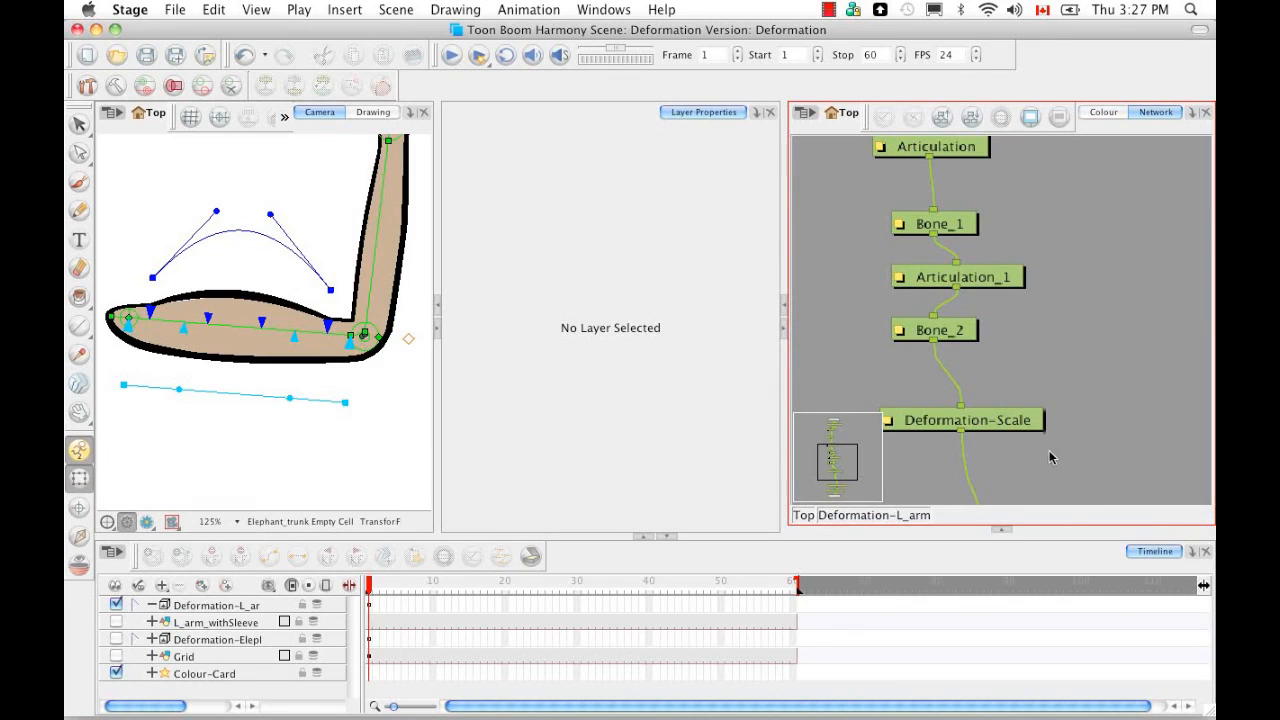
scroll(1054, 450, "down", 4)
scroll(1052, 331, "down", 2)
scroll(1055, 427, "up", 1)
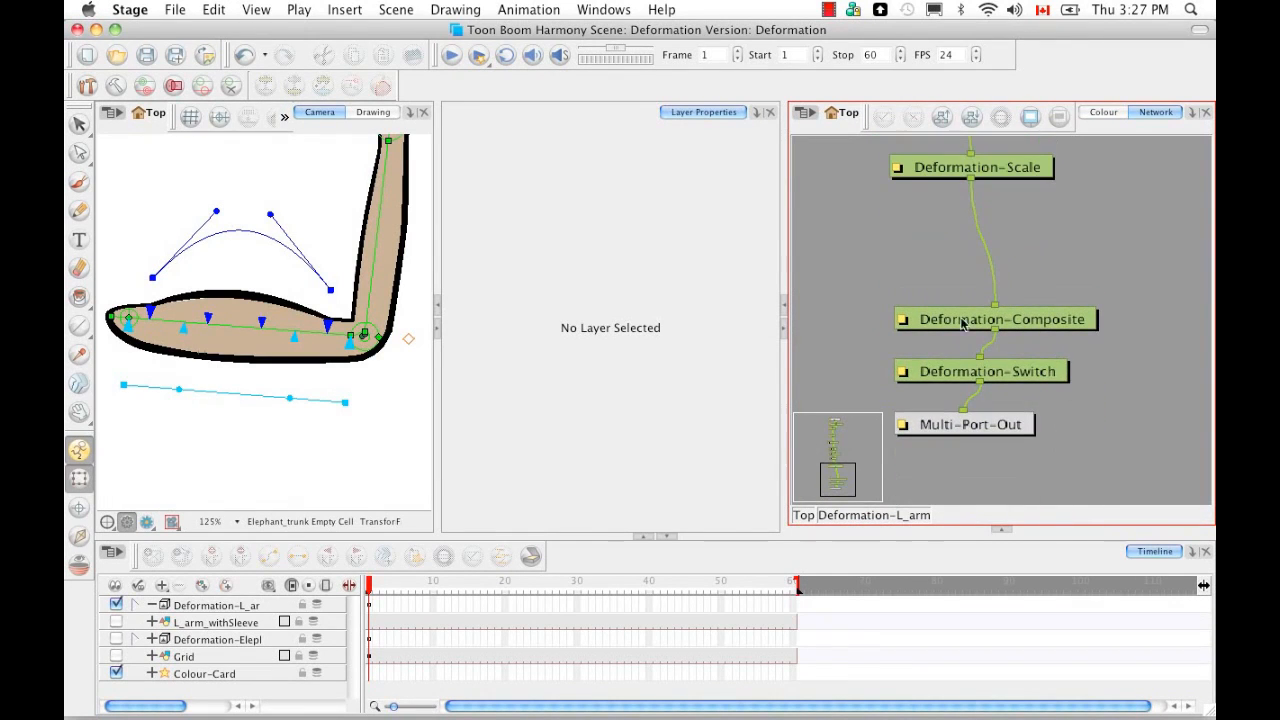
left_click(1054, 378)
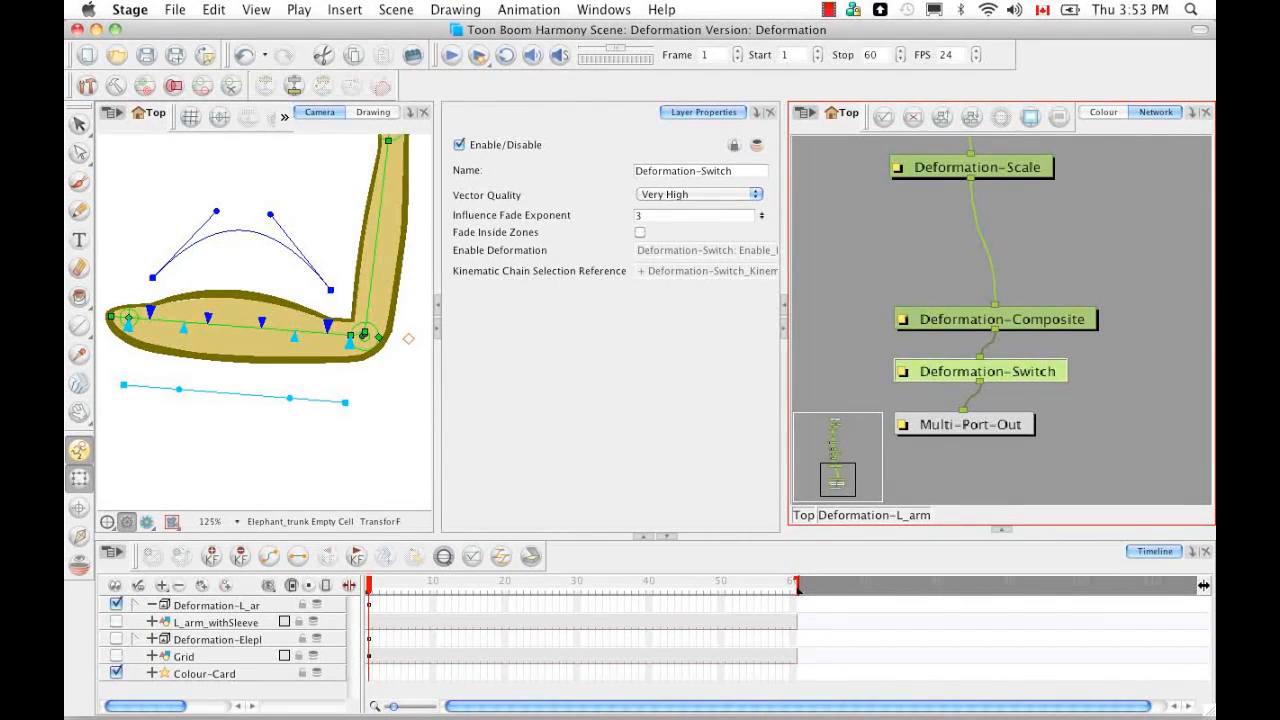
Step: Try turning the arm's deformation off by setting the Deformation-Switch's Enable Deformation value to 0 at frame 1
left_click(903, 373)
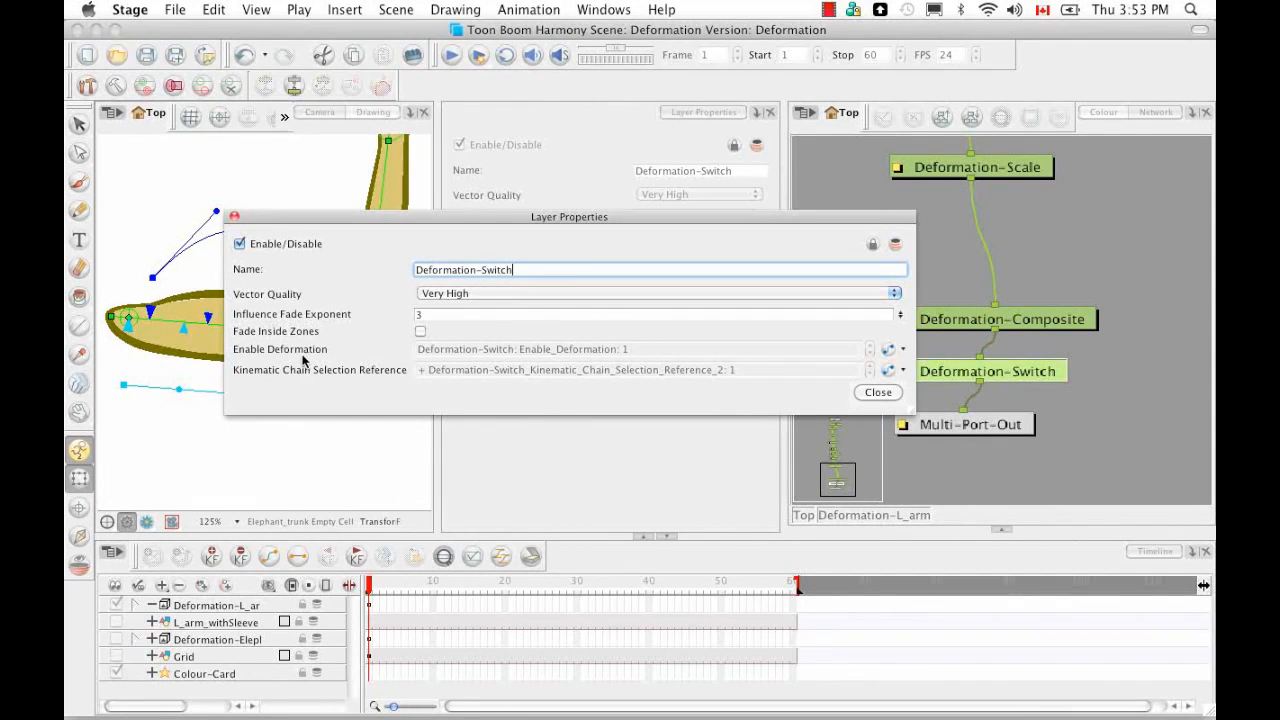
left_click(885, 352)
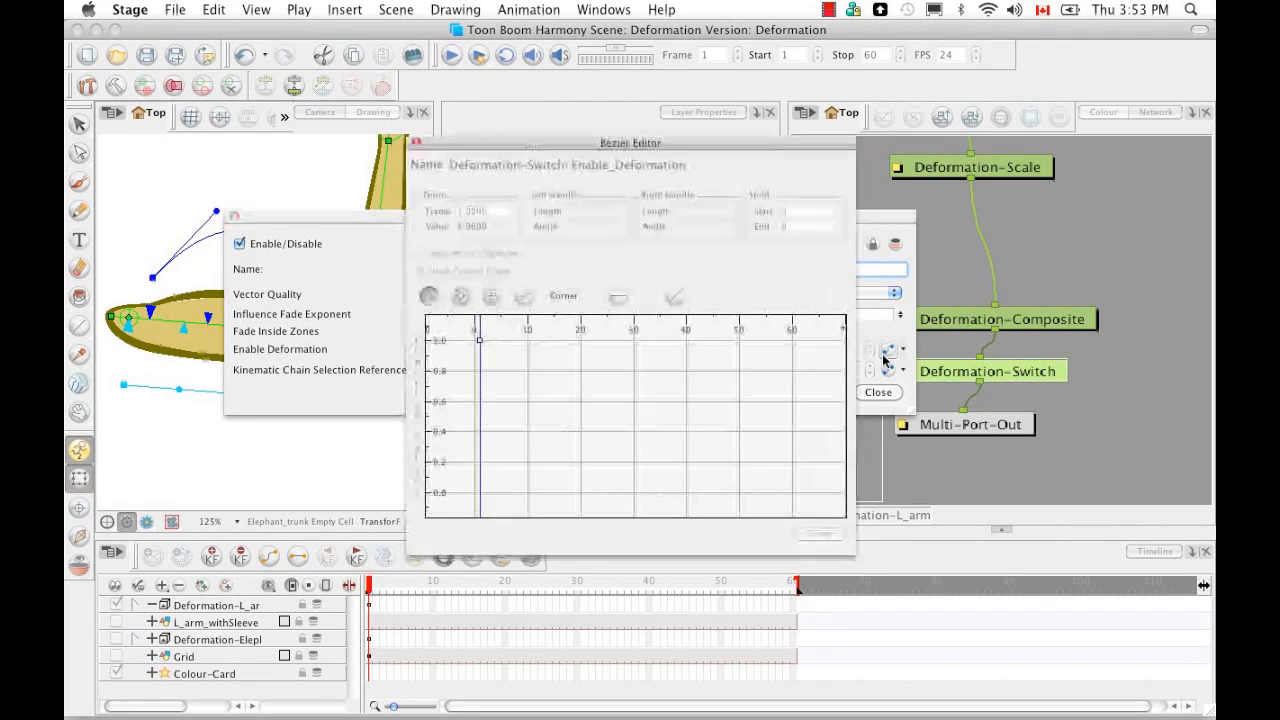
left_click(479, 341)
left_click_drag(490, 227, 426, 239)
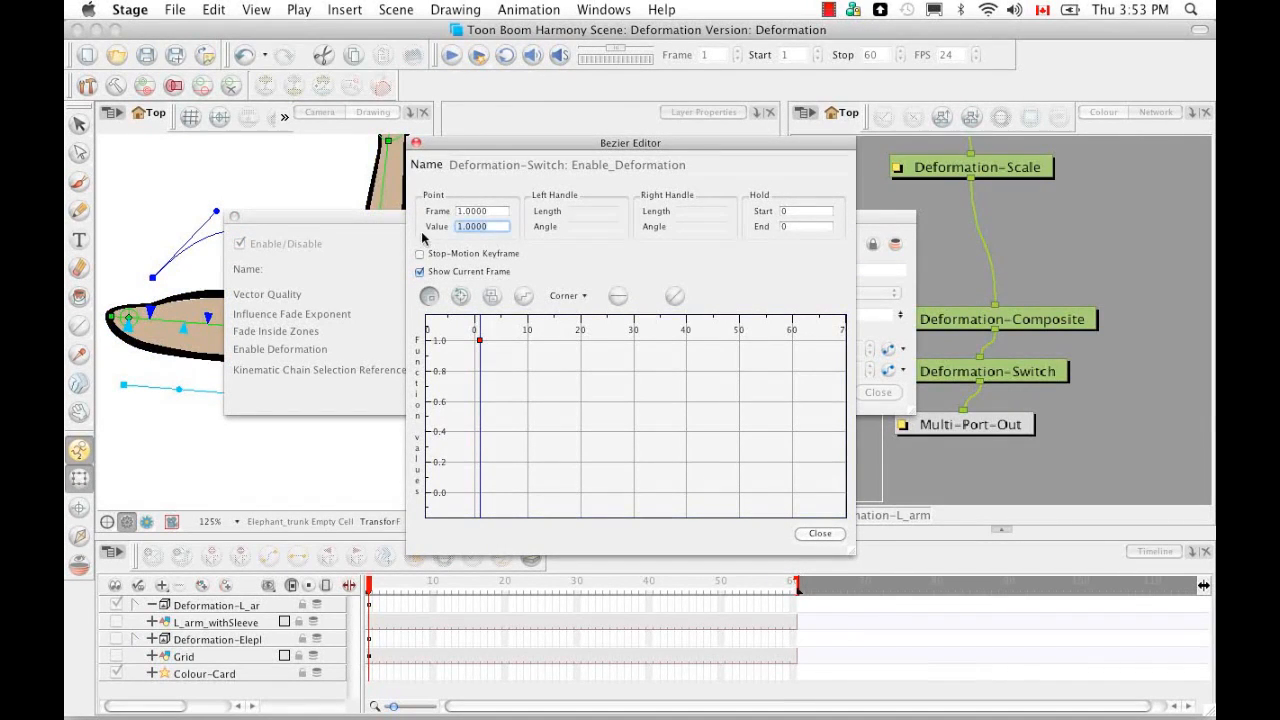
type("0")
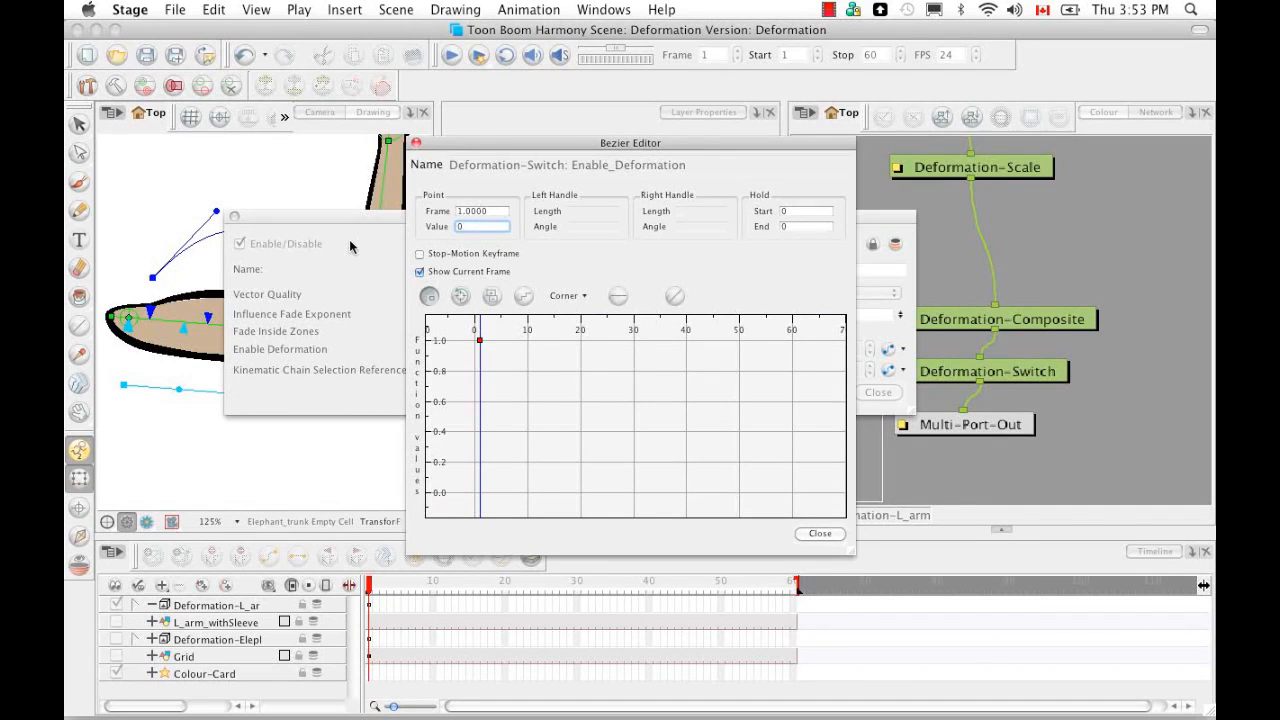
left_click(834, 533)
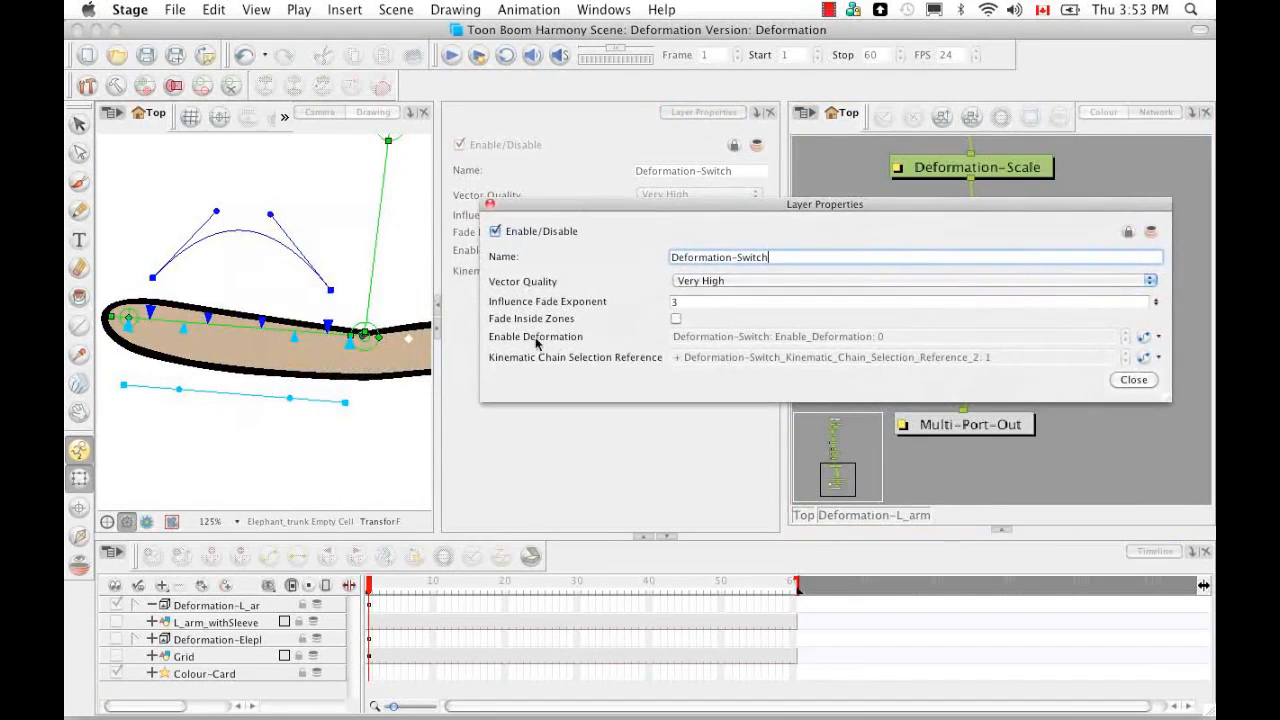
left_click(361, 525)
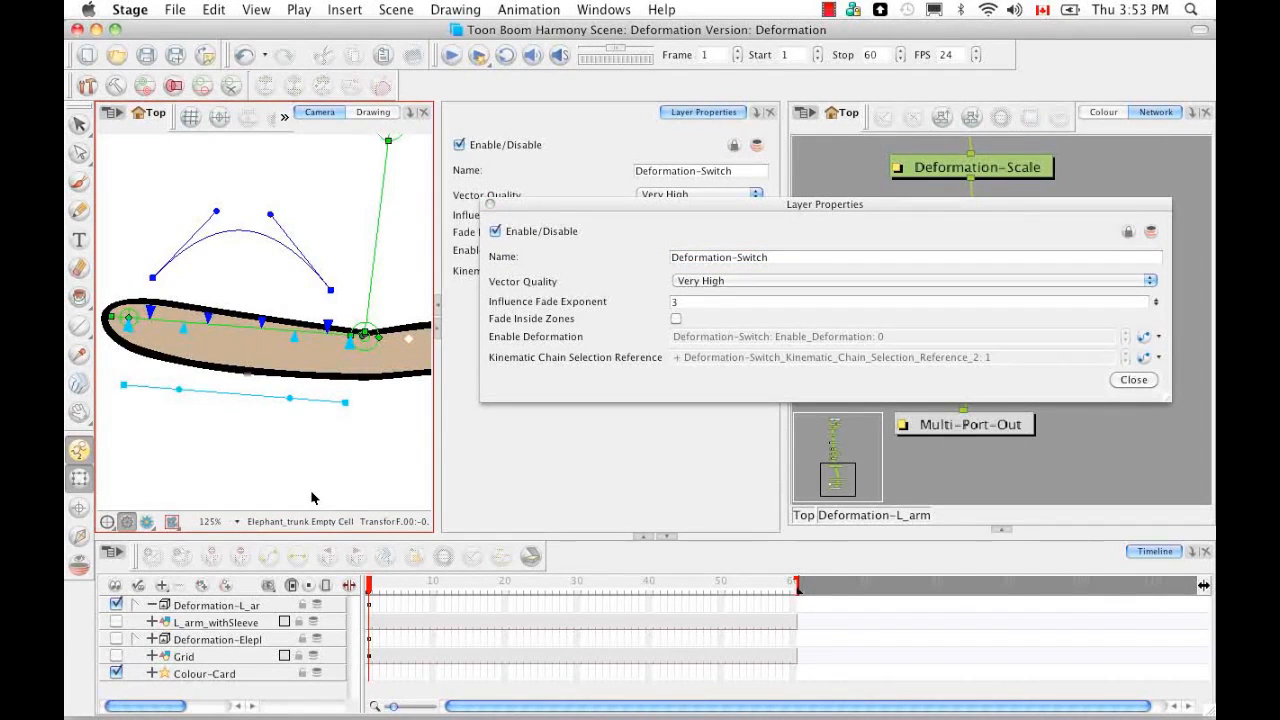
scroll(162, 382, "down", 4)
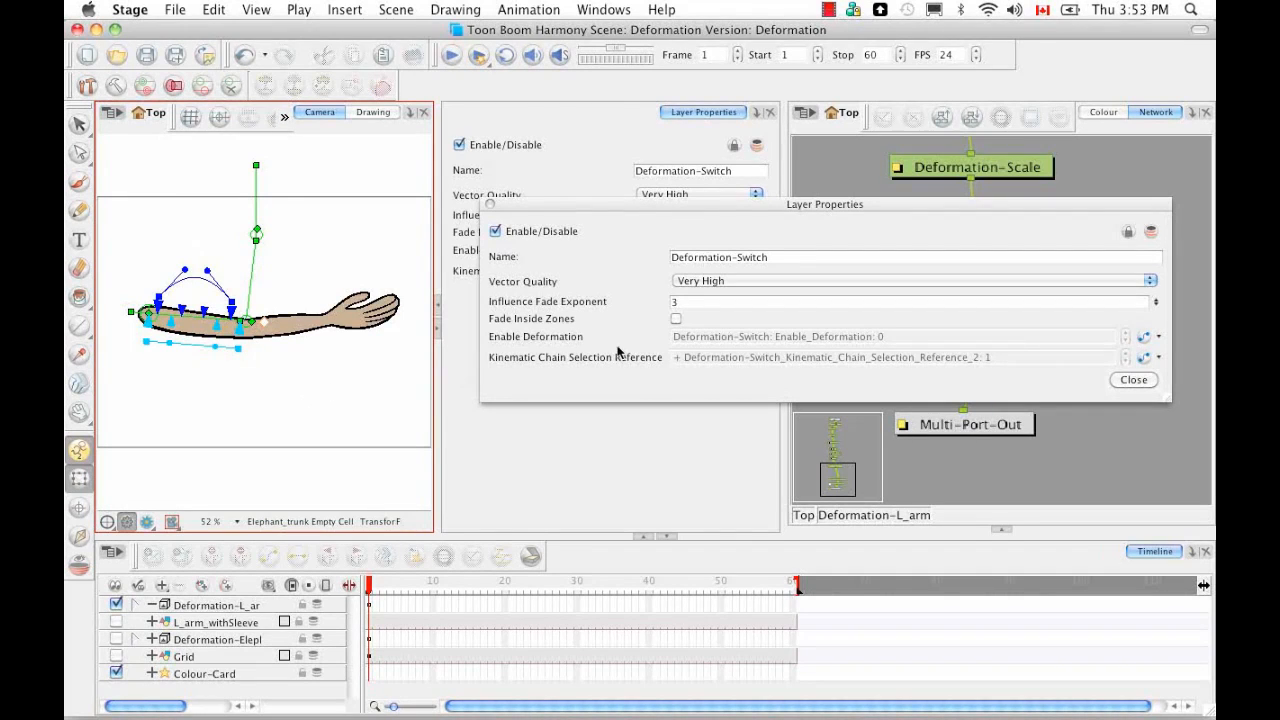
Step: Turn the arm's deformation back on by setting the Deformation-Switch's Enable Deformation value to 1 at frame 1
left_click(1143, 337)
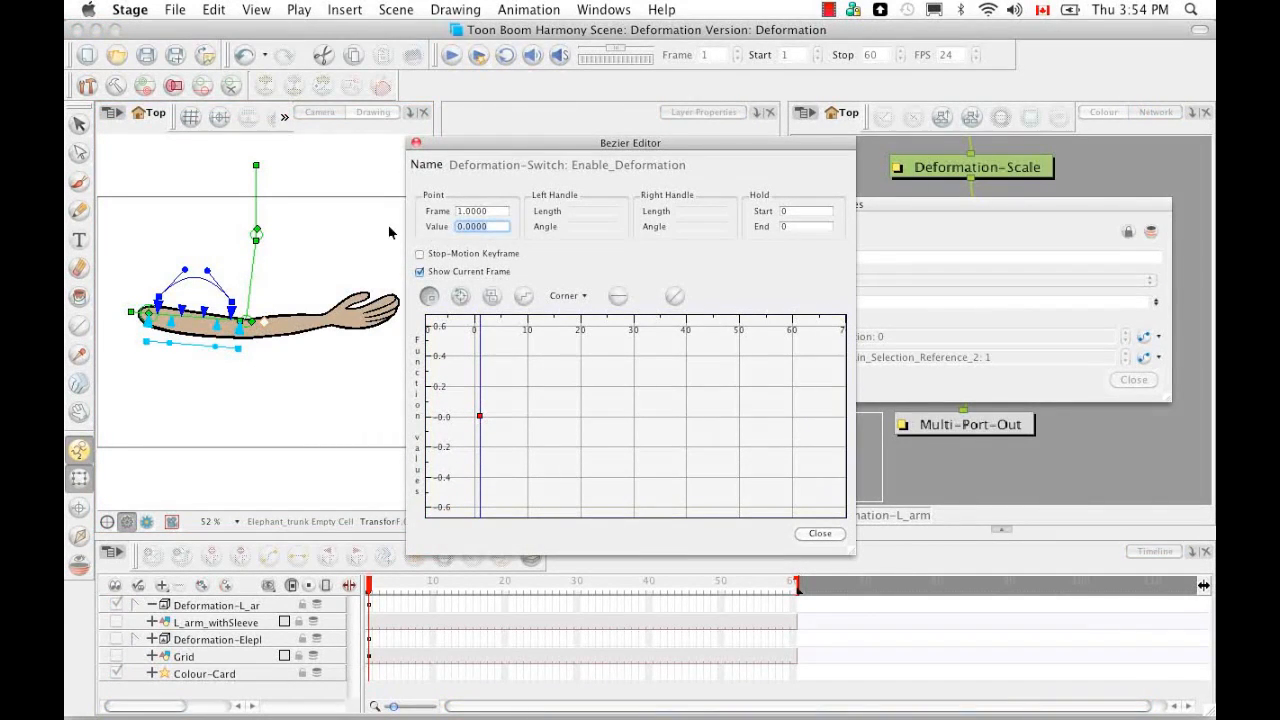
type("1.0")
key("Return")
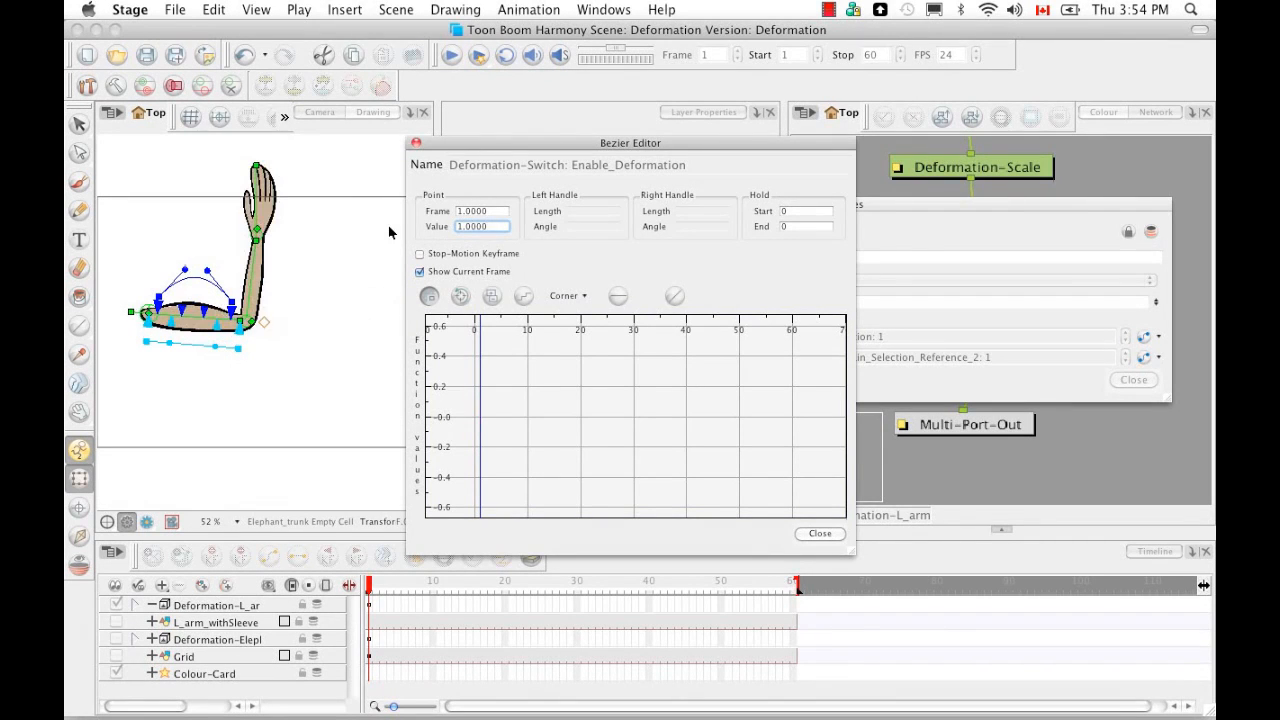
left_click(819, 534)
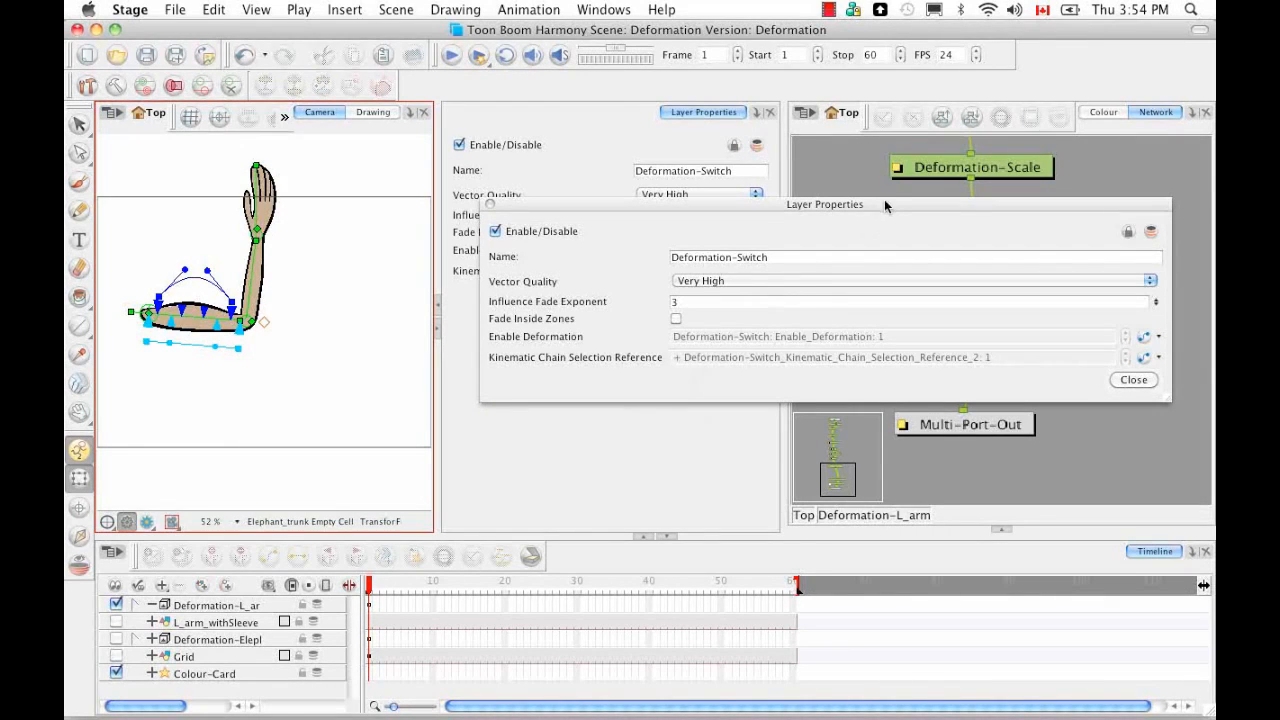
Step: Look over the Vector Quality options of the Deformation-Switch and keep Very High
left_click_drag(882, 201, 697, 241)
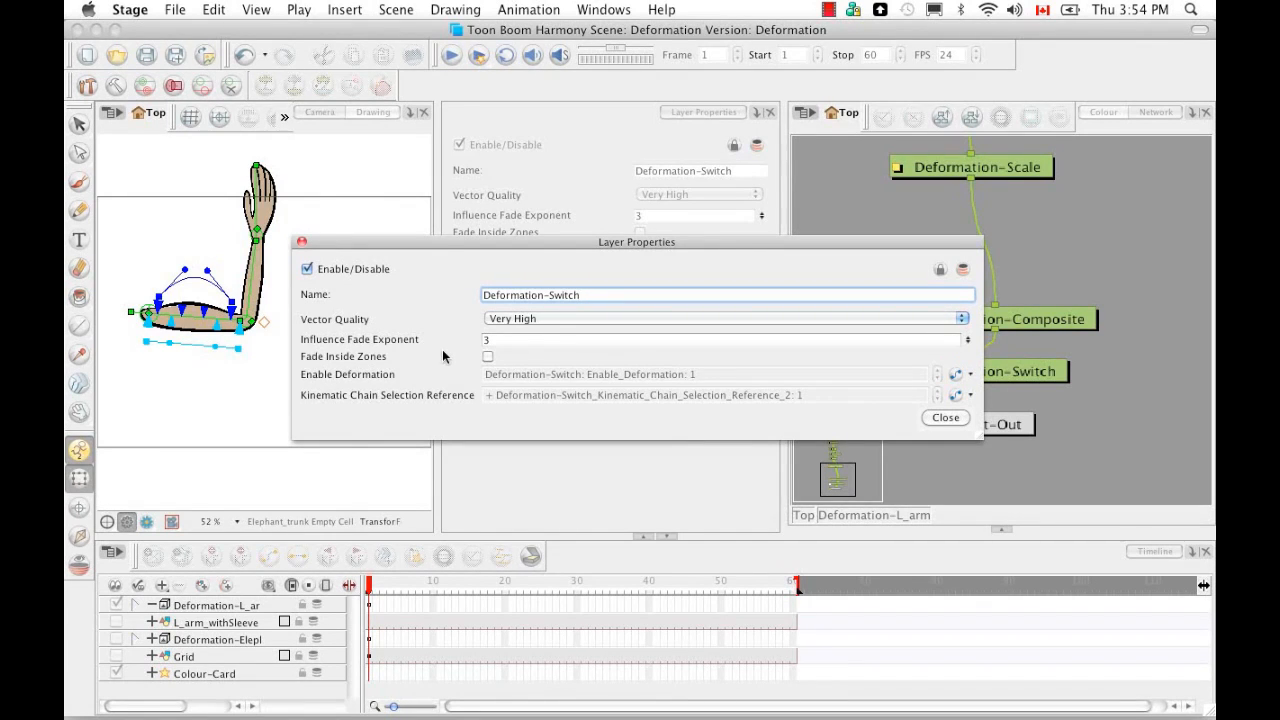
left_click(961, 318)
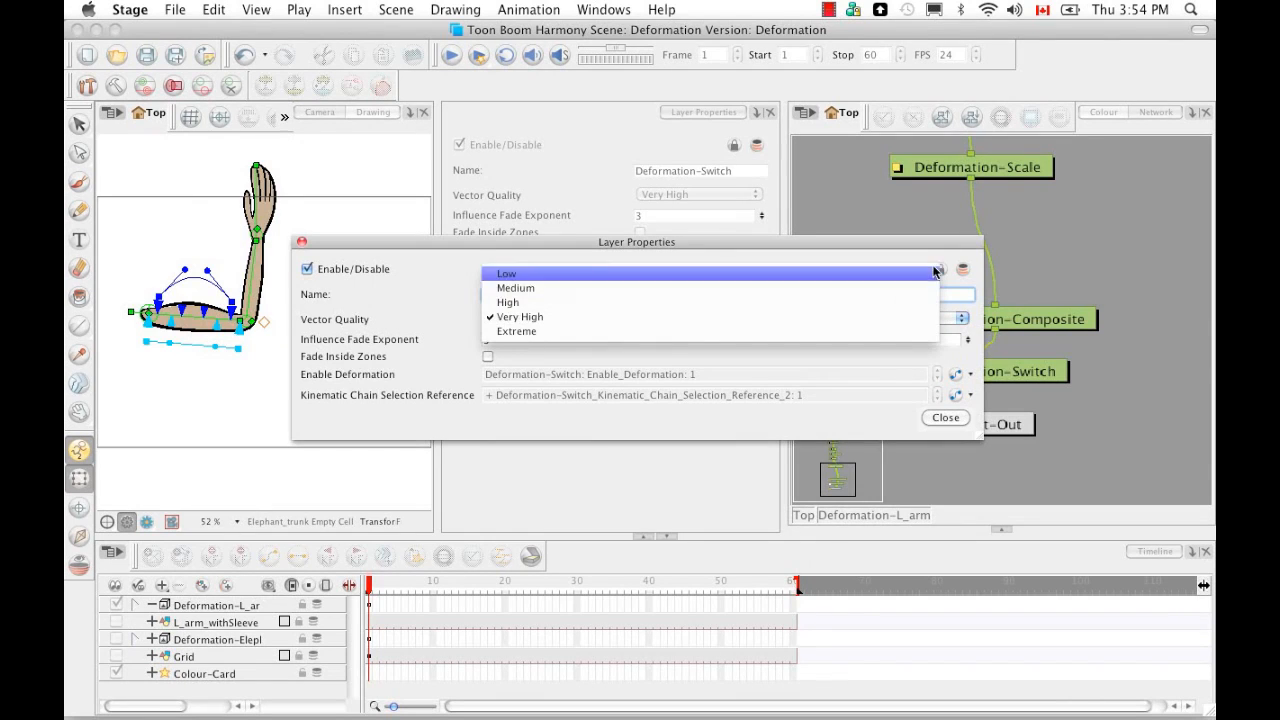
left_click(937, 318)
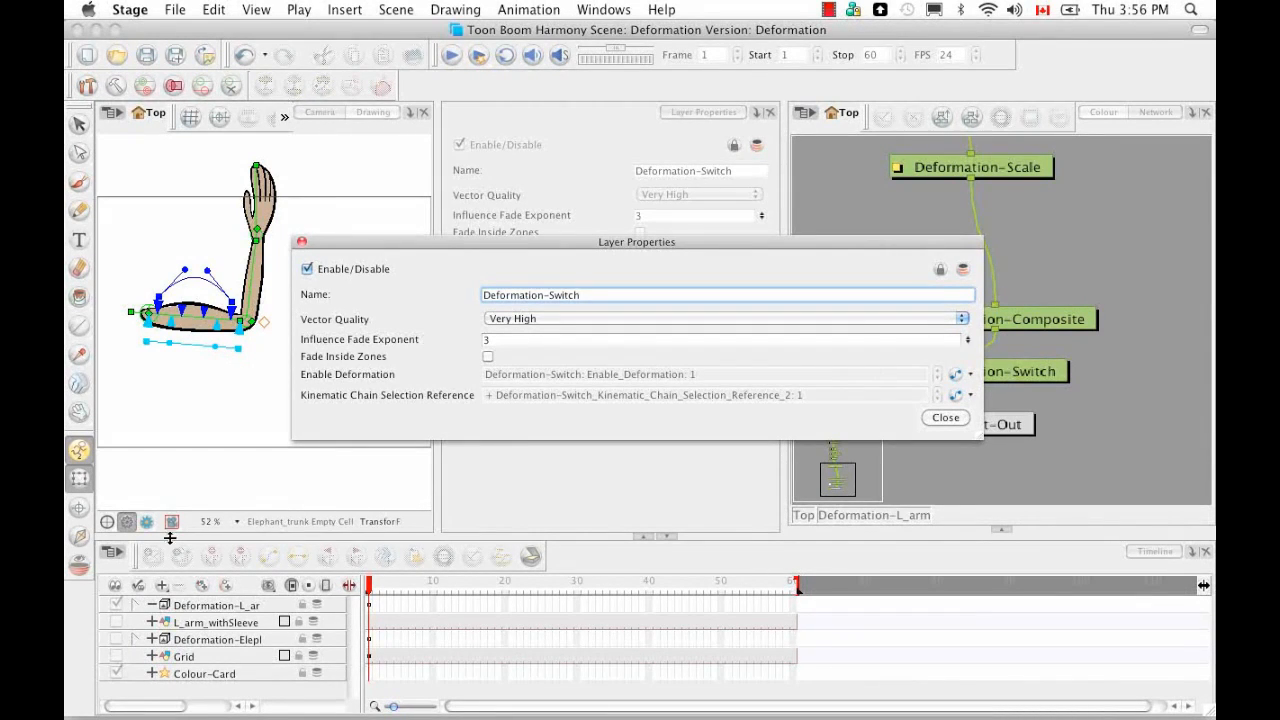
Step: Expand Deformation-L_arm in the timeline, examine the Deformation-Switch's parameters and their values, and close its layer properties
left_click(134, 608)
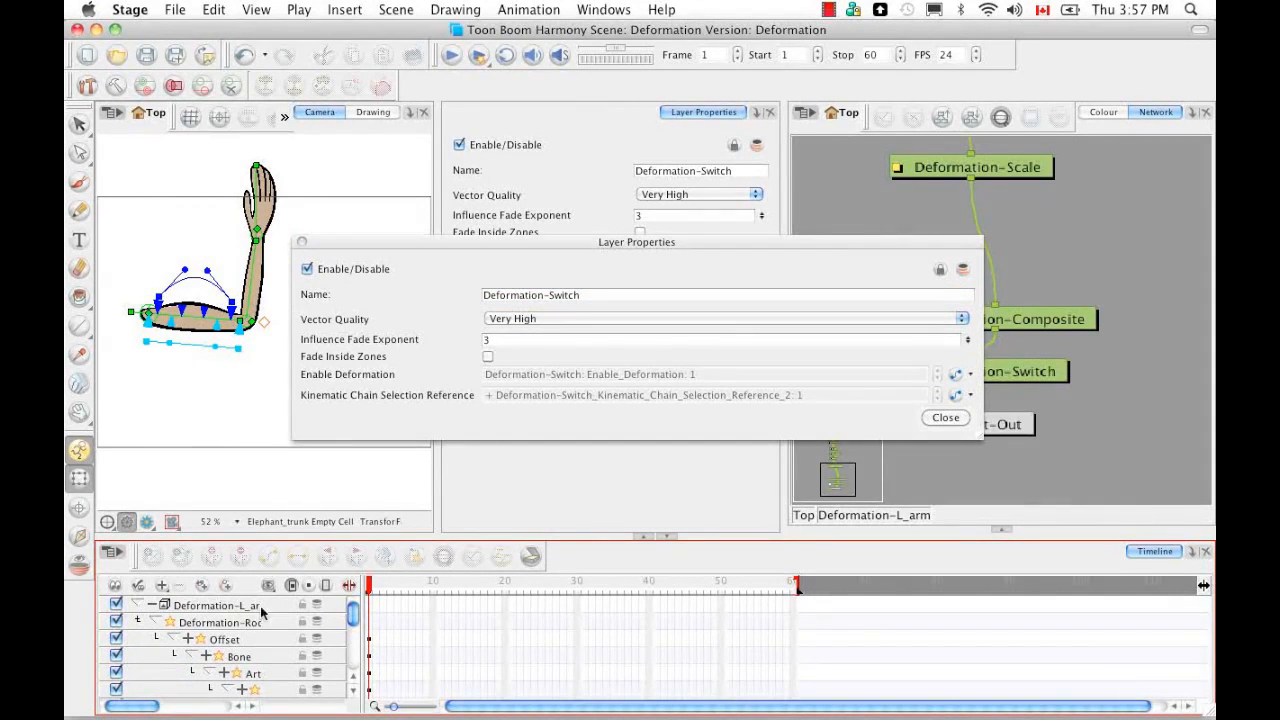
left_click_drag(361, 658, 531, 645)
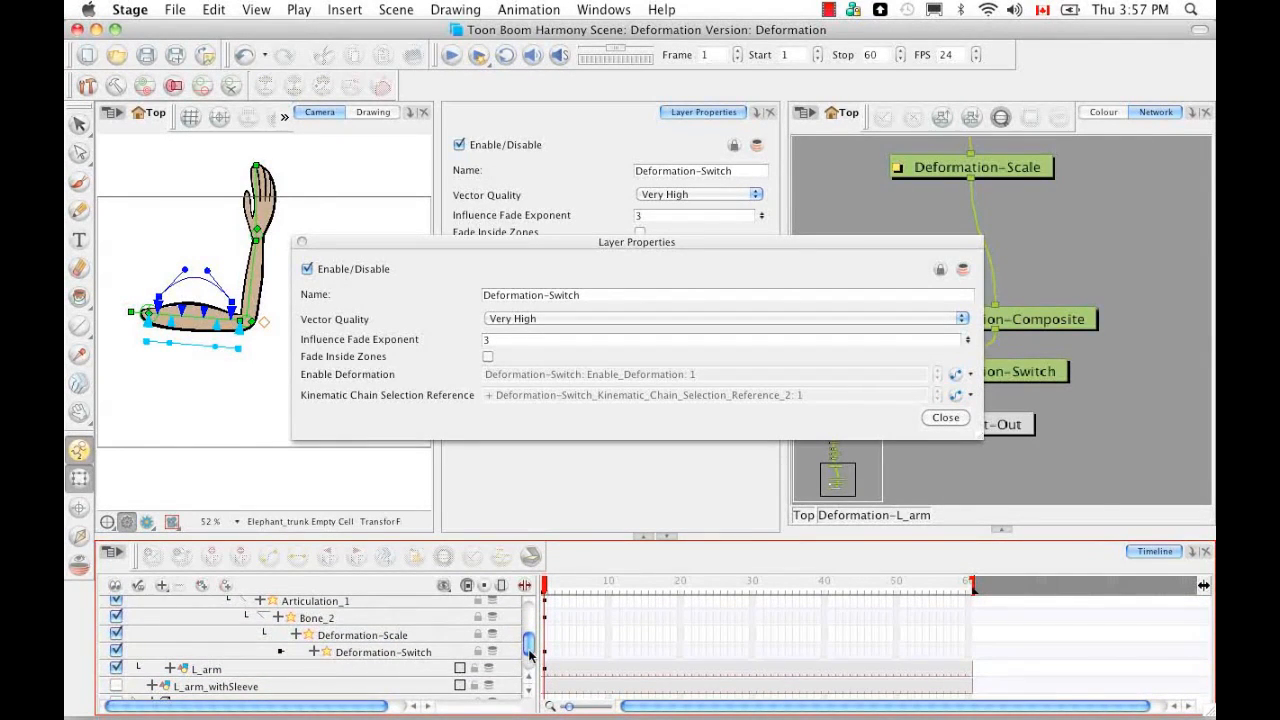
scroll(273, 631, "up", 5)
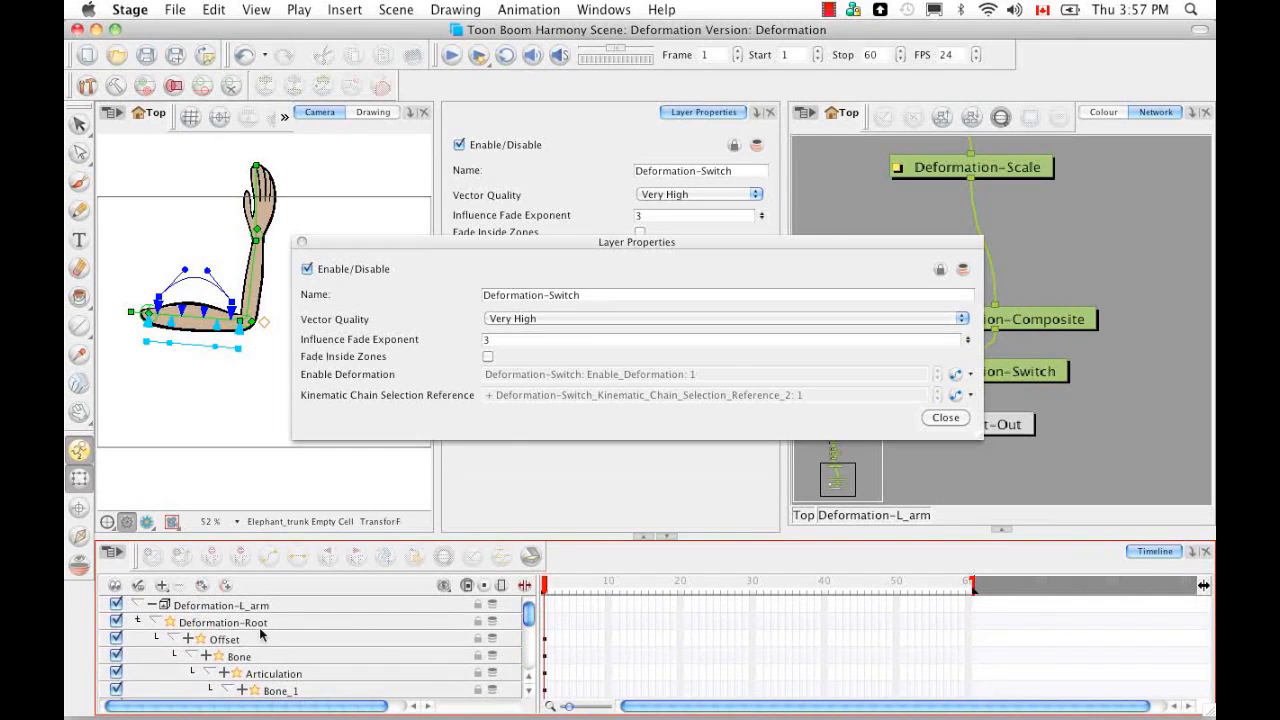
left_click_drag(530, 614, 533, 645)
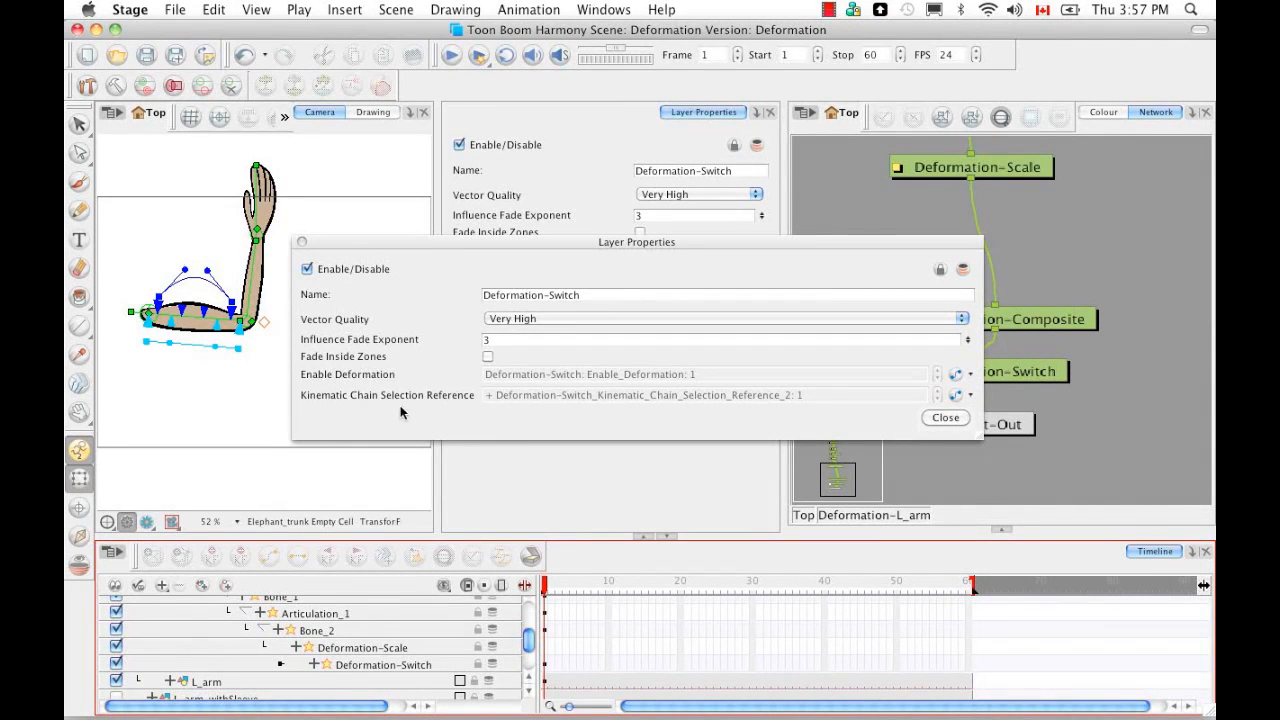
left_click(525, 588)
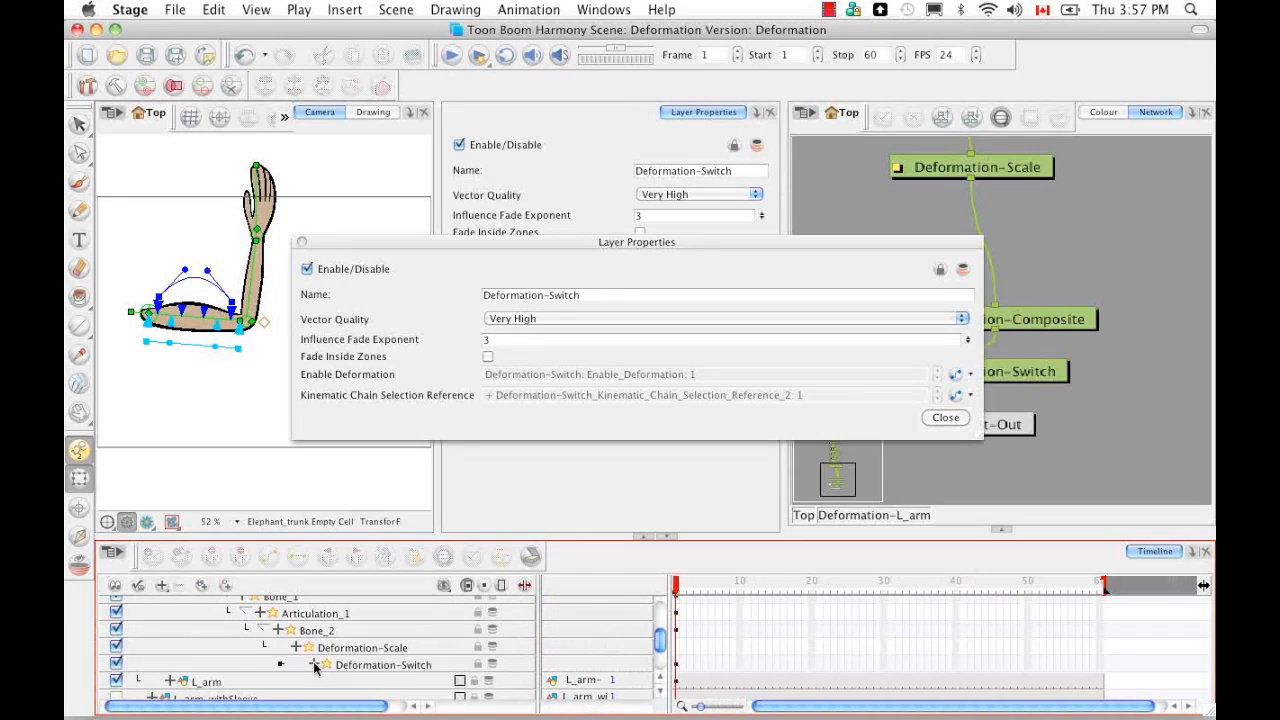
left_click(314, 664)
scroll(661, 637, "down", 3)
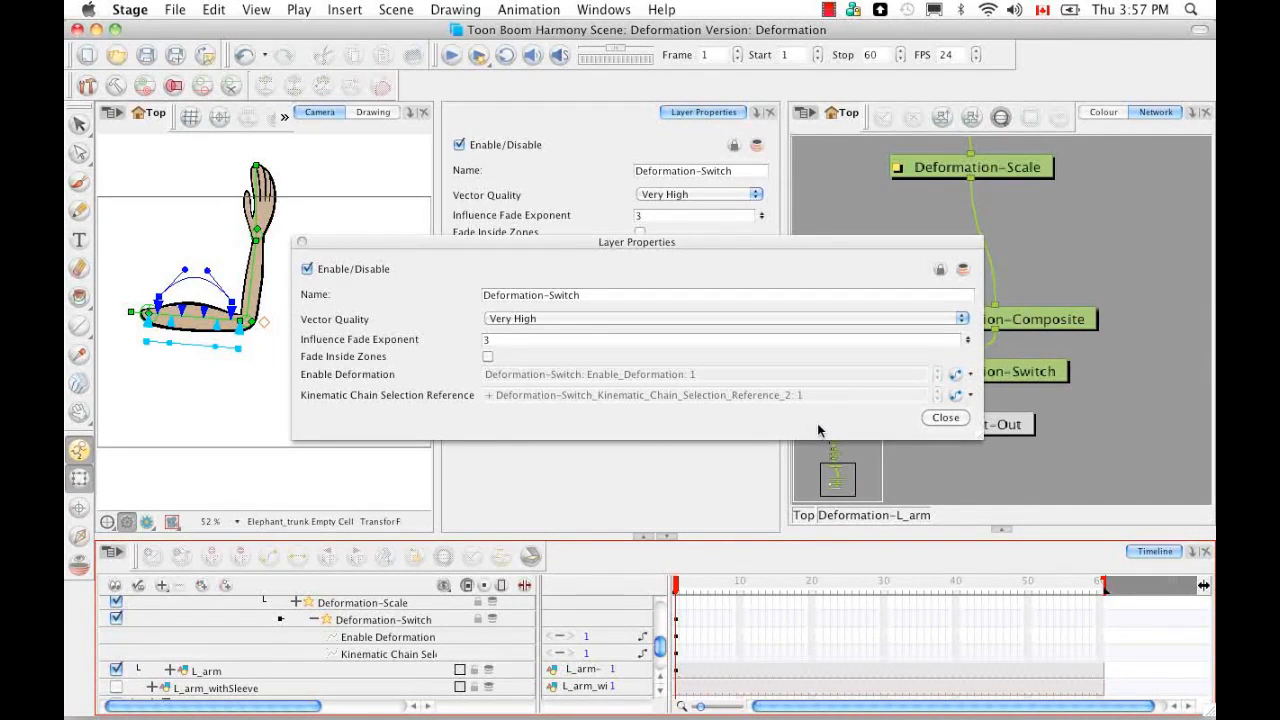
left_click(945, 417)
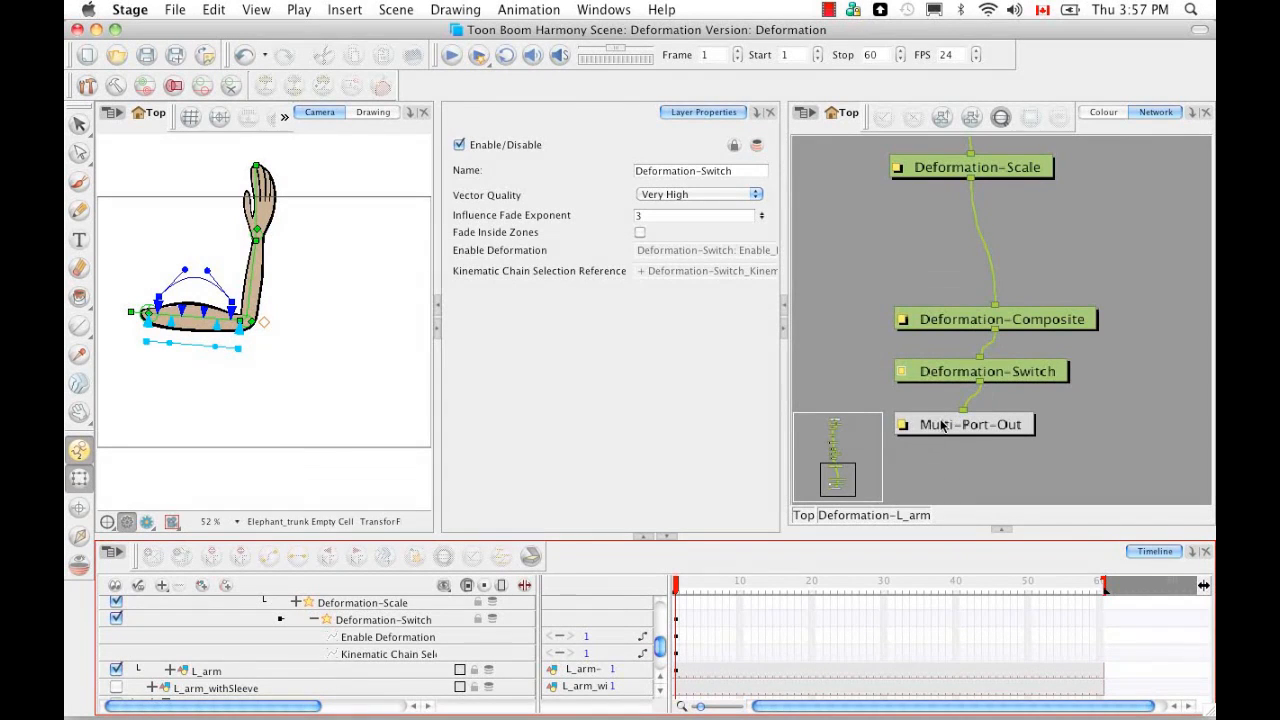
Step: Add a Deformation-Uniform-Scale module to the Deformation-L_arm network, placing it near the Deformation-Scale module
left_click(1000, 533)
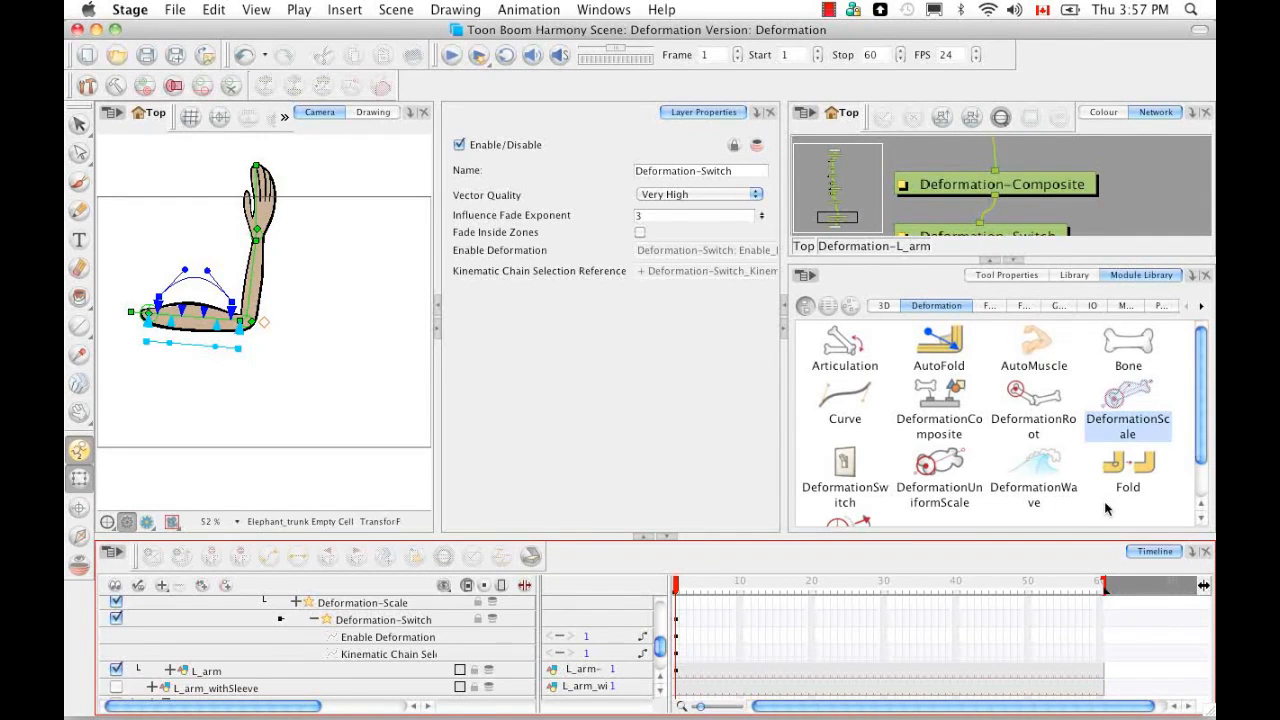
left_click_drag(958, 465, 1160, 212)
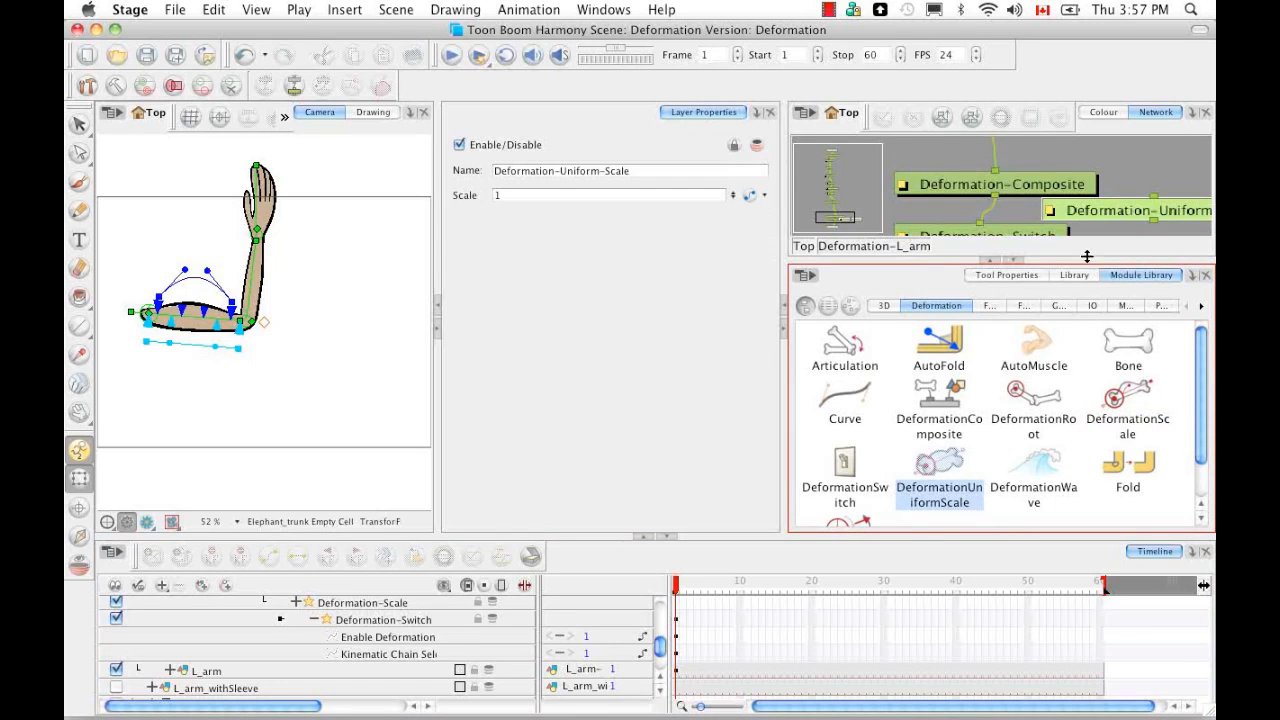
left_click(1015, 261)
left_click_drag(1117, 347, 1084, 237)
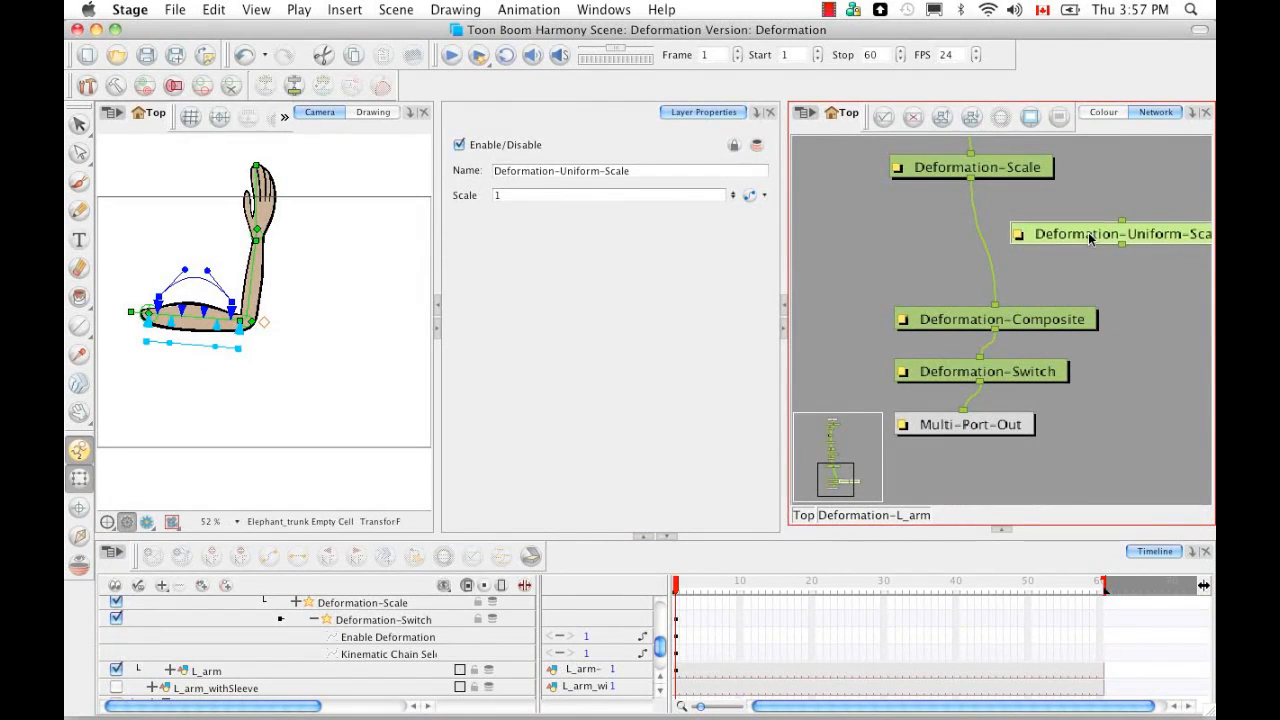
Step: Replace the Deformation-Scale module with the Deformation-Uniform-Scale module, connected between Bone_2 and Deformation-Composite
left_click(1024, 176)
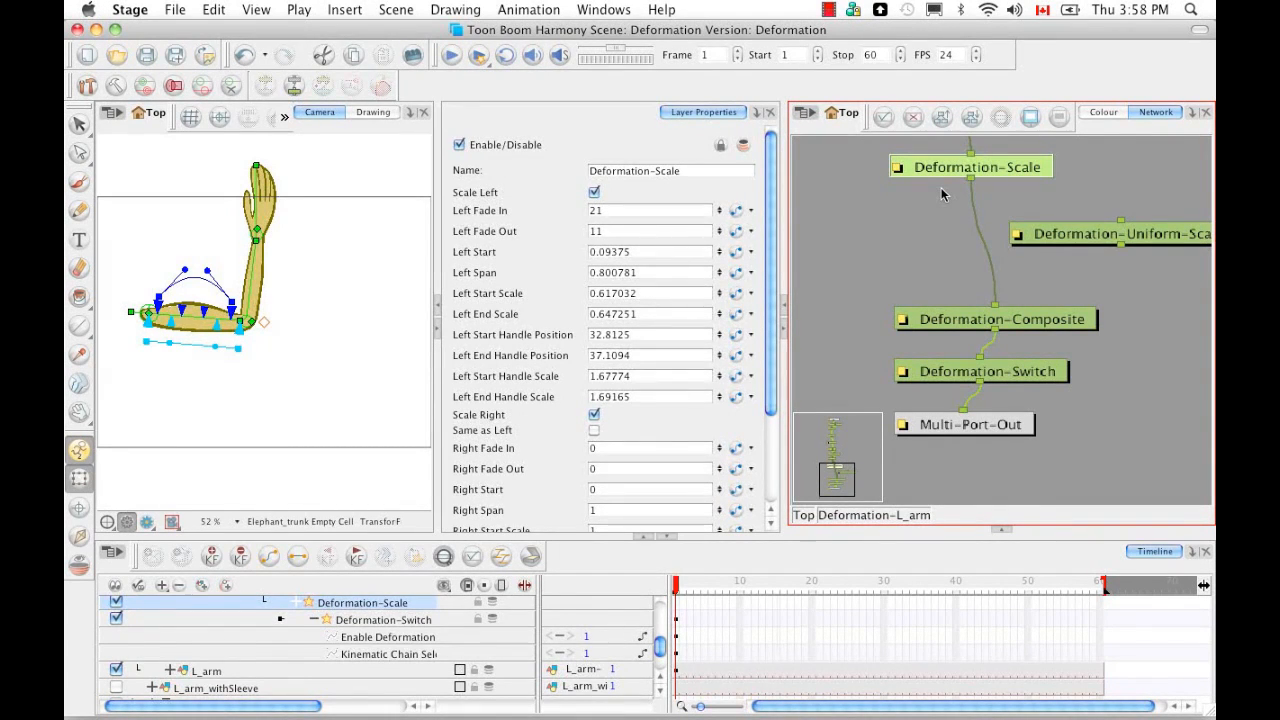
key("Delete")
left_click_drag(1176, 239, 1032, 232)
scroll(1094, 266, "up", 5)
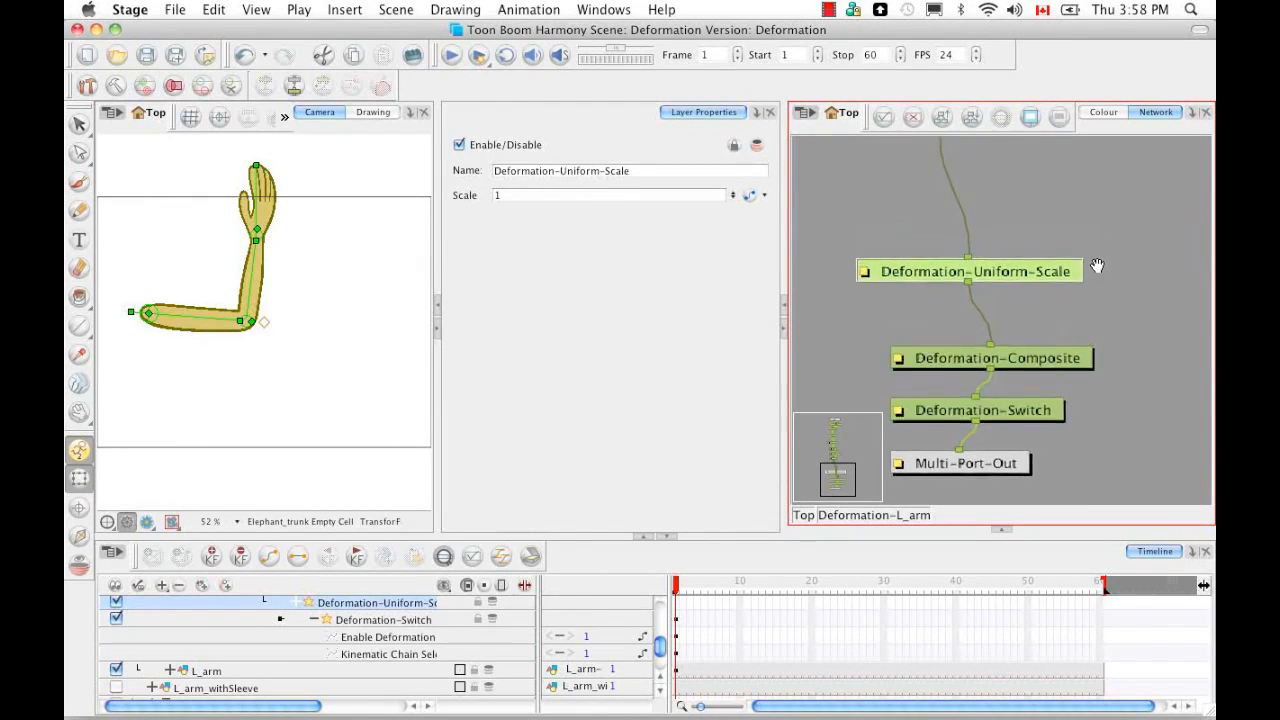
scroll(1116, 340, "down", 1)
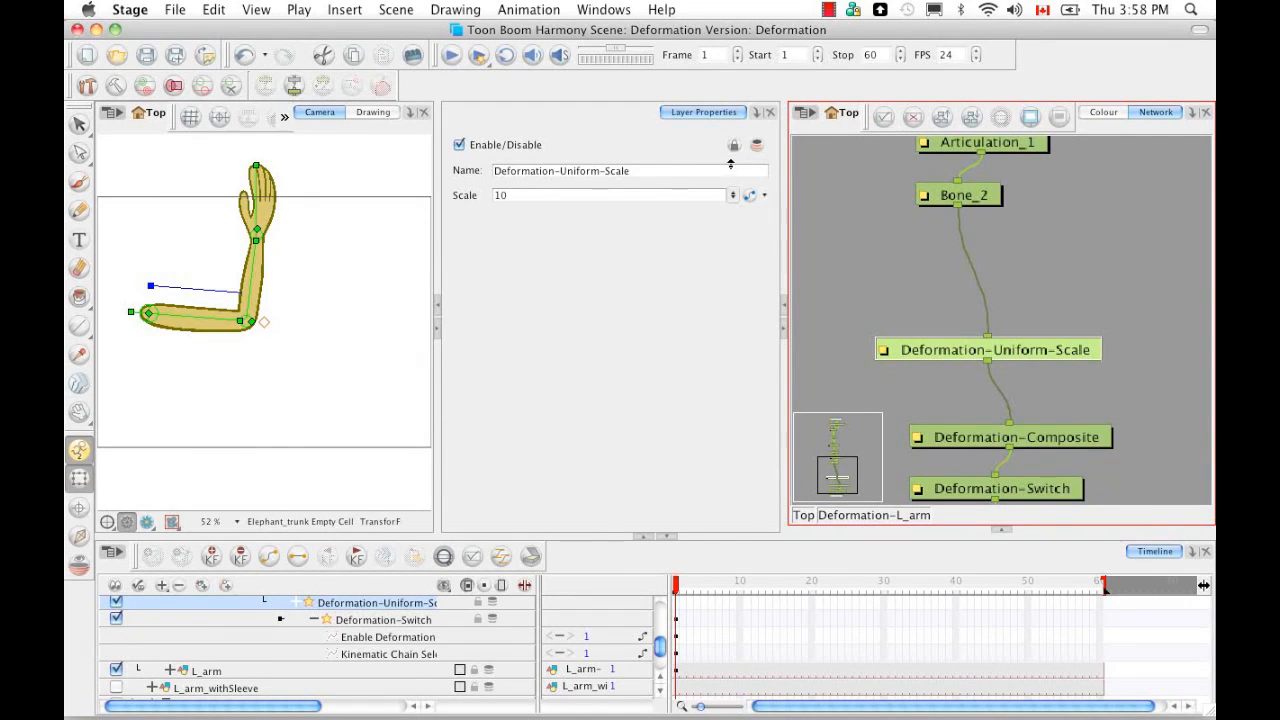
Step: Set the Deformation-Uniform-Scale's Scale to 2
left_click_drag(731, 166, 731, 158)
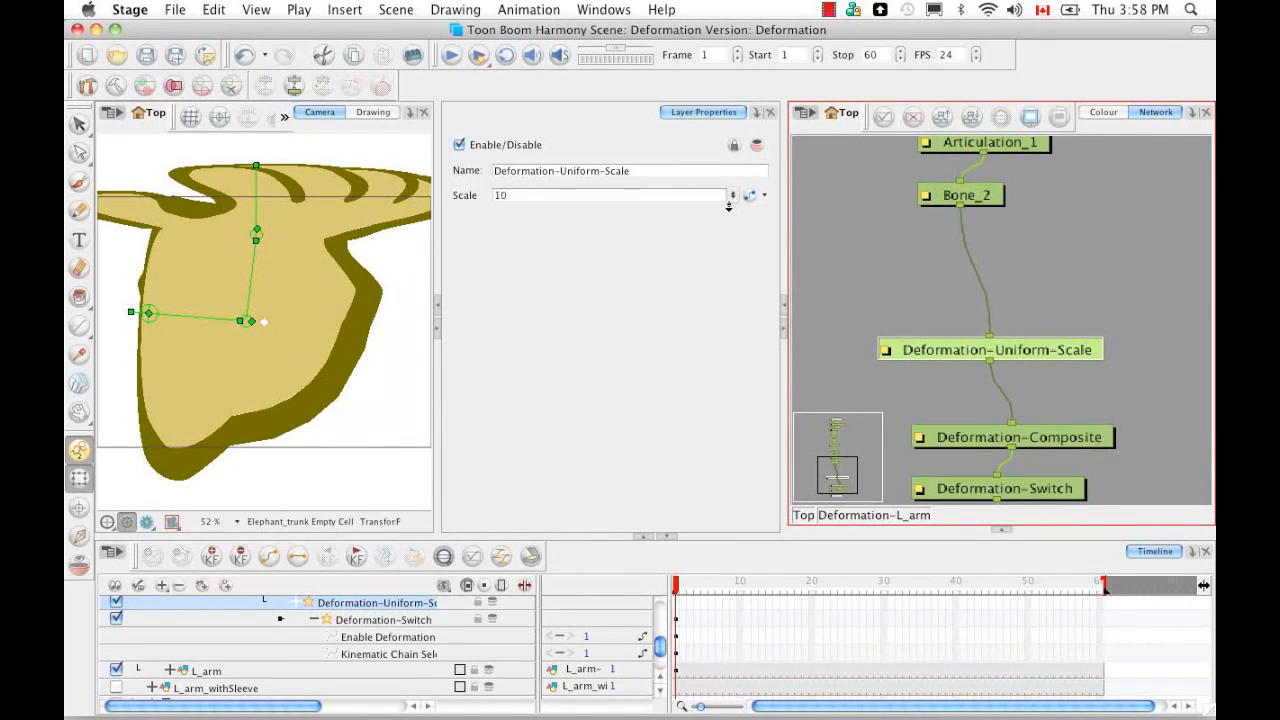
mouse_move(730, 203)
left_mouse_down()
mouse_move(731, 222)
mouse_move(730, 205)
left_mouse_up()
left_click(504, 195)
type("2")
key("Return")
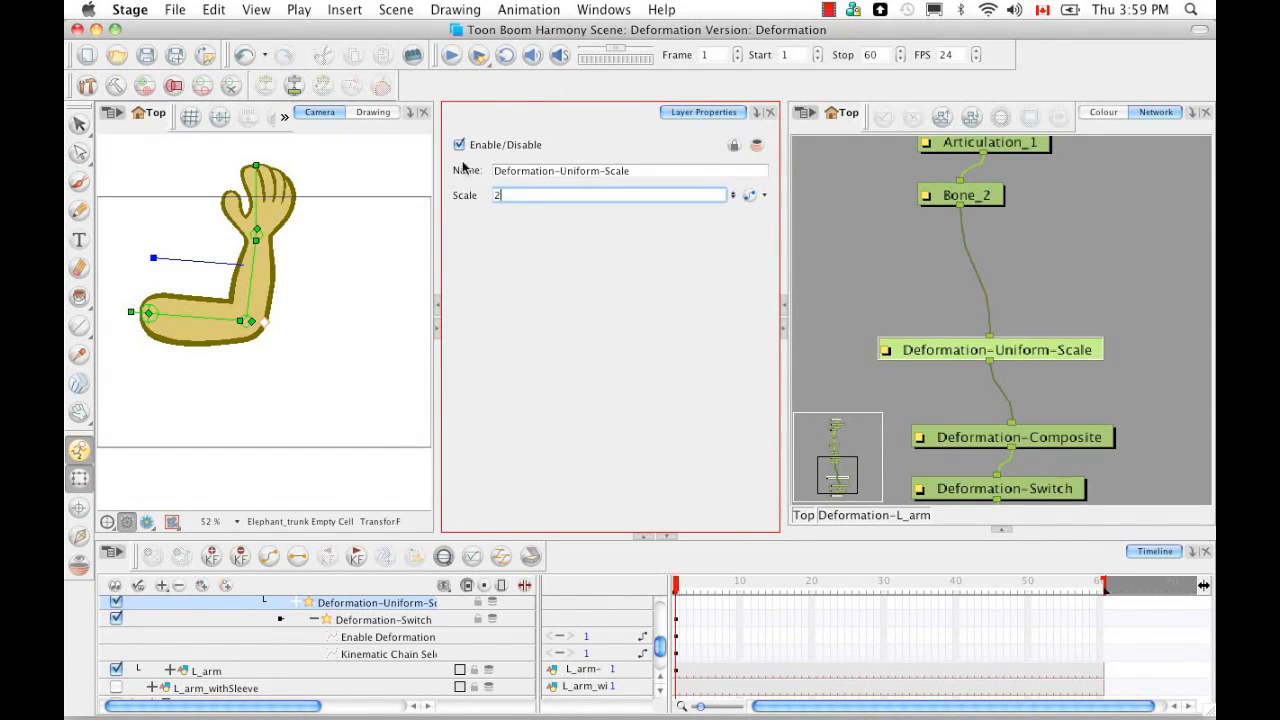
Step: Adjust the arm's uniform scale with its control handle in the camera view, ending at about 1.68
left_click(152, 257)
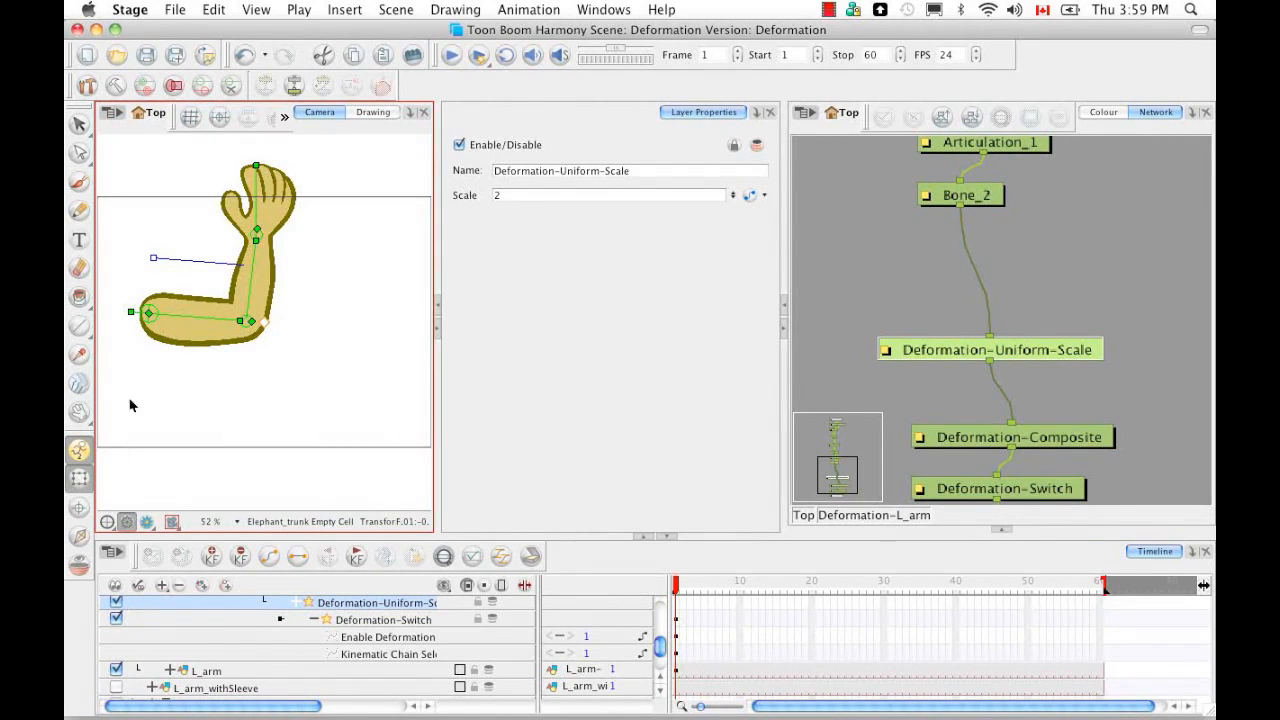
mouse_move(153, 258)
left_mouse_down()
mouse_move(160, 191)
mouse_move(157, 271)
mouse_move(163, 243)
mouse_move(160, 260)
left_mouse_up()
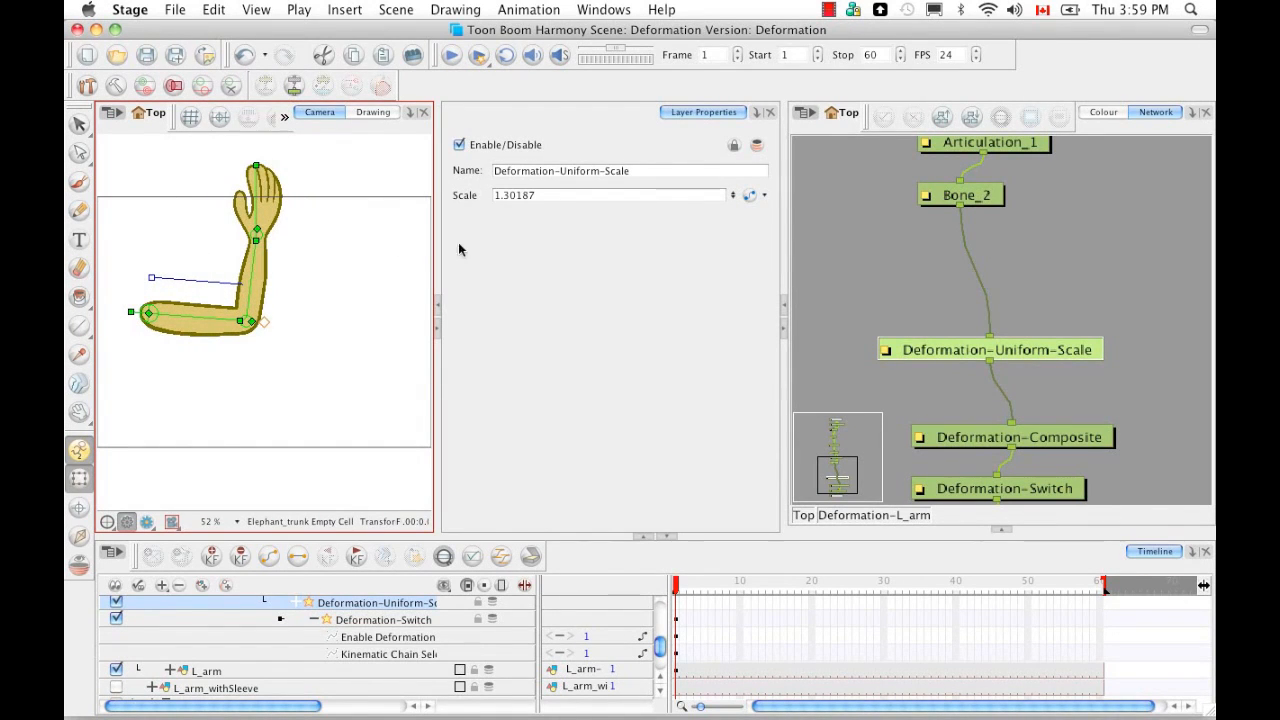
left_click_drag(153, 277, 150, 220)
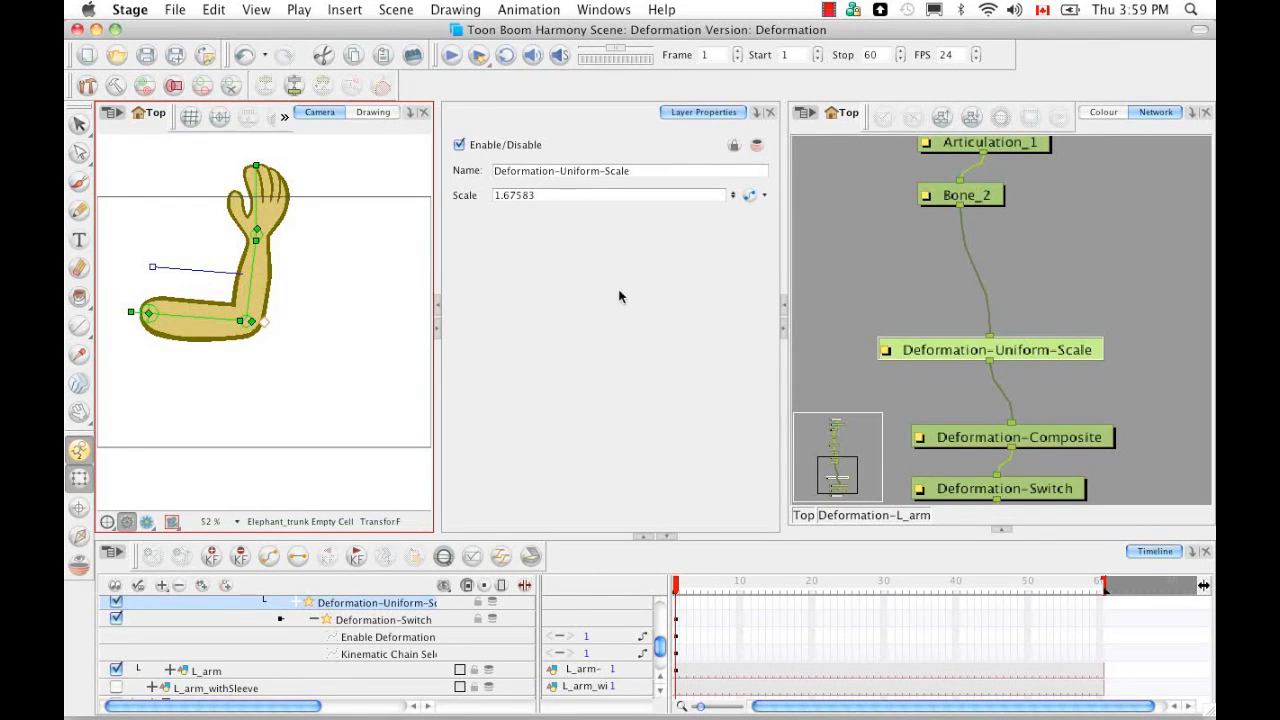
Step: Show the Module Library again, then collapse the Deformation-L_arm group in the timeline and disable it
left_click(1005, 531)
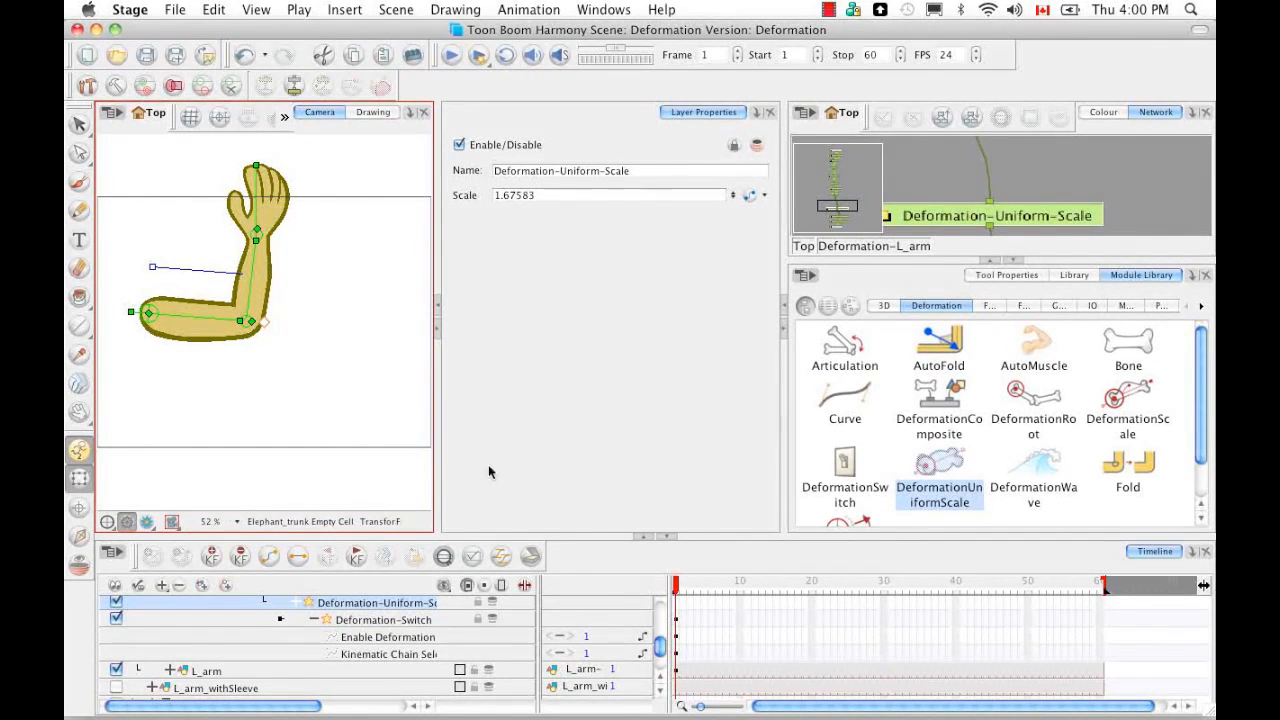
left_click_drag(660, 650, 661, 610)
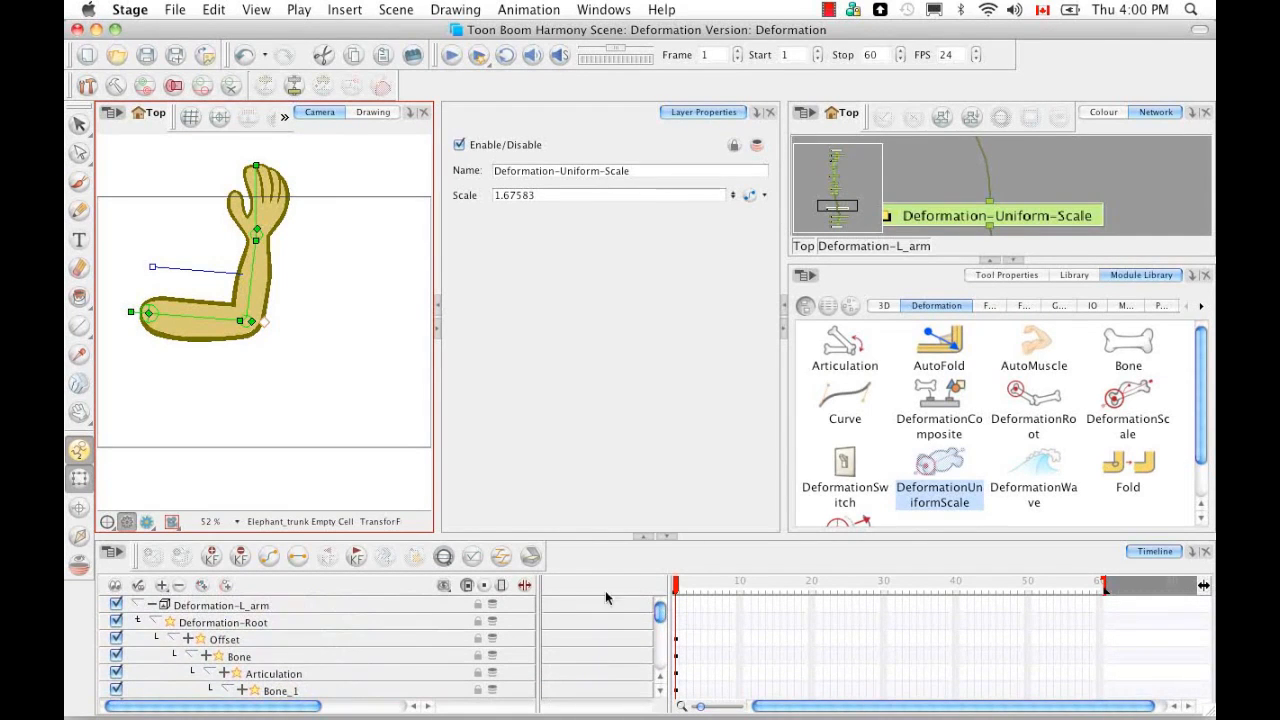
left_click(140, 607)
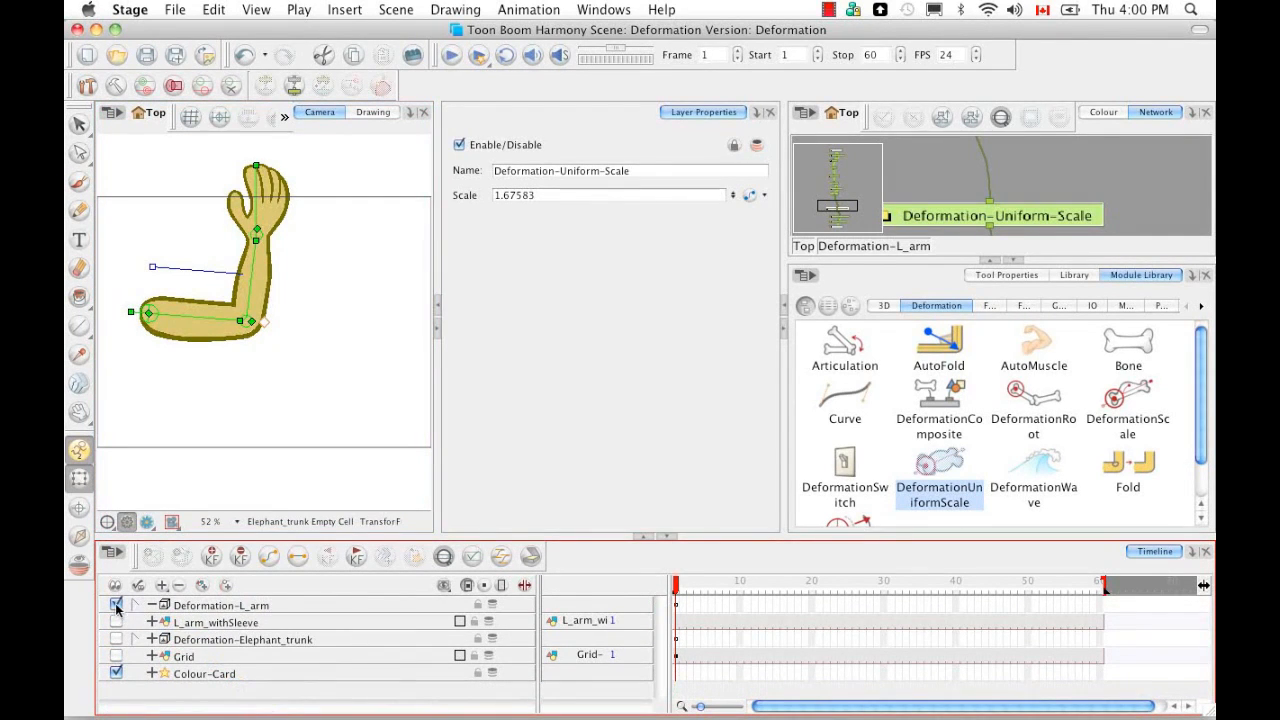
left_click(116, 605)
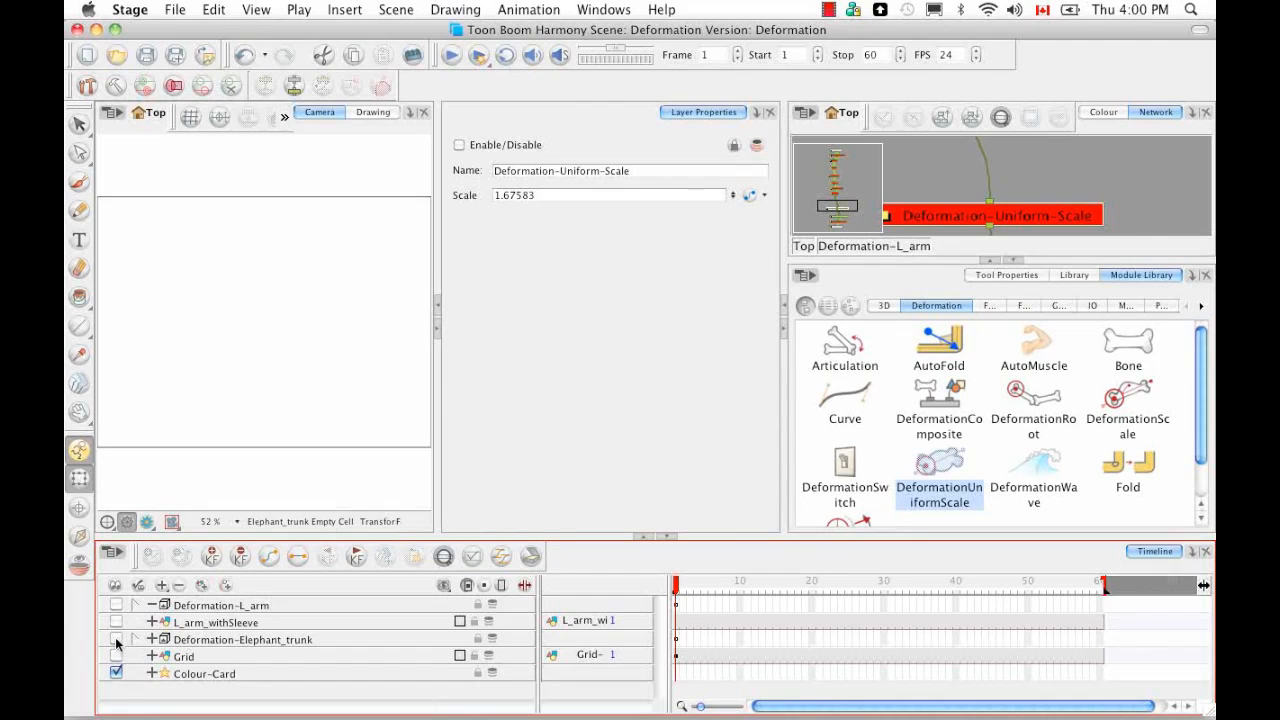
Step: Enable the Deformation-Elephant_trunk layer and open its Deformation-Elephant_trunk group in the network
left_click(116, 639)
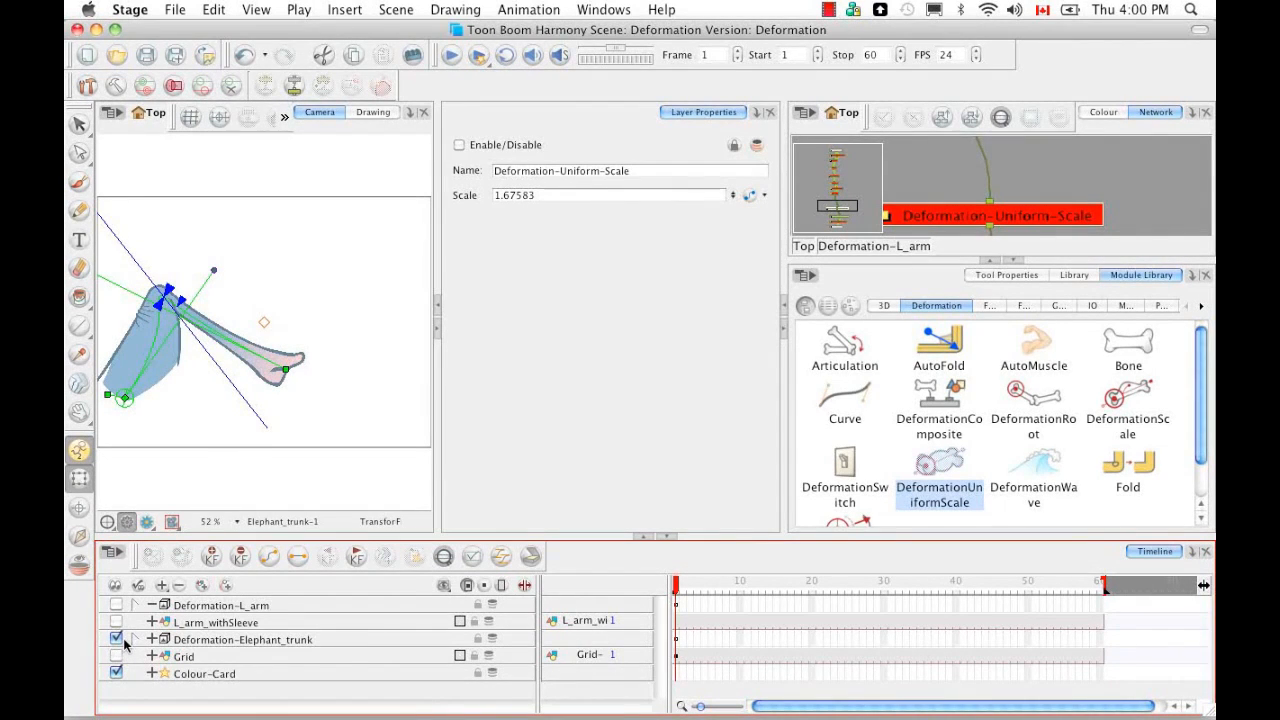
left_click(803, 246)
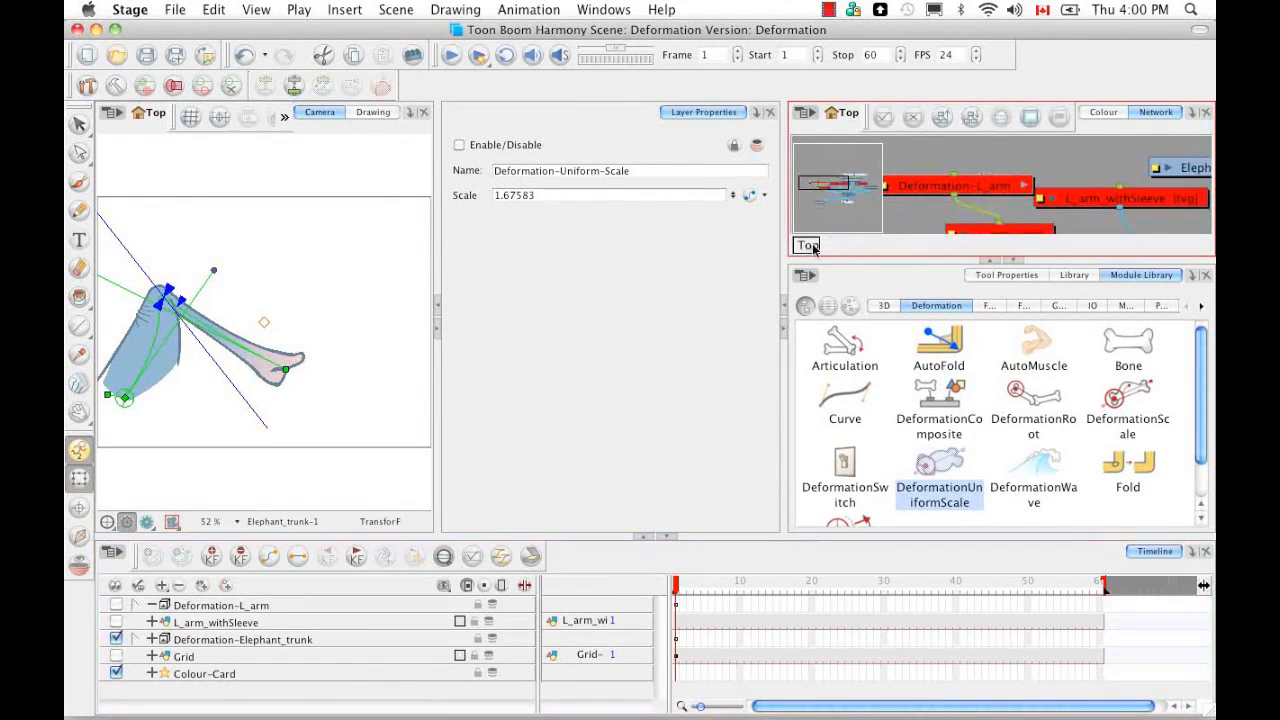
left_click_drag(845, 192, 875, 185)
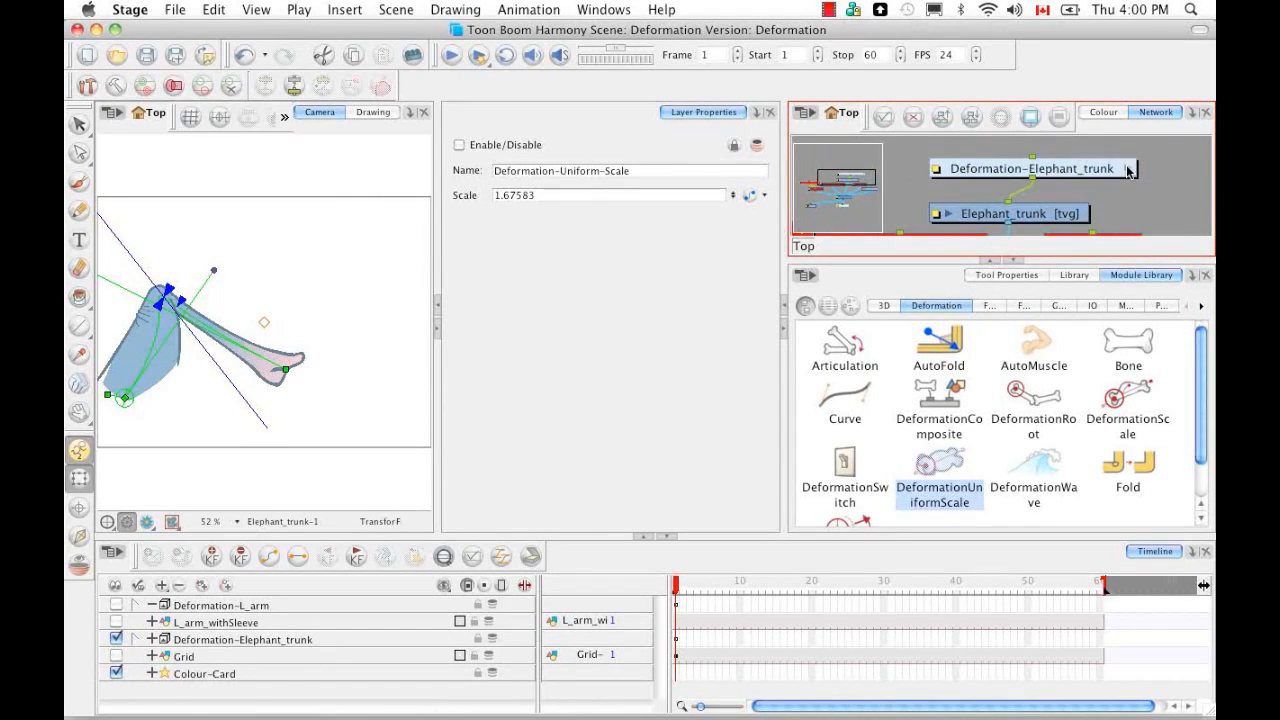
left_click(1127, 174)
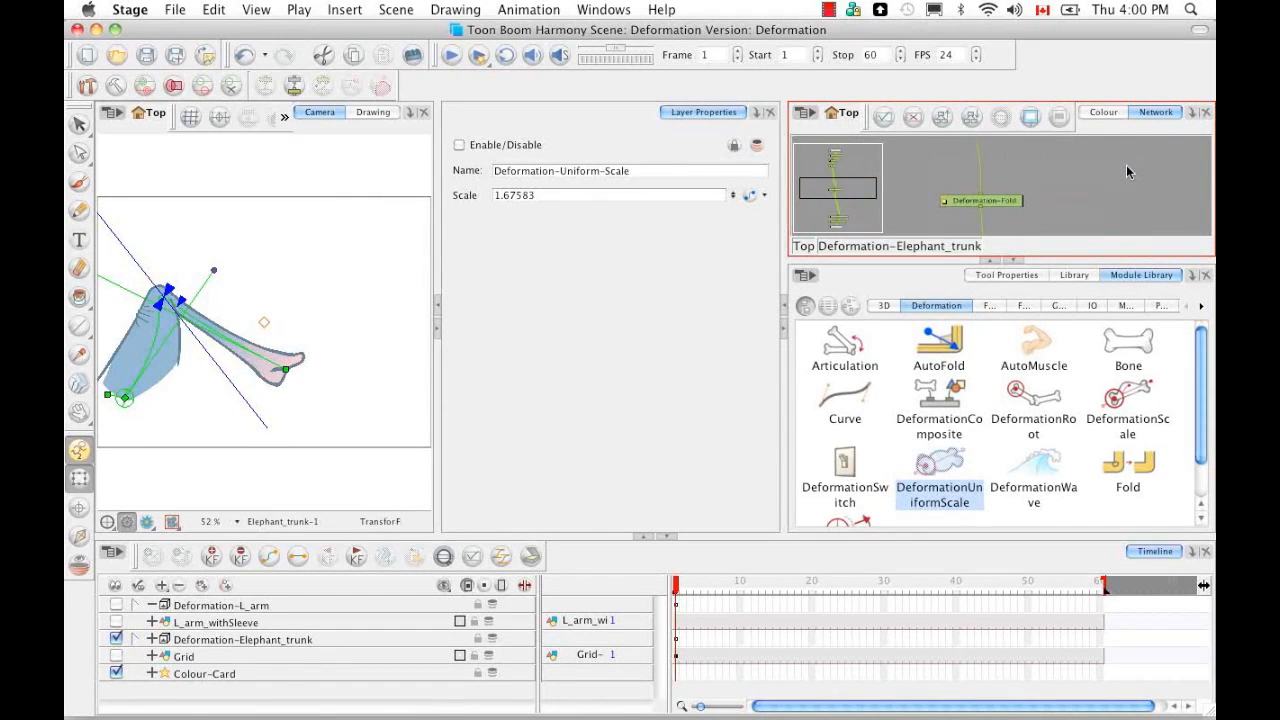
Step: Enlarge the network view and delete the Deformation-Fold module between Curve and Deformation-Composite
left_click(1013, 259)
left_click(999, 336)
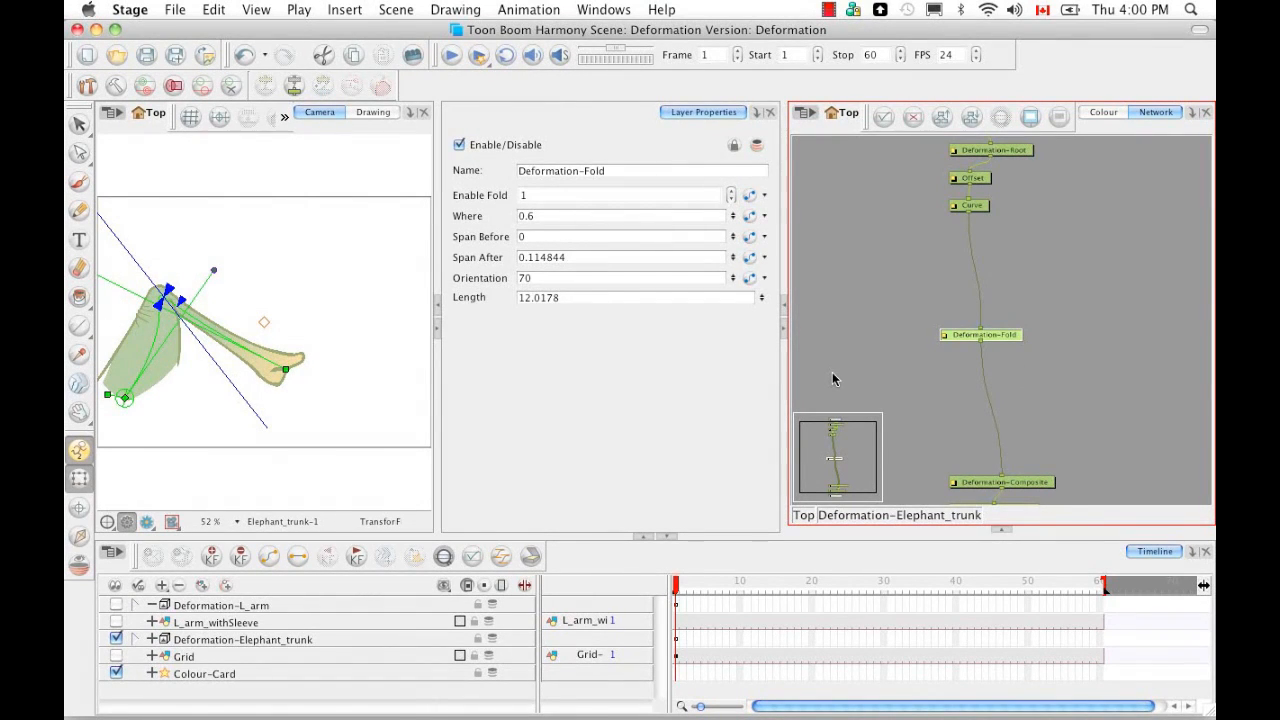
key("Delete")
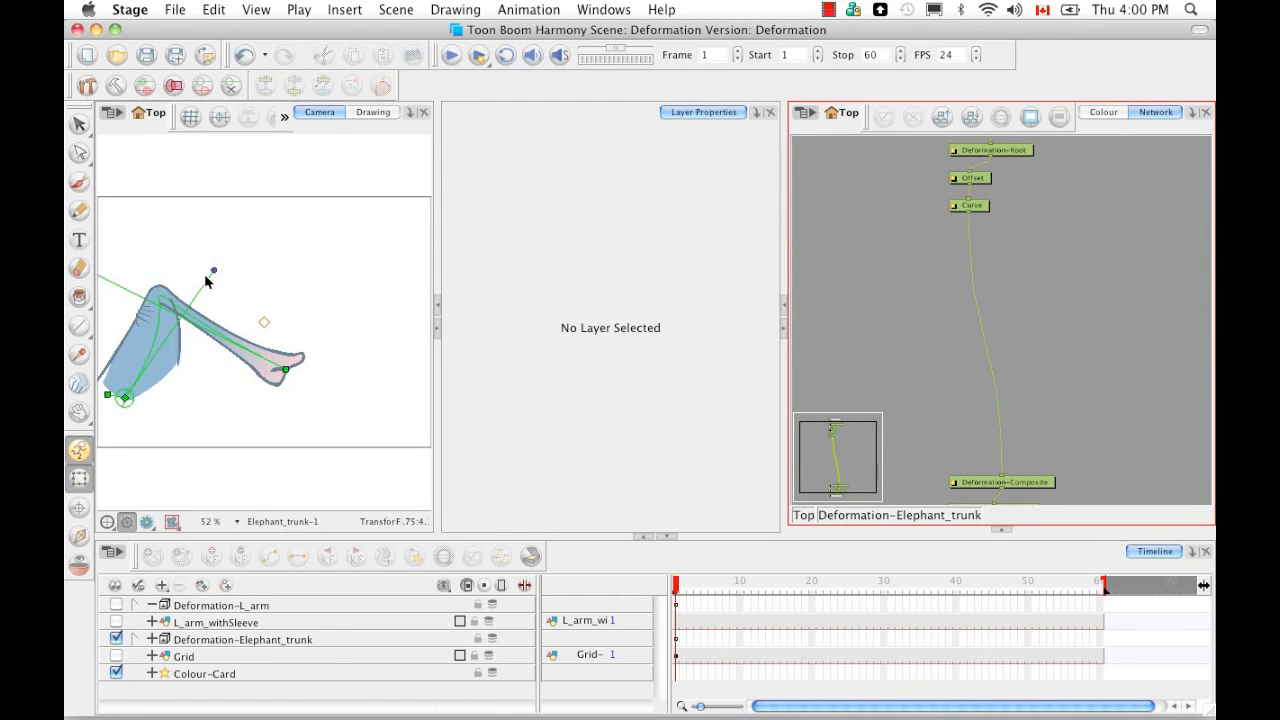
Step: Pose the elephant trunk's curve with its control handles so that the trunk stretches out nearly straight and horizontal
left_click_drag(216, 271, 180, 359)
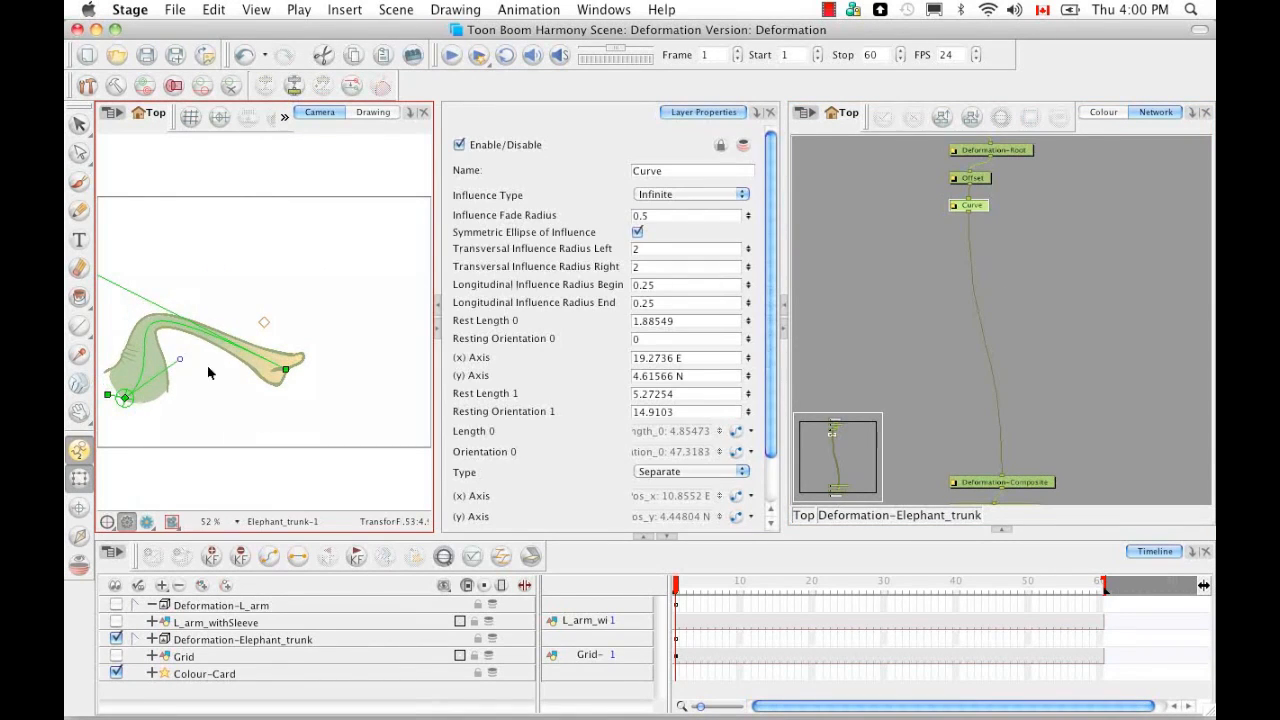
left_click_drag(191, 297, 261, 327)
left_click_drag(148, 307, 408, 408)
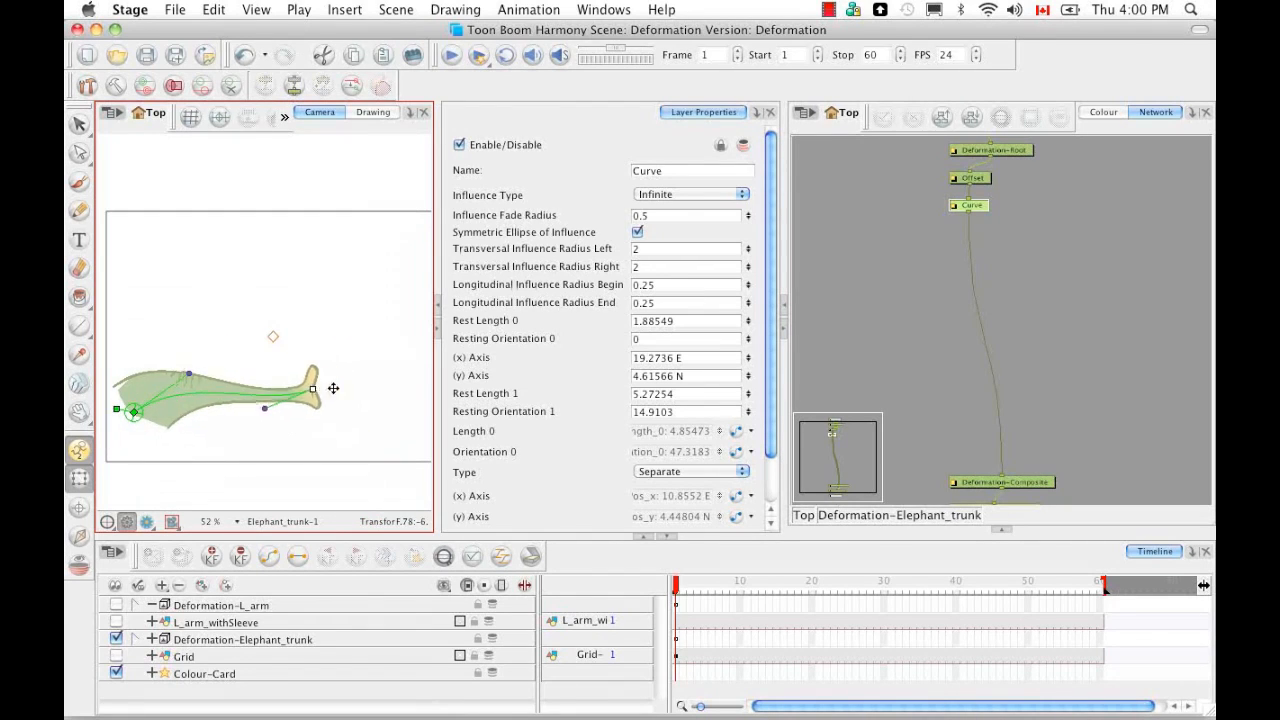
mouse_move(316, 455)
left_mouse_down()
mouse_move(305, 417)
mouse_move(310, 432)
left_mouse_up()
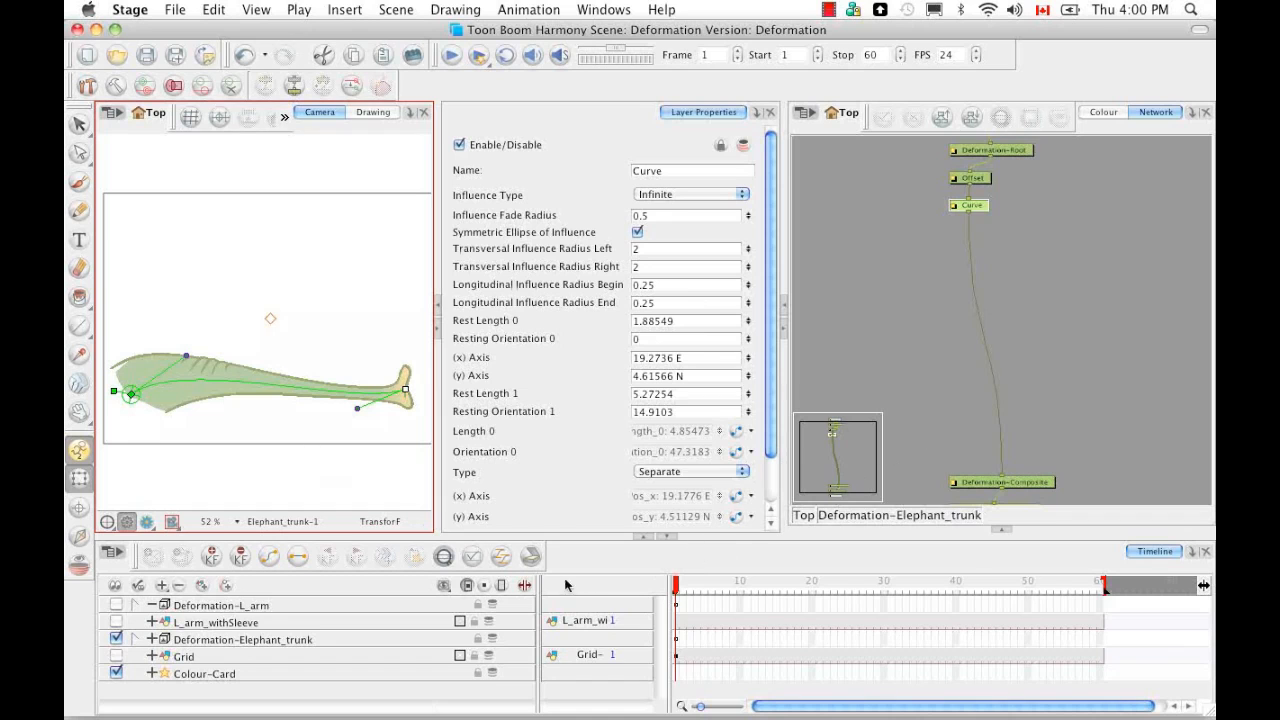
Step: Narrow the timeline's layer list, then add a Deformation-Wave module and two Curve modules from the Module Library to the trunk's network
left_click(523, 587)
left_click_drag(524, 614, 398, 621)
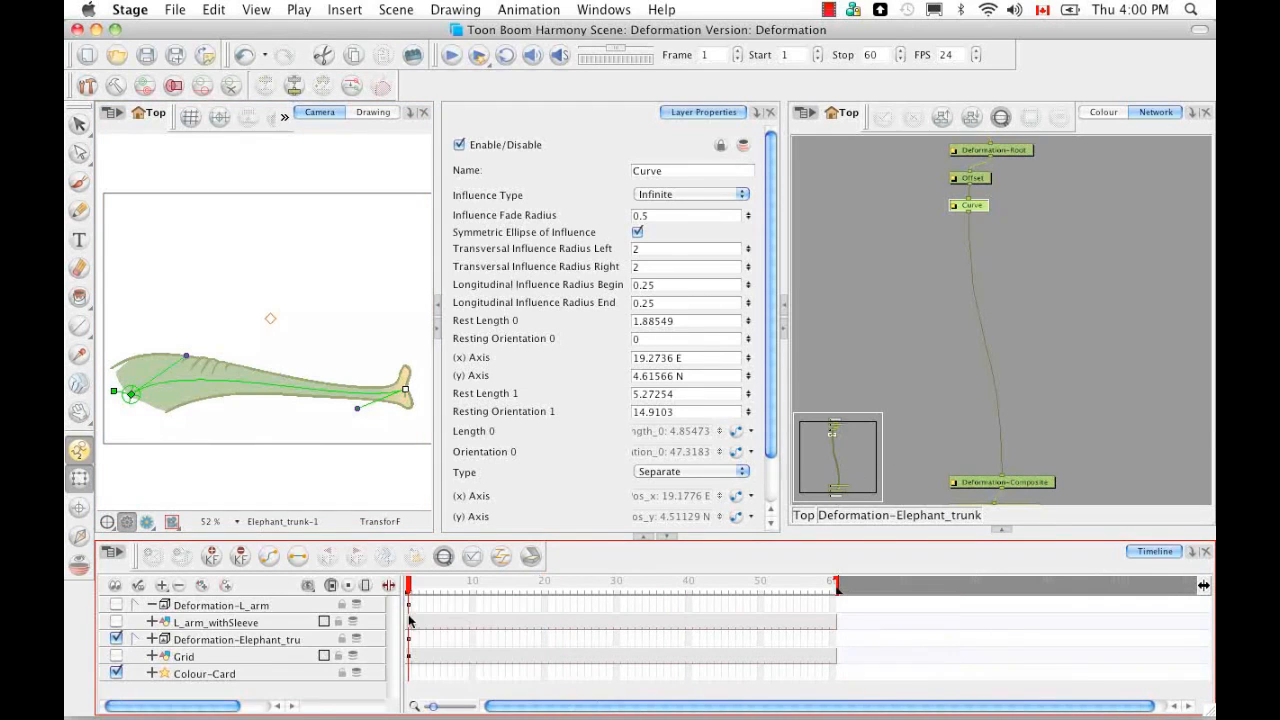
left_click(1001, 529)
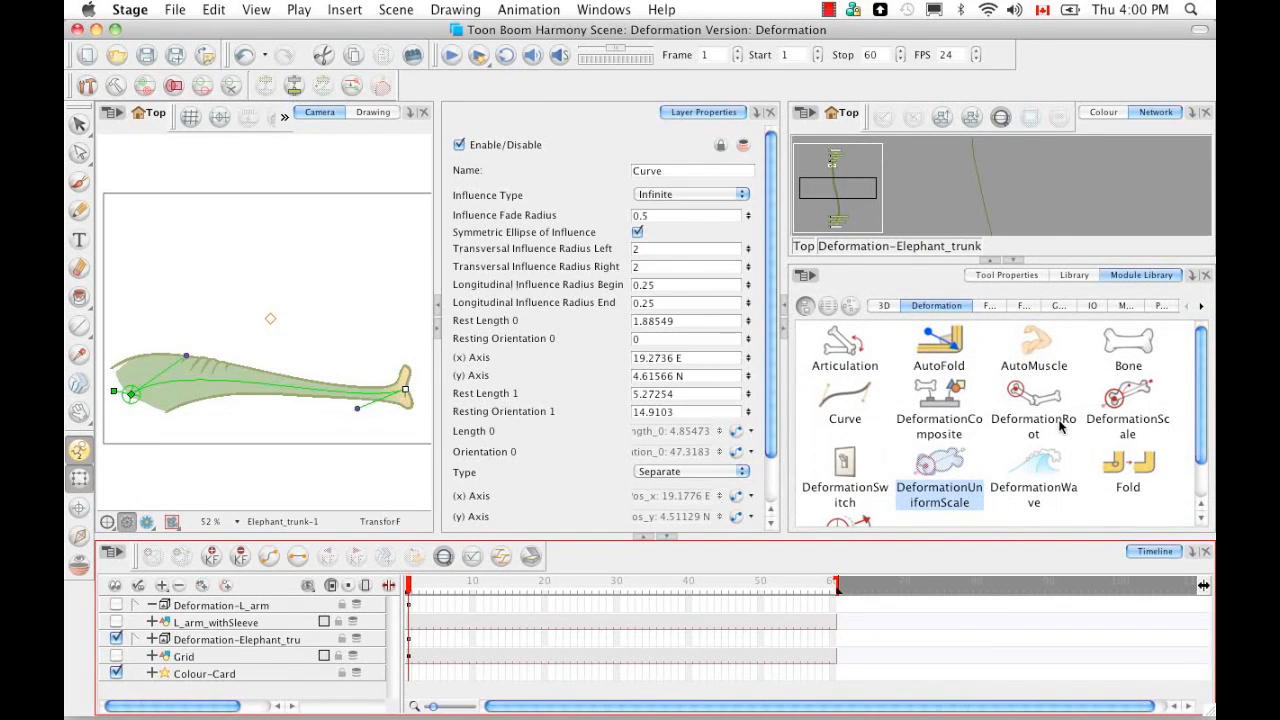
left_click(1038, 468)
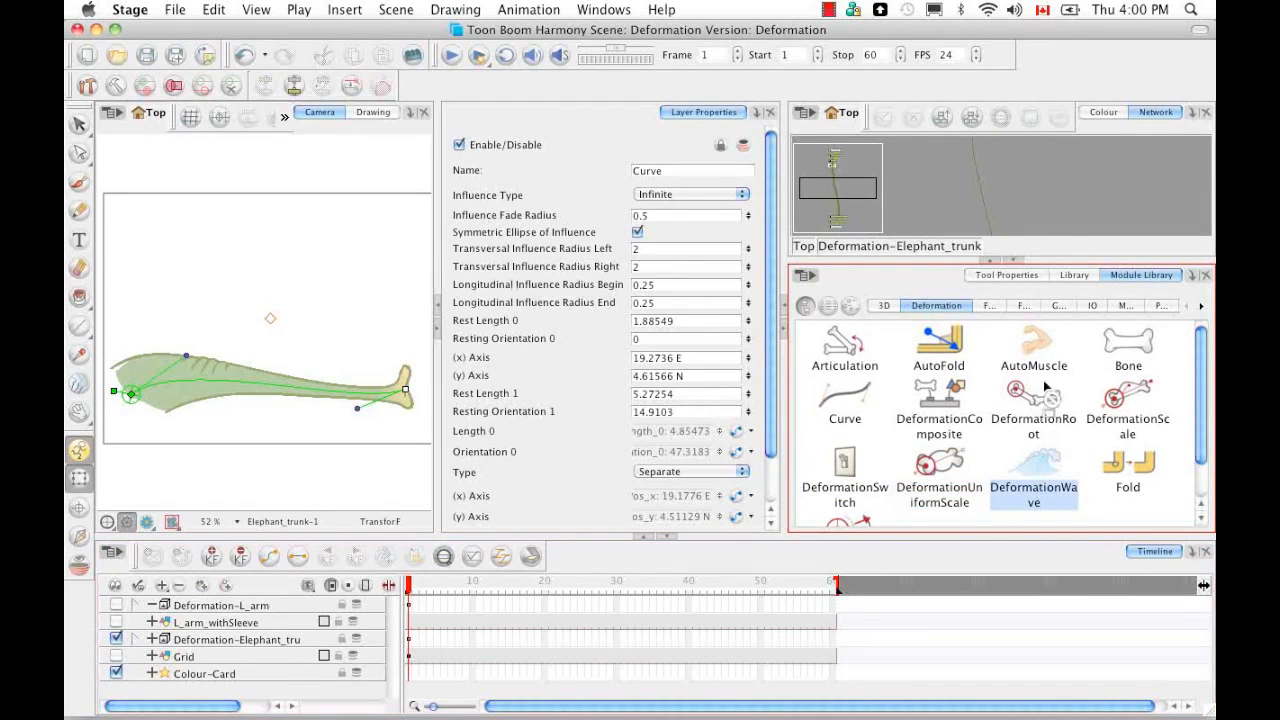
left_click_drag(1062, 197, 1062, 207)
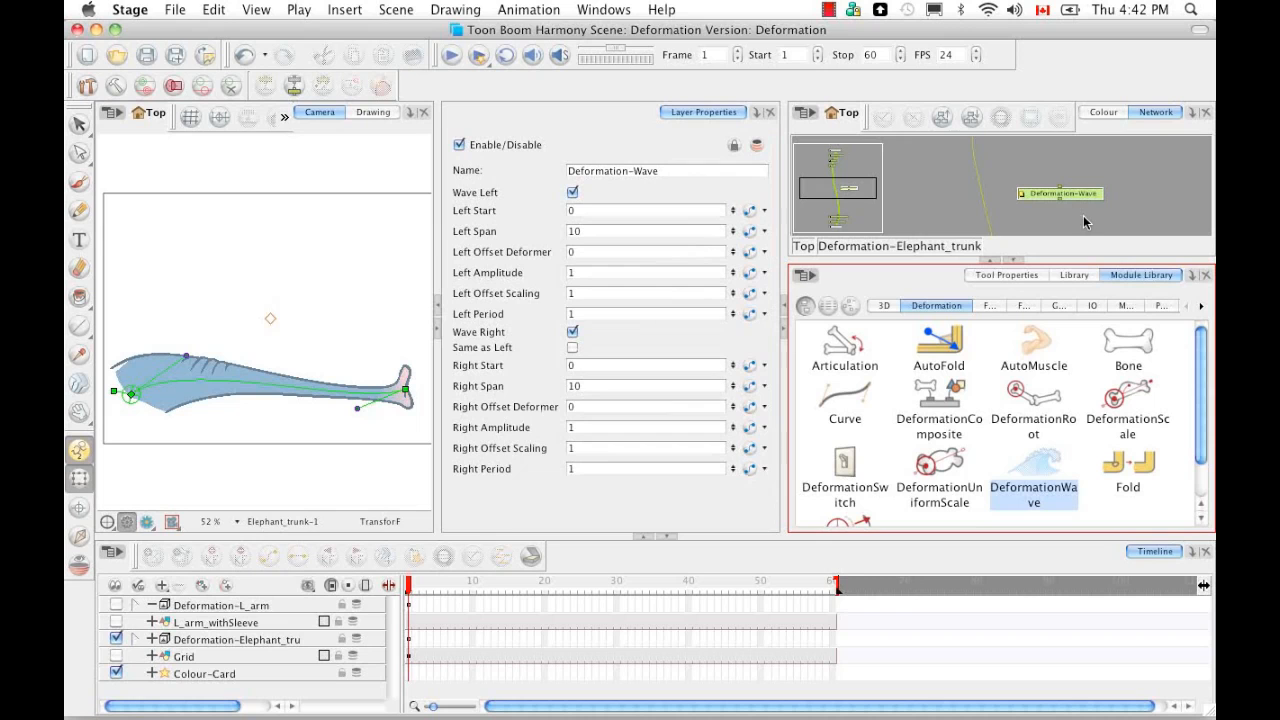
left_click(848, 402)
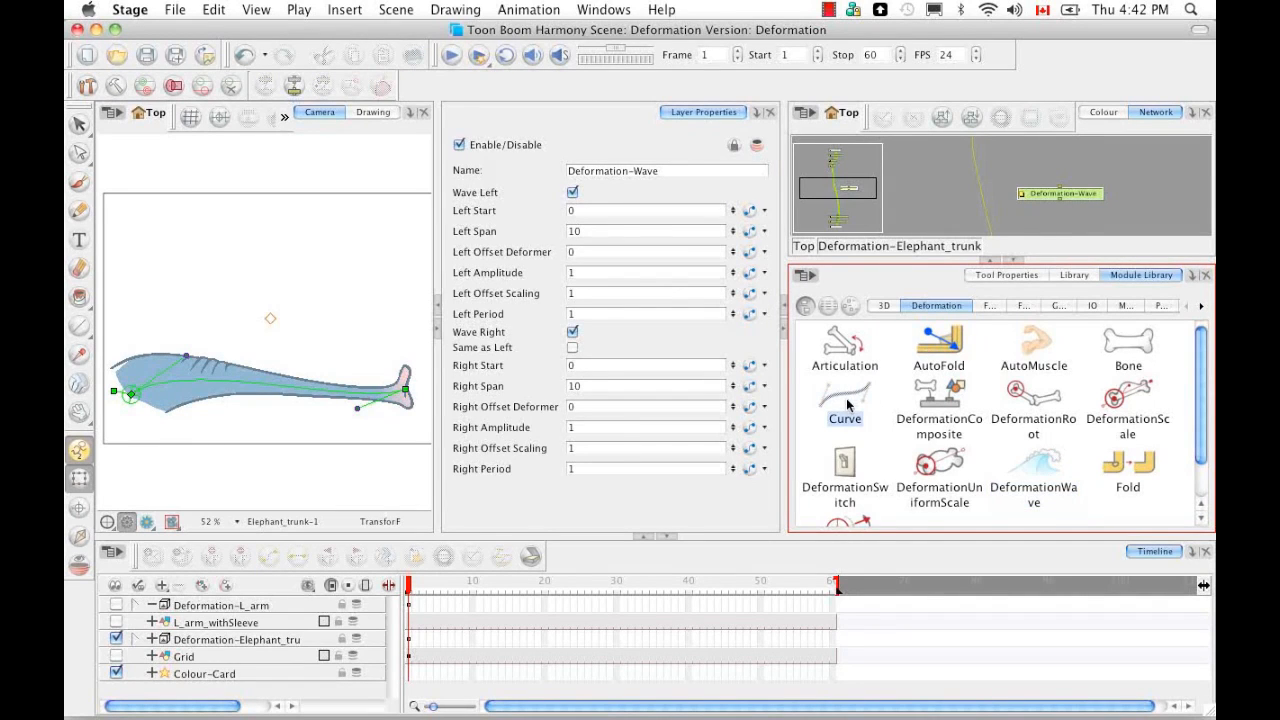
left_click_drag(1033, 252, 1100, 222)
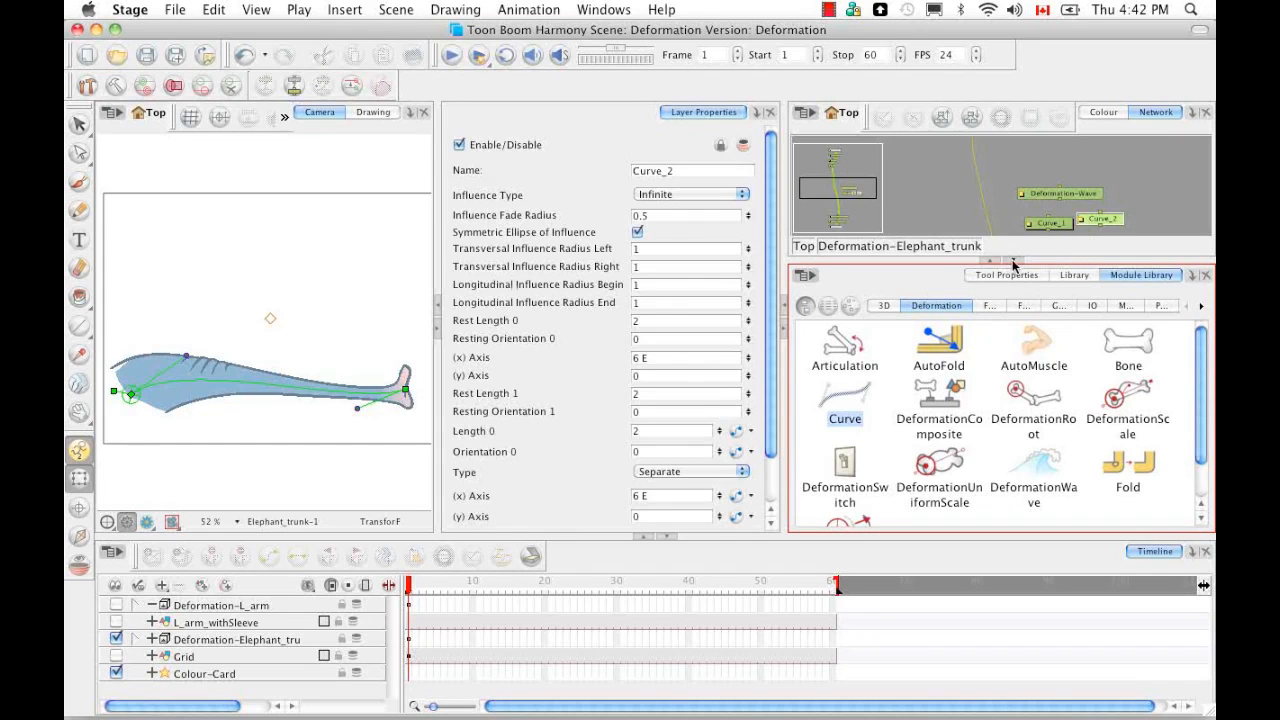
Step: Connect Curve_1 and Curve_2 in sequence between Curve and Deformation-Composite
left_click(1014, 260)
left_click_drag(1064, 358, 1025, 251)
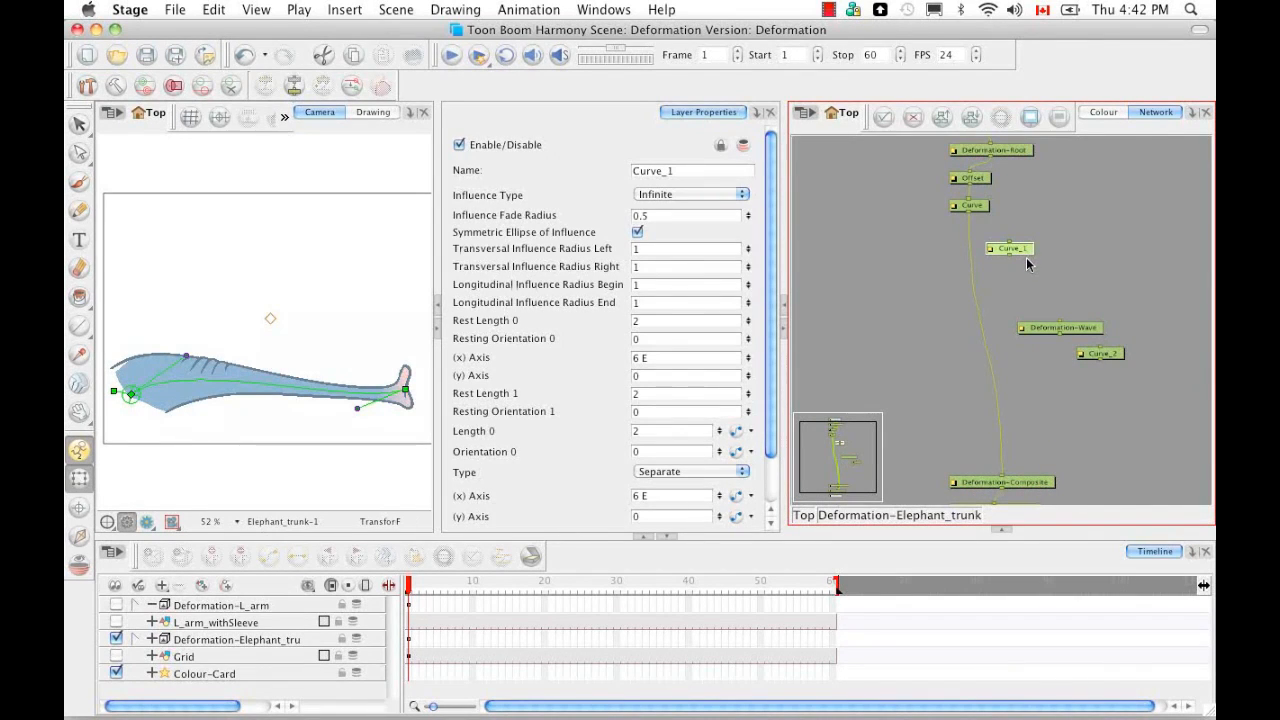
left_click_drag(1030, 262, 986, 262)
left_click(1100, 354)
left_click_drag(999, 310, 992, 311)
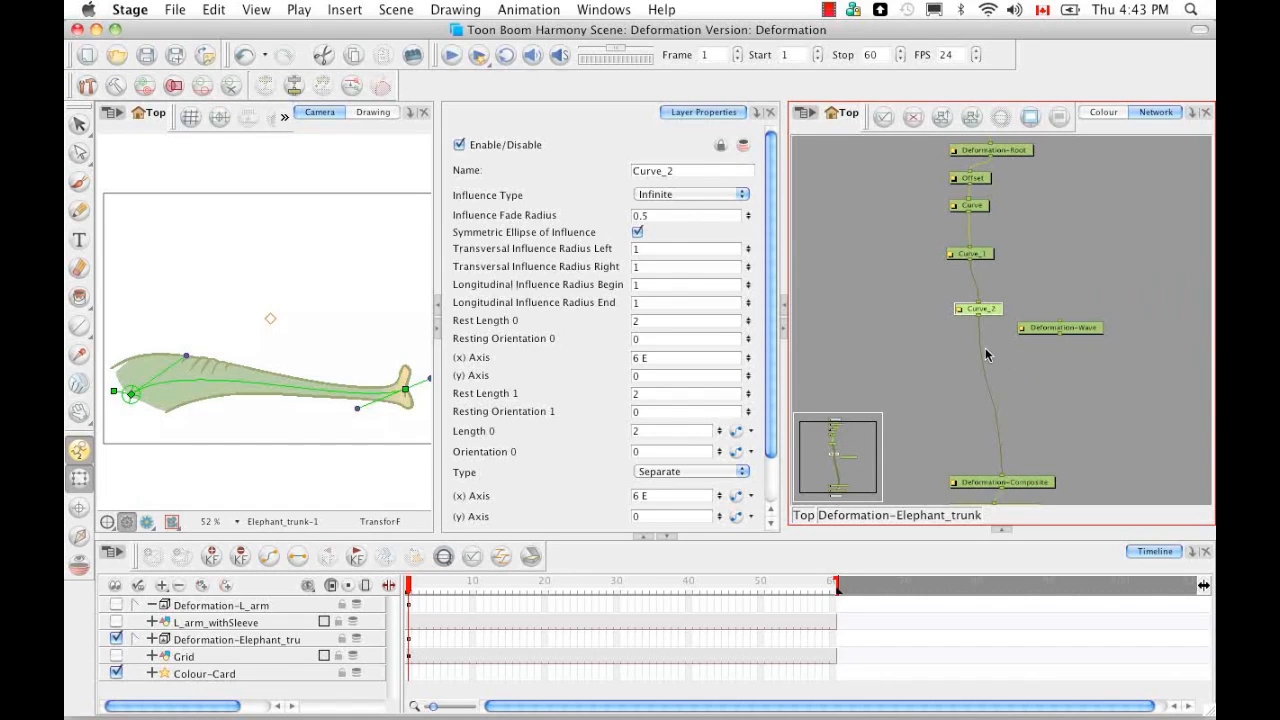
Step: Enlarge the camera view and, in rig setup mode, shorten the first curve to end before mid-trunk, placing its first handle along the centreline
left_click(305, 466)
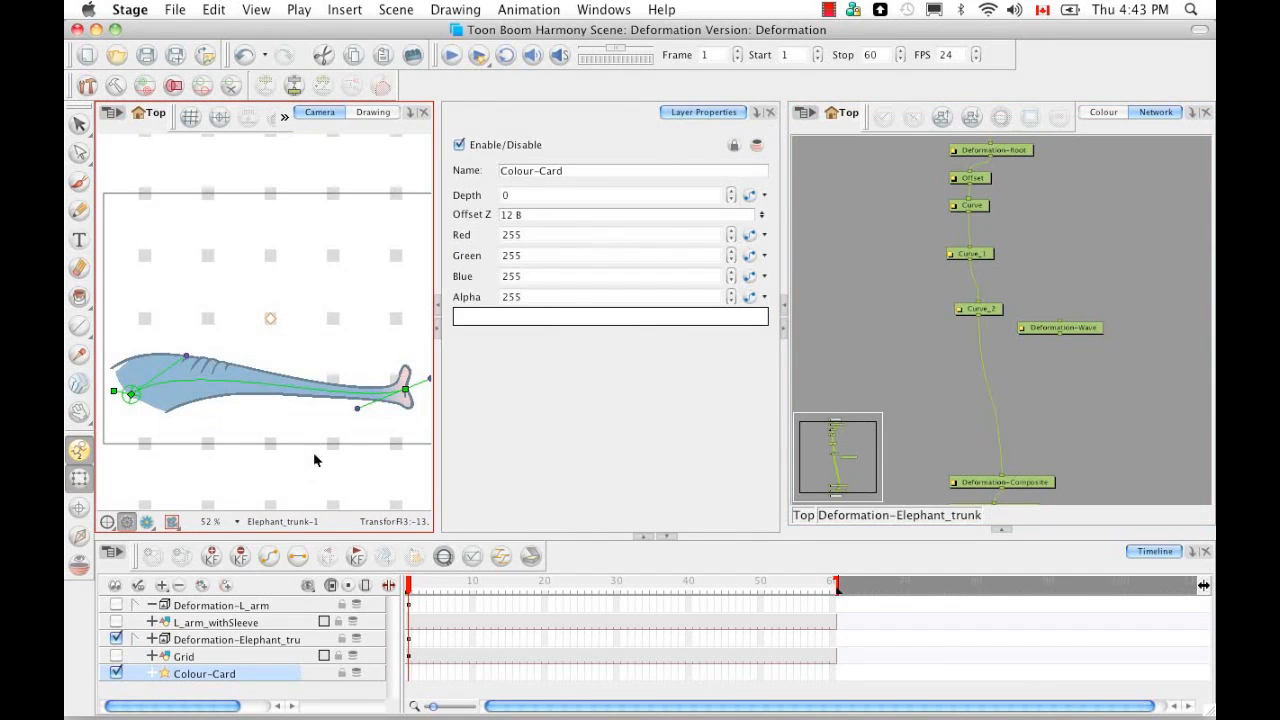
left_click(438, 329)
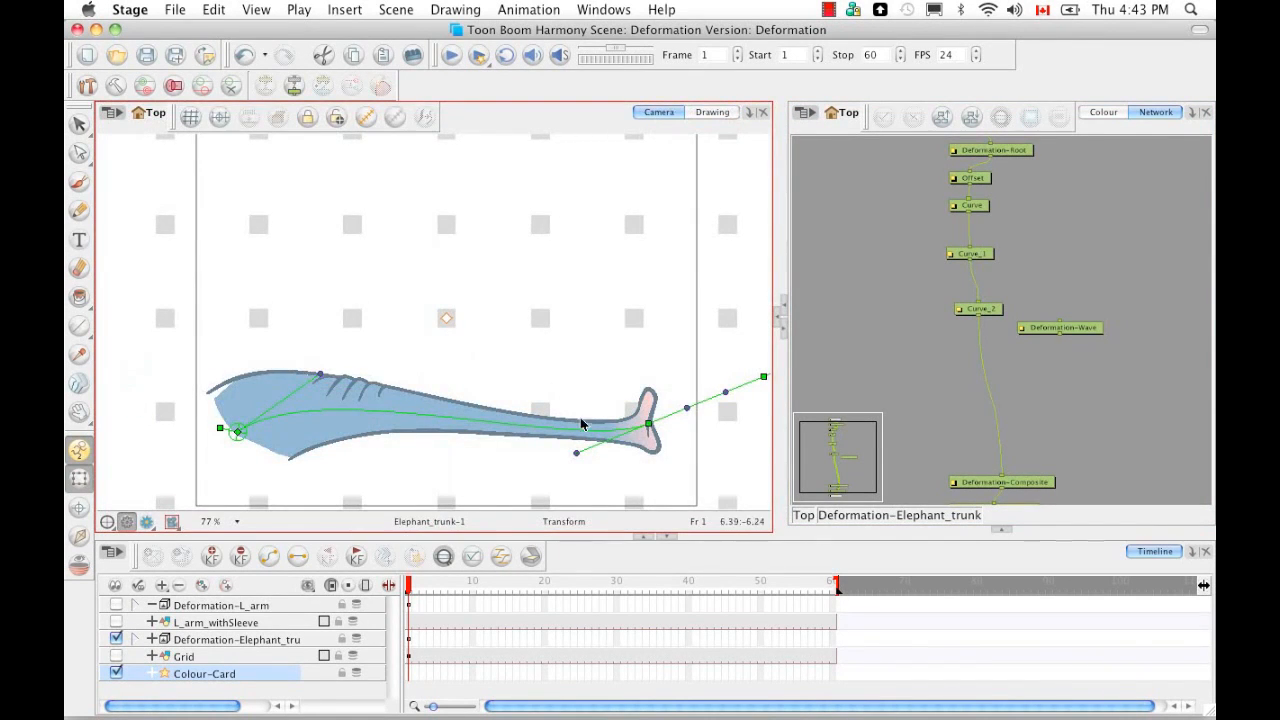
left_click_drag(649, 427, 601, 429)
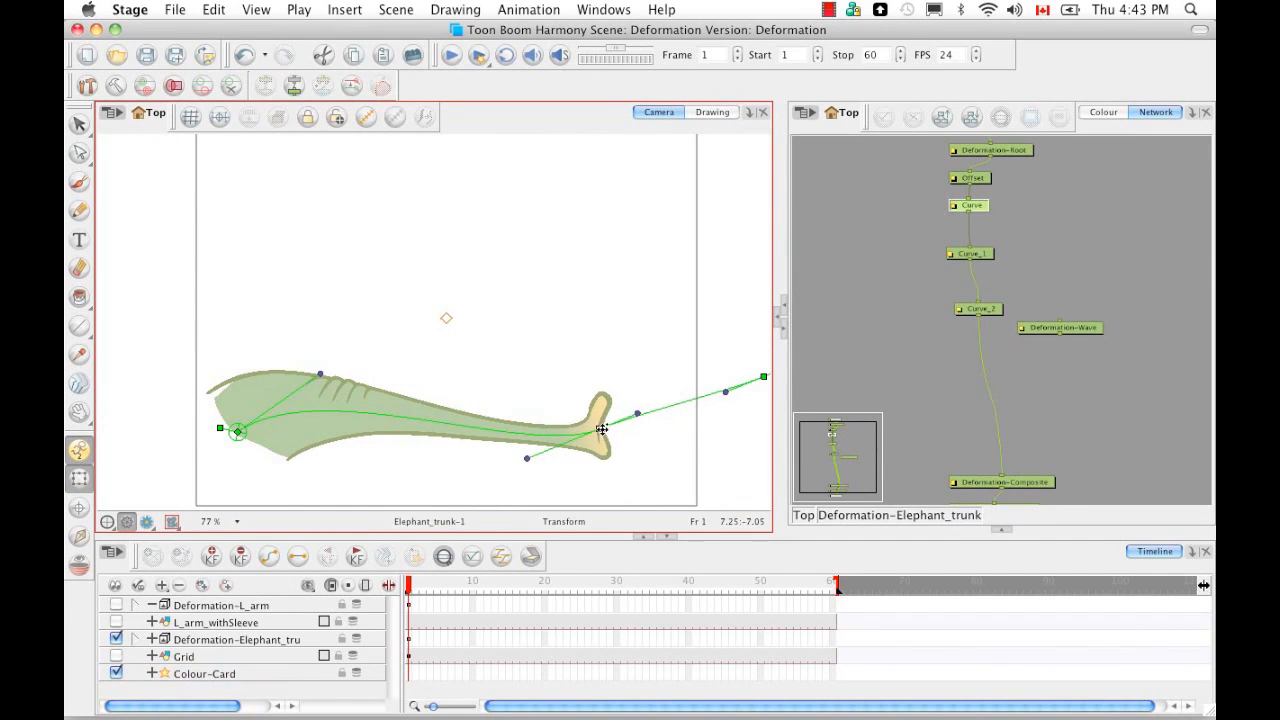
key("super+z")
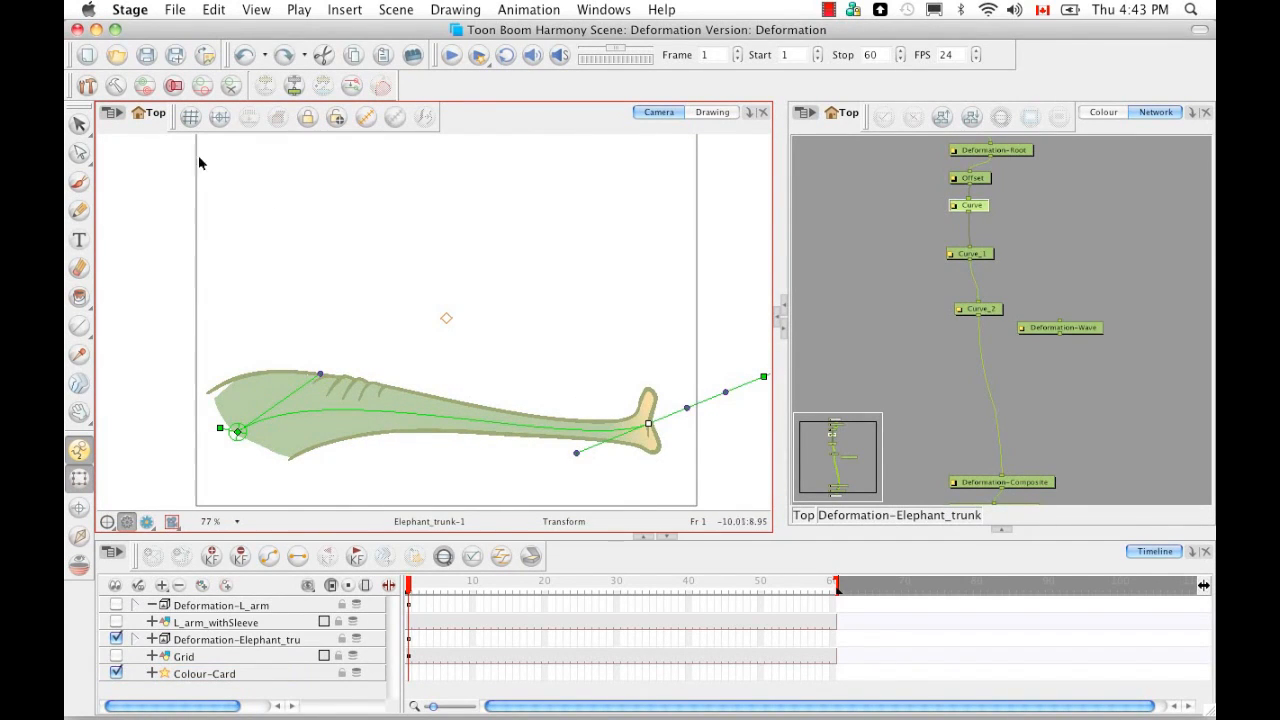
left_click(115, 87)
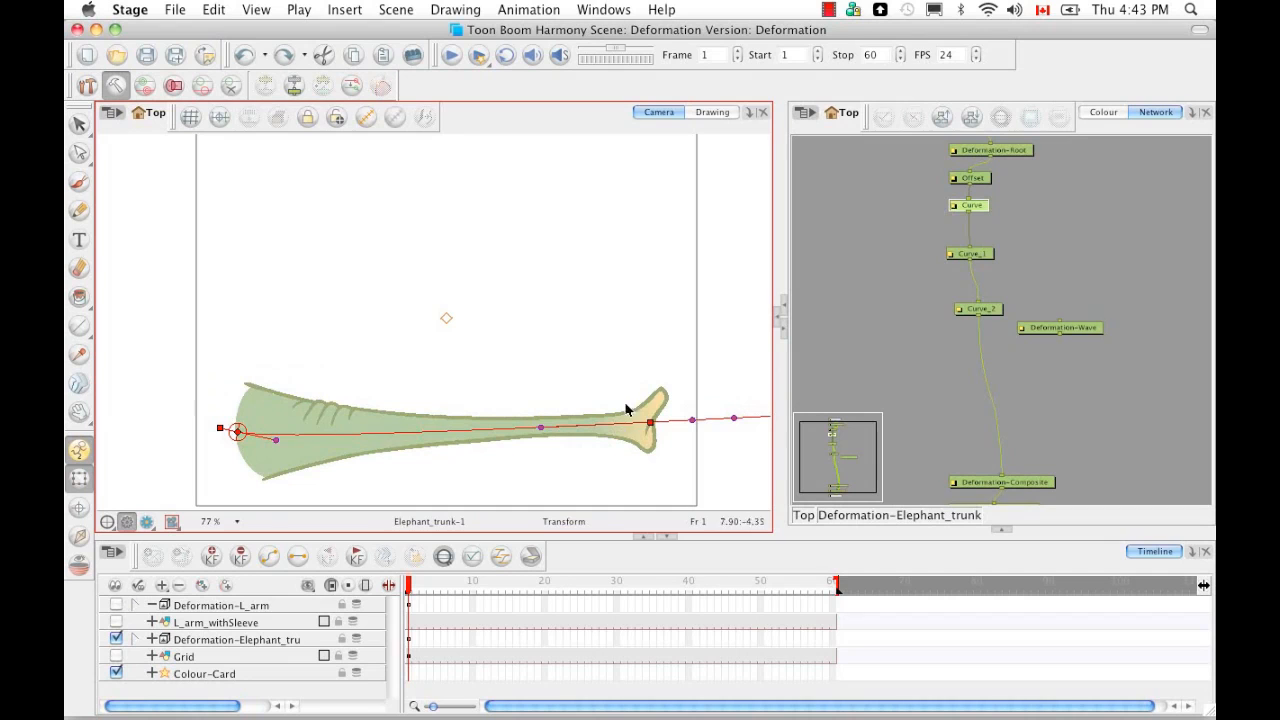
left_click_drag(649, 427, 415, 432)
left_click_drag(277, 441, 305, 431)
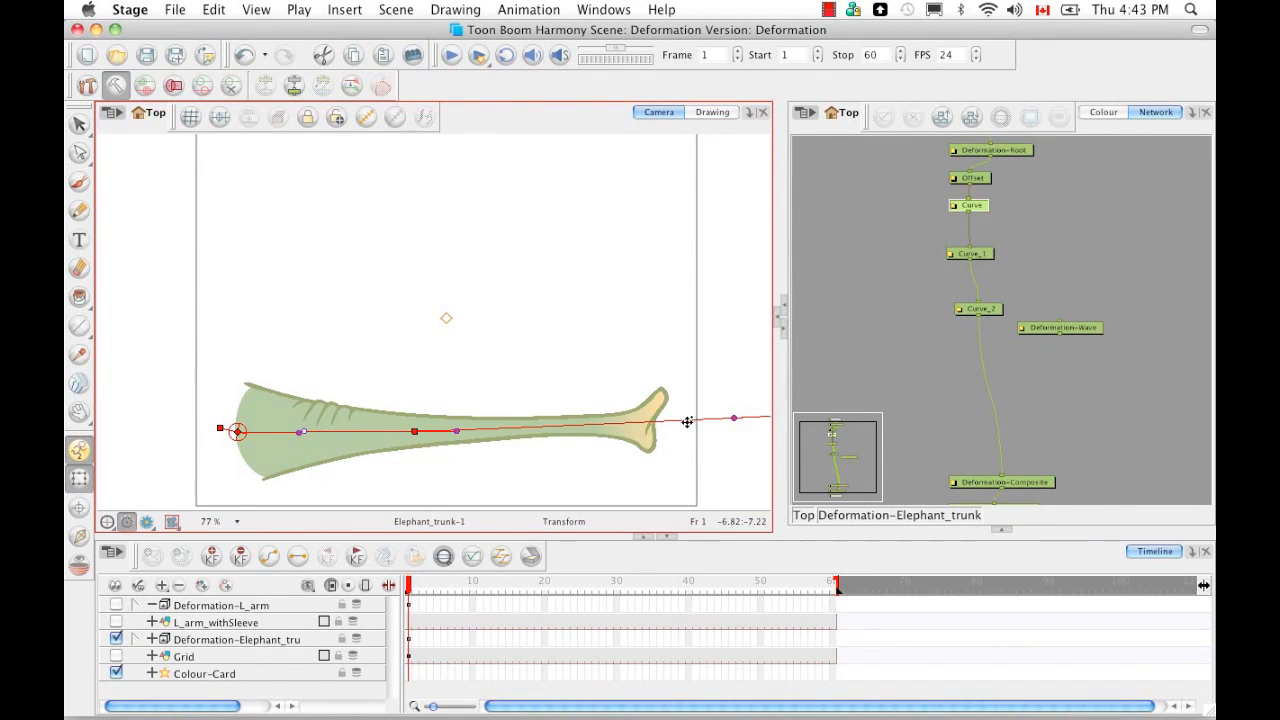
Step: Position Curve_1 and Curve_2 along the trunk's centreline in setup mode, with the last point at the trunk's tip
left_click(734, 419)
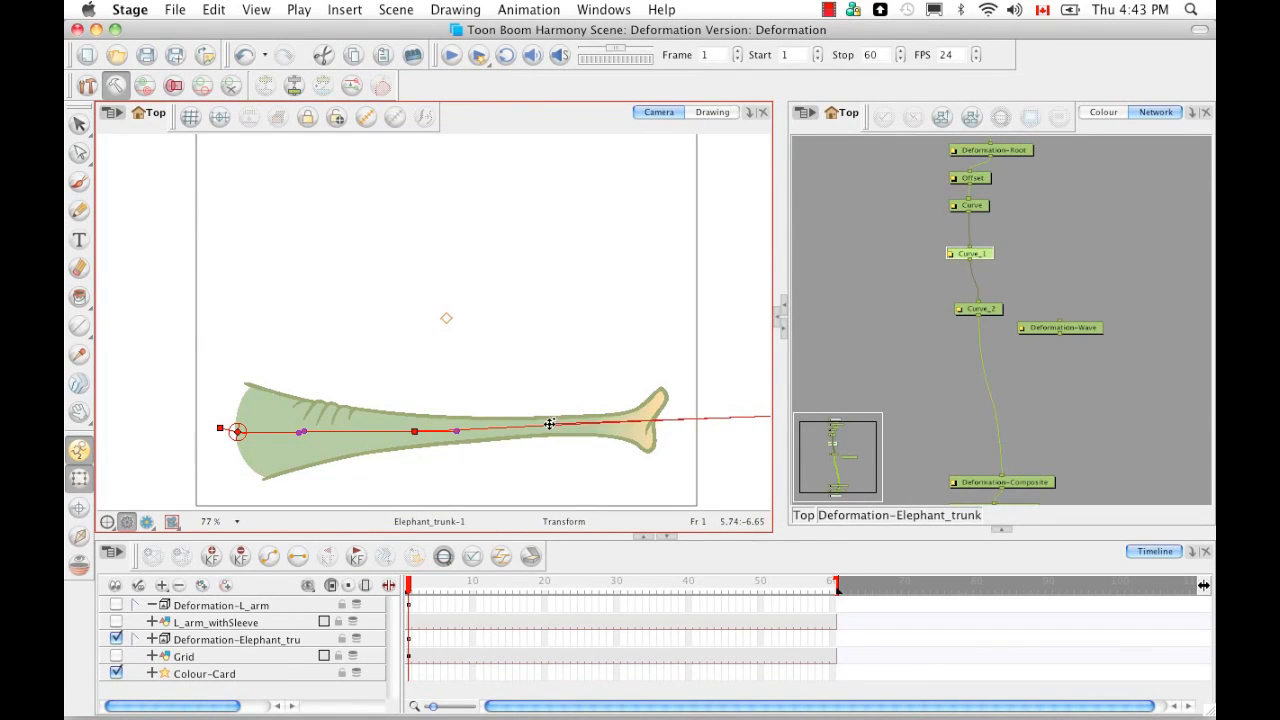
left_click_drag(663, 463, 449, 457)
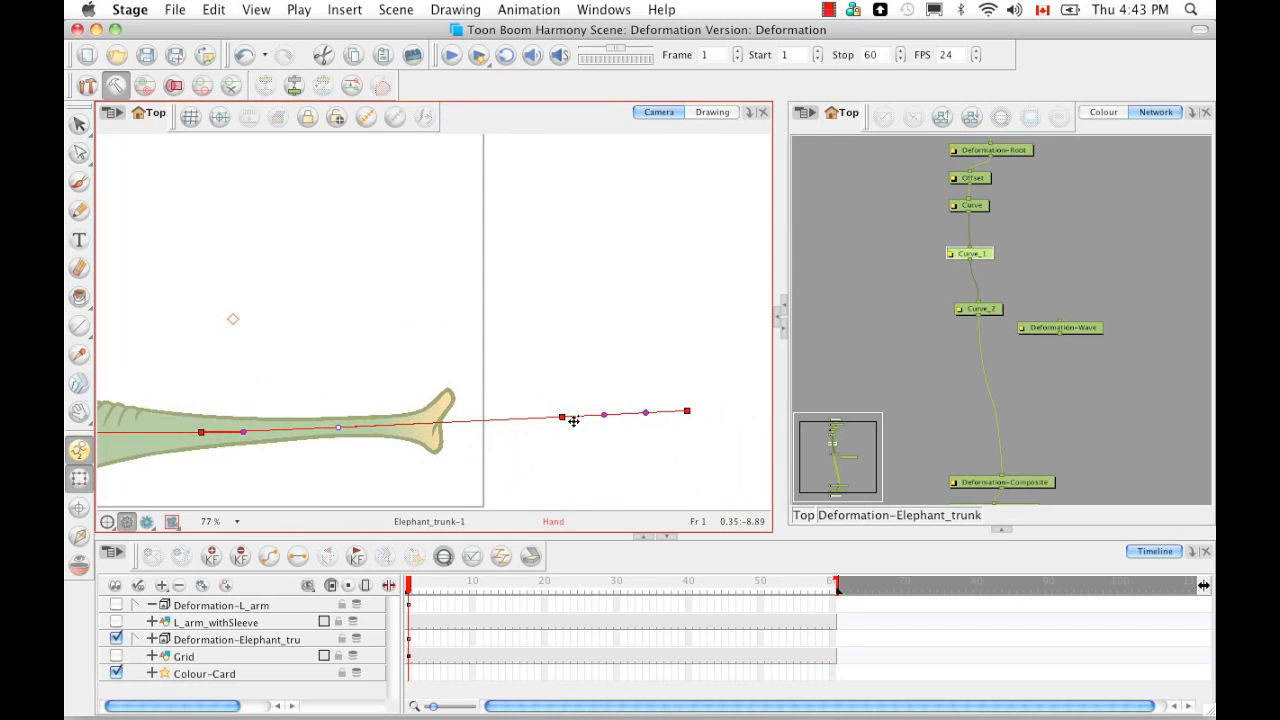
left_click_drag(562, 418, 344, 430)
left_click_drag(118, 439, 289, 433)
left_click_drag(687, 411, 436, 426)
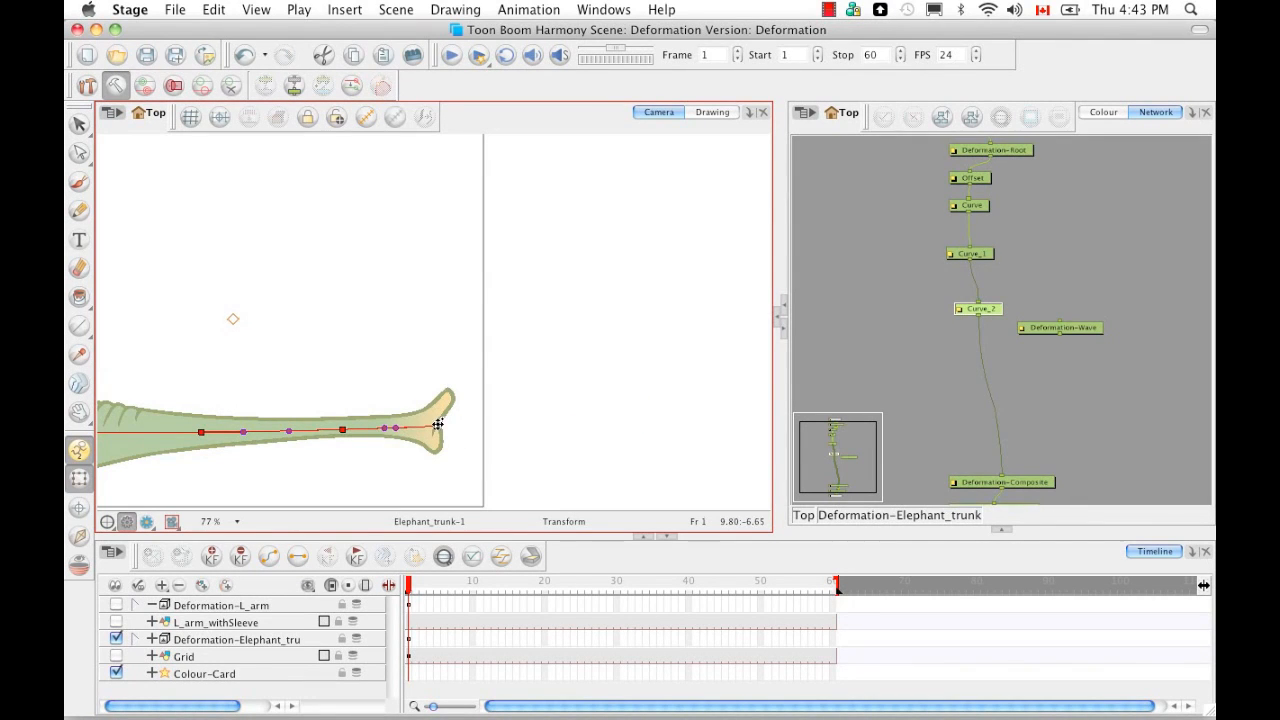
Step: Shift the end points of the first curve and Curve_1 slightly back toward the trunk's base
key("space")
left_click_drag(302, 470, 543, 447)
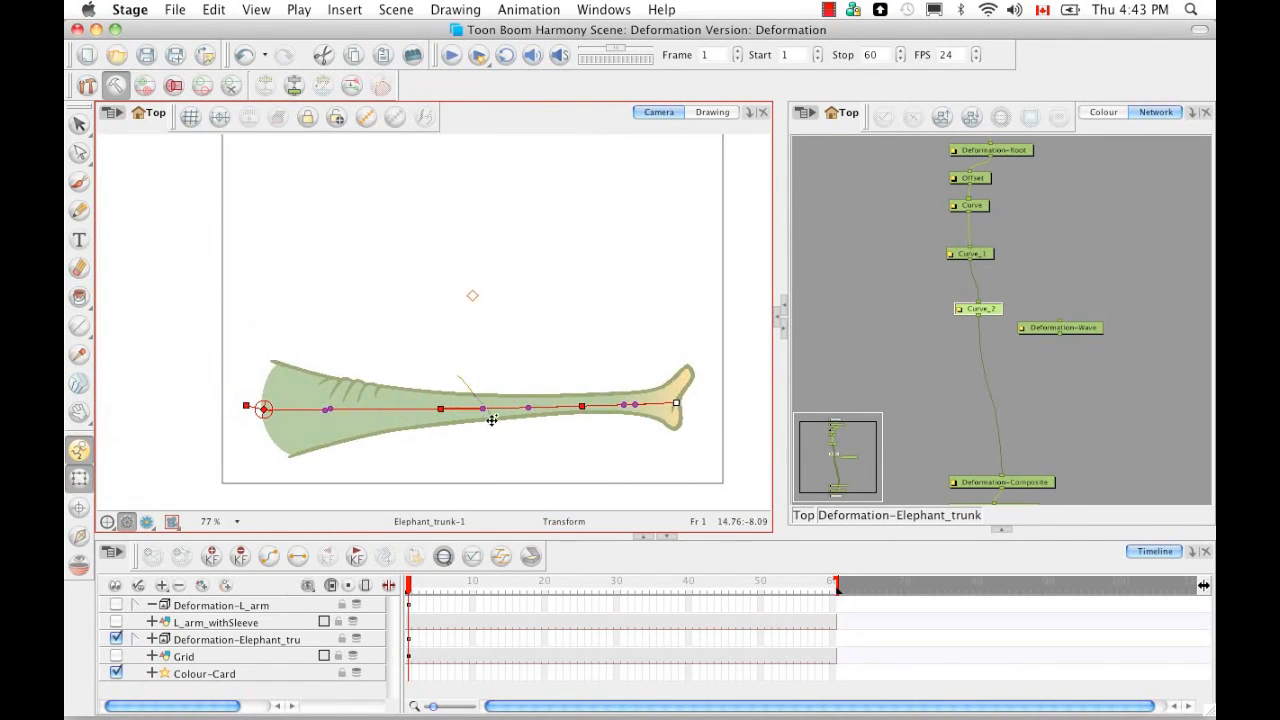
left_click_drag(440, 409, 411, 411)
left_click_drag(580, 408, 560, 408)
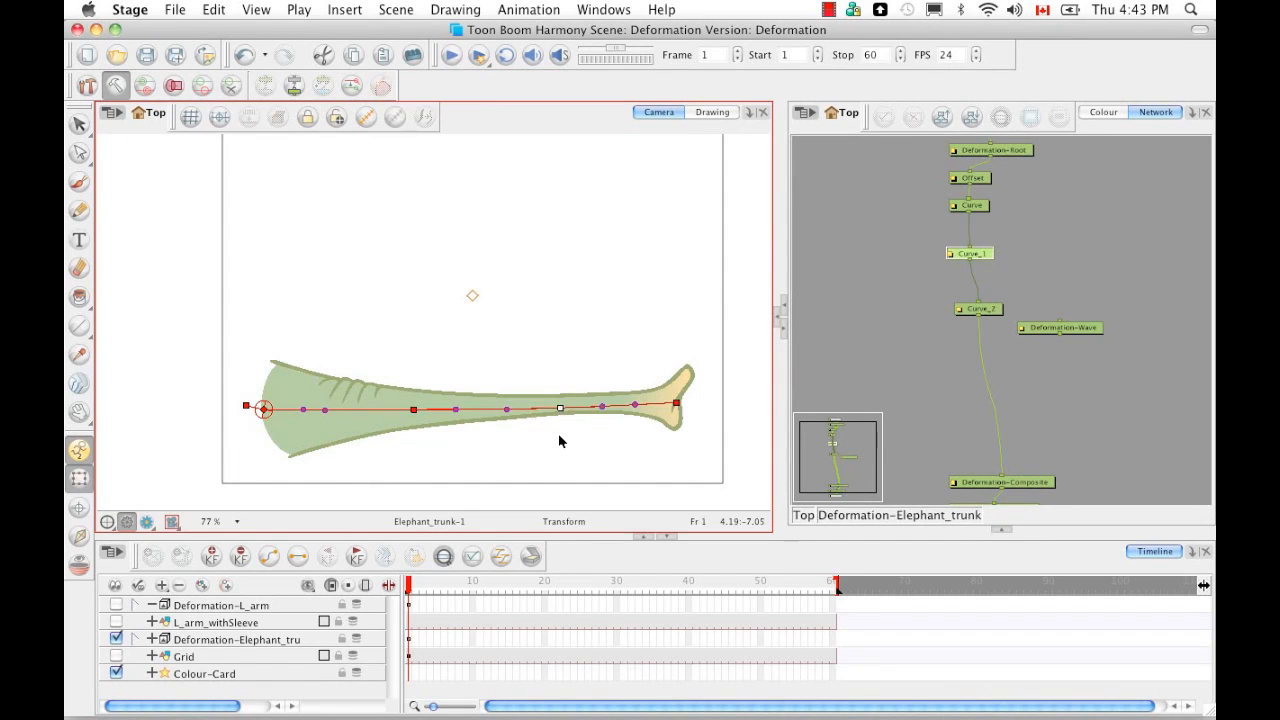
left_click(559, 436)
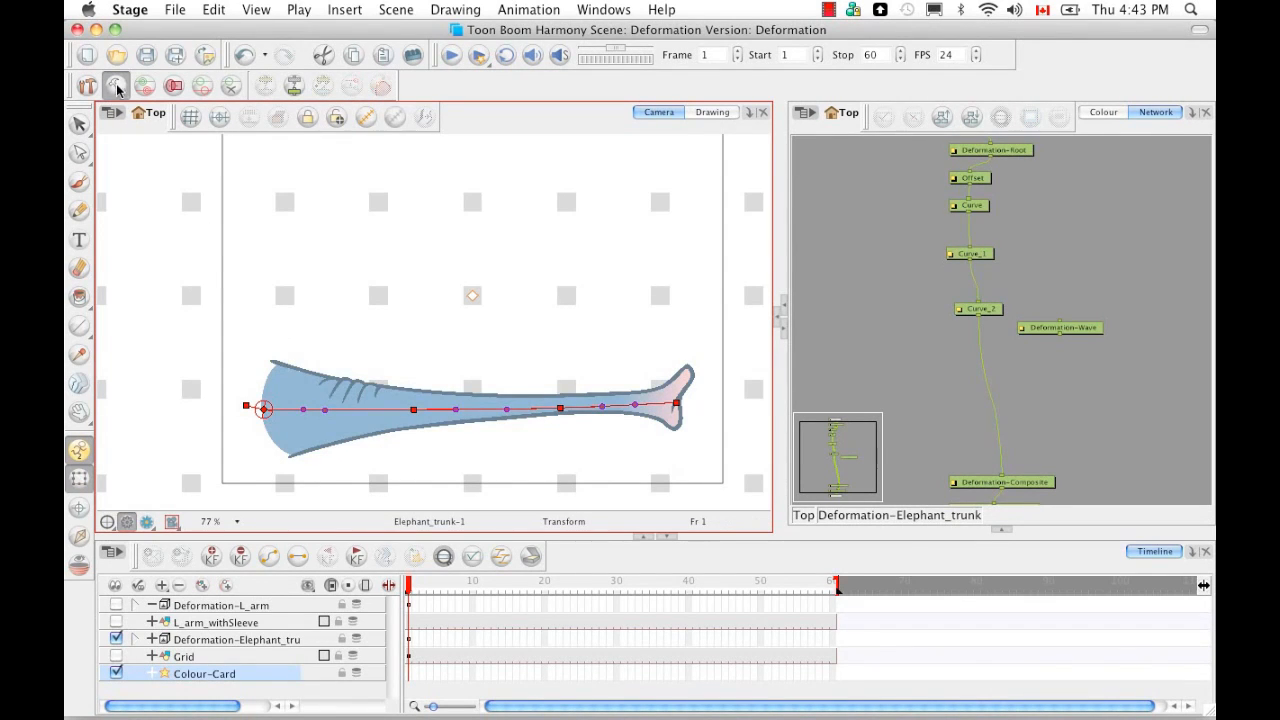
Step: Leave rig setup mode and reset the Deformation-Elephant_trunk chain to its resting position
left_click(115, 86)
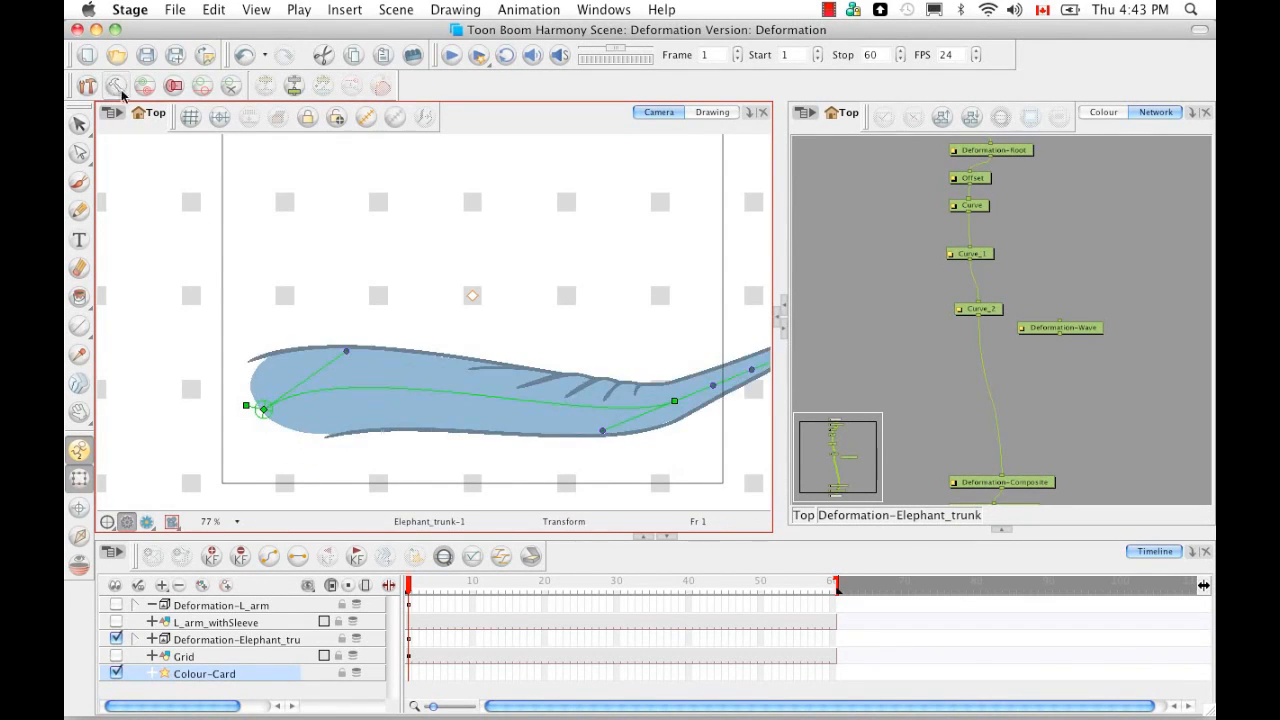
left_click(80, 481)
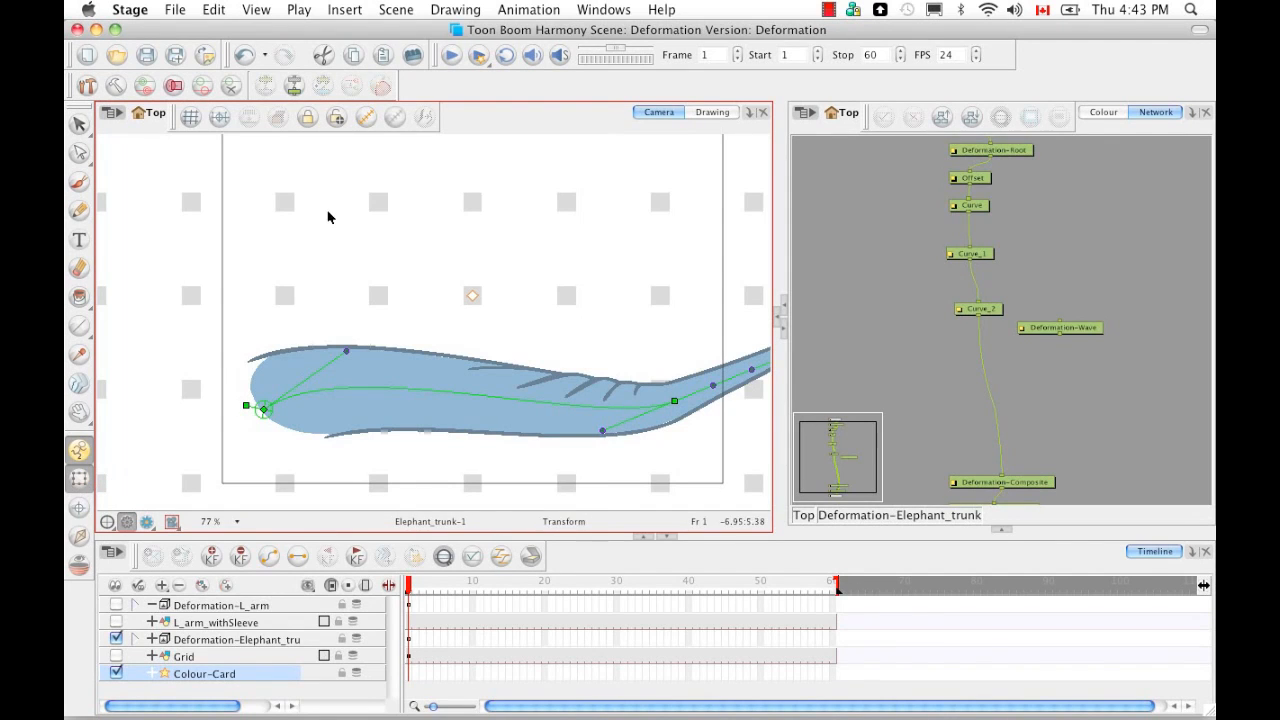
left_click(230, 641)
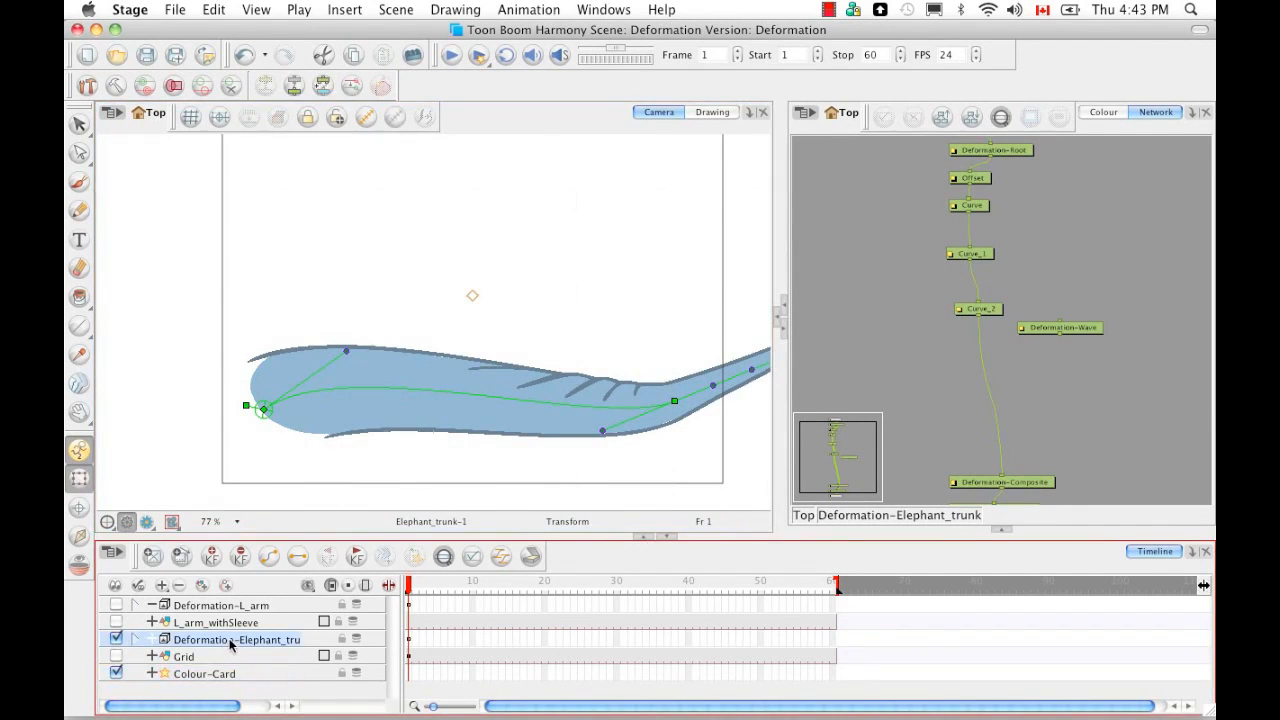
left_click(351, 86)
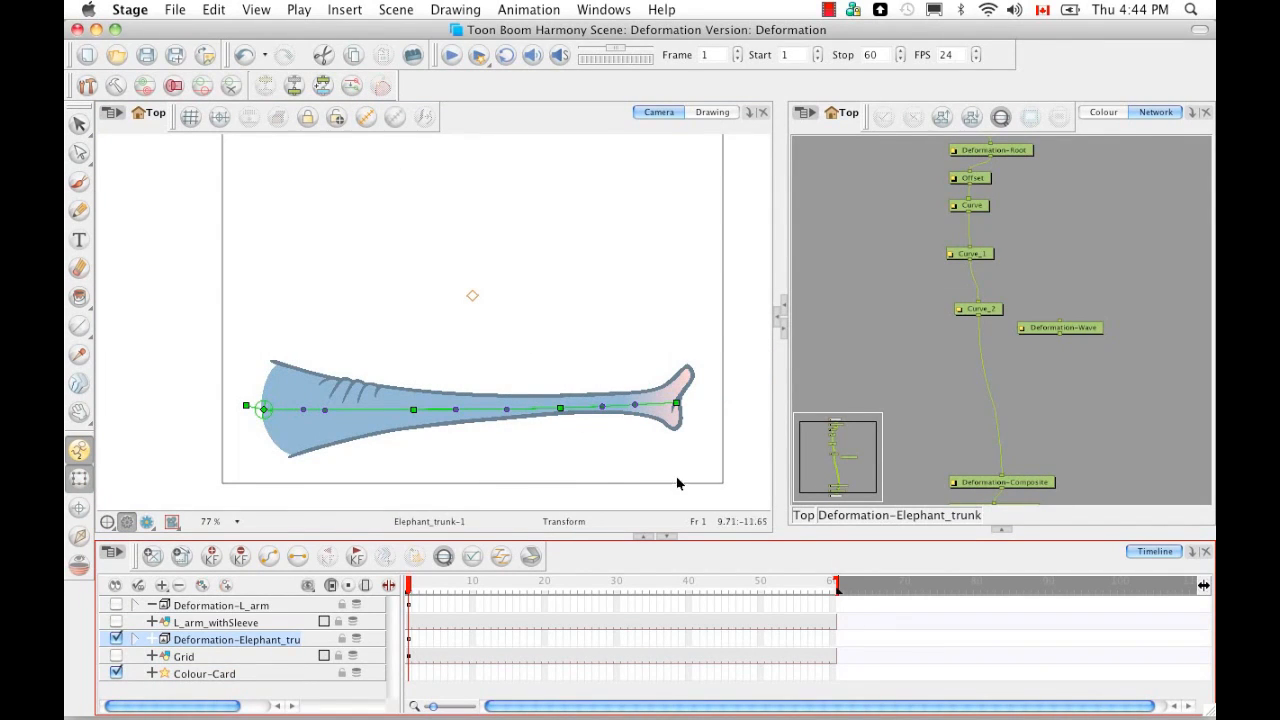
Step: Connect the Deformation-Wave module between Curve_2 and Deformation-Composite
left_click(1097, 332)
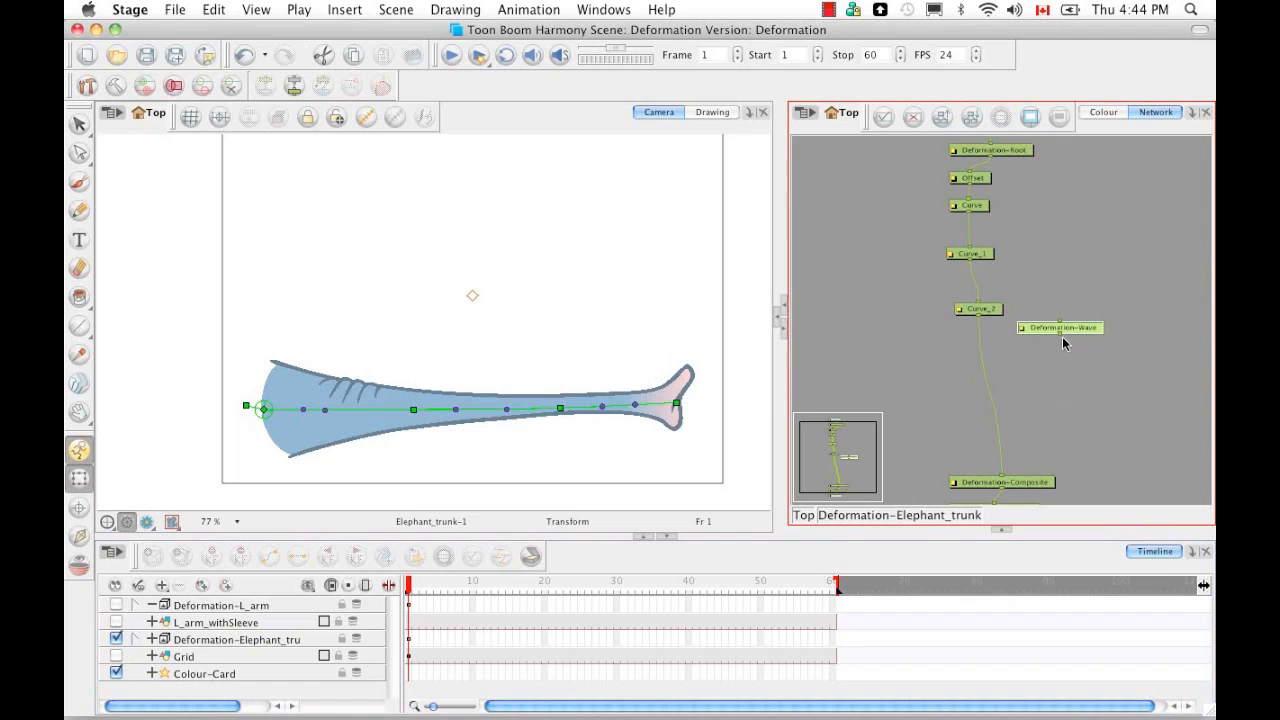
mouse_move(1081, 335)
left_mouse_down()
mouse_move(1075, 355)
mouse_move(1021, 381)
left_mouse_up()
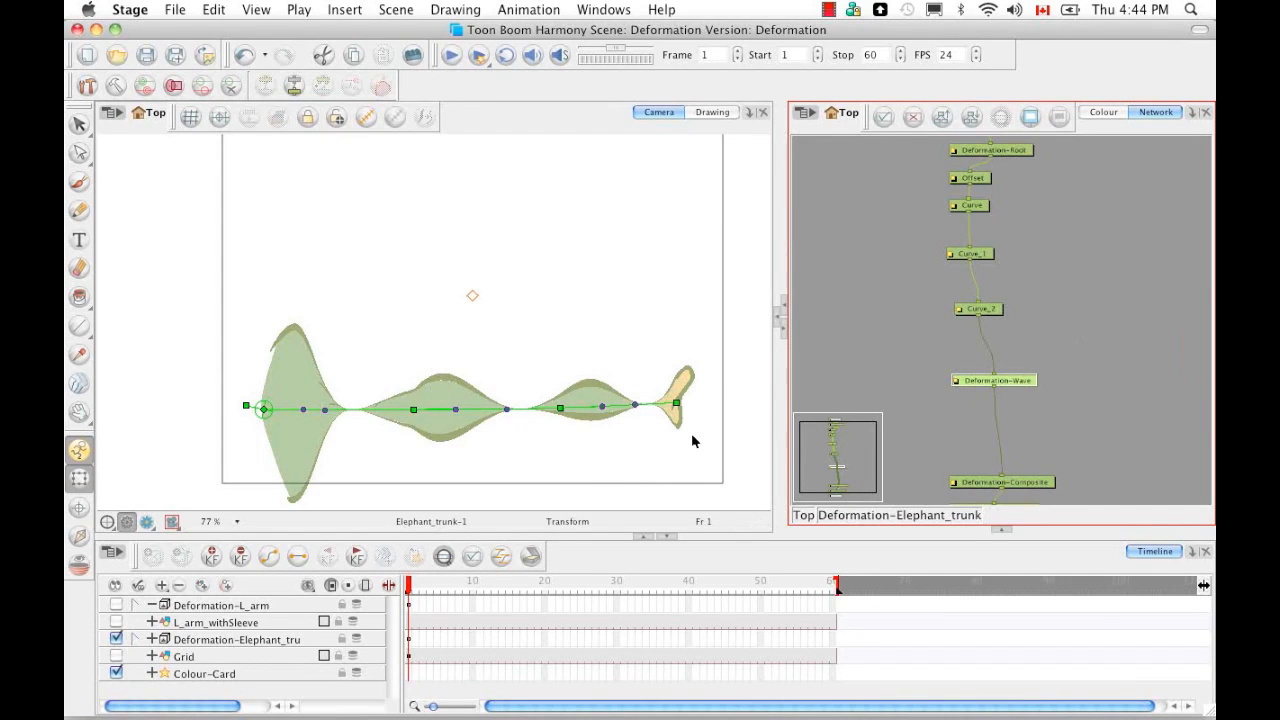
Step: Show the layer properties of Deformation-Wave and switch Wave Left and Wave Right off and back on
left_click(778, 322)
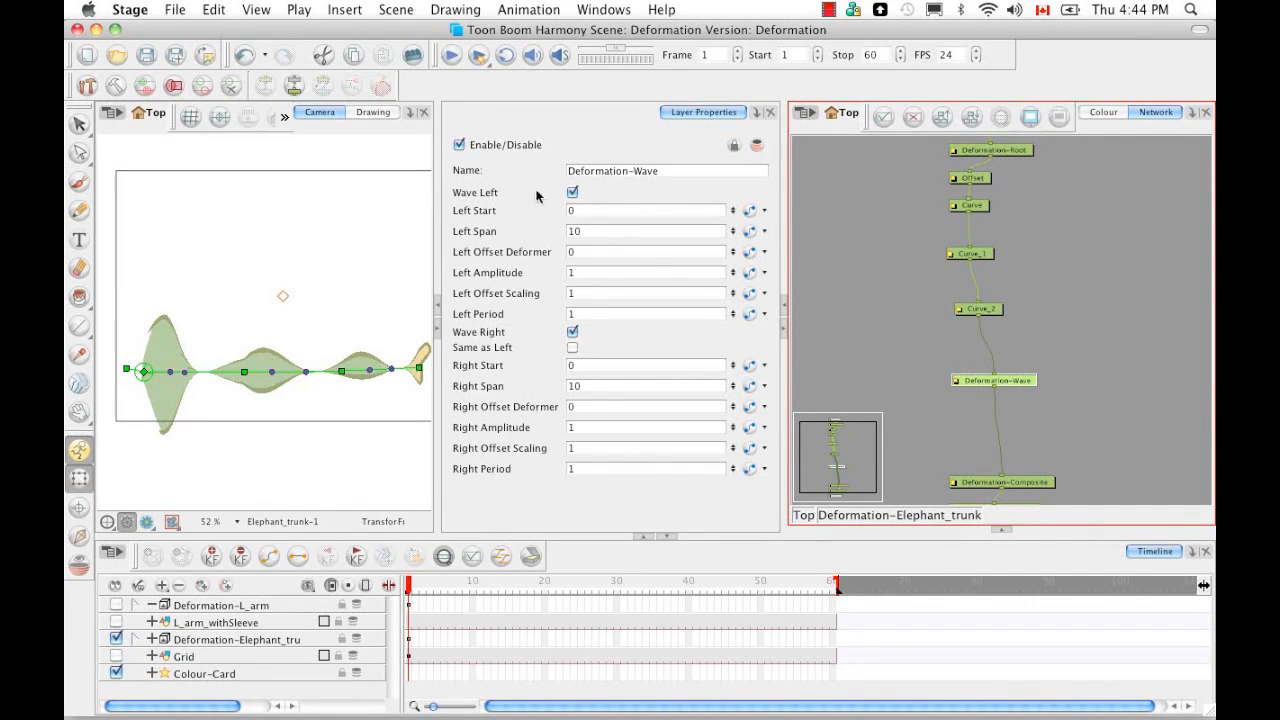
left_click(573, 193)
left_click(573, 193)
left_click(572, 333)
left_click(572, 332)
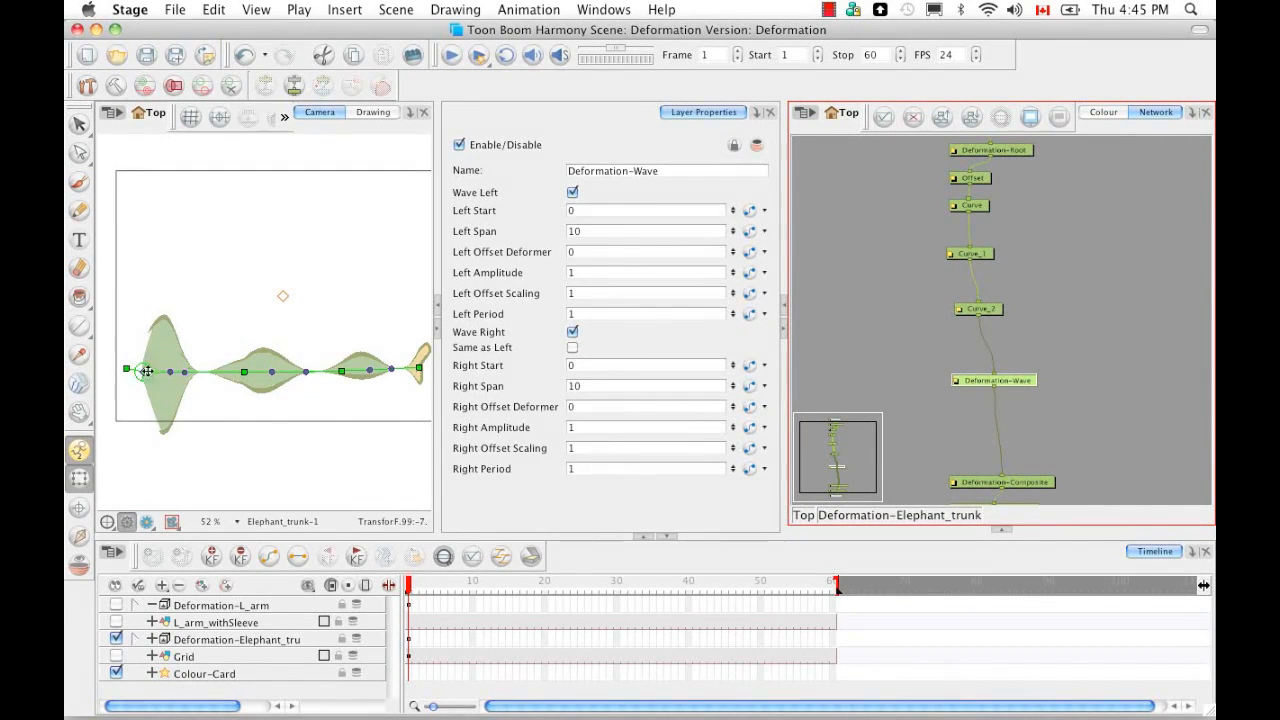
Step: Try Left Start values of 1 and 2 on the Deformation-Wave module and restore the value to 0
left_click(575, 211)
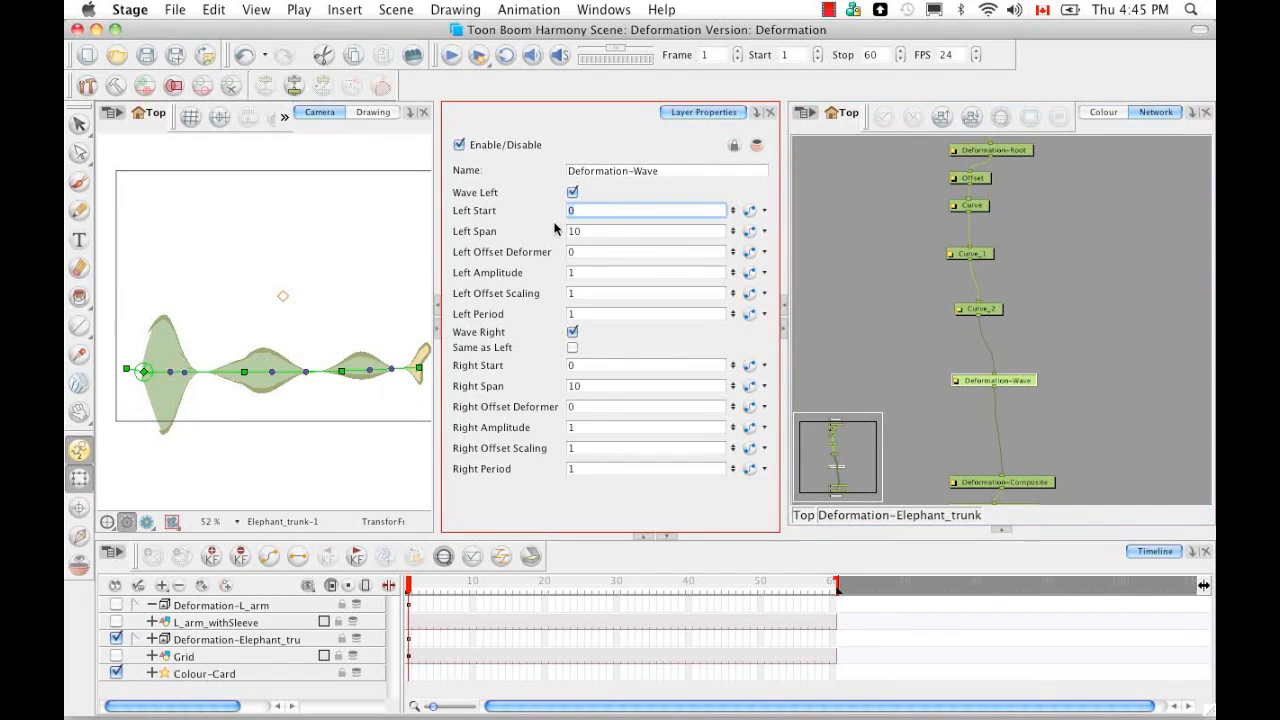
key("BackSpace")
type("1")
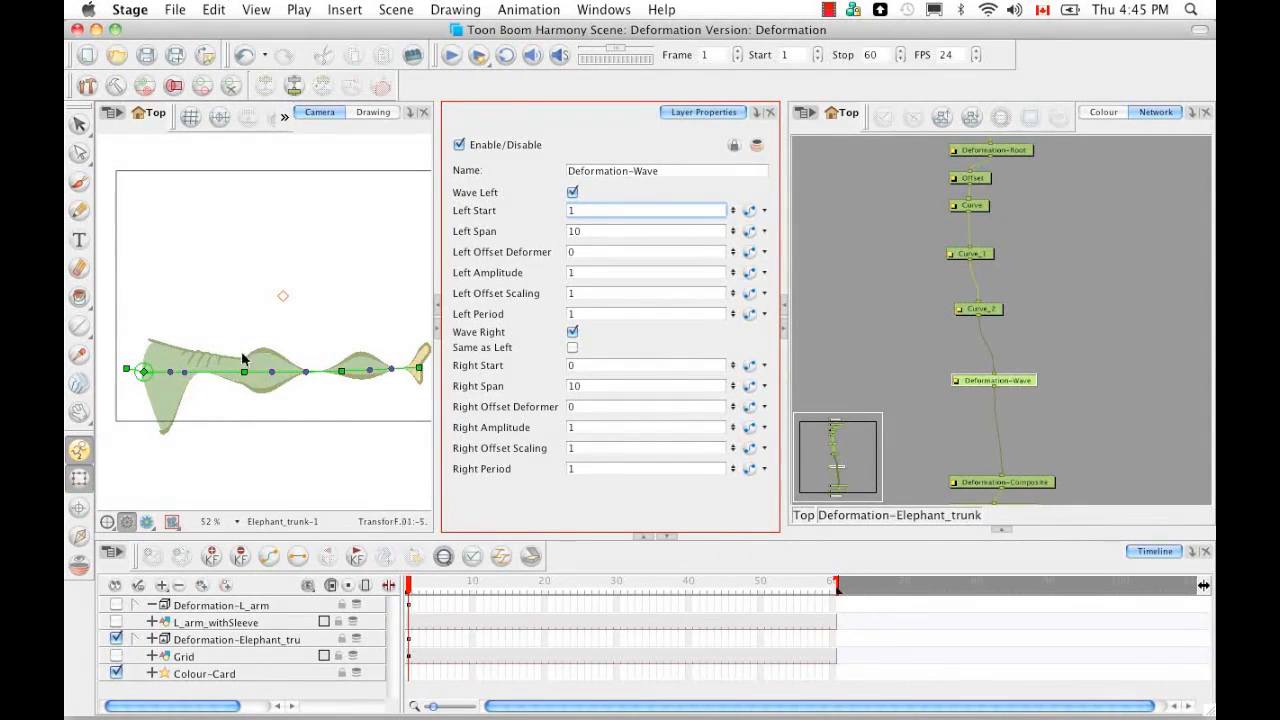
double_click(571, 210)
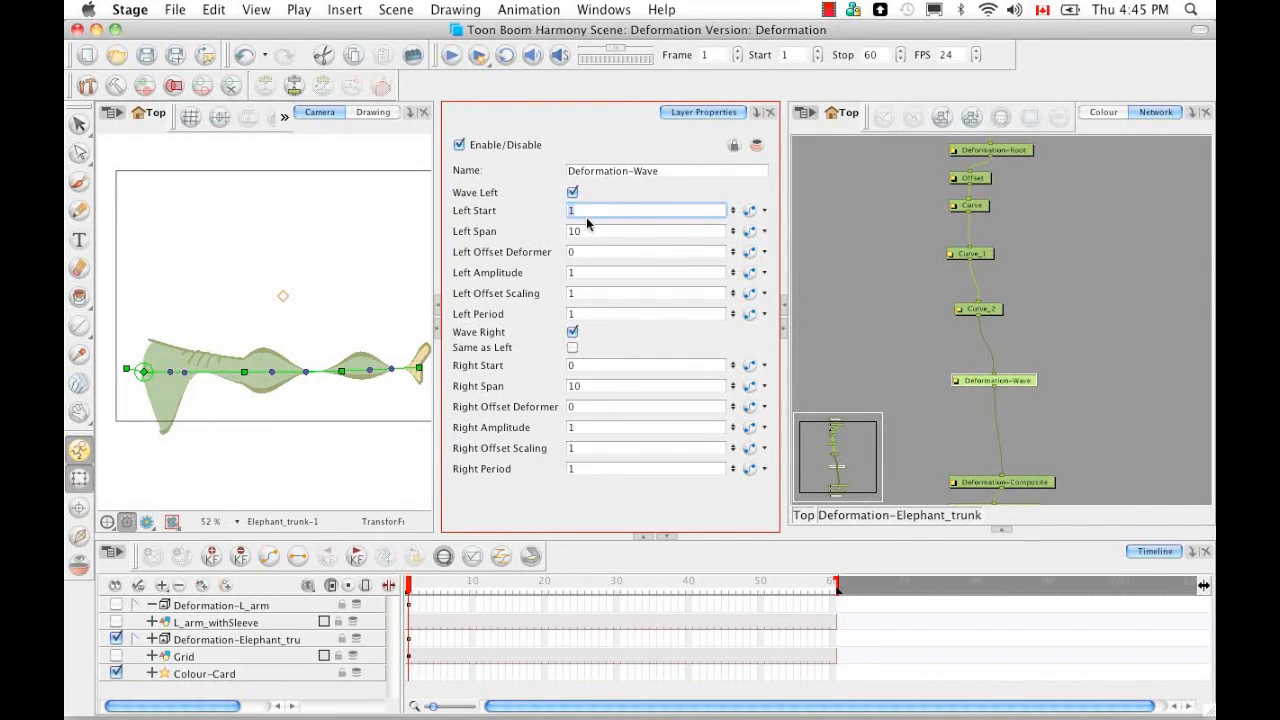
type("2")
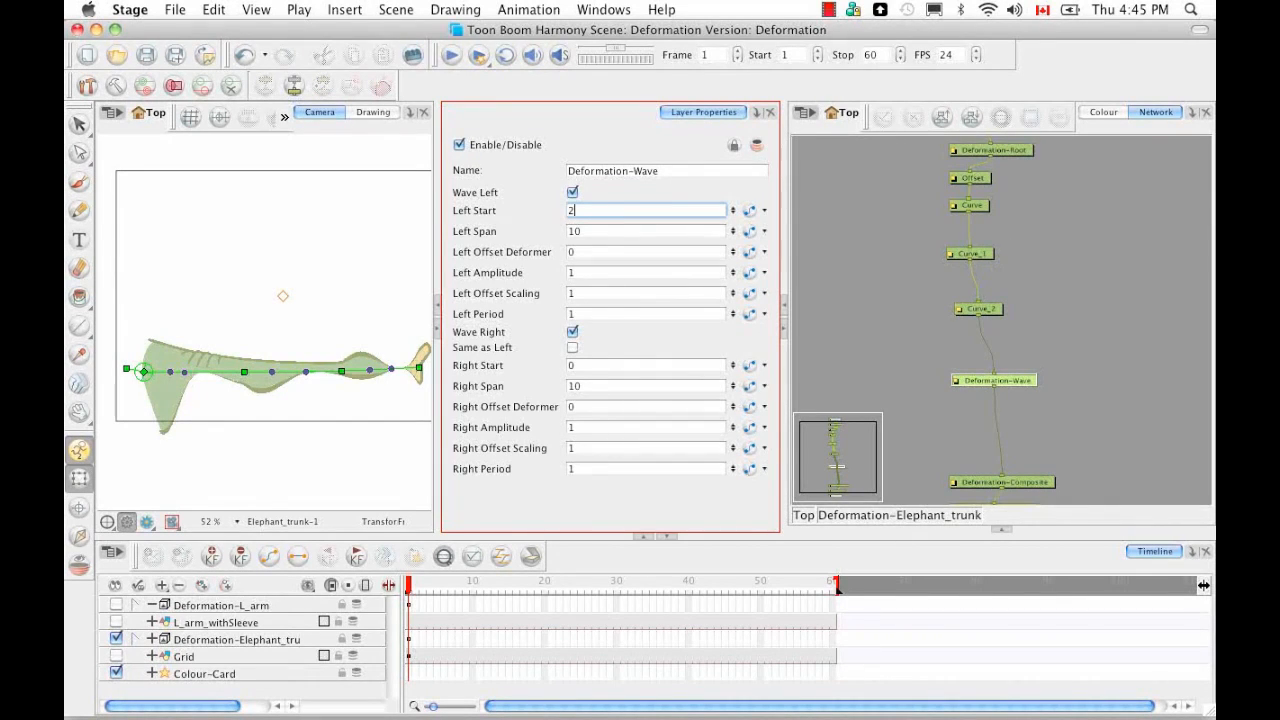
double_click(573, 213)
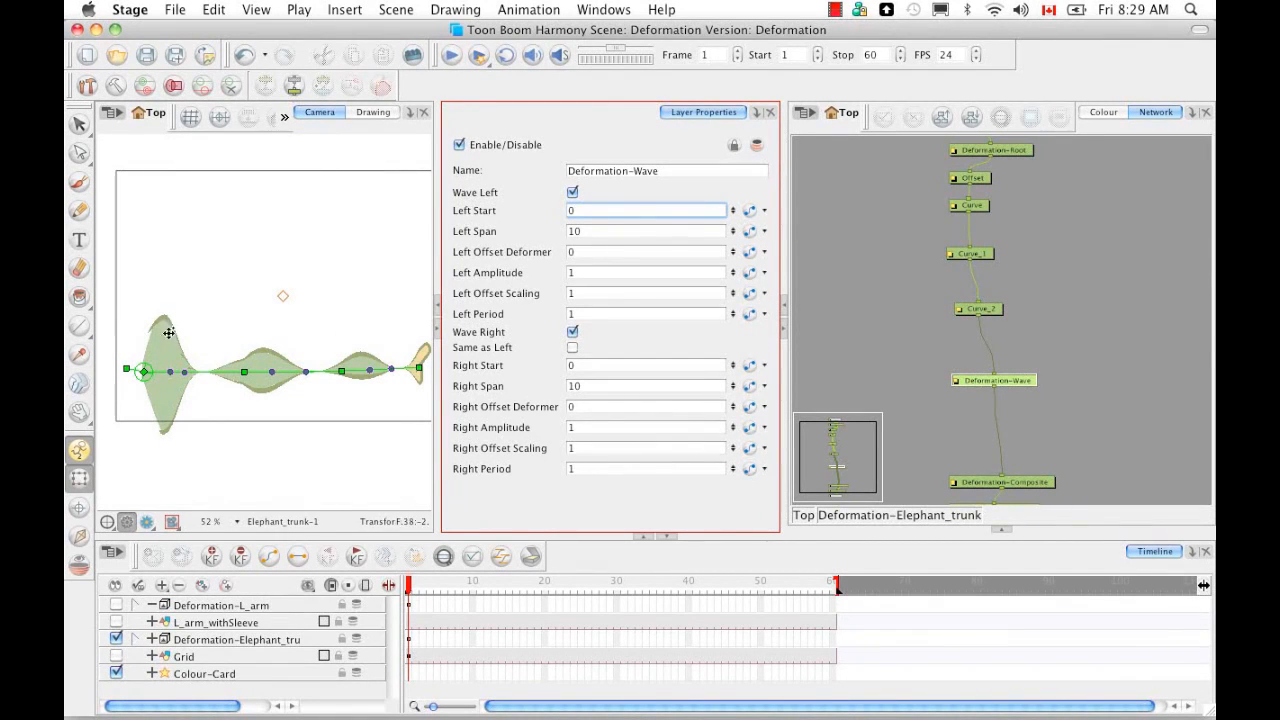
Step: Set the Deformation-Wave module's Left Amplitude to 2, Left Offset Scaling to 2 and Left Period to 0.5
left_click(558, 274)
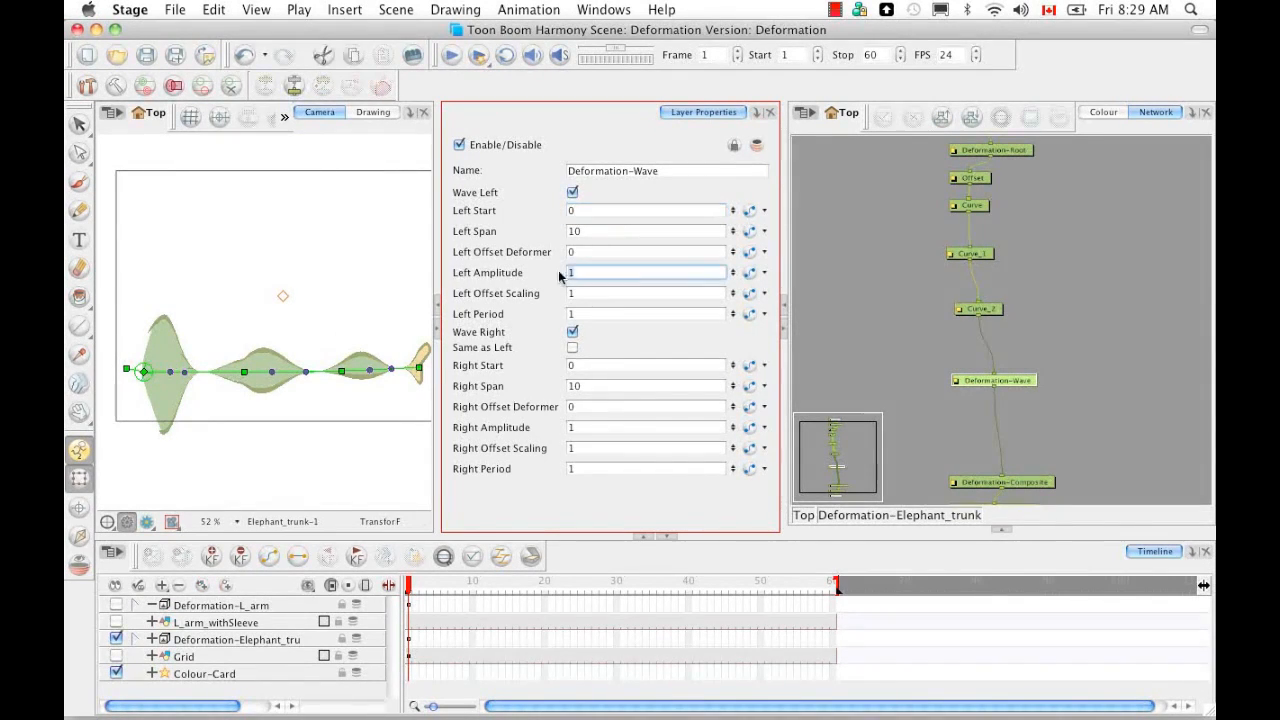
type("2")
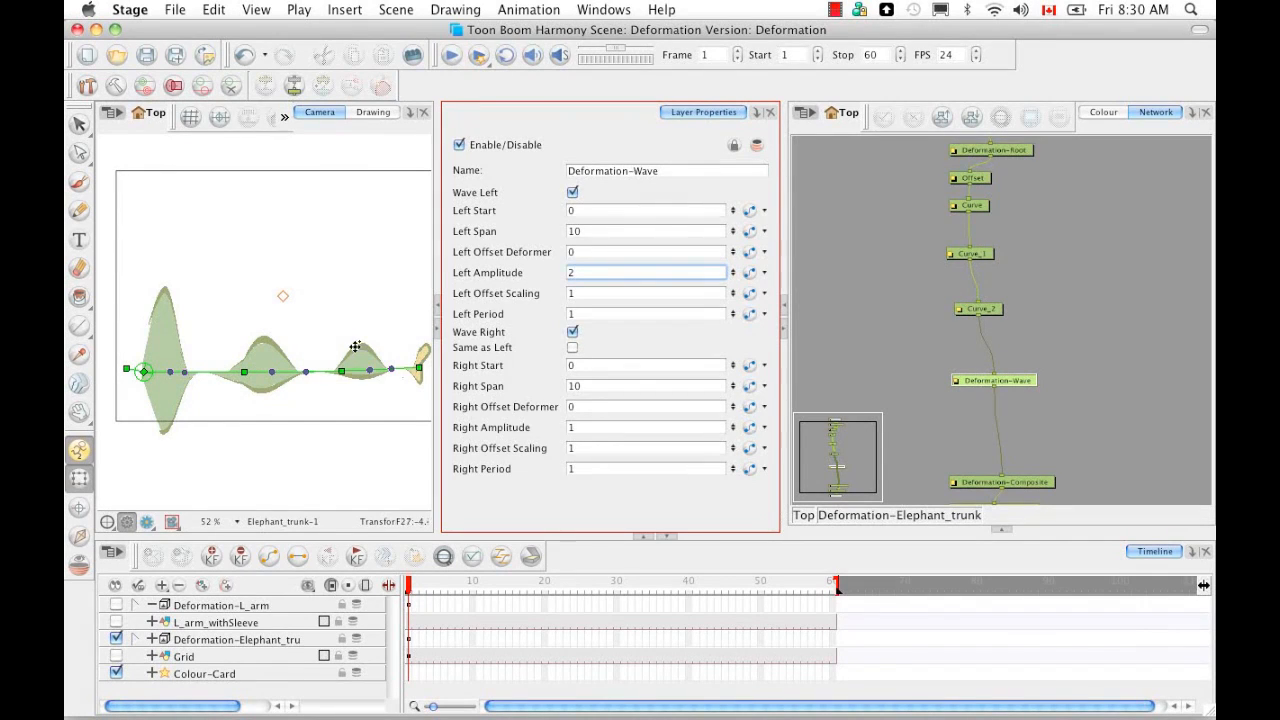
key("Tab")
type("2")
key("Return")
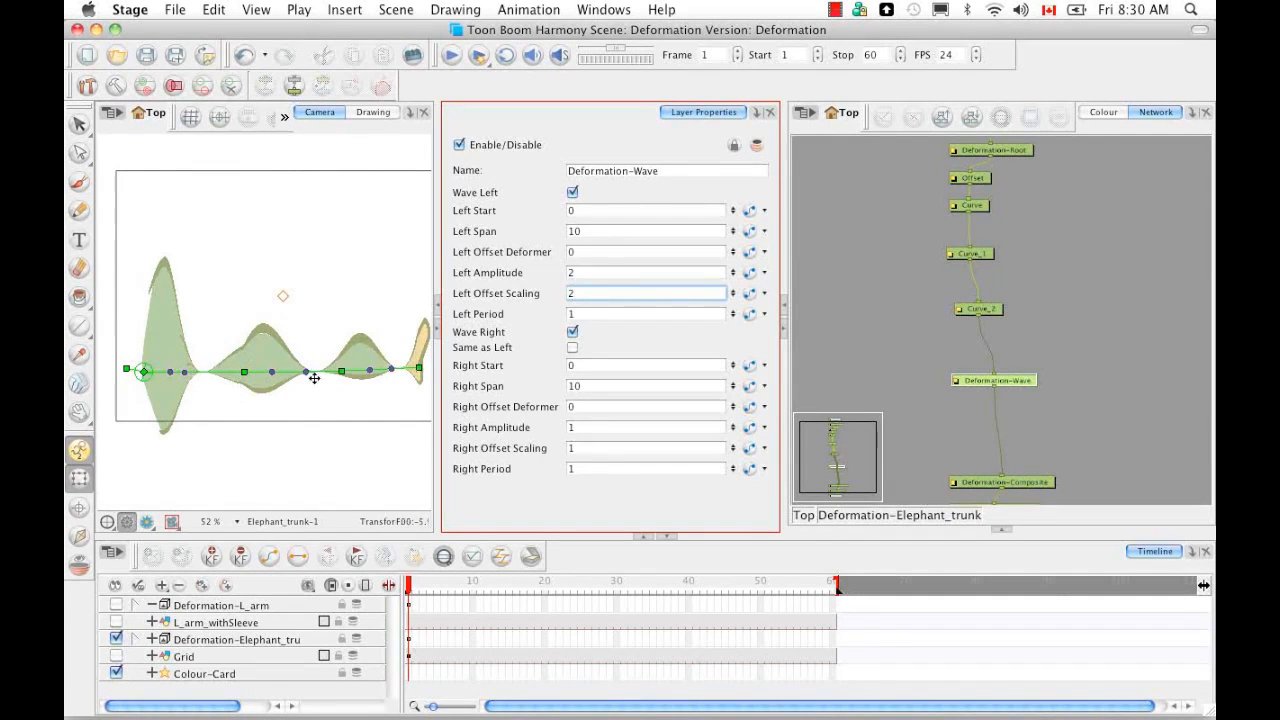
key("Tab")
type("0.")
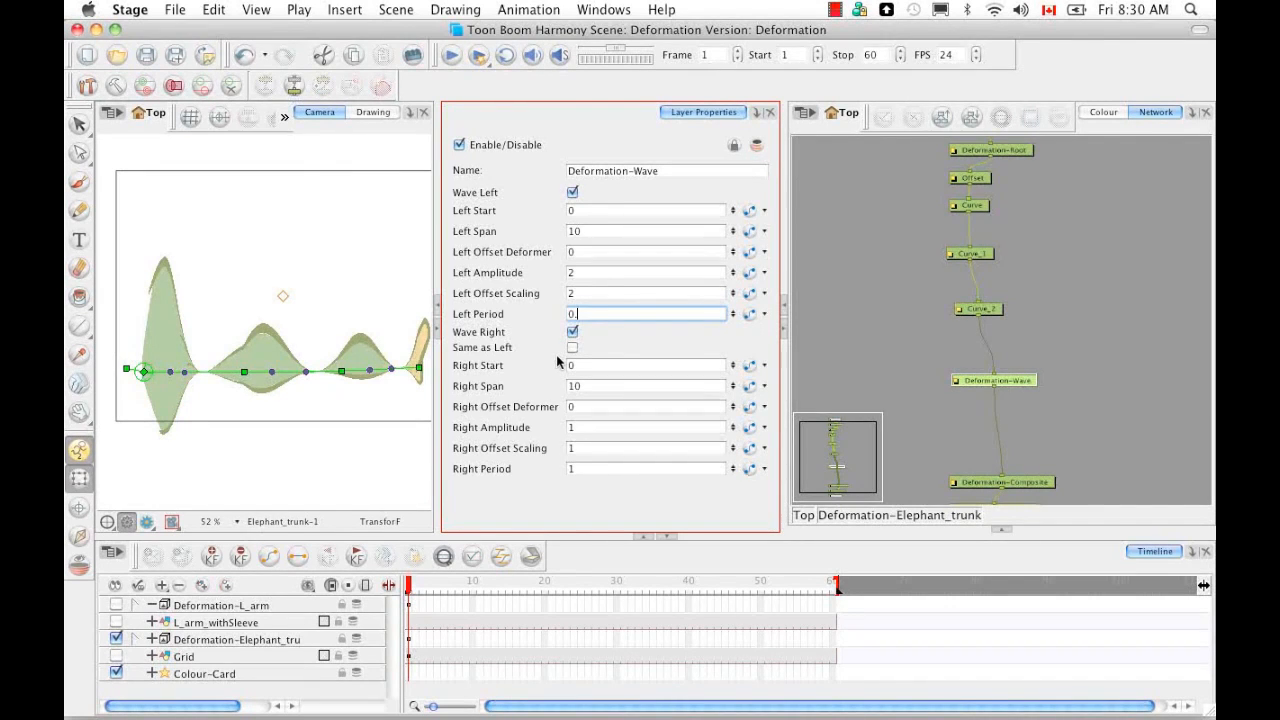
type("5")
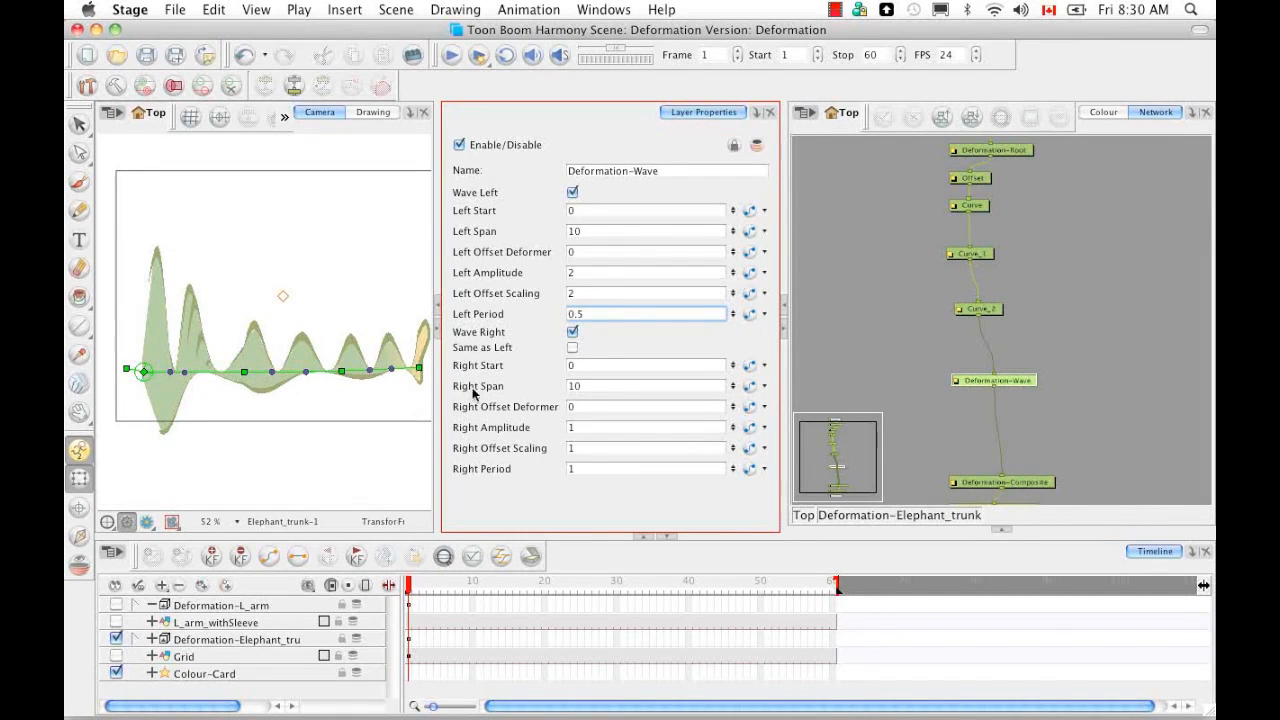
Step: Try the Same as Left option for the right side of the wave and turn it off again
left_click(572, 348)
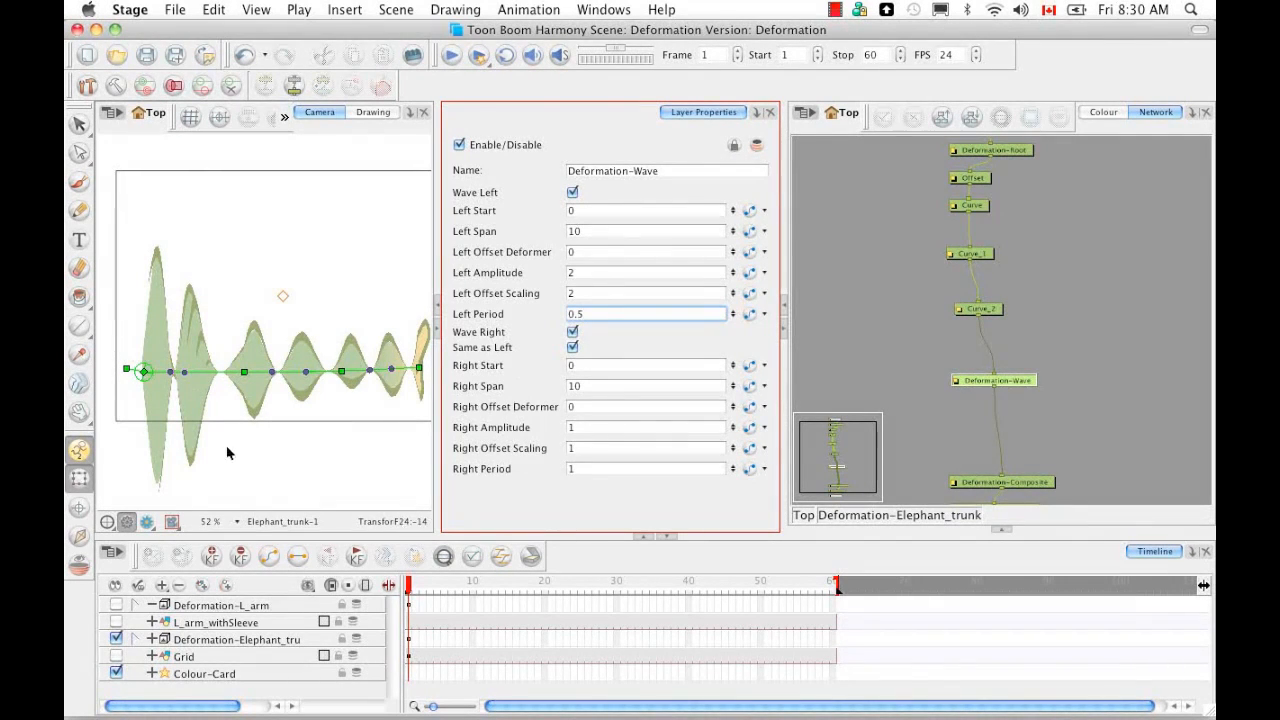
left_click(572, 348)
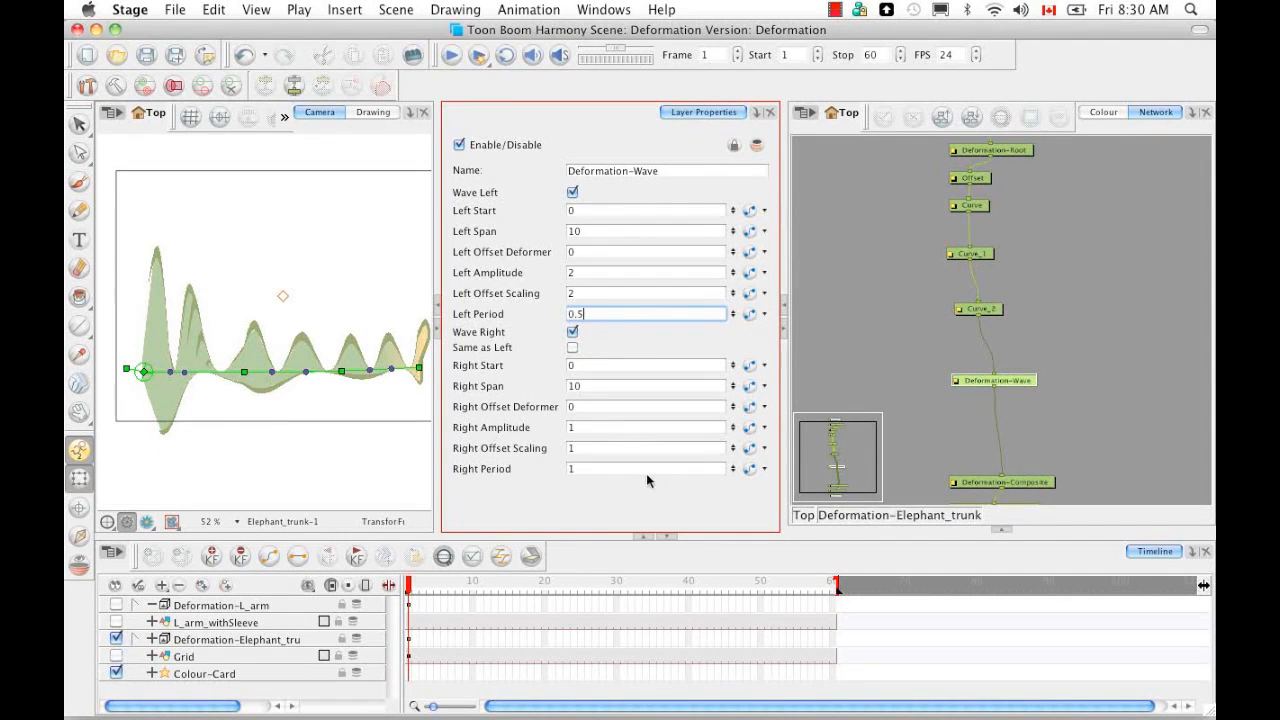
Step: Look through the Deformation modules in the Module Library and display the properties of the Offset module in the trunk chain
left_click(1005, 531)
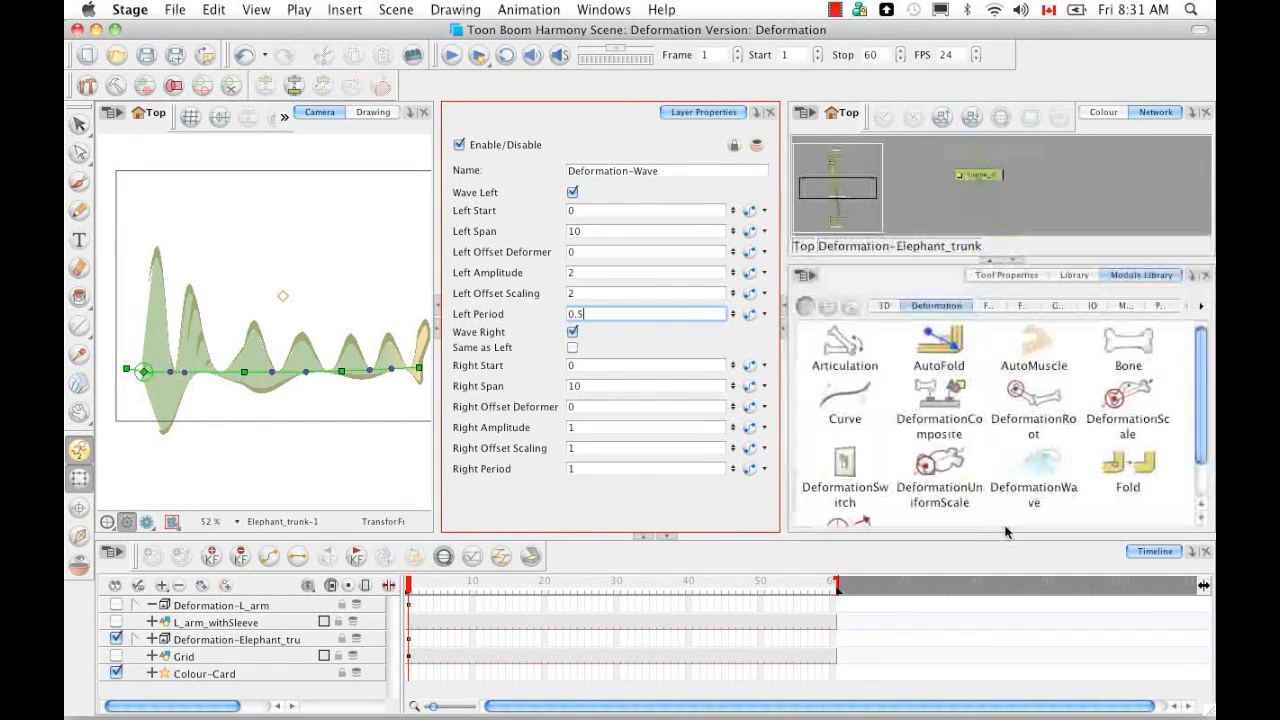
scroll(1200, 398, "down", 1)
scroll(1200, 398, "down", 1)
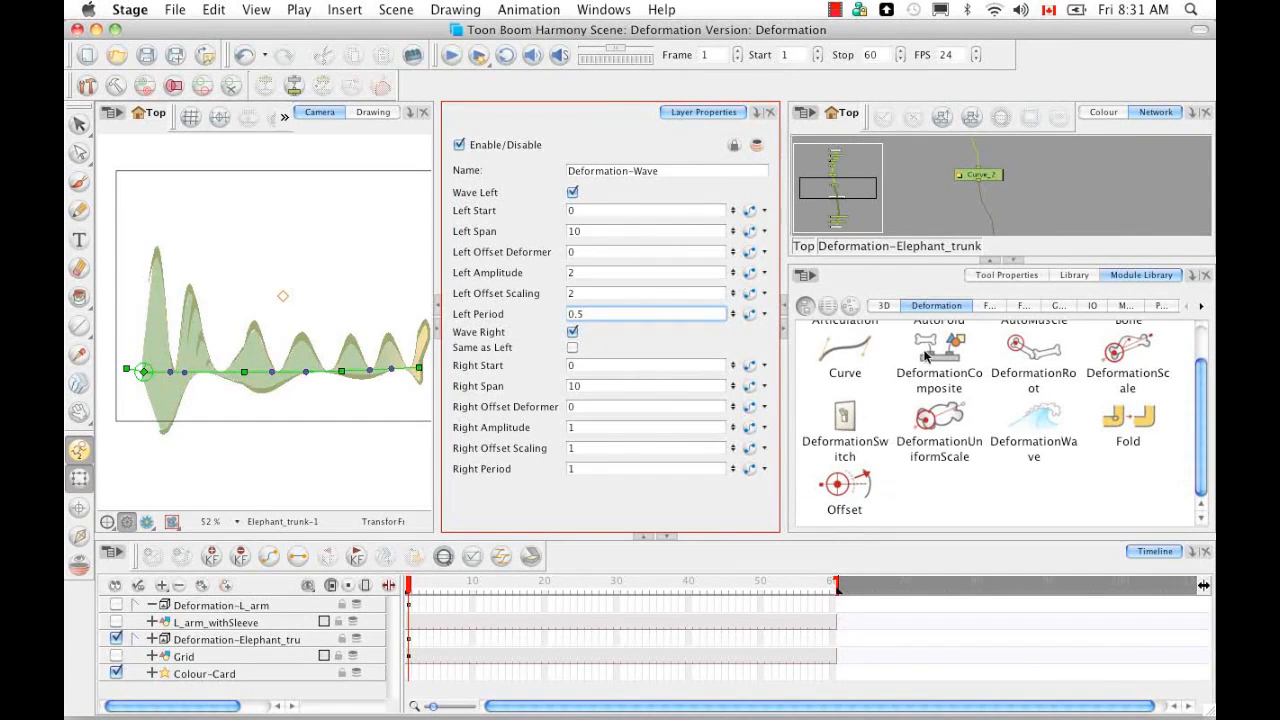
left_click(1017, 266)
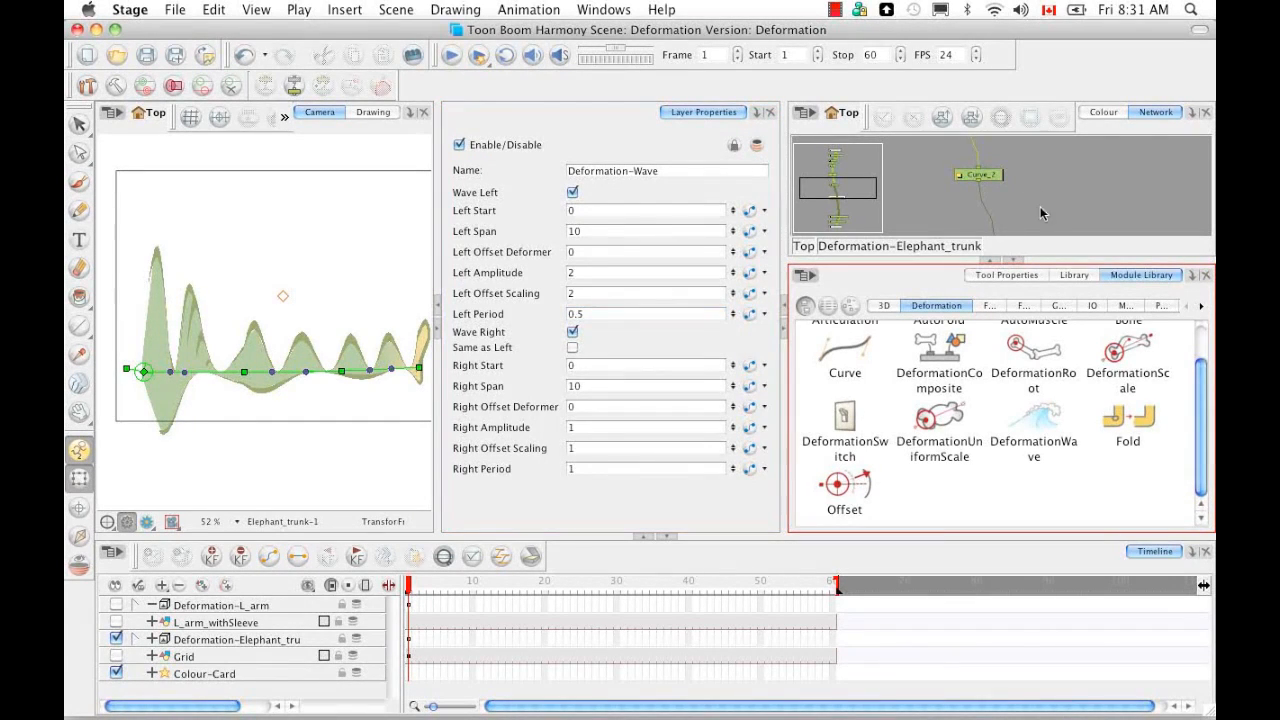
left_click(1012, 260)
left_click(1032, 212)
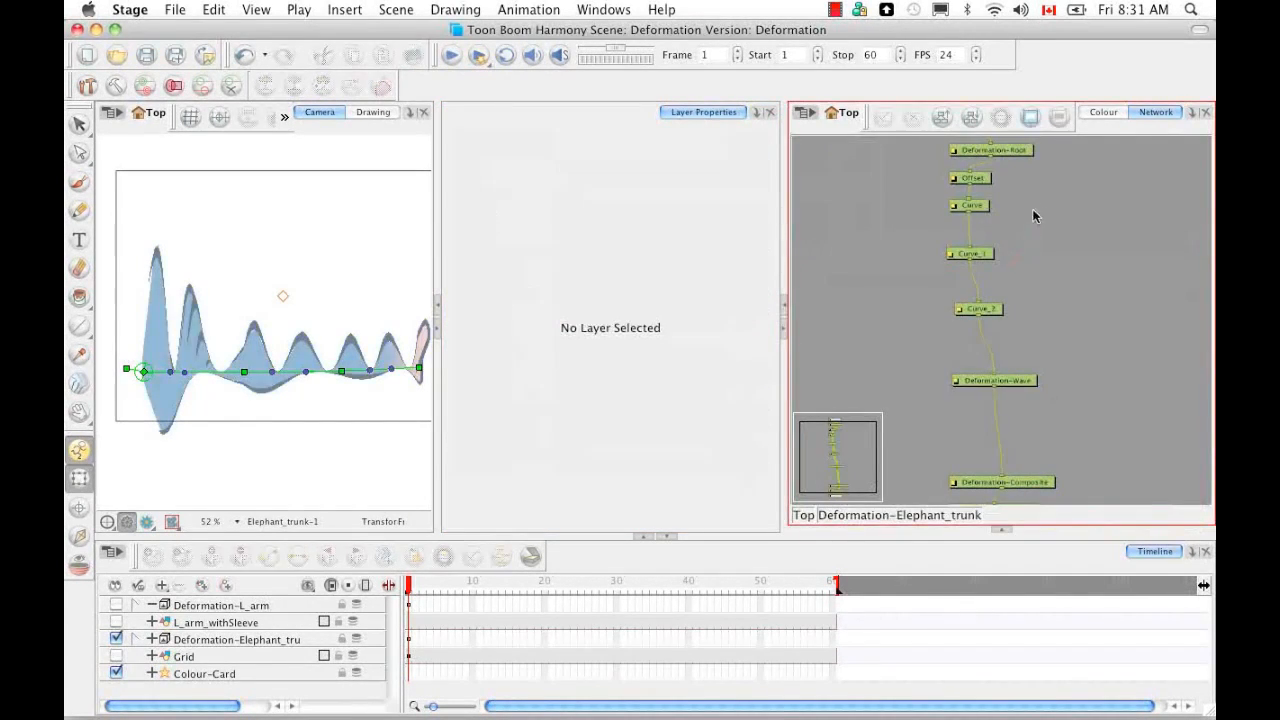
scroll(1043, 215, "up", 3)
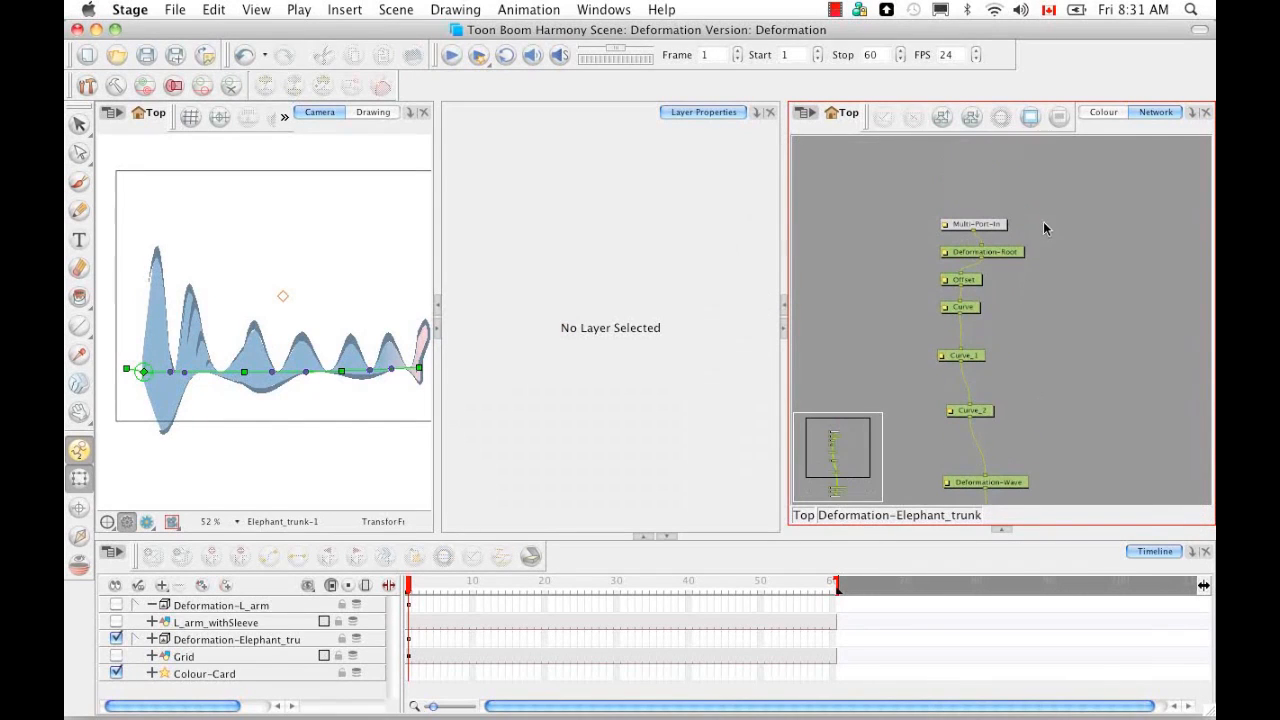
left_click(970, 282)
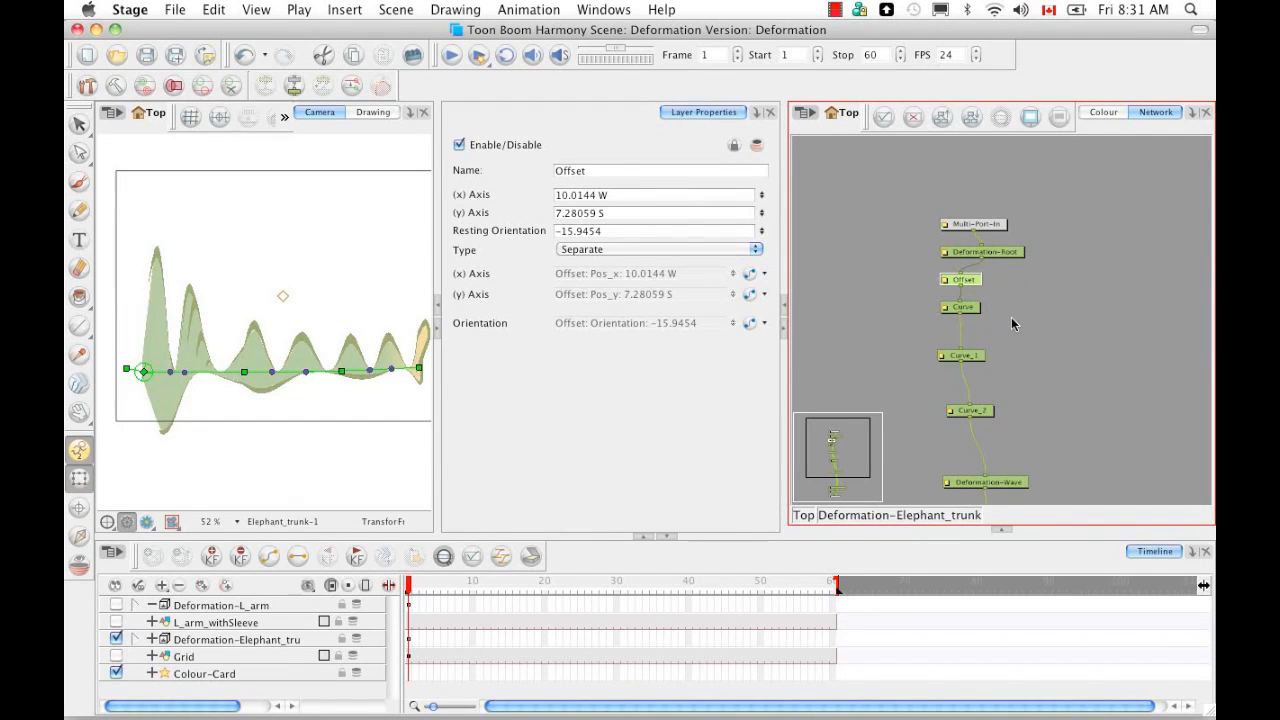
Step: Try the 2D Path type on the Offset module and return it to Separate
scroll(1013, 320, "down", 2)
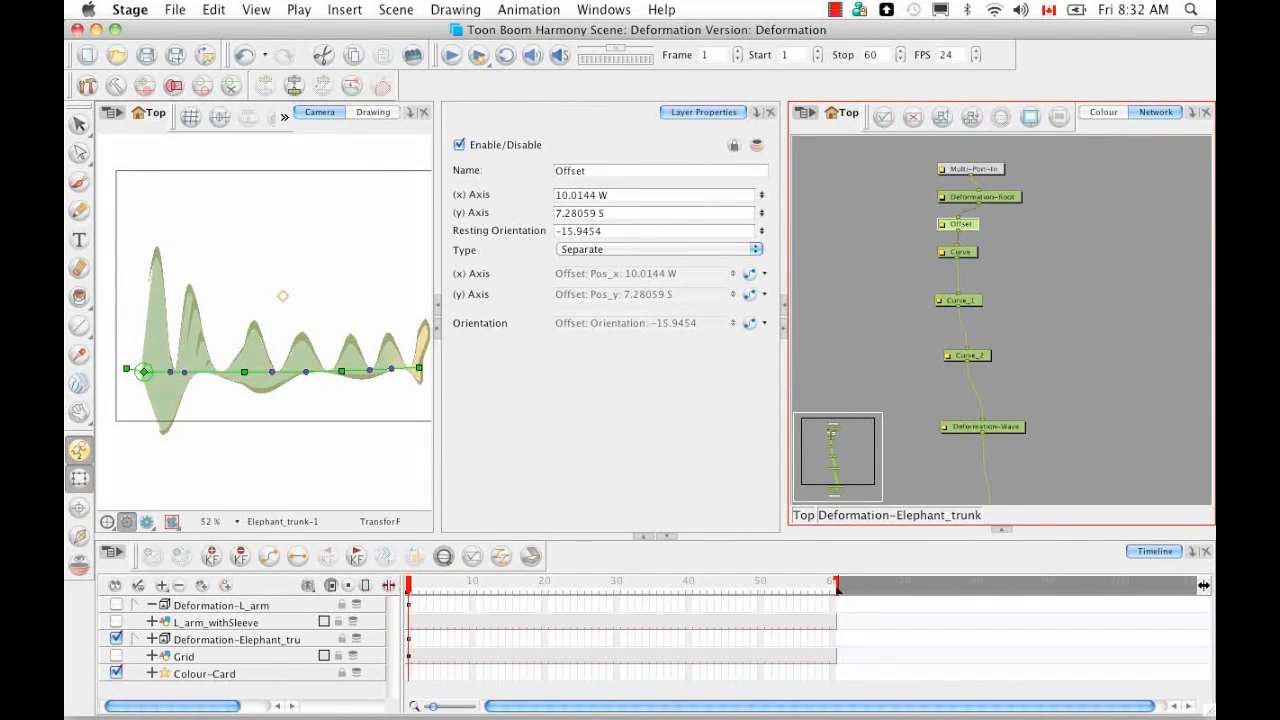
left_click(755, 249)
left_click(699, 240)
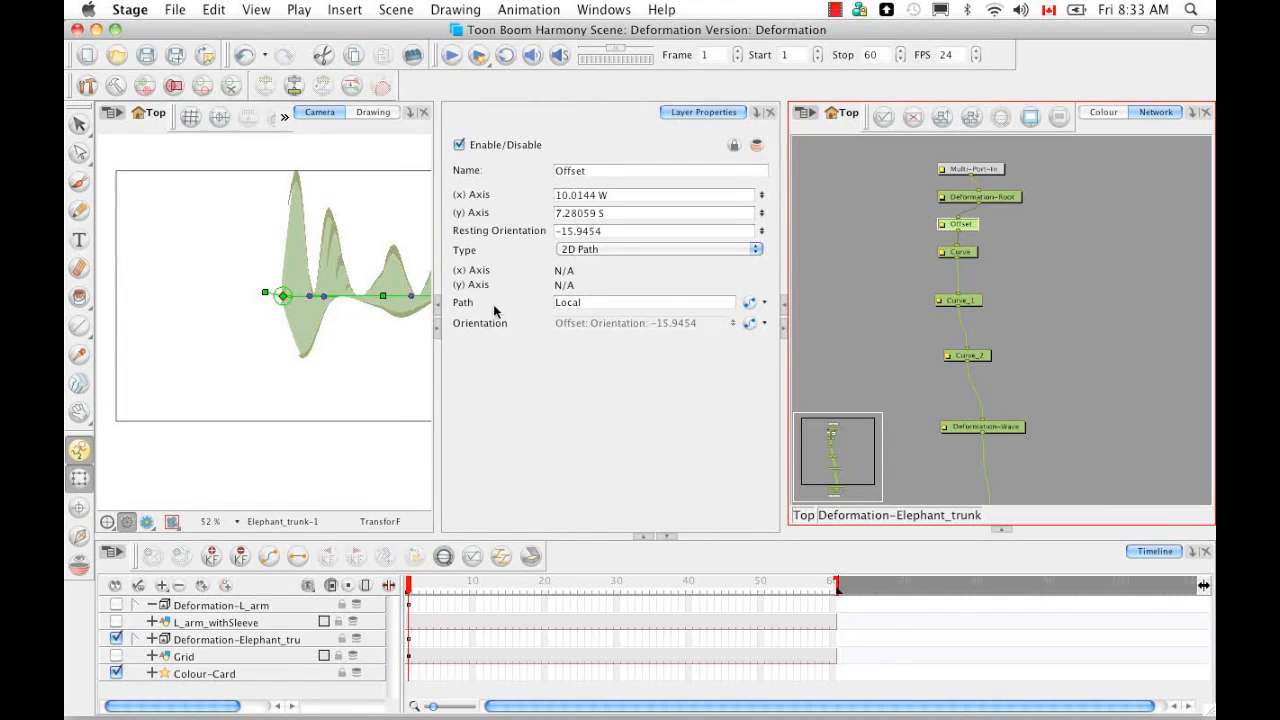
left_click(757, 251)
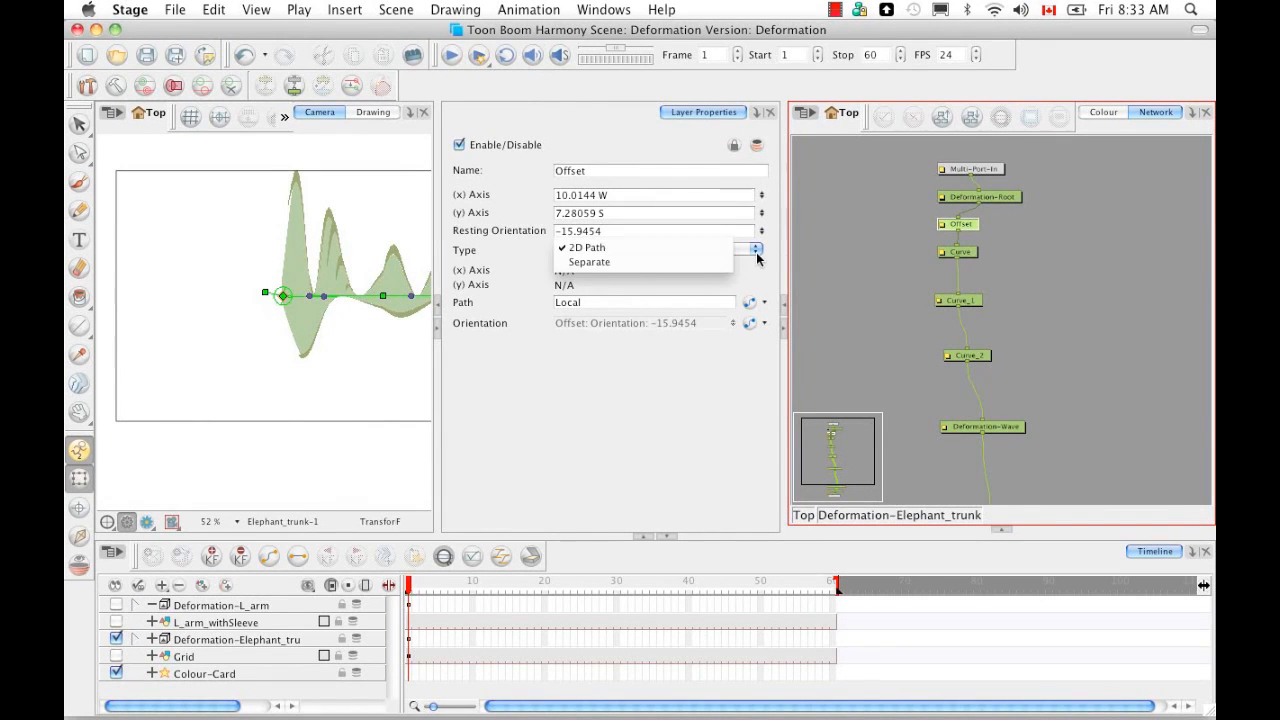
left_click(669, 262)
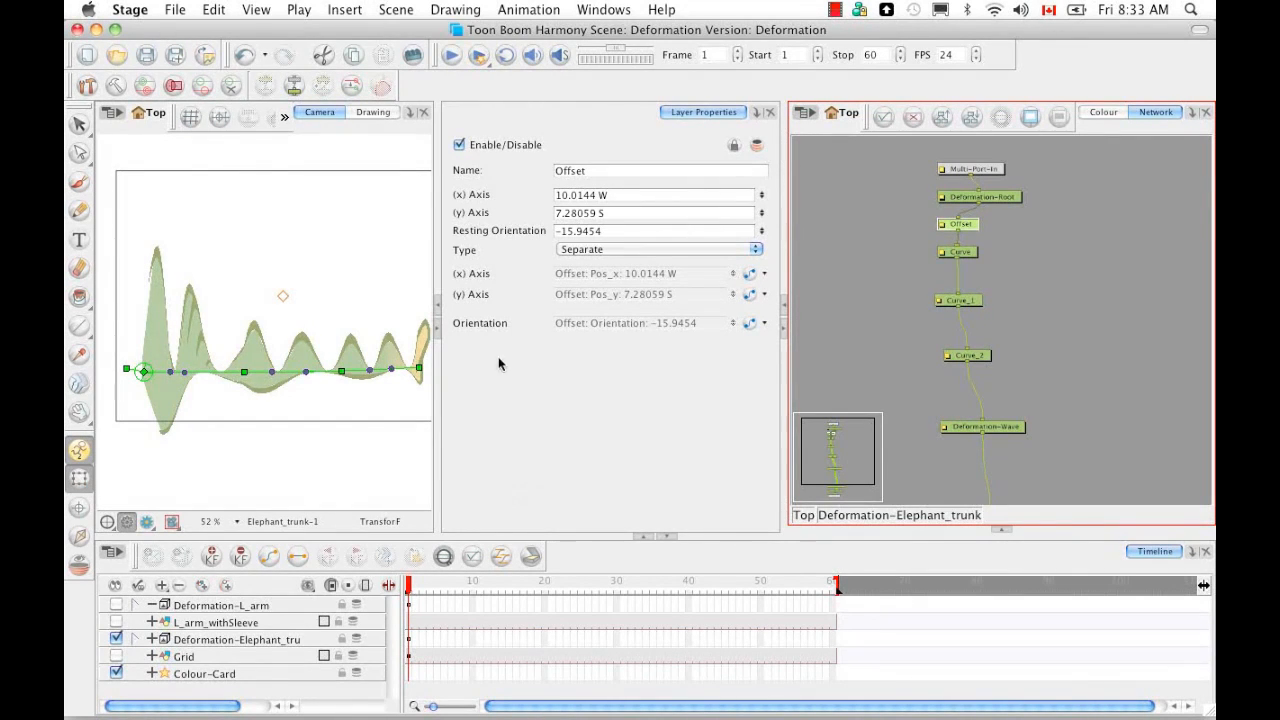
Step: Reopen the Module Library and review the full list of Deformation modules
left_click(1004, 531)
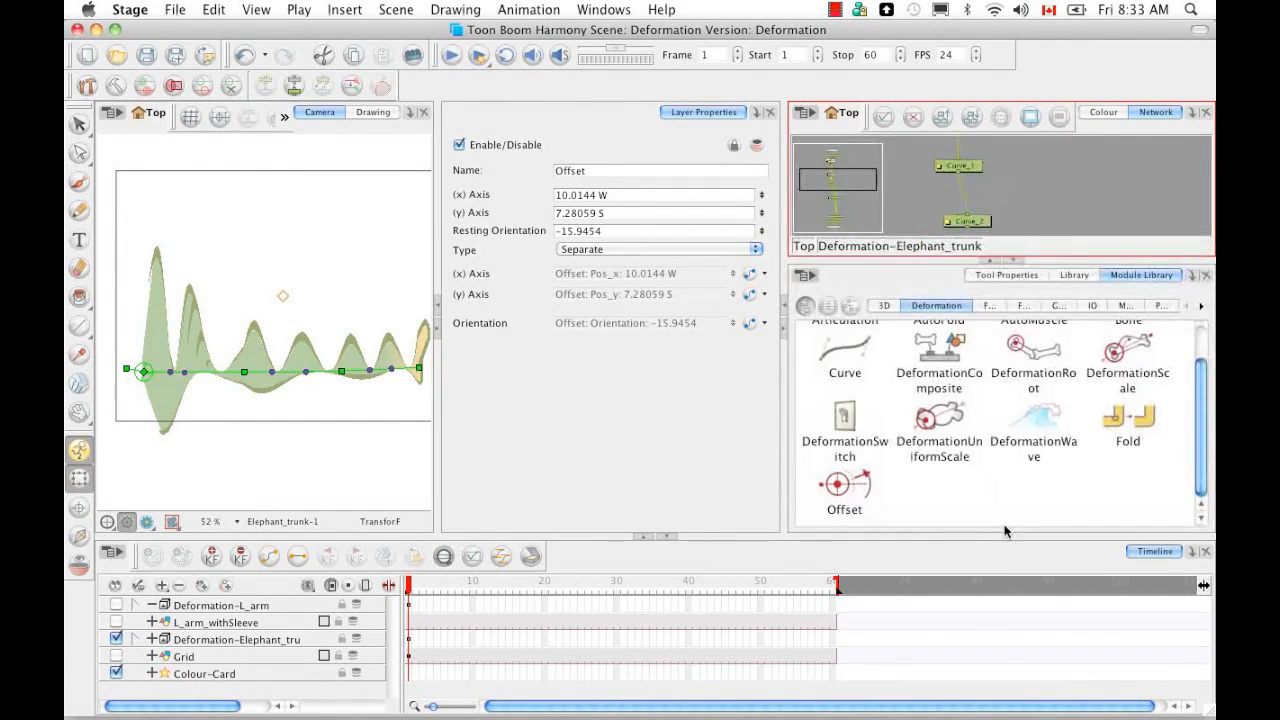
left_click_drag(1200, 452, 1196, 393)
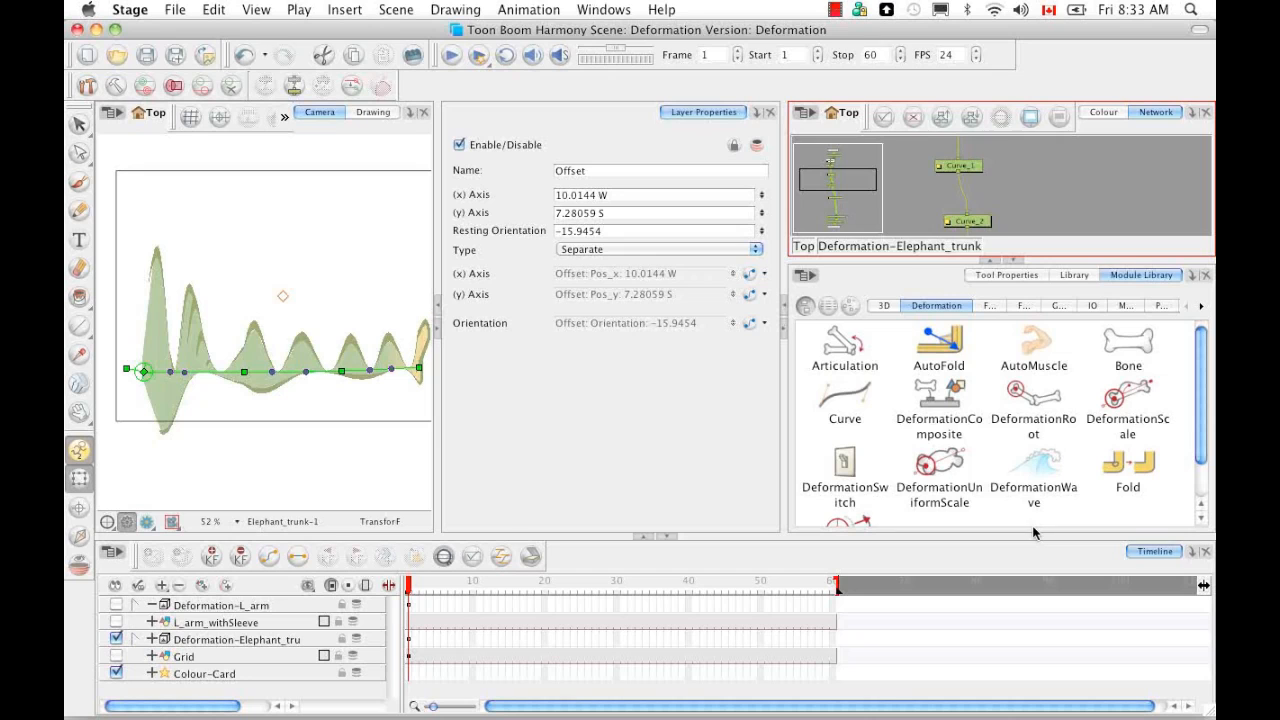
left_click_drag(1202, 422, 1201, 459)
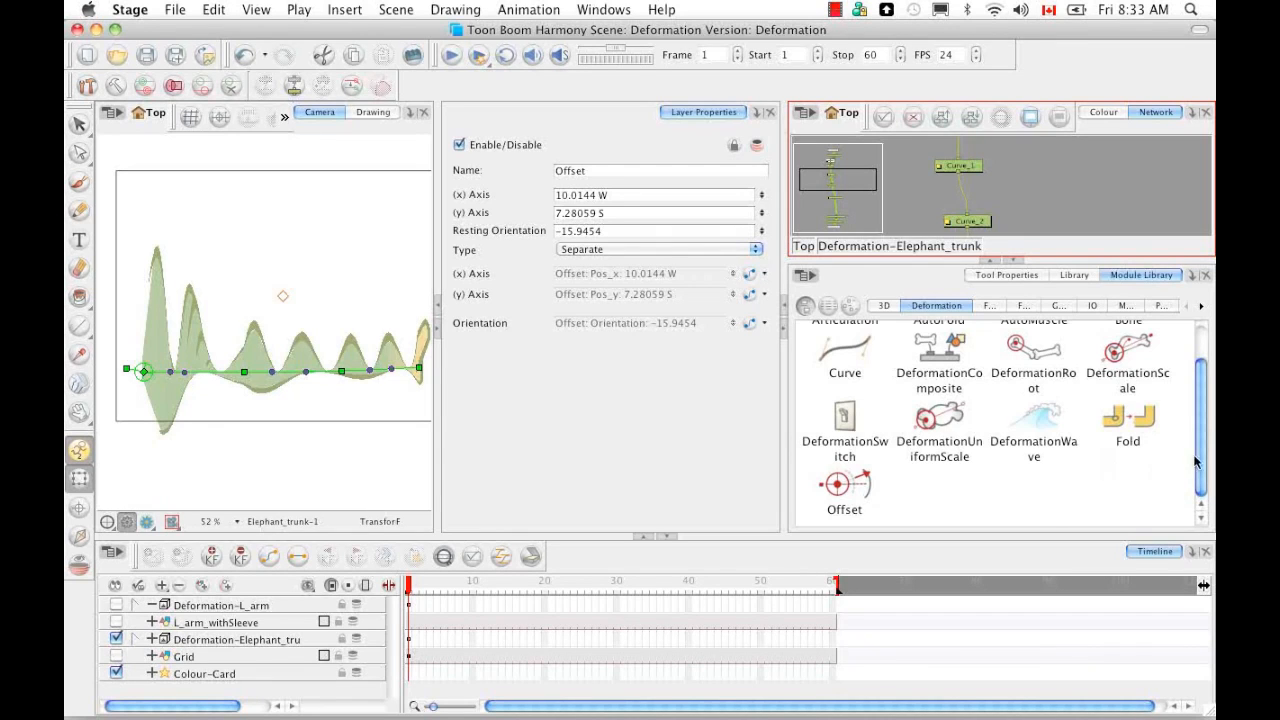
left_click_drag(1200, 463, 1197, 424)
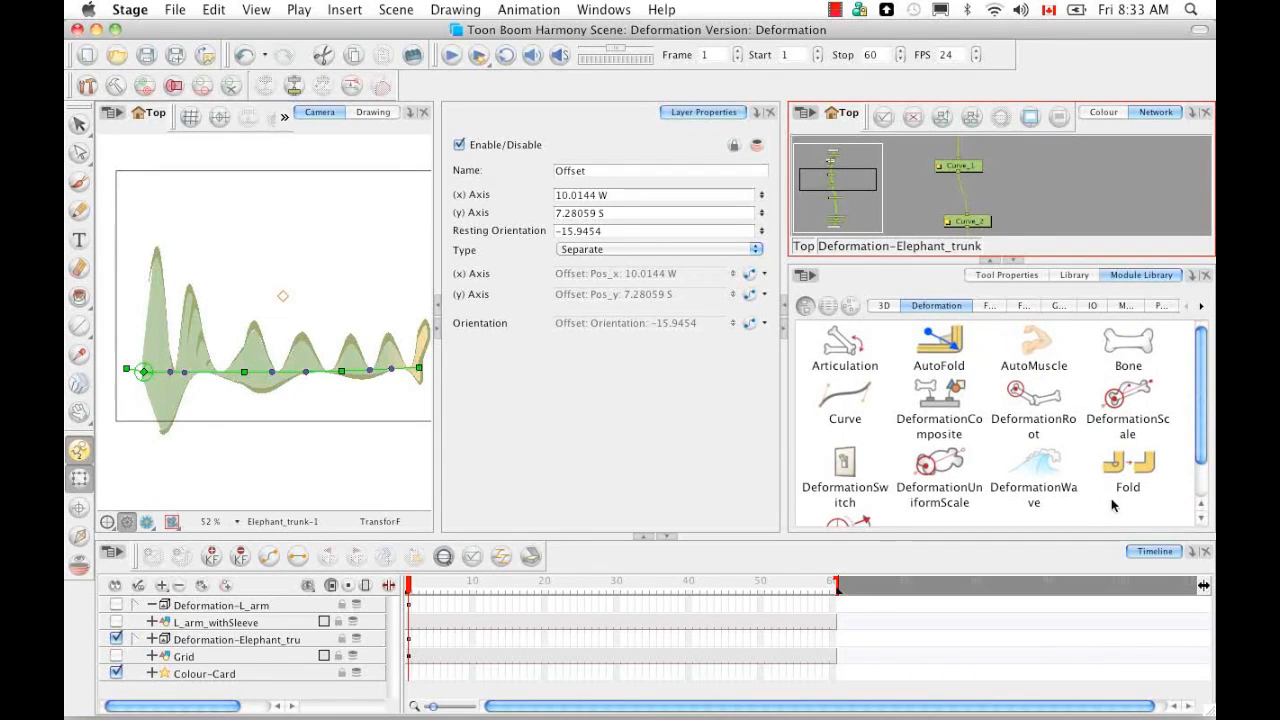